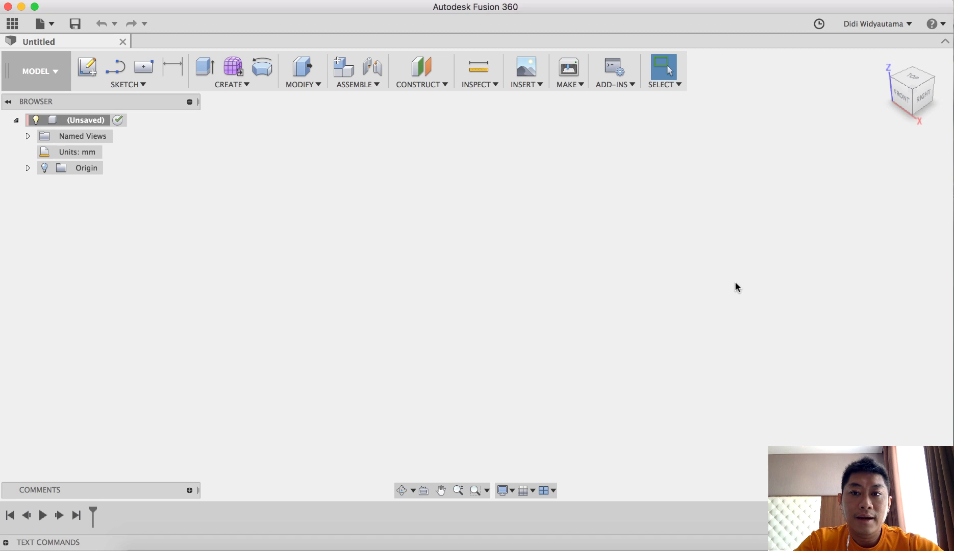
Create a new form to enter the Sculpt environment and acknowledge its introductory notice.
click(616, 252)
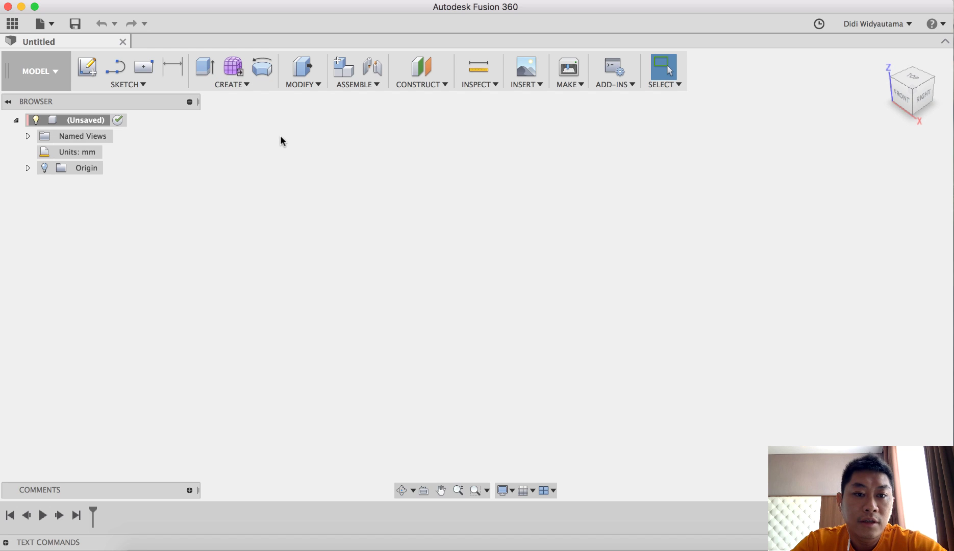
click(229, 85)
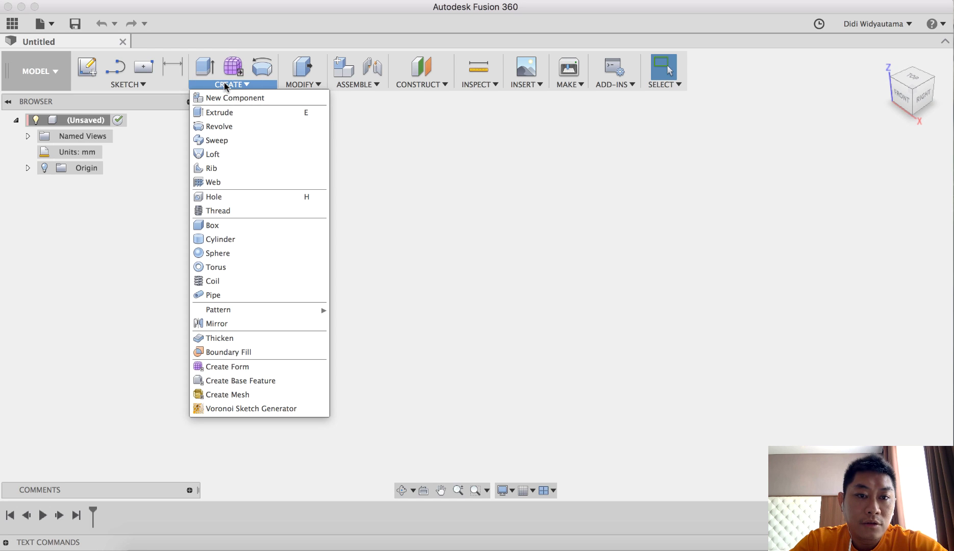
click(244, 84)
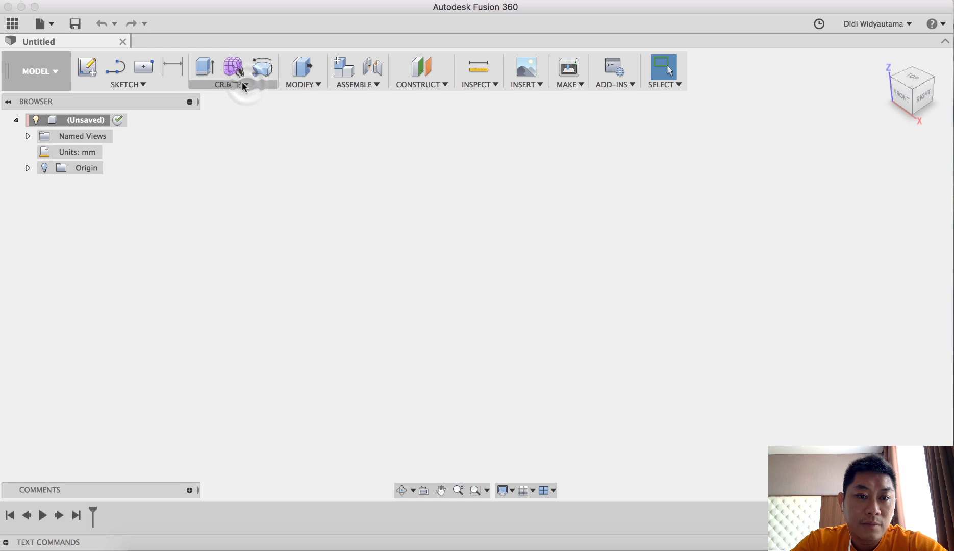
click(241, 83)
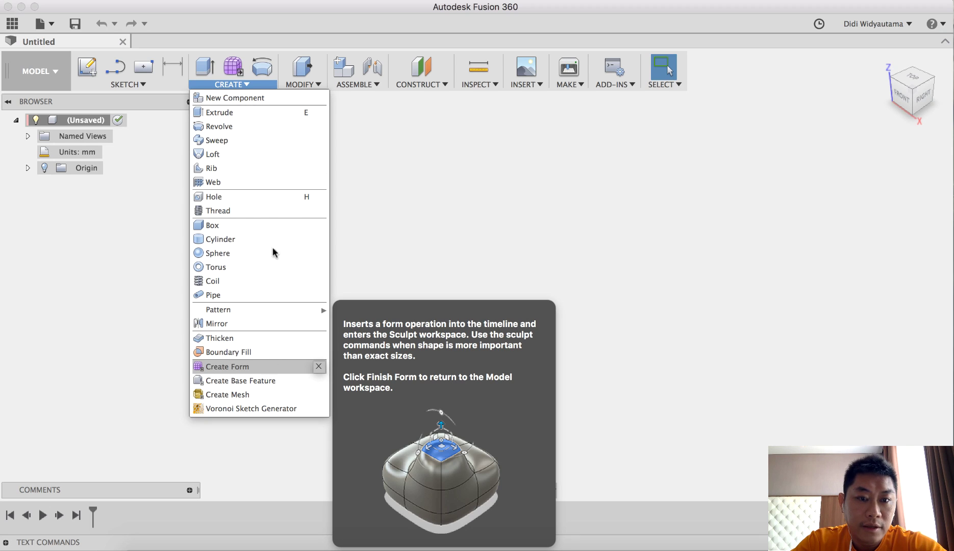
click(236, 66)
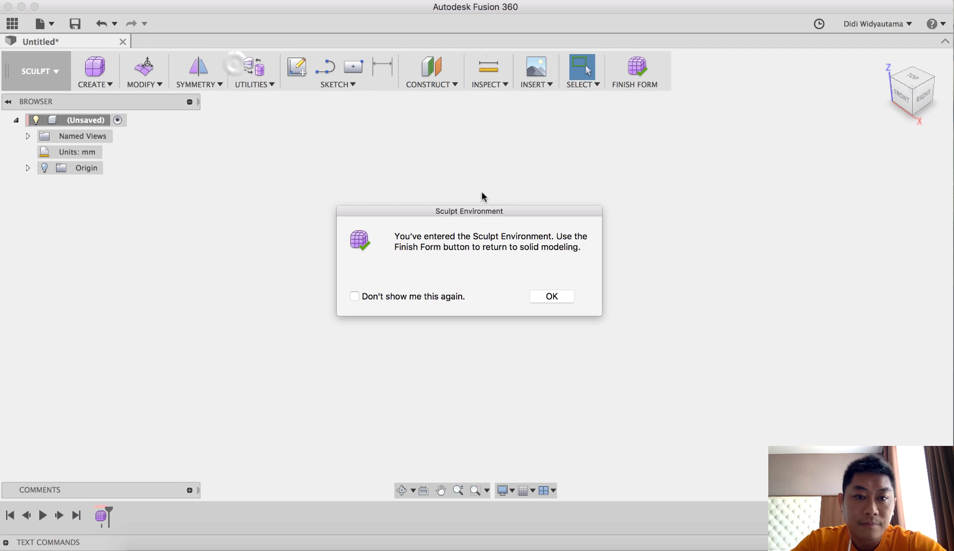
click(553, 297)
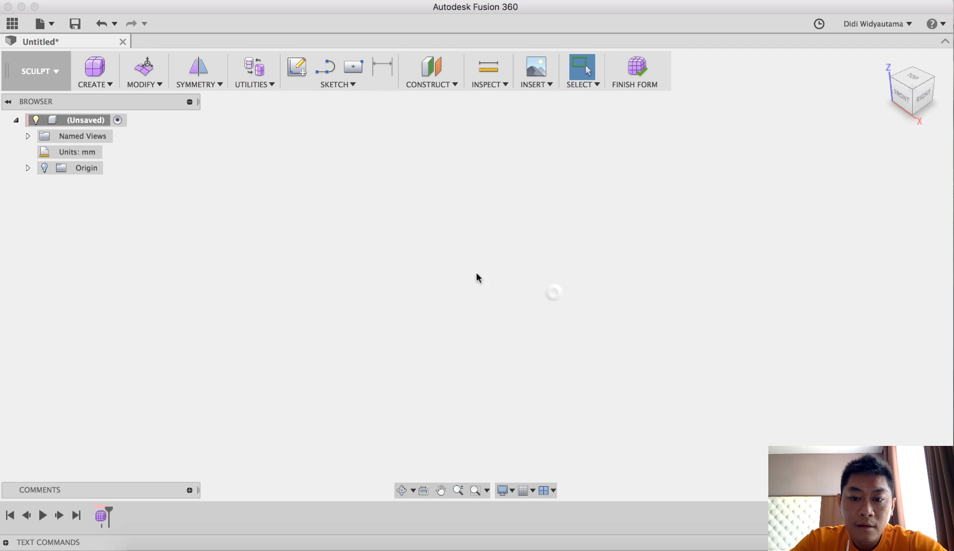
click(105, 85)
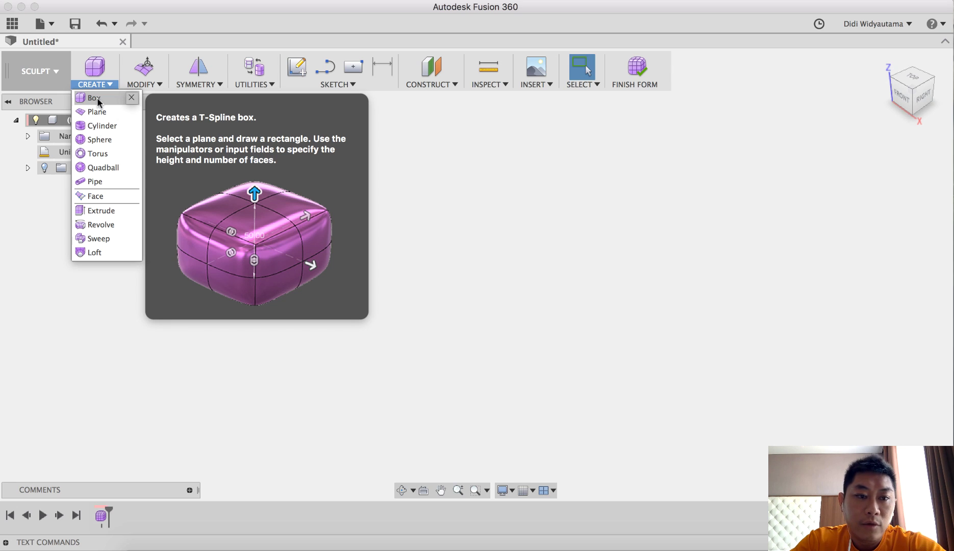
click(97, 97)
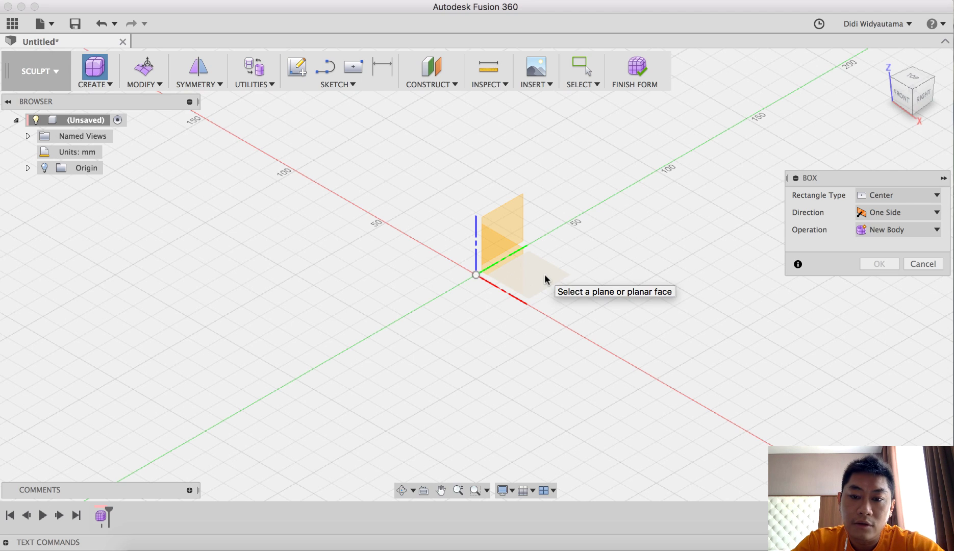
click(545, 279)
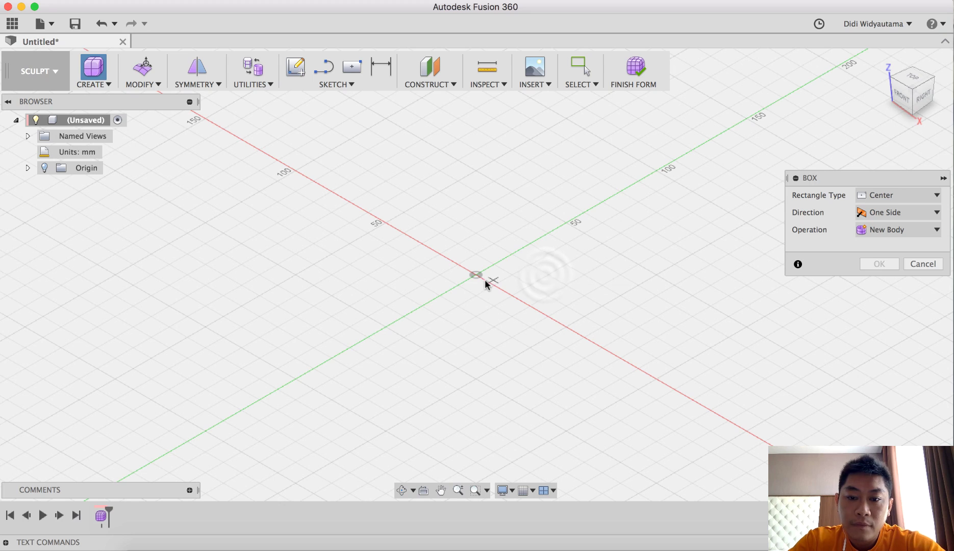
Start a T-spline box on the horizontal origin plane with a 100 mm by 75 mm center rectangle placed at the origin.
click(107, 84)
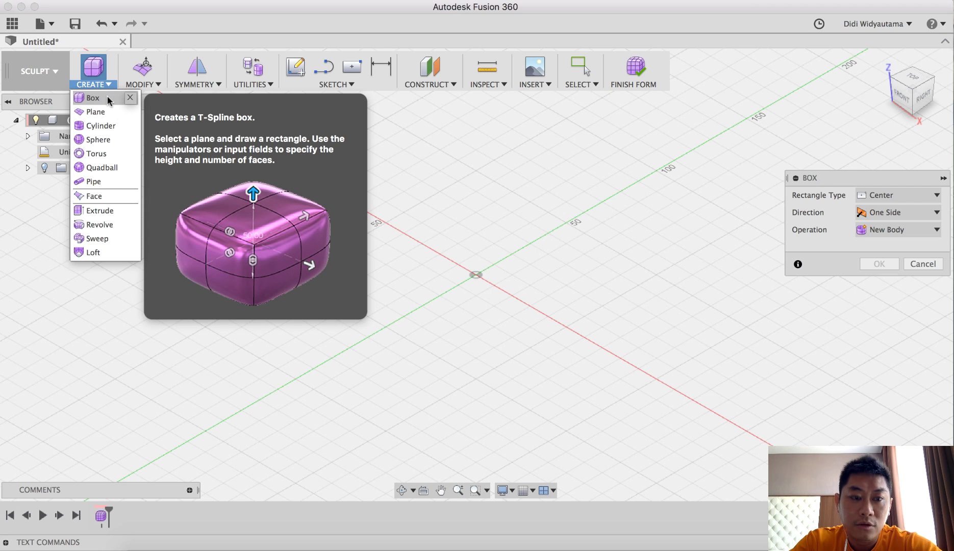
click(107, 97)
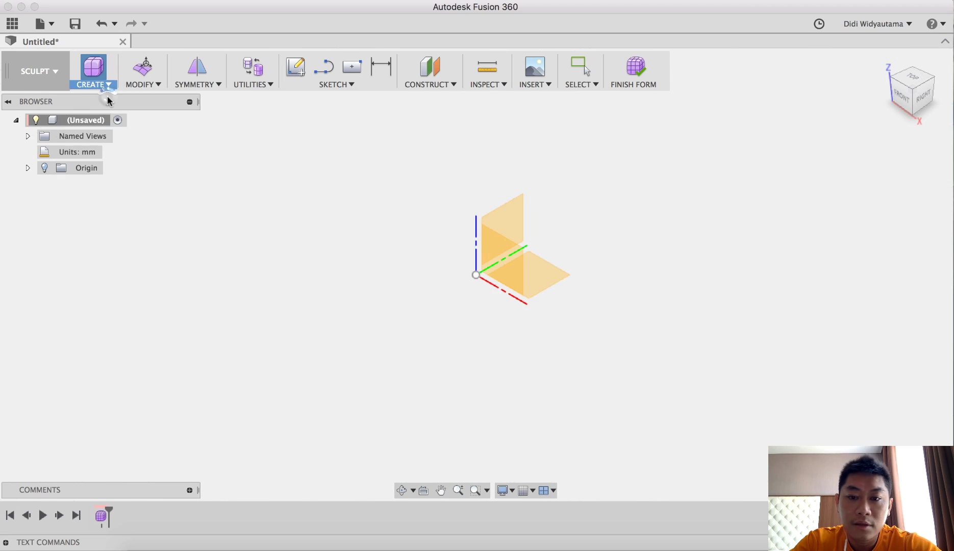
click(545, 277)
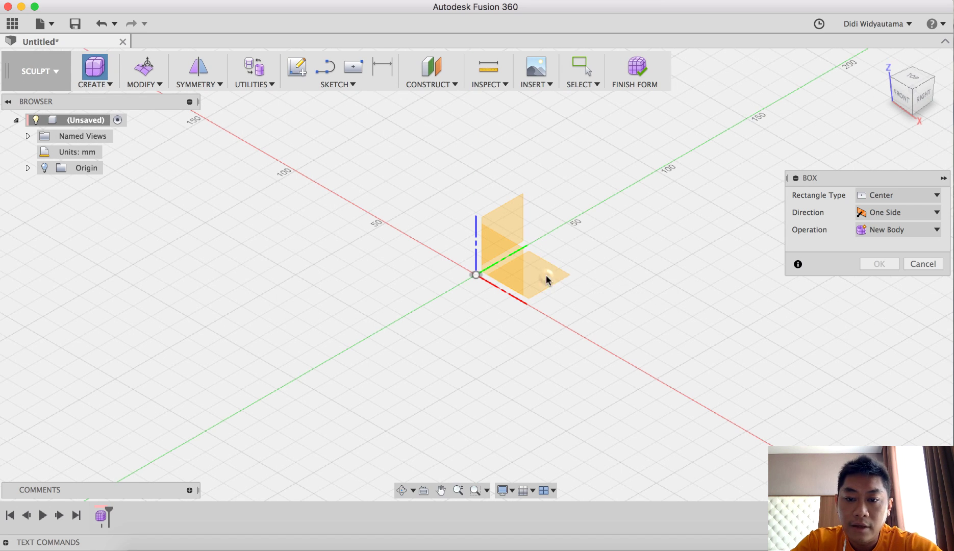
click(476, 276)
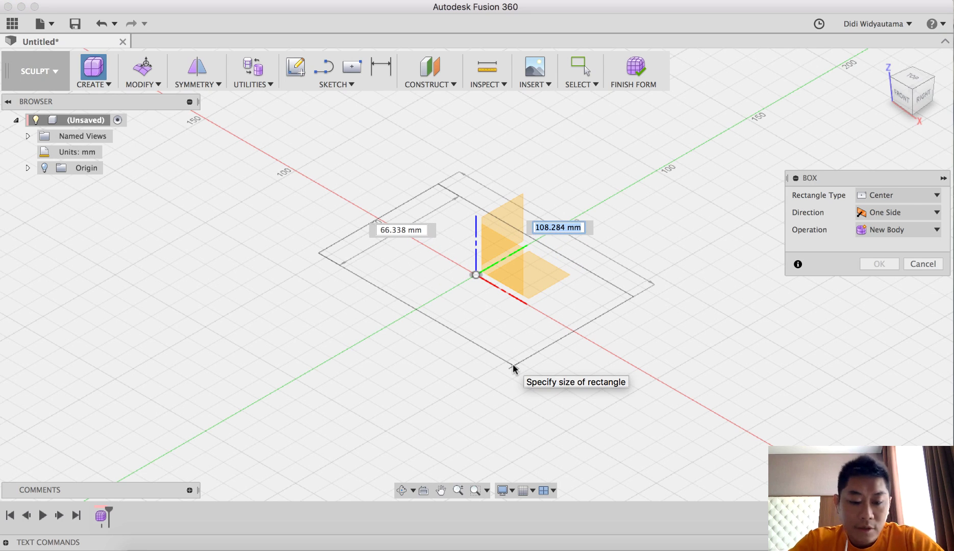
text(100)
key(Tab)
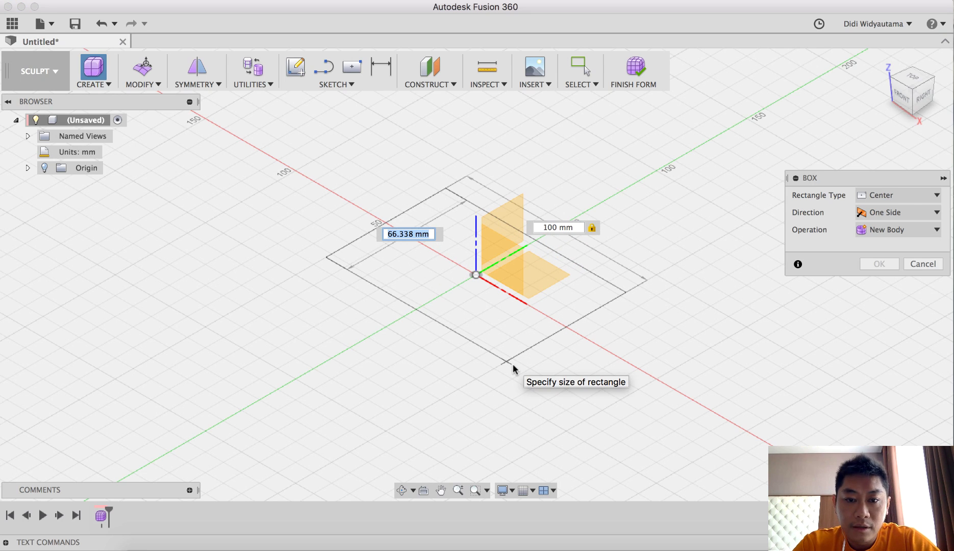
text(75)
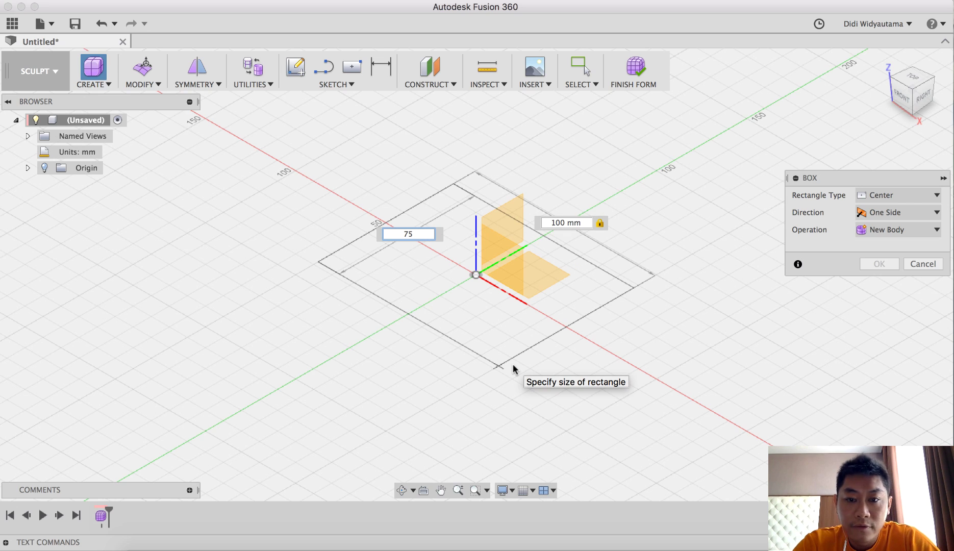
key(Tab)
key(Return)
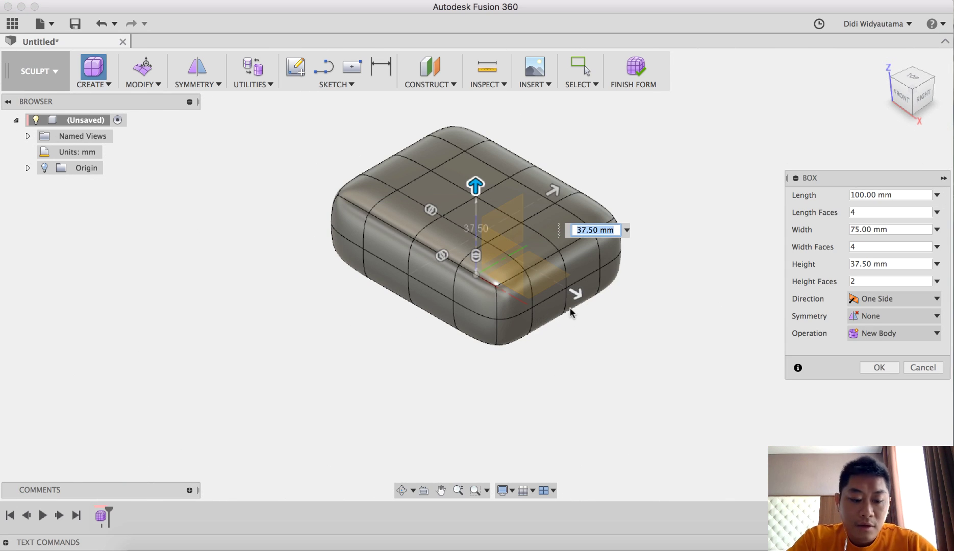
Try reducing the box's face divisions to 2 length faces and 2 width faces.
mouse_move(559, 383)
shift+middle_down()
mouse_move(583, 358)
mouse_move(563, 379)
shift+middle_up()
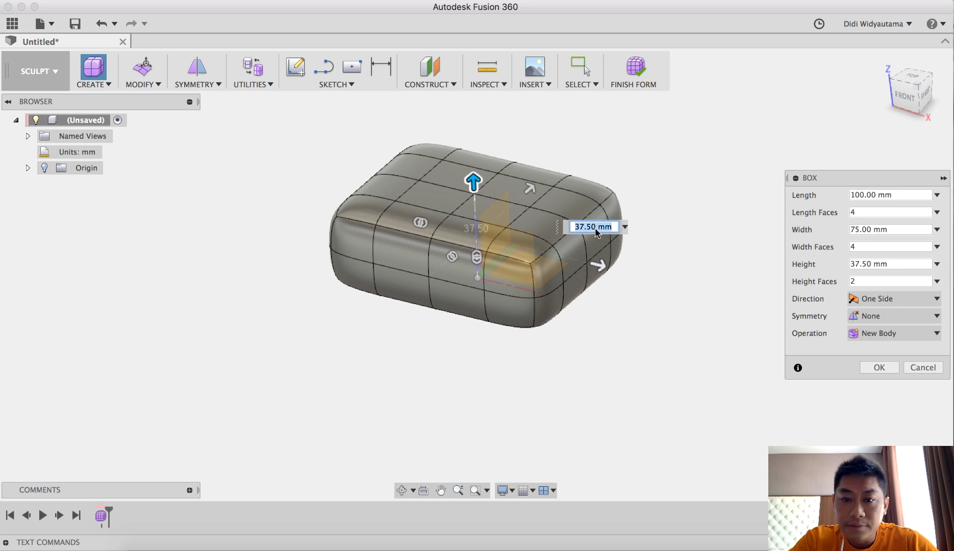
middle_drag(682, 230, 667, 253)
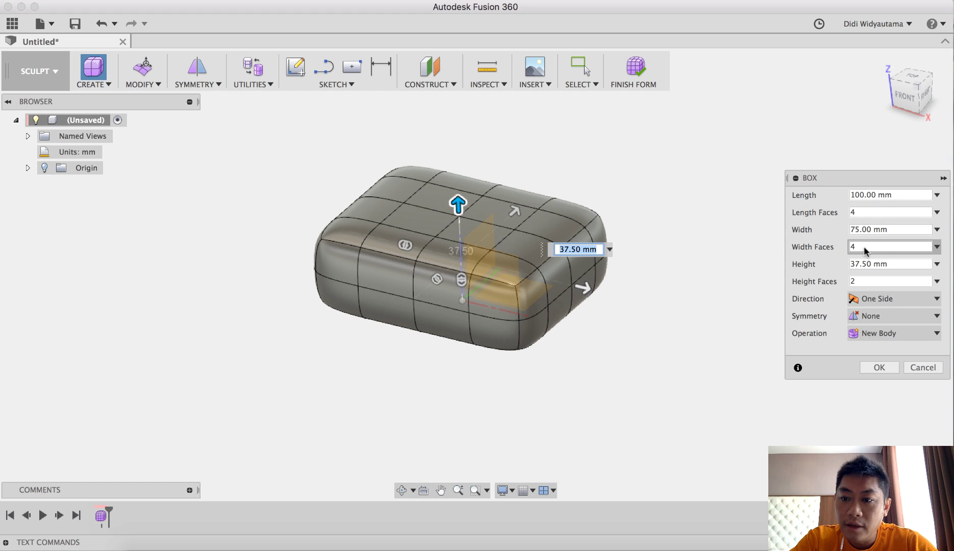
double_click(863, 214)
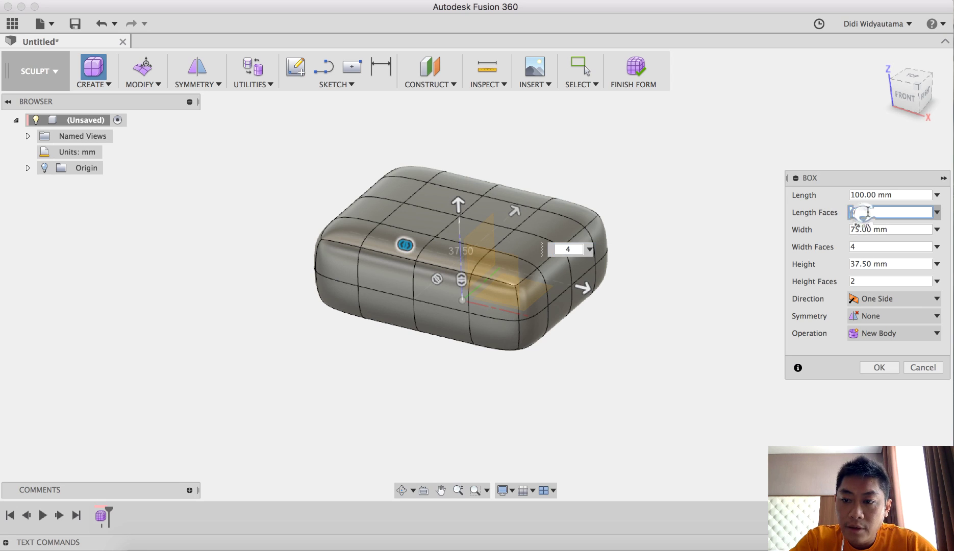
text(2)
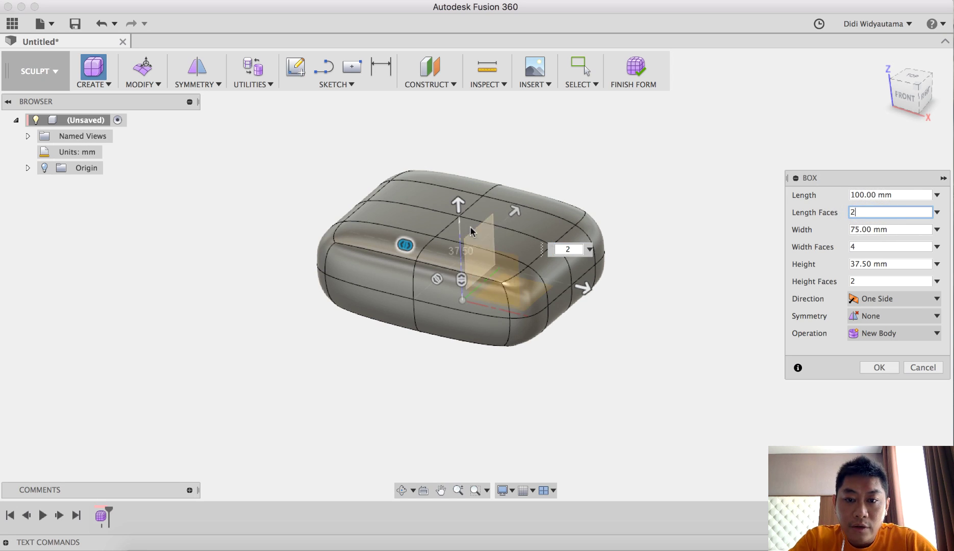
key(Tab)
key(Tab)
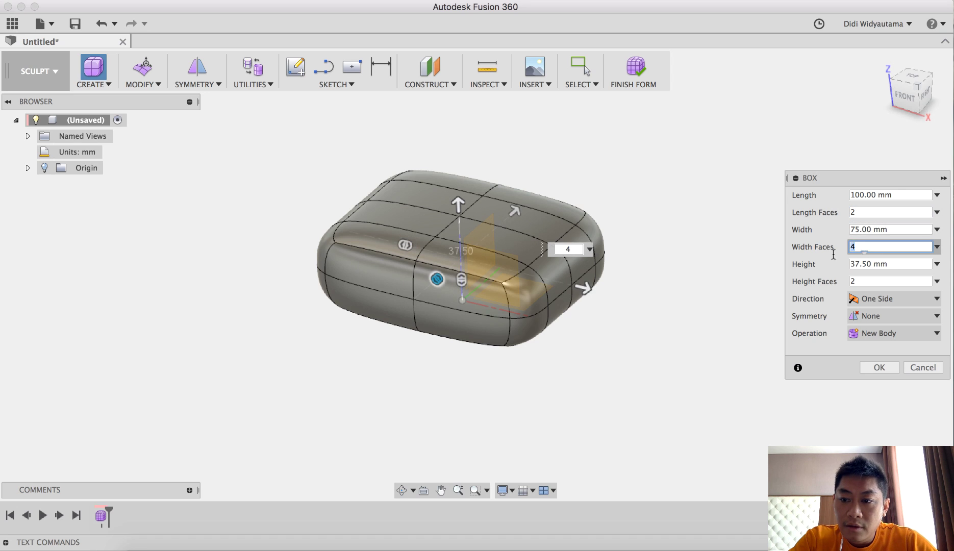
text(2)
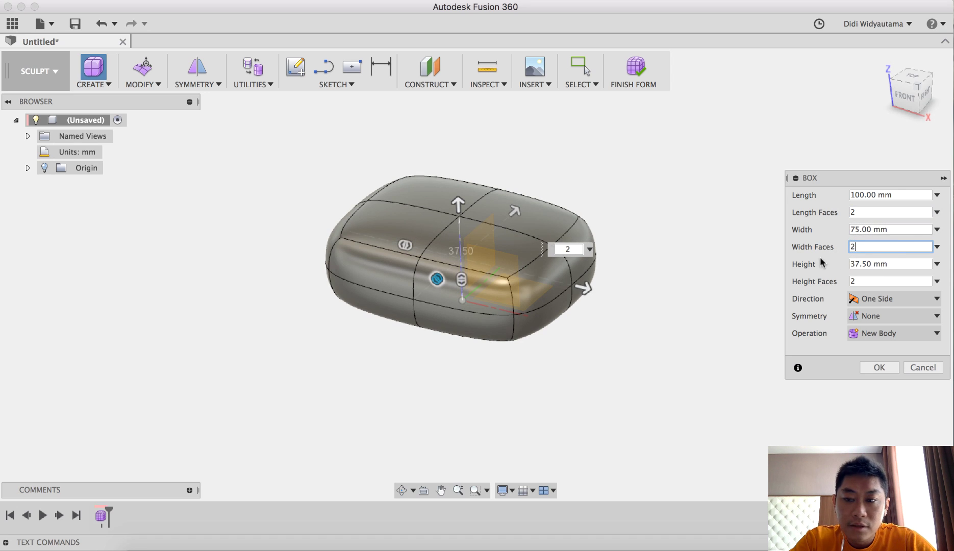
Restore the box's width faces and length faces to 4 each.
double_click(864, 248)
text(4)
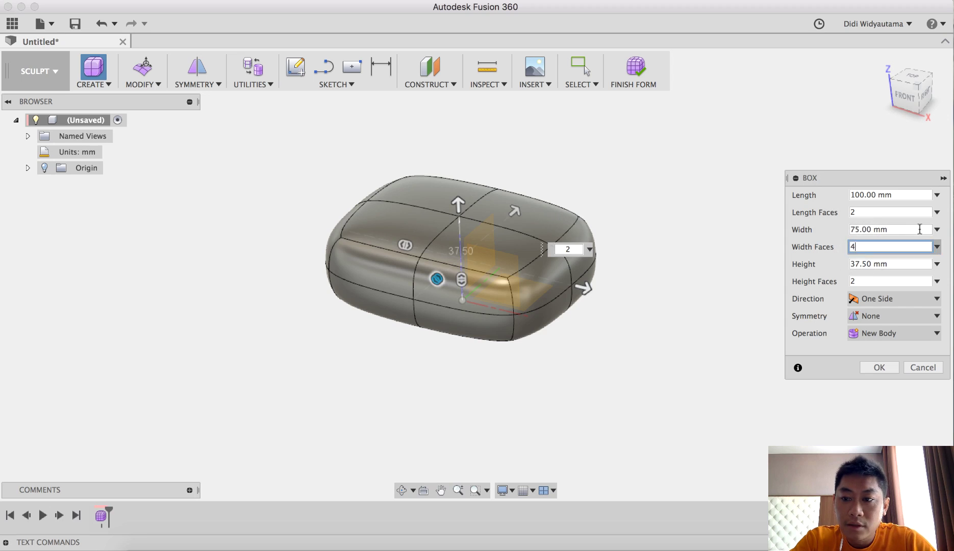
double_click(874, 213)
text(4)
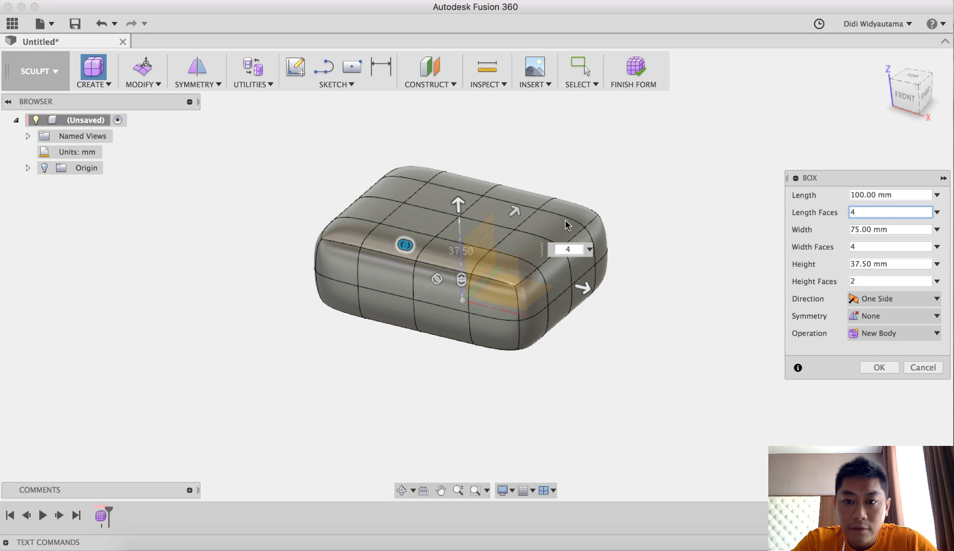
Try a height of 20 mm for the box.
click(461, 279)
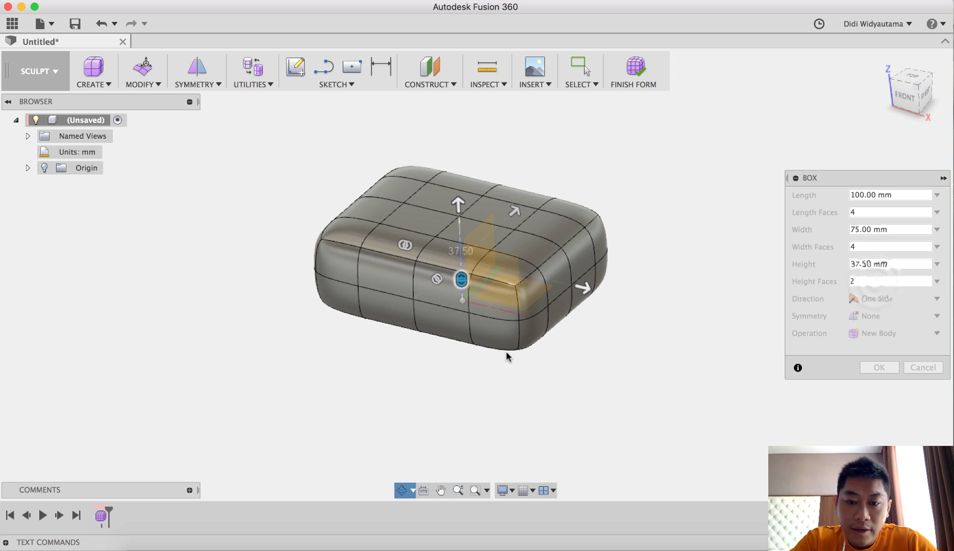
shift+middle_drag(506, 351, 500, 343)
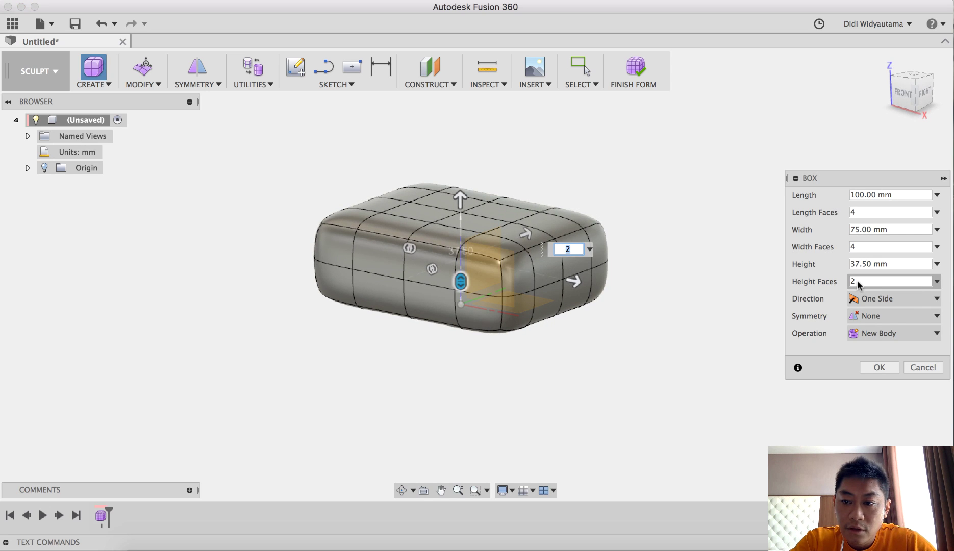
click(906, 264)
text(20)
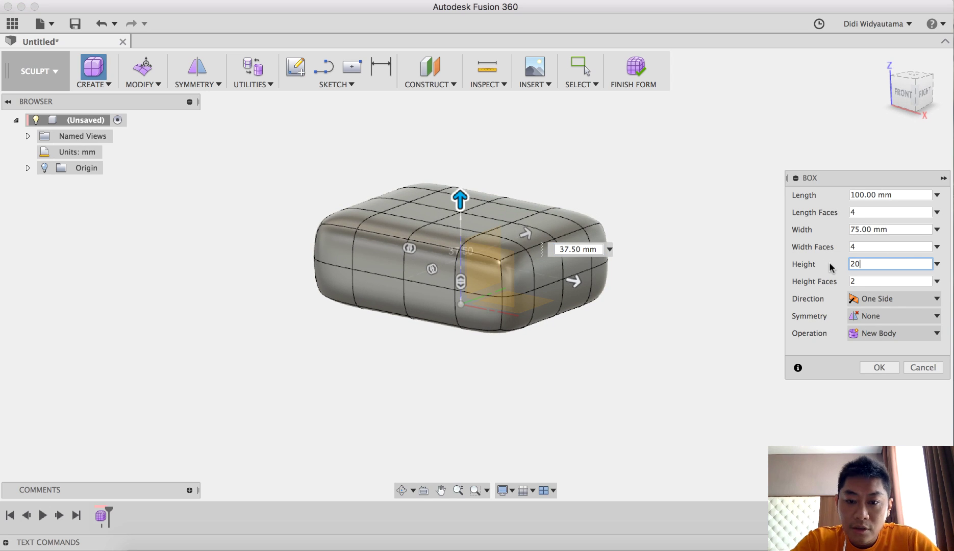
shift+middle_drag(519, 376, 529, 386)
Set the box's height to 15 mm.
key(BackSpace)
key(BackSpace)
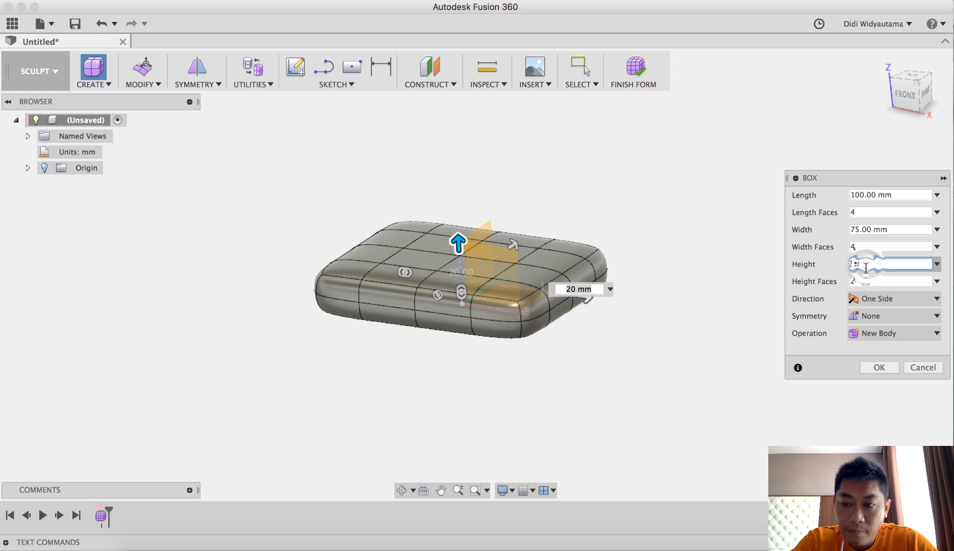
text(15)
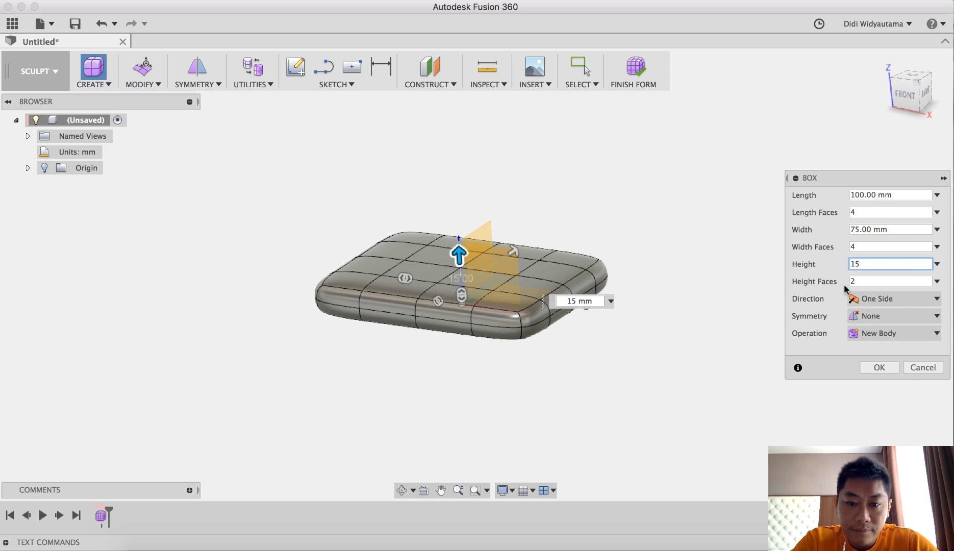
Apply Mirror symmetry to the box with Length Symmetry enabled, and create it as a new body.
shift+middle_drag(667, 304, 697, 287)
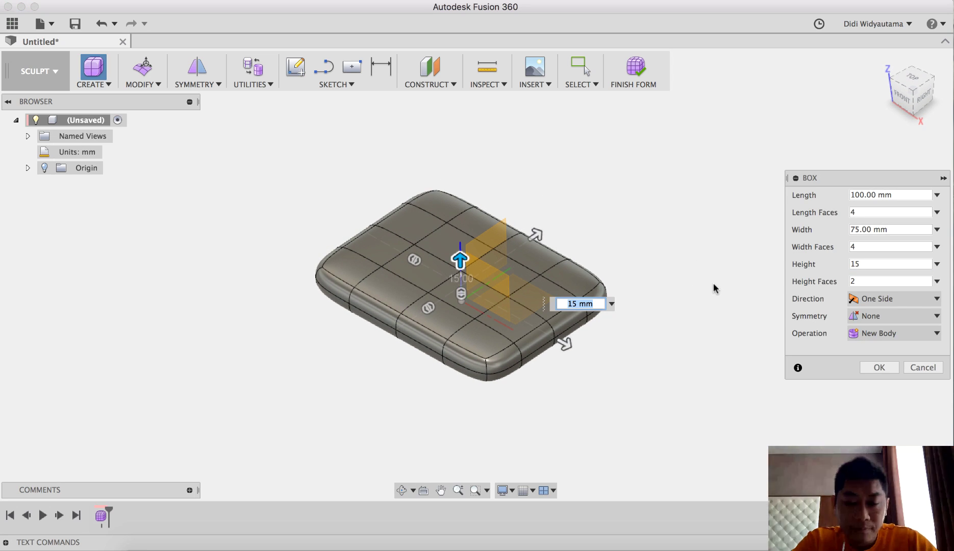
shift+middle_drag(708, 326, 721, 338)
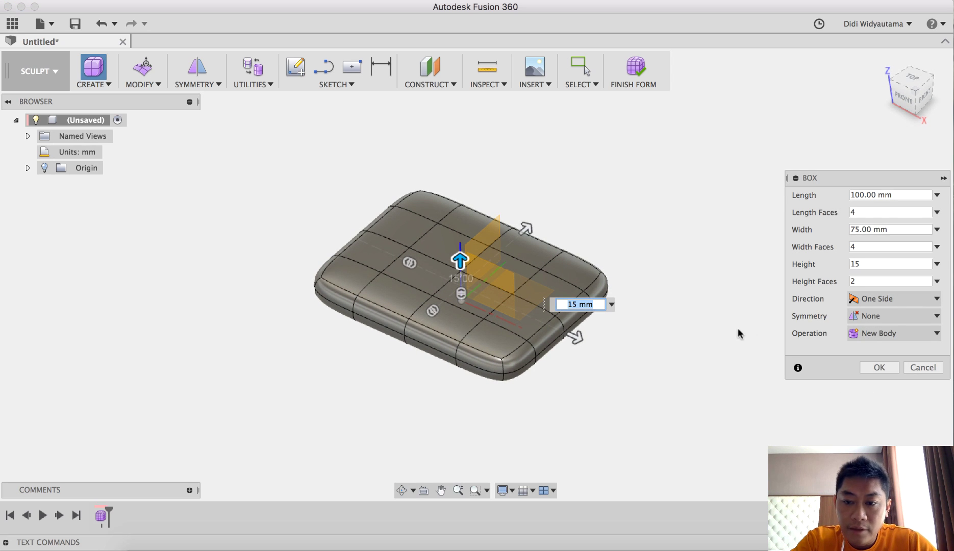
click(934, 318)
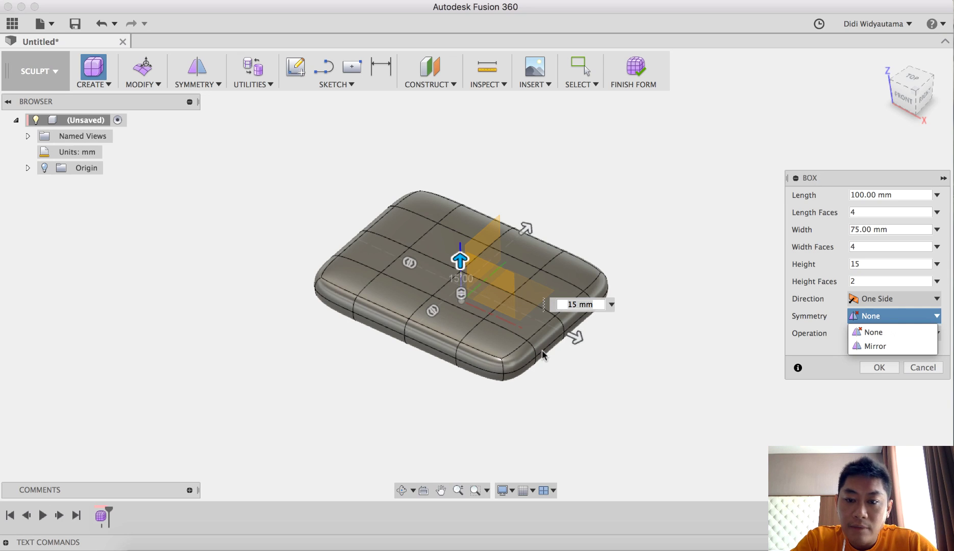
click(901, 347)
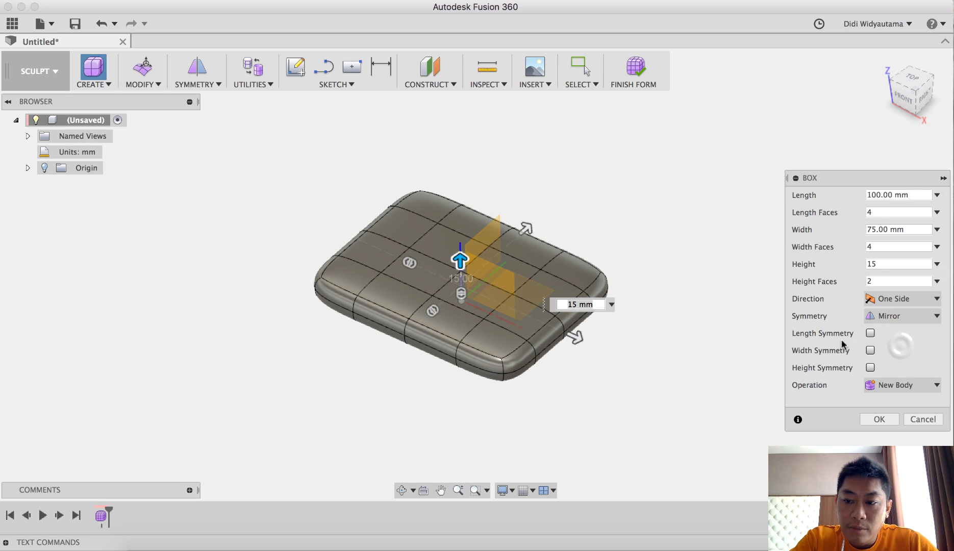
click(871, 333)
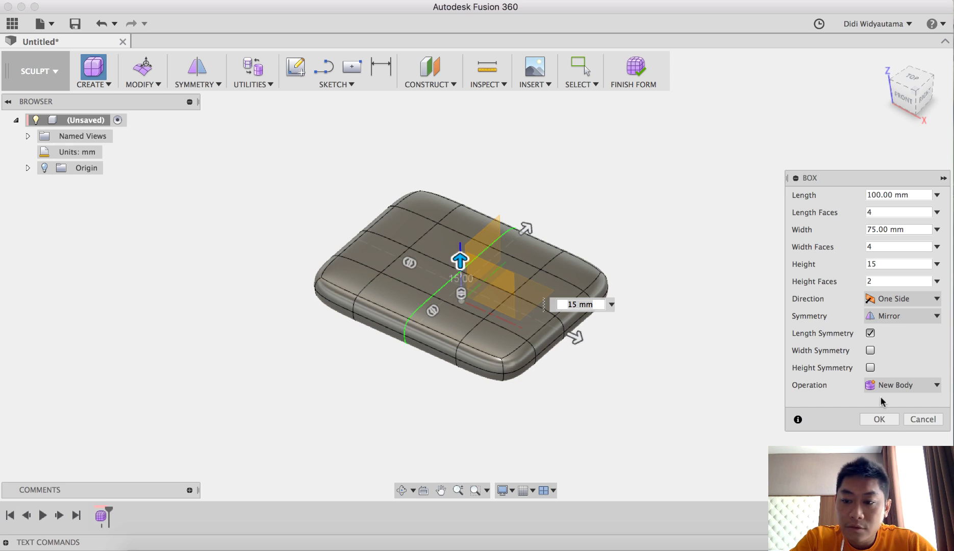
click(879, 420)
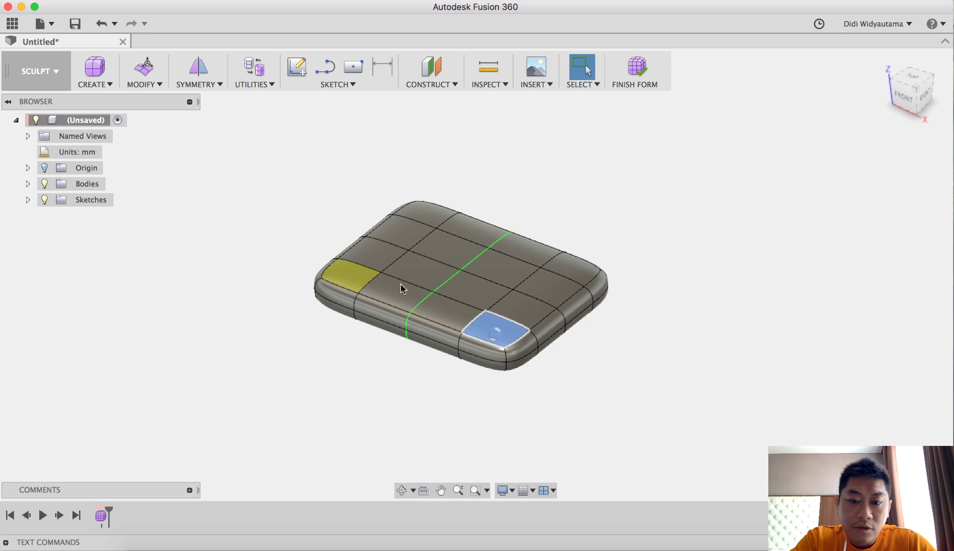
Try raising the top face at the front corner by 20 mm with Edit Form.
click(495, 337)
click(147, 74)
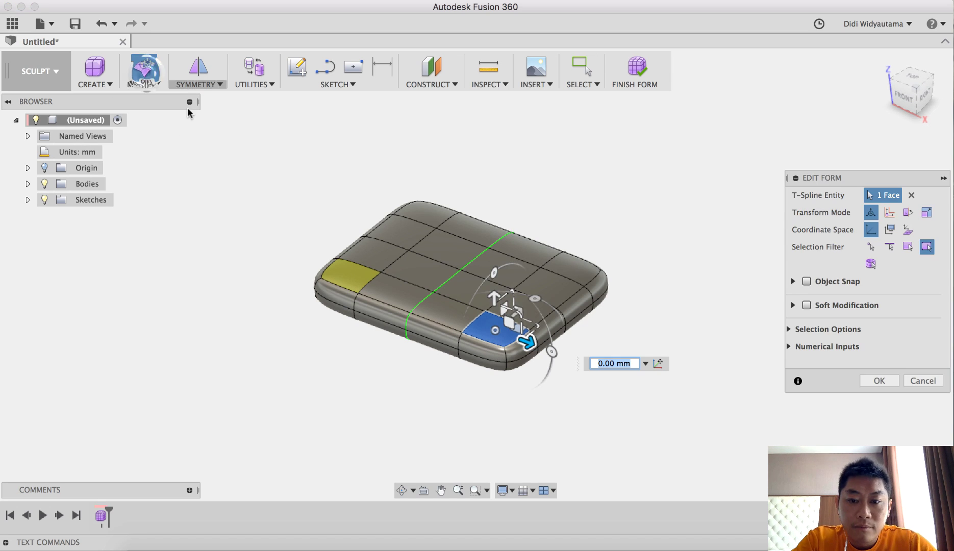
drag(494, 297, 493, 254)
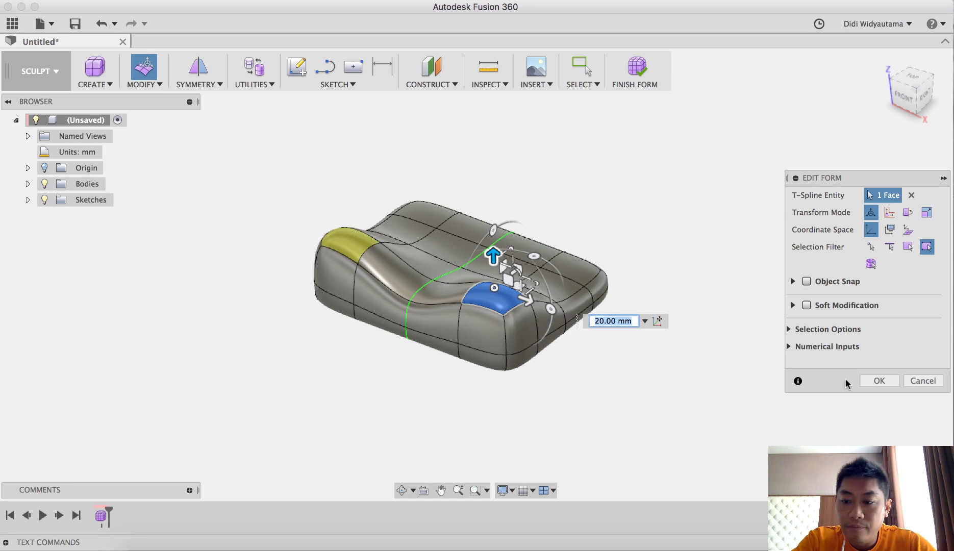
click(923, 381)
click(686, 246)
Narrow the back row of faces across the body's length with Edit Form, using a scale factor of 0.615.
shift+middle_drag(602, 360, 704, 269)
click(911, 82)
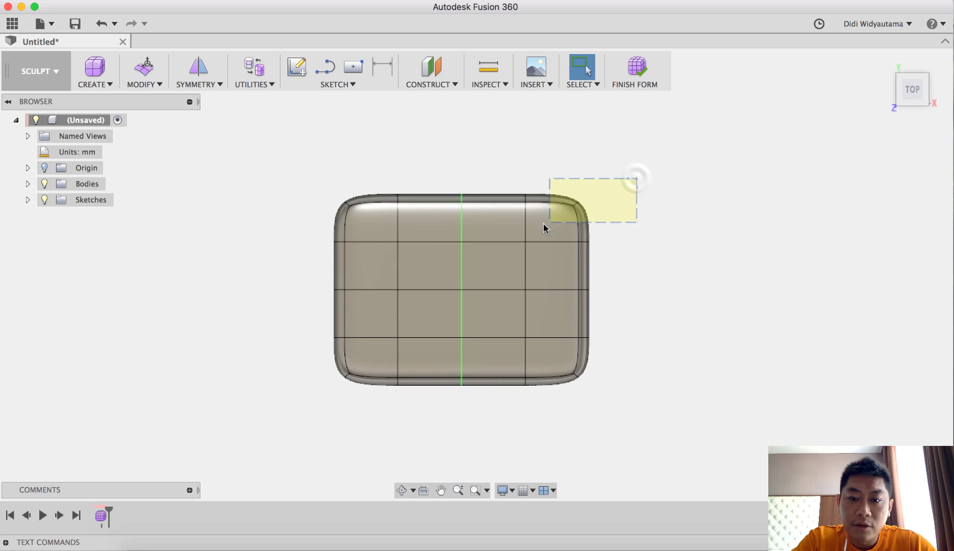
drag(509, 225, 510, 226)
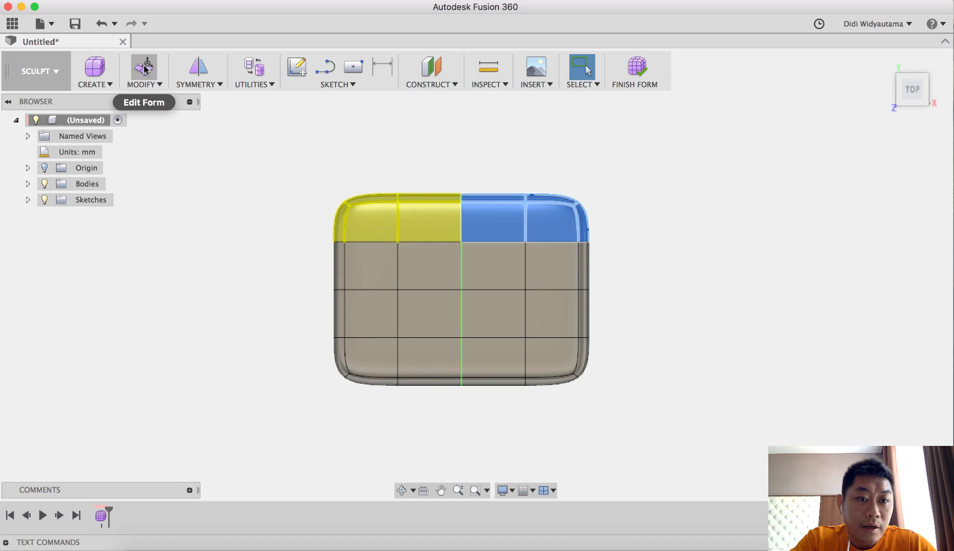
key(e)
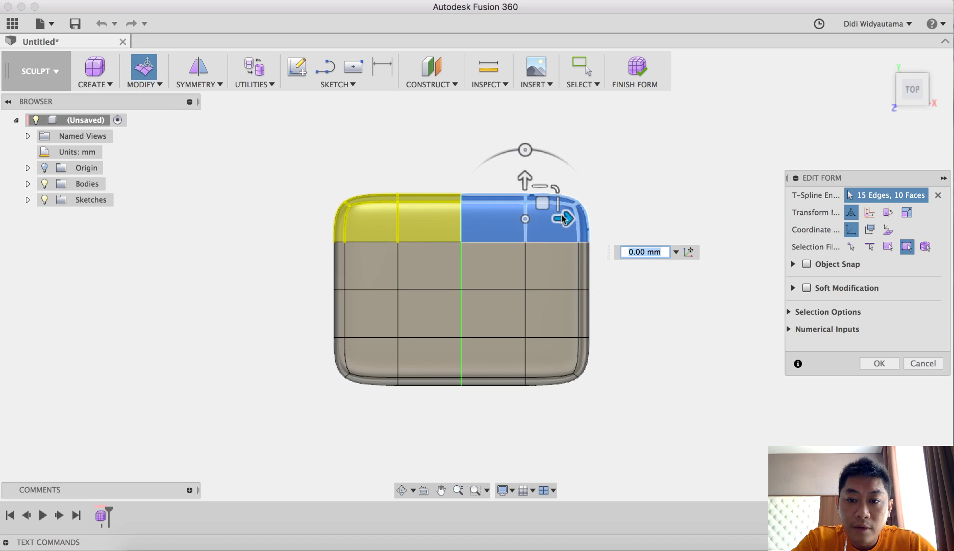
drag(557, 221, 549, 221)
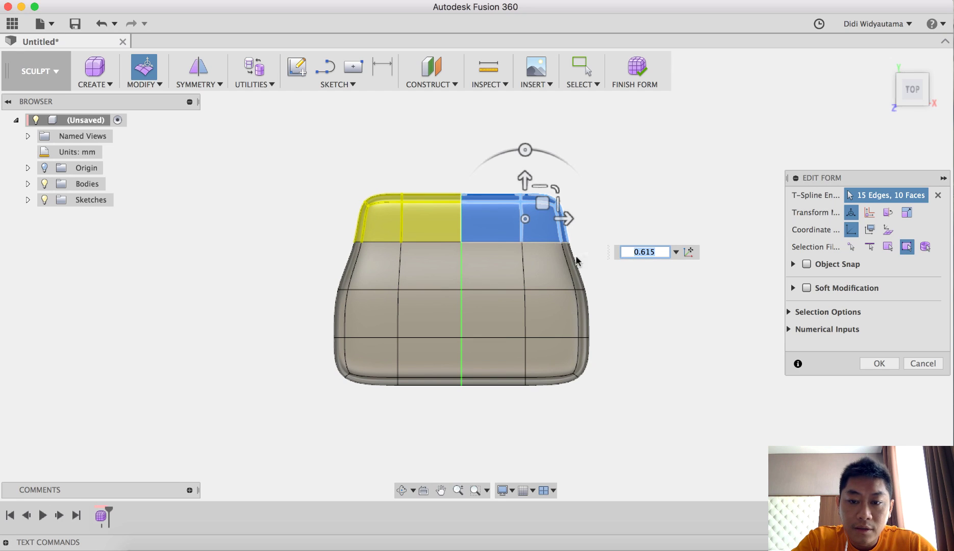
Move the second row of faces from the back 3 mm inward toward the symmetry line and apply the form edit.
double_click(497, 271)
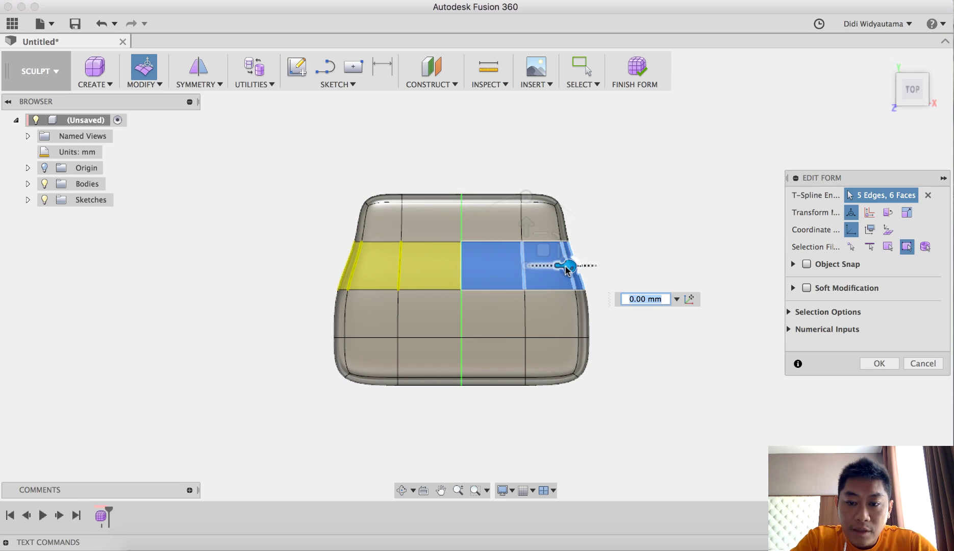
drag(558, 271, 546, 266)
scroll(563, 267, up, 2)
scroll(546, 269, up, 1)
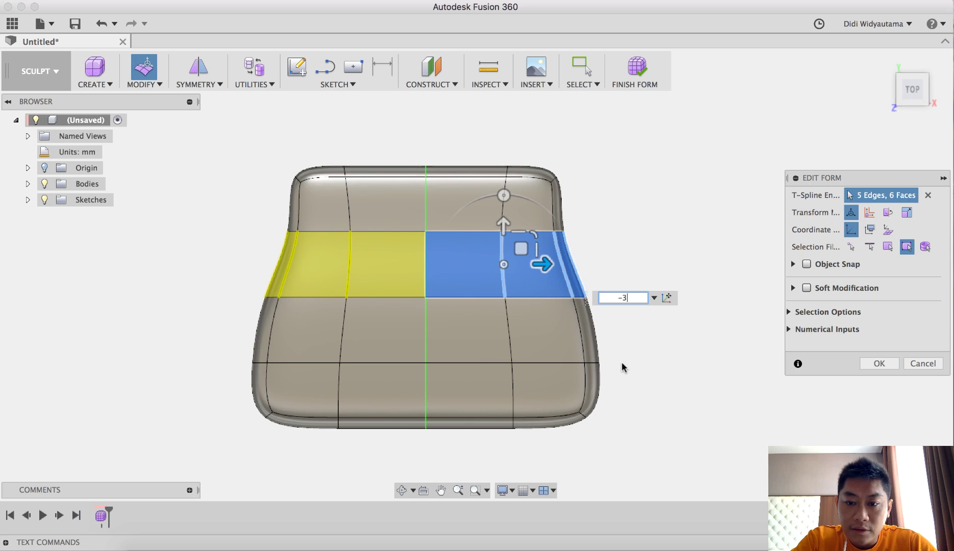
click(880, 364)
Lower the strip of four top faces beside the symmetry line by 5 mm with Edit Form.
shift+middle_drag(622, 379, 545, 308)
click(666, 330)
shift+middle_drag(666, 329, 776, 341)
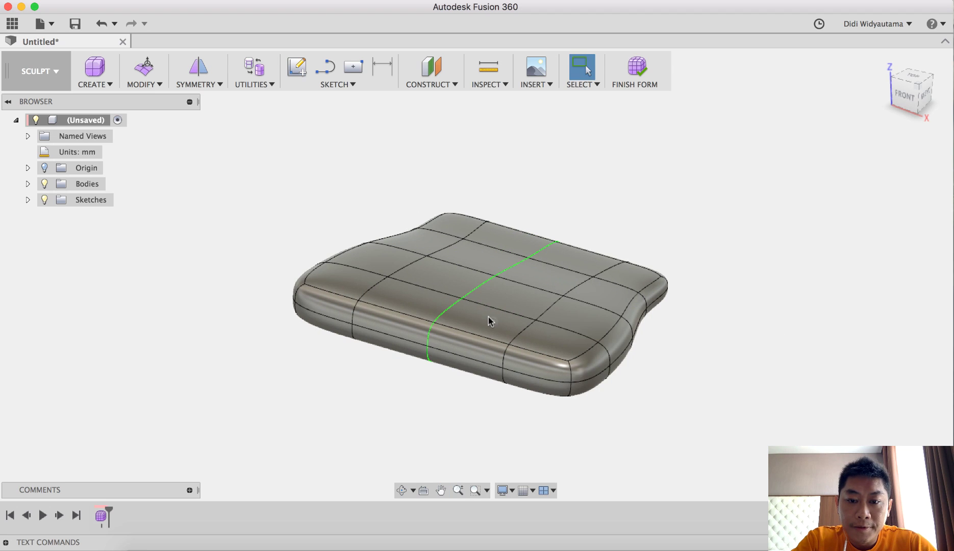
shift+middle_drag(694, 404, 685, 387)
key(Escape)
mouse_move(951, 103)
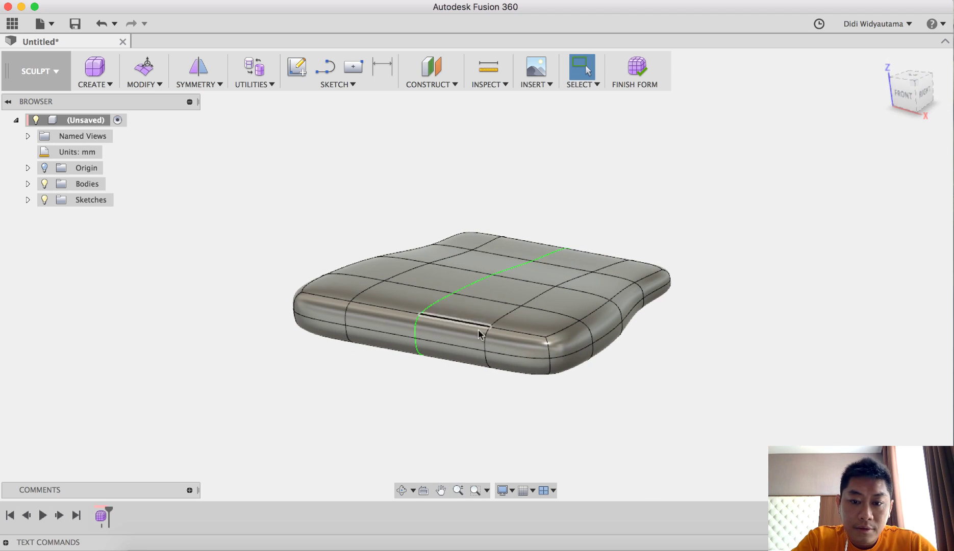
shift+middle_drag(486, 334, 533, 339)
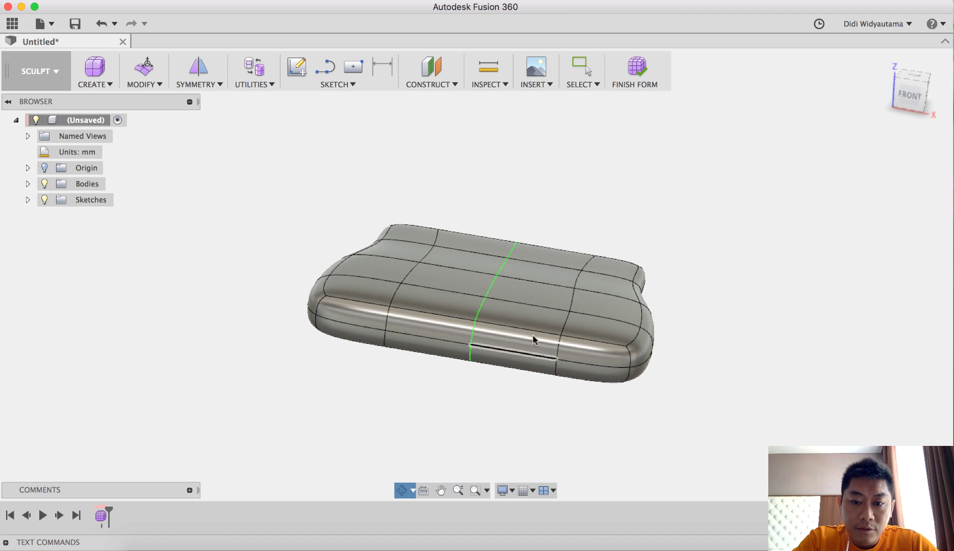
shift+click(522, 286)
shift+click(527, 270)
shift+click(535, 253)
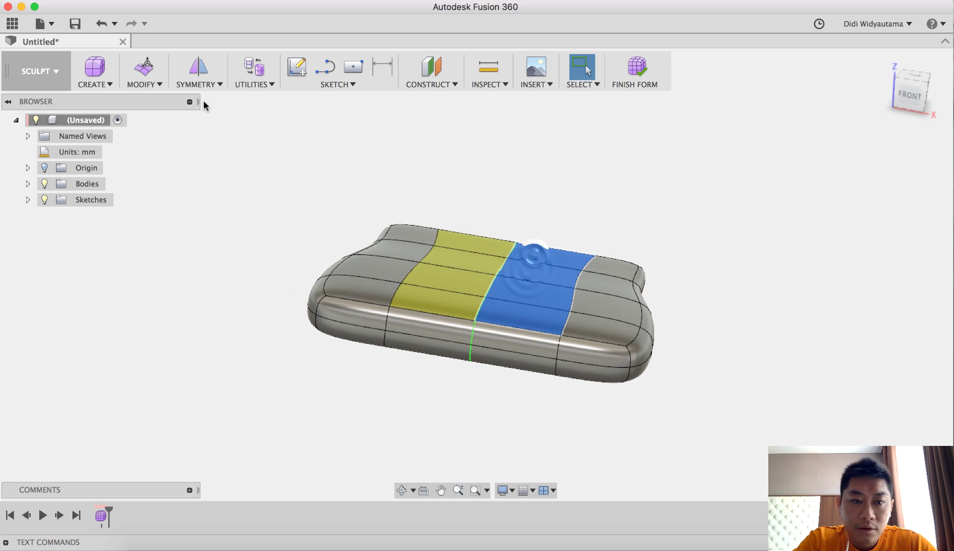
click(153, 68)
shift+middle_drag(612, 249, 585, 262)
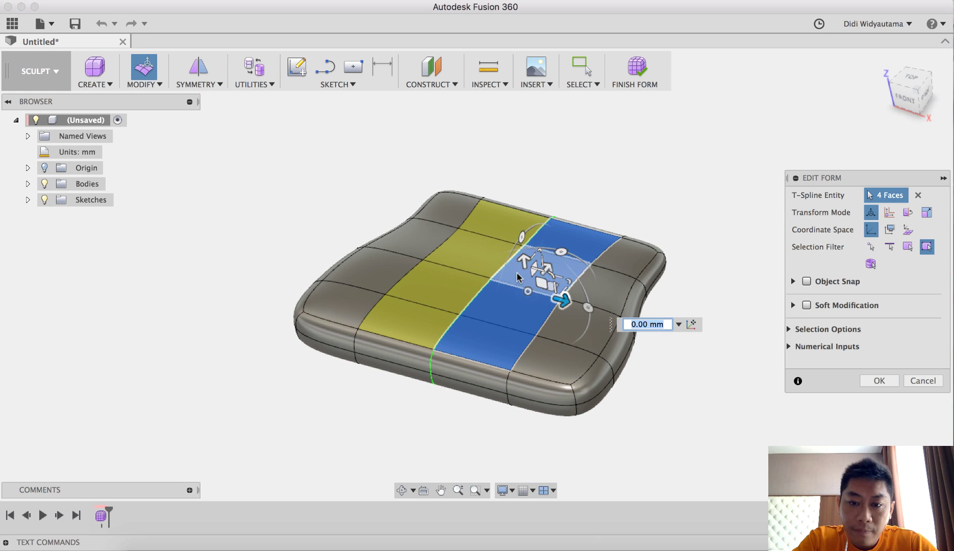
scroll(529, 264, up, 2)
drag(528, 276, 528, 281)
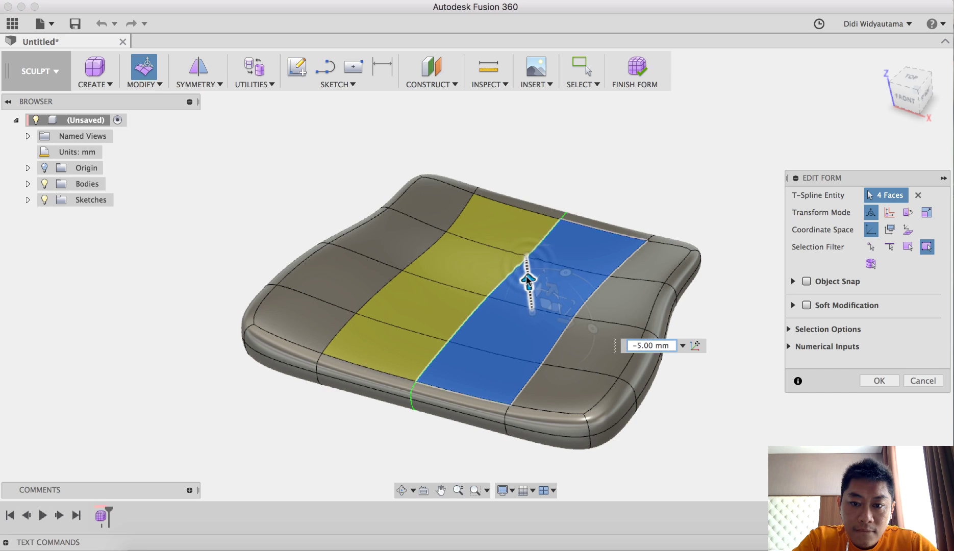
shift+middle_drag(551, 285, 590, 232)
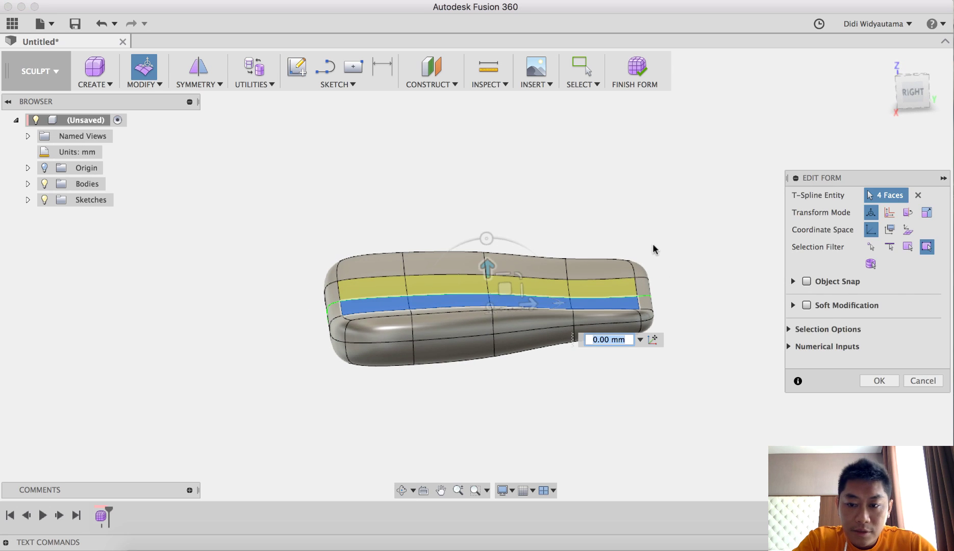
shift+middle_drag(654, 249, 648, 245)
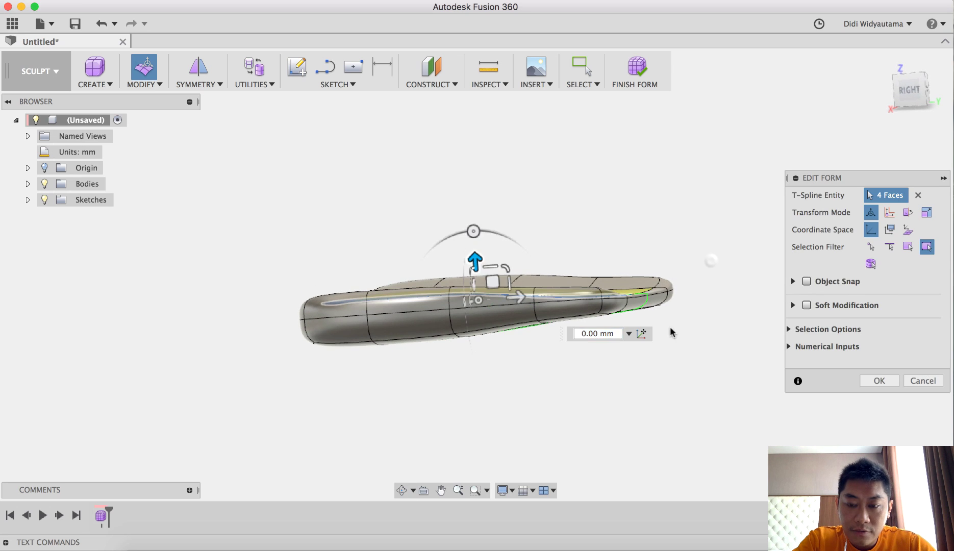
click(651, 334)
Raise the narrow face beside the symmetry line at the back rim of the top surface by 4 mm.
shift+middle_drag(648, 336, 652, 313)
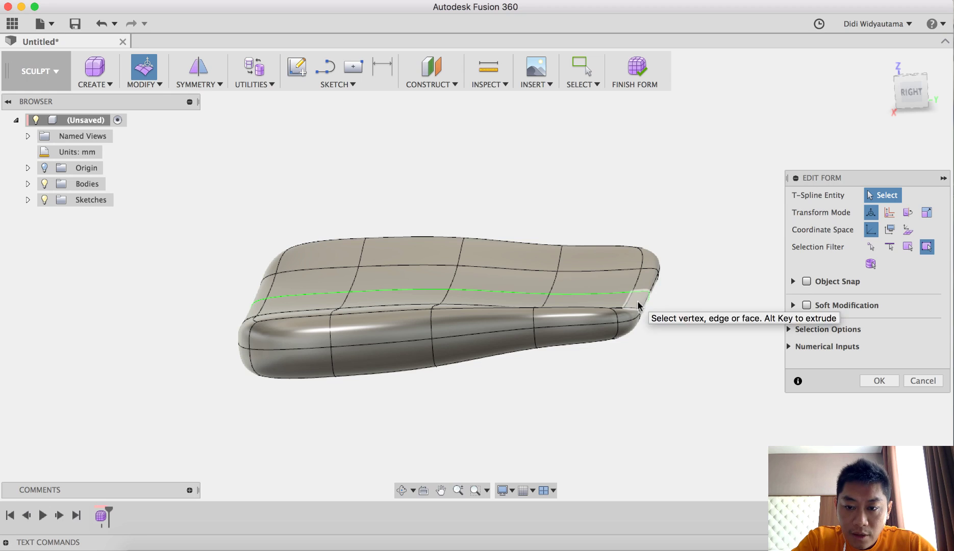
click(647, 280)
click(687, 307)
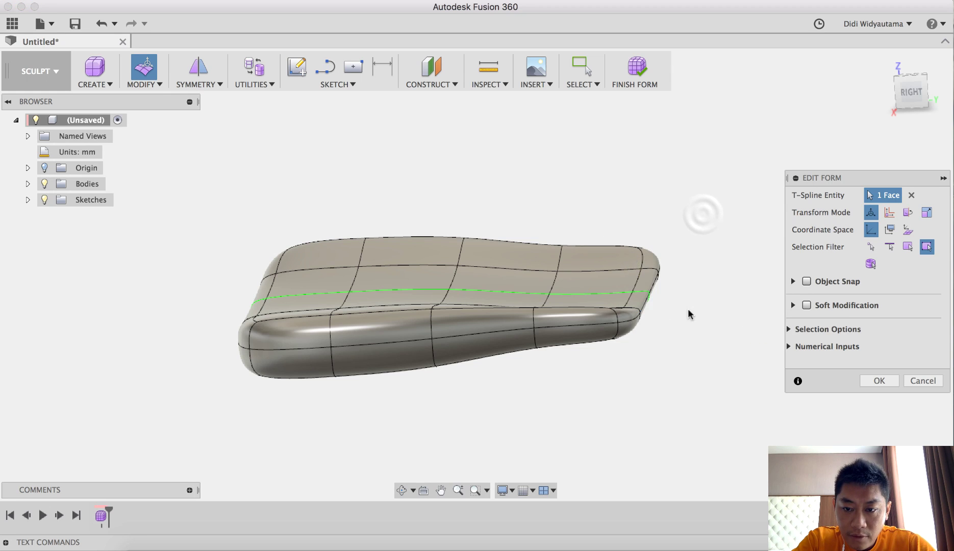
scroll(703, 270, up, 1)
middle_drag(702, 266, 558, 298)
scroll(502, 331, up, 5)
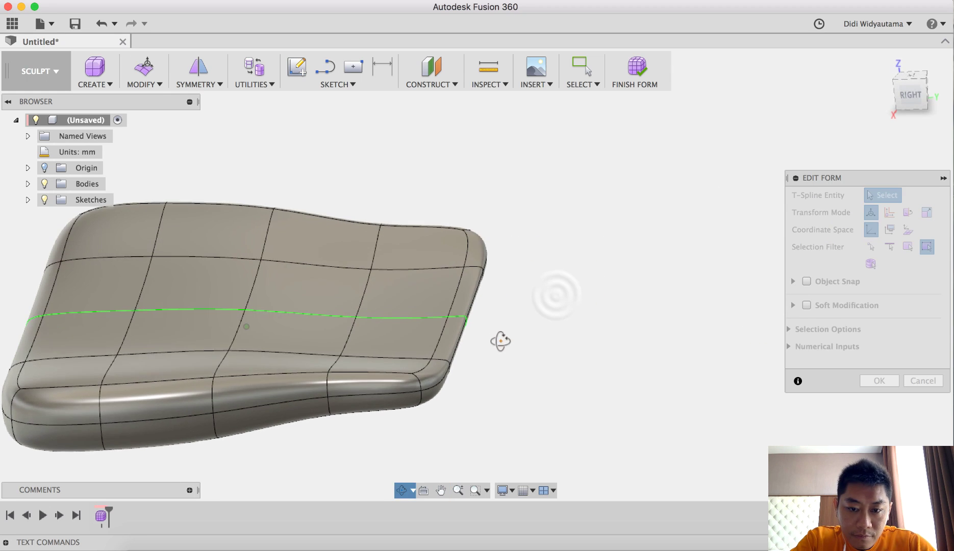
click(449, 334)
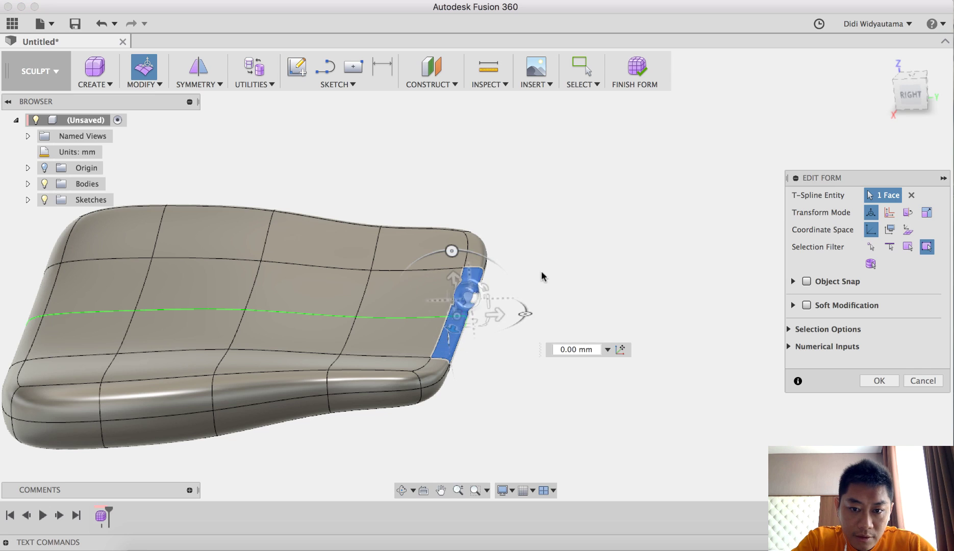
click(614, 236)
click(455, 329)
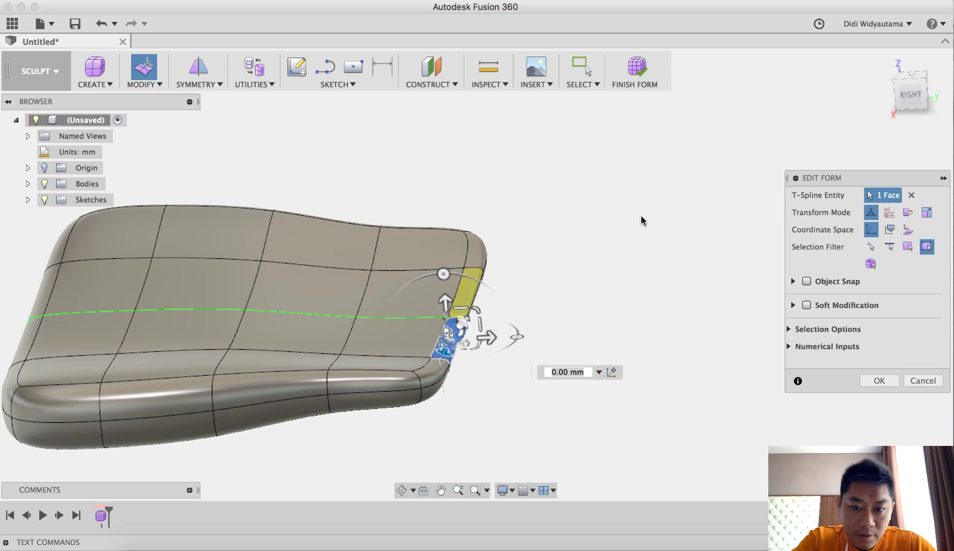
shift+middle_drag(629, 283, 634, 275)
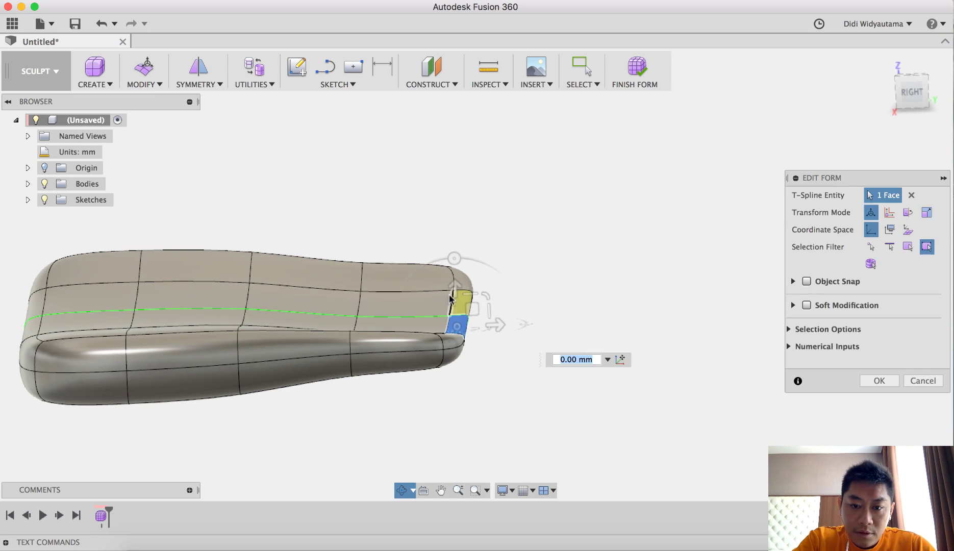
scroll(452, 298, up, 5)
drag(456, 305, 455, 273)
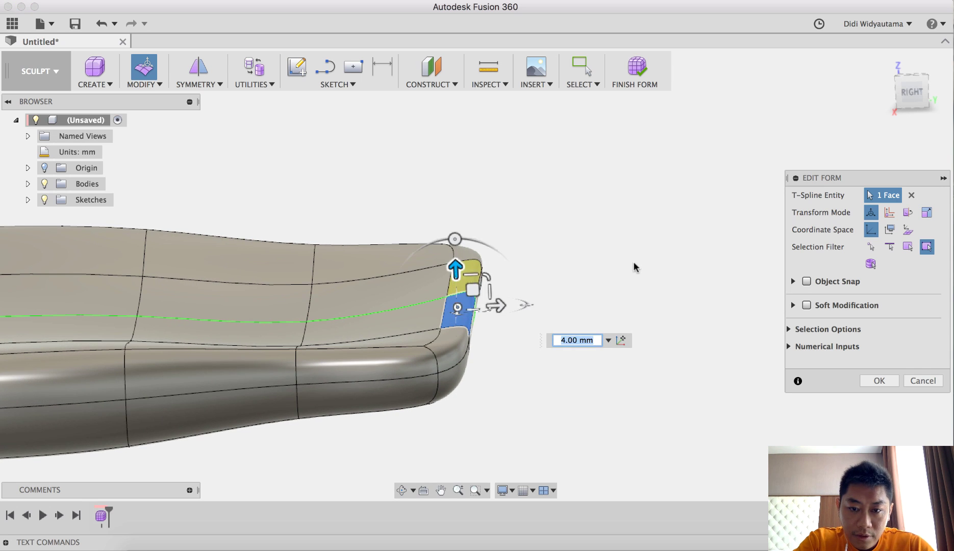
mouse_move(633, 262)
shift+middle_down()
mouse_move(614, 246)
mouse_move(640, 254)
shift+middle_up()
click(648, 281)
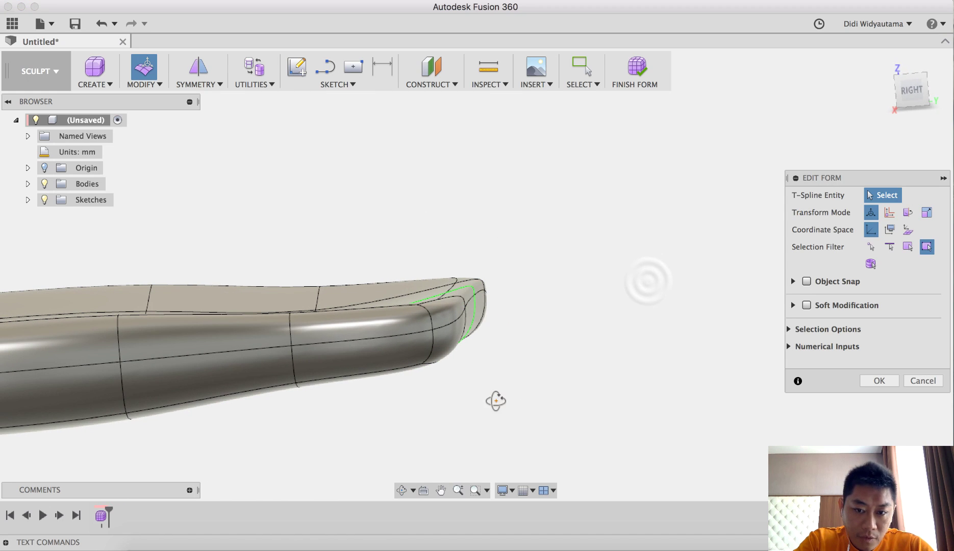
Lower three connected edges of the symmetry line on the top surface slightly, starting from the front rim.
shift+middle_drag(495, 401, 511, 450)
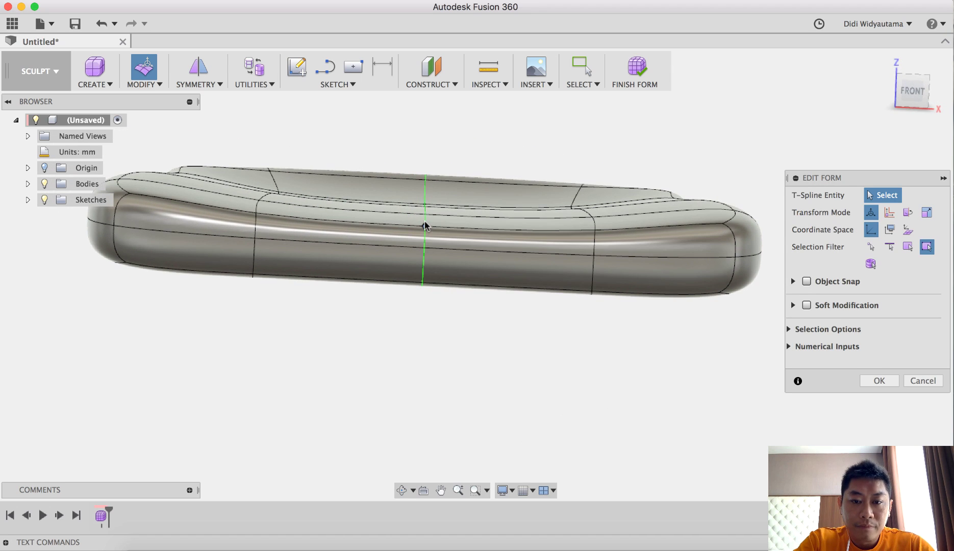
shift+middle_drag(561, 337, 426, 315)
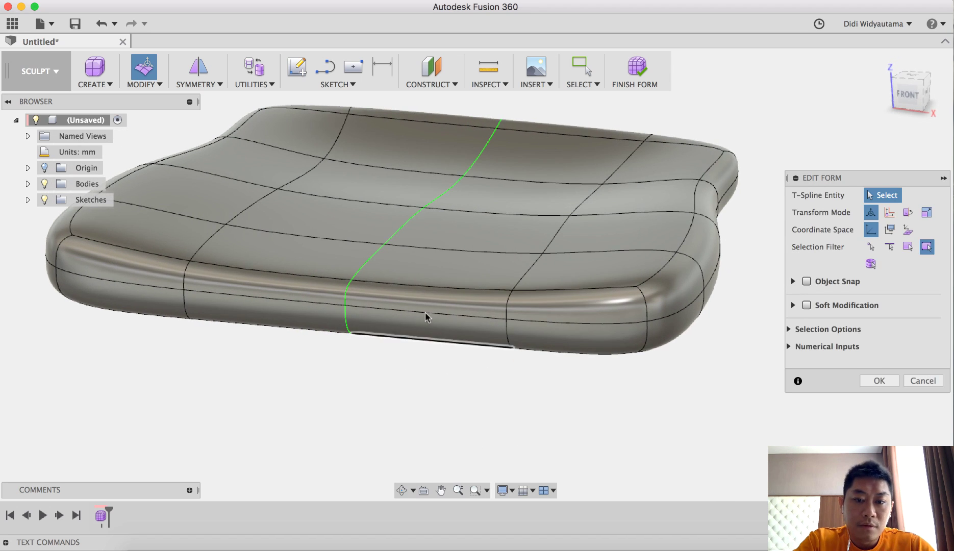
click(372, 263)
click(369, 262)
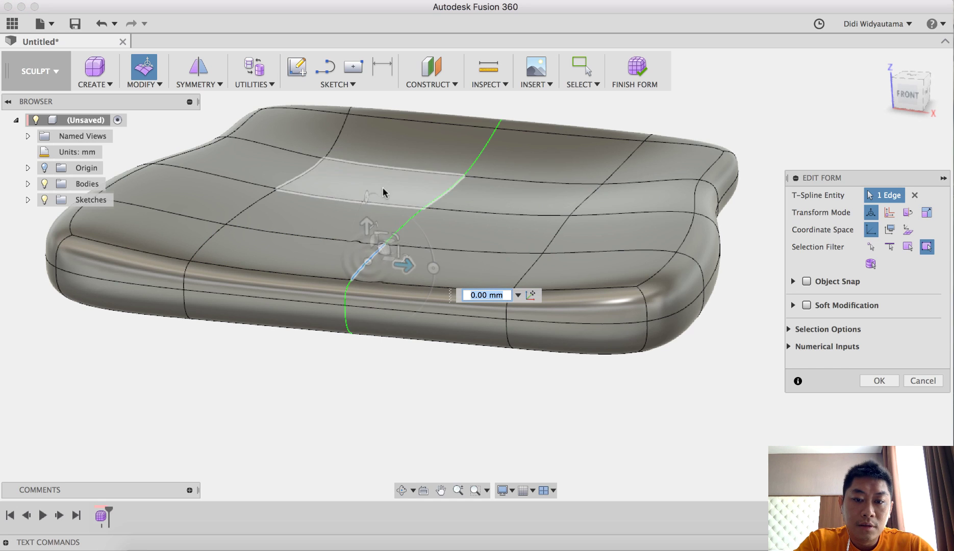
click(448, 190)
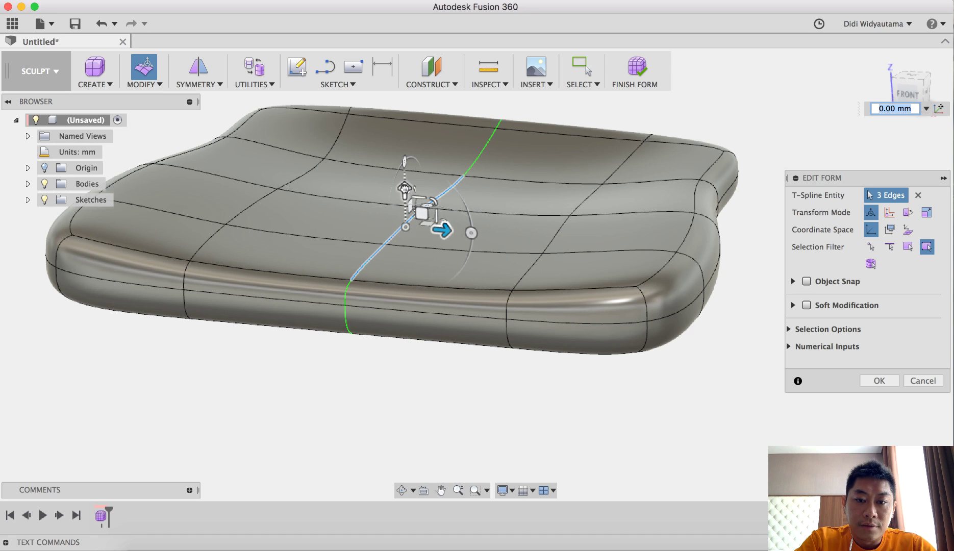
drag(404, 190, 404, 197)
shift+middle_drag(440, 396, 484, 381)
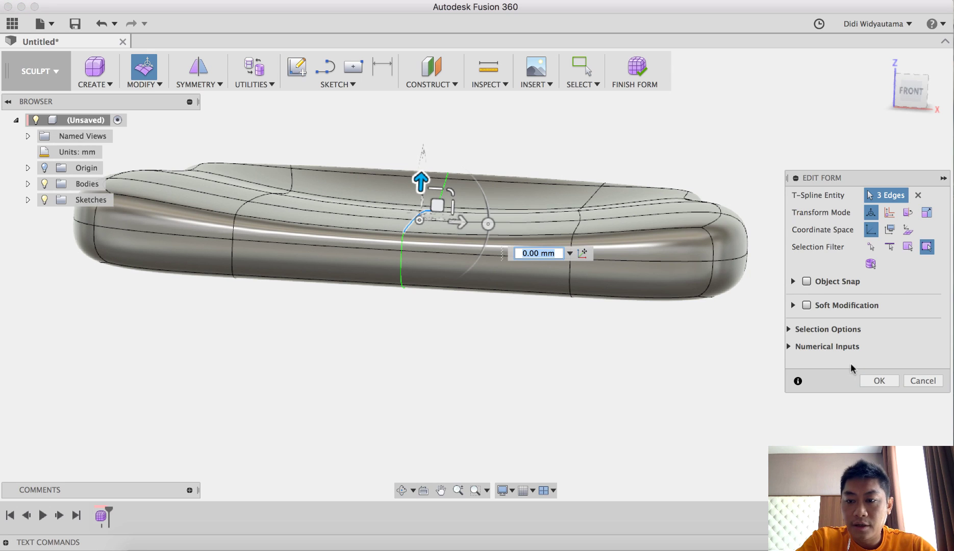
click(739, 350)
Extrude the front corner face of the underside 20 mm downward to start a mirrored pair of legs.
shift+middle_drag(591, 369, 567, 376)
scroll(564, 375, down, 5)
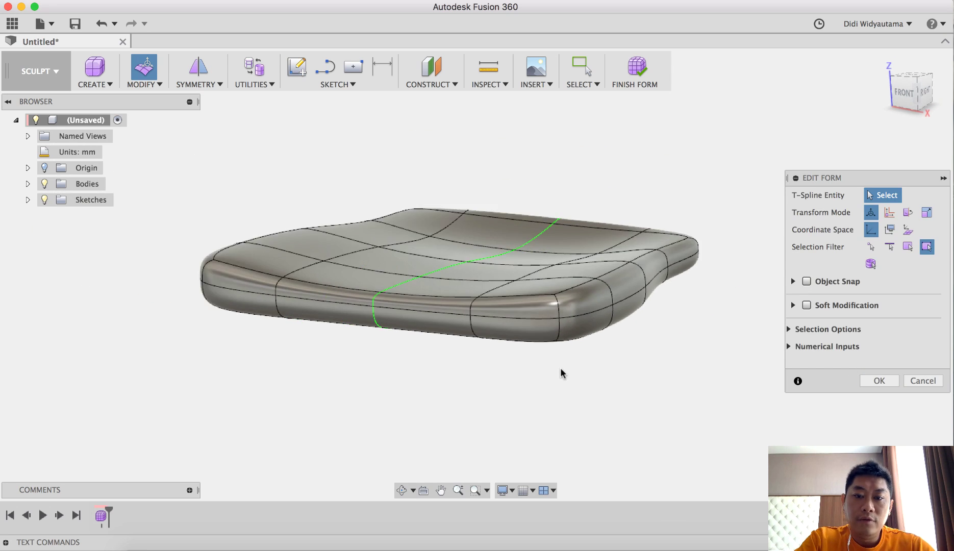
shift+middle_drag(513, 344, 433, 287)
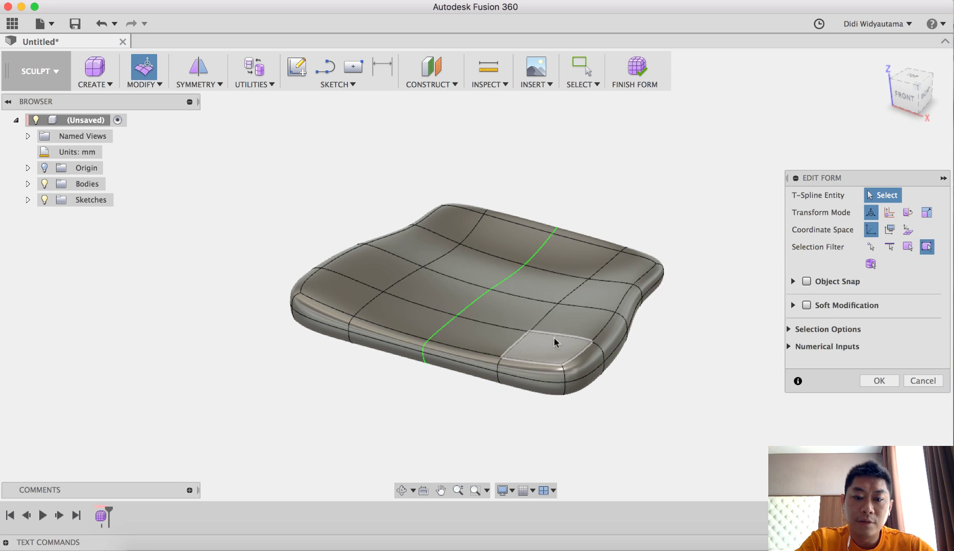
middle_drag(554, 337, 488, 281)
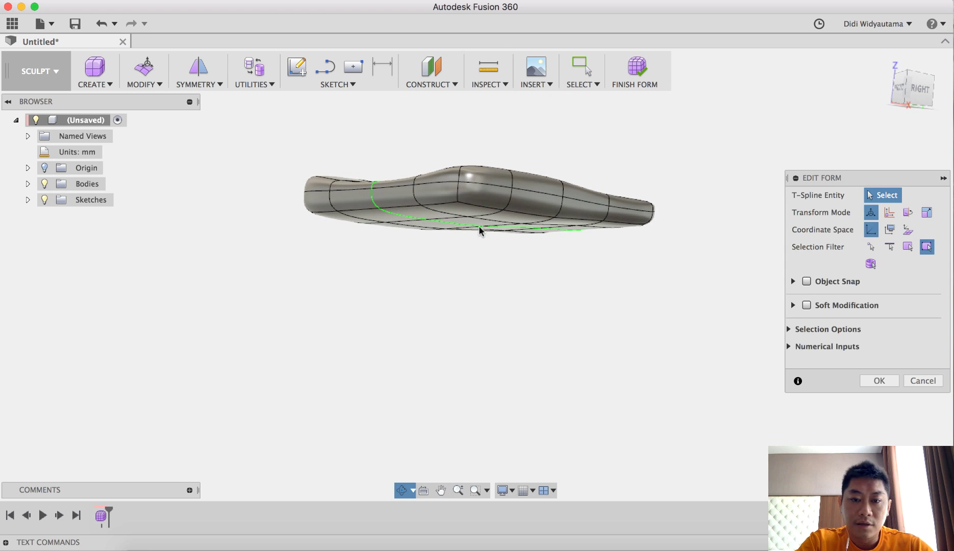
shift+middle_drag(556, 313, 623, 222)
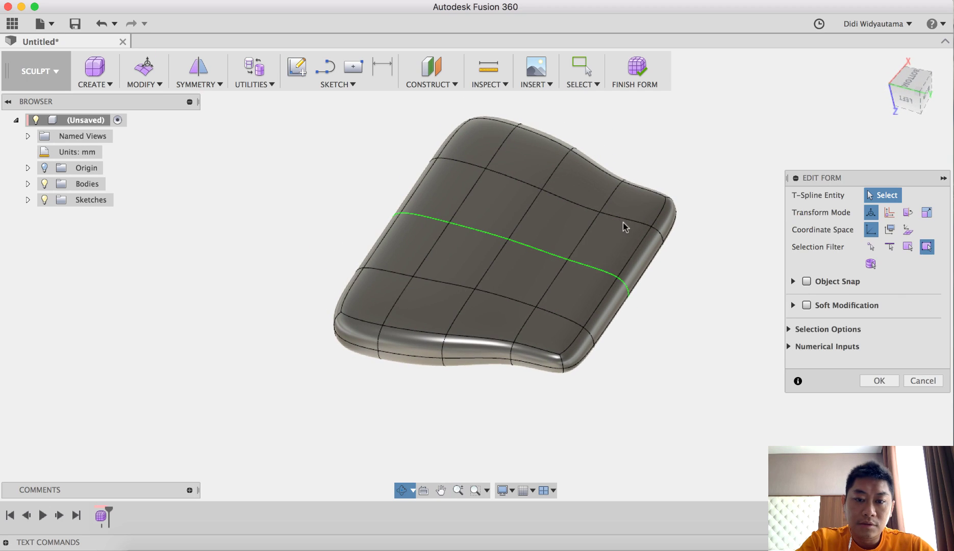
click(372, 301)
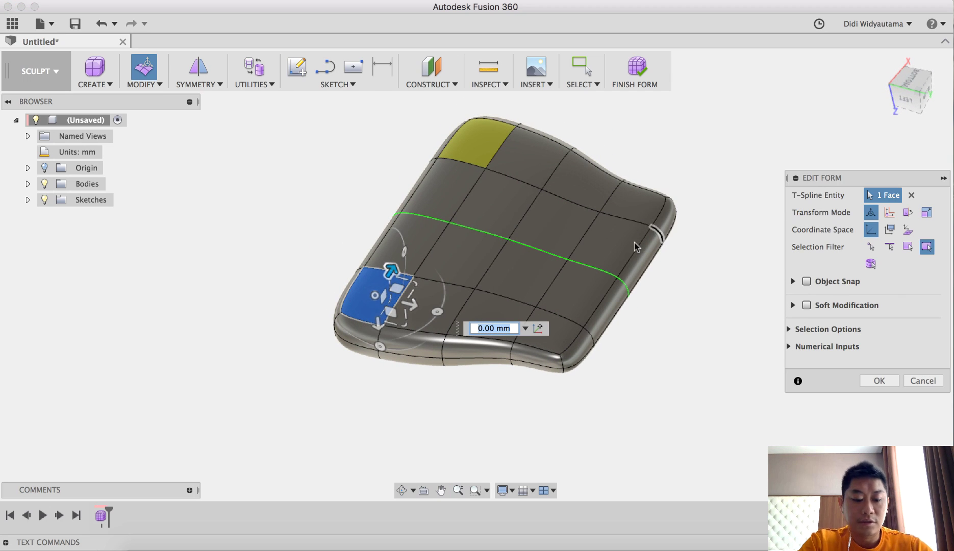
shift+middle_drag(549, 249, 516, 293)
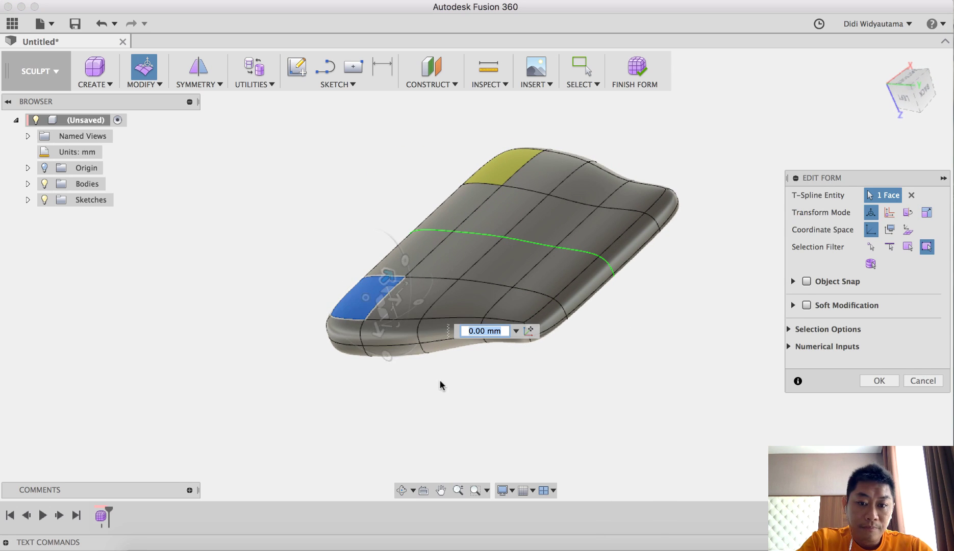
scroll(380, 372, up, 3)
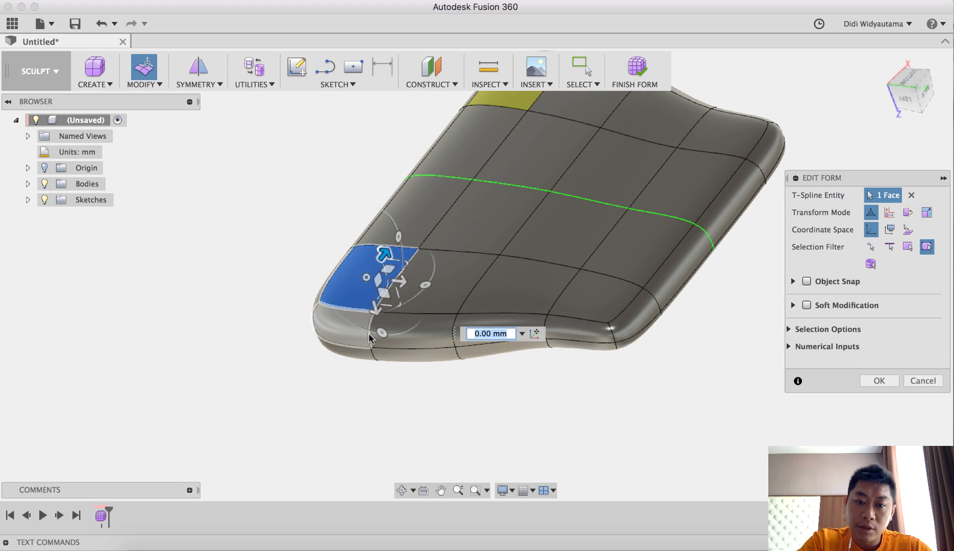
shift+middle_drag(398, 381, 468, 398)
middle_drag(611, 221, 535, 264)
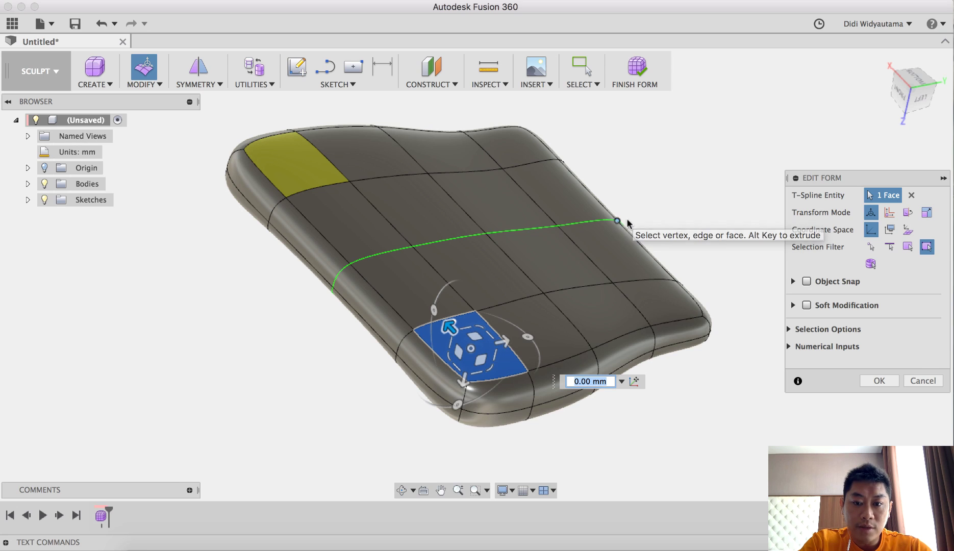
middle_drag(644, 293, 632, 246)
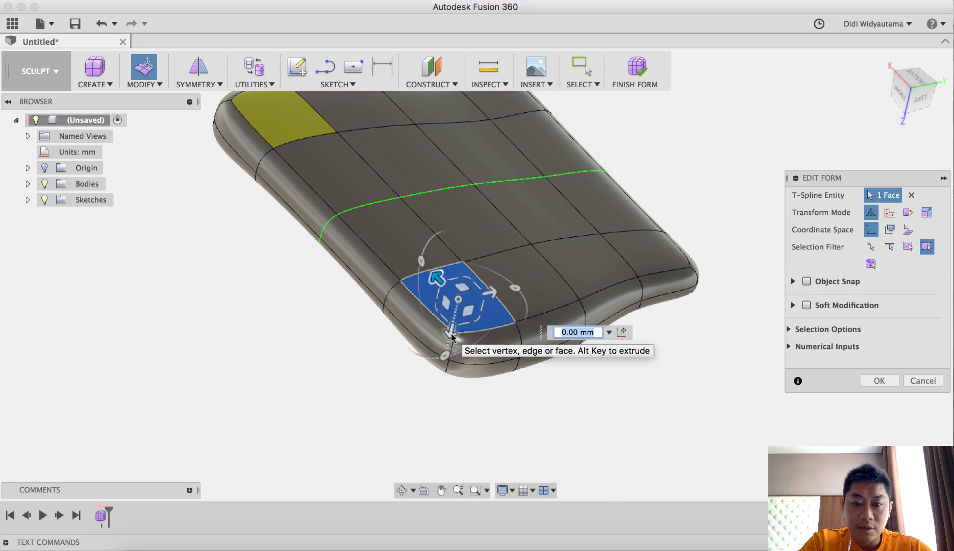
drag(451, 337, 452, 337)
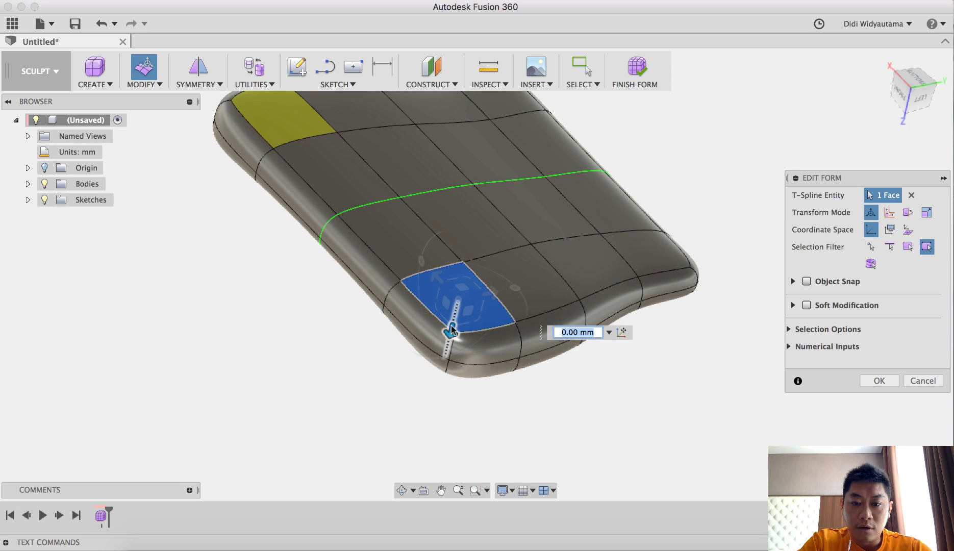
drag(454, 321, 464, 258)
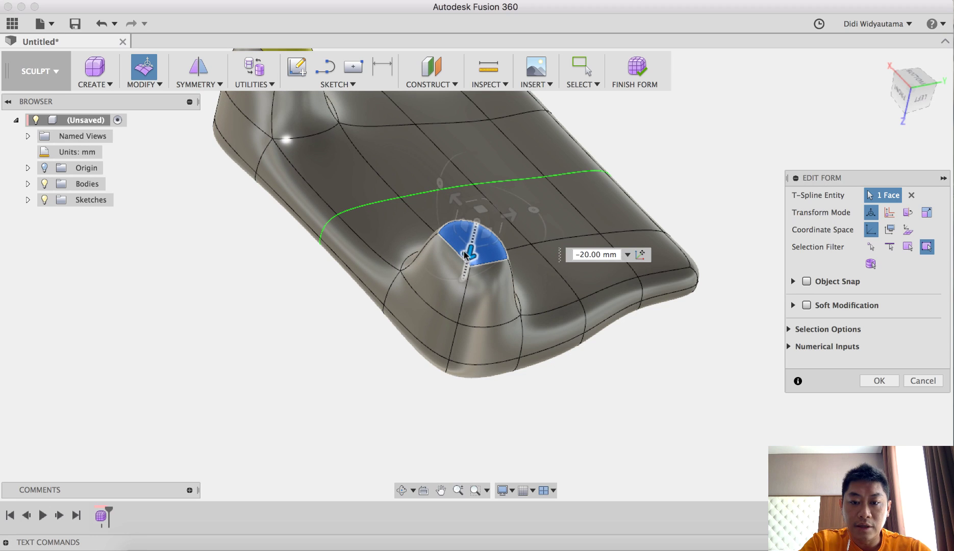
Extrude the end face of the leg 20 mm further downward as a second leg section.
scroll(598, 301, down, 4)
middle_drag(594, 307, 592, 363)
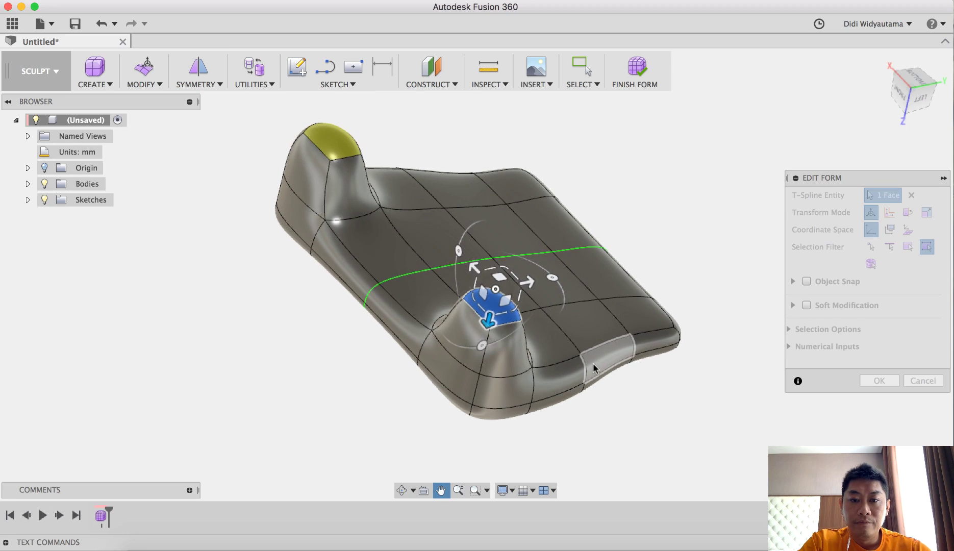
scroll(592, 262, down, 1)
shift+drag(595, 268, 575, 380)
shift+middle_drag(575, 380, 575, 384)
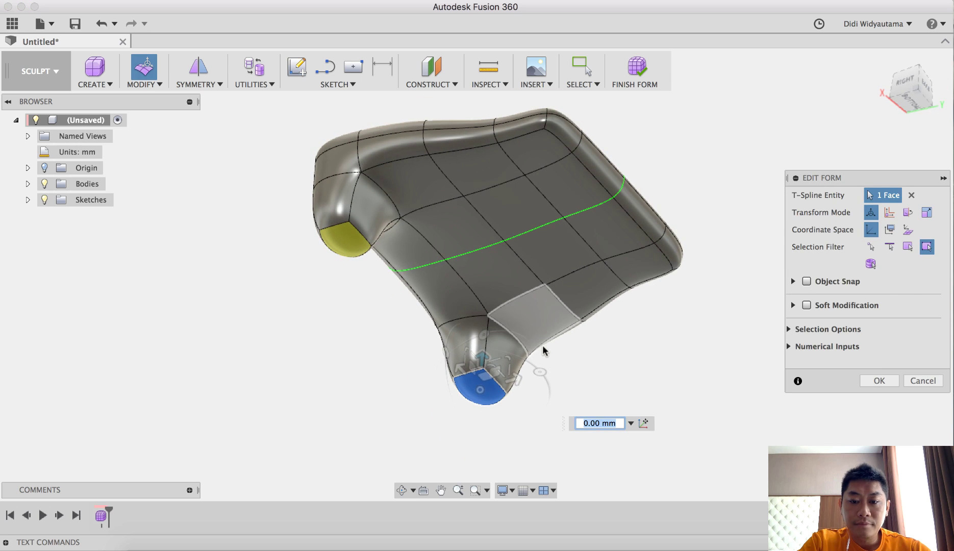
shift+middle_drag(541, 346, 435, 369)
middle_drag(602, 307, 412, 322)
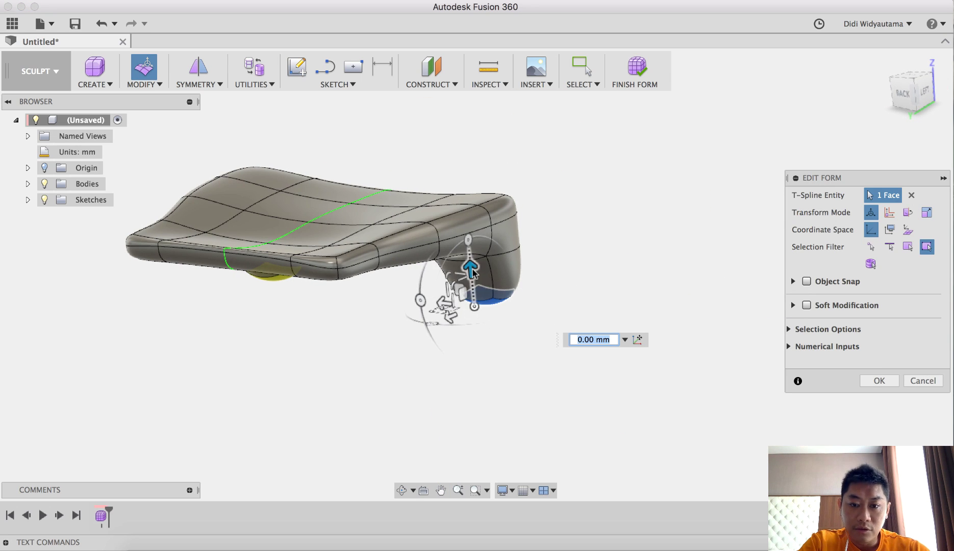
drag(474, 292, 475, 345)
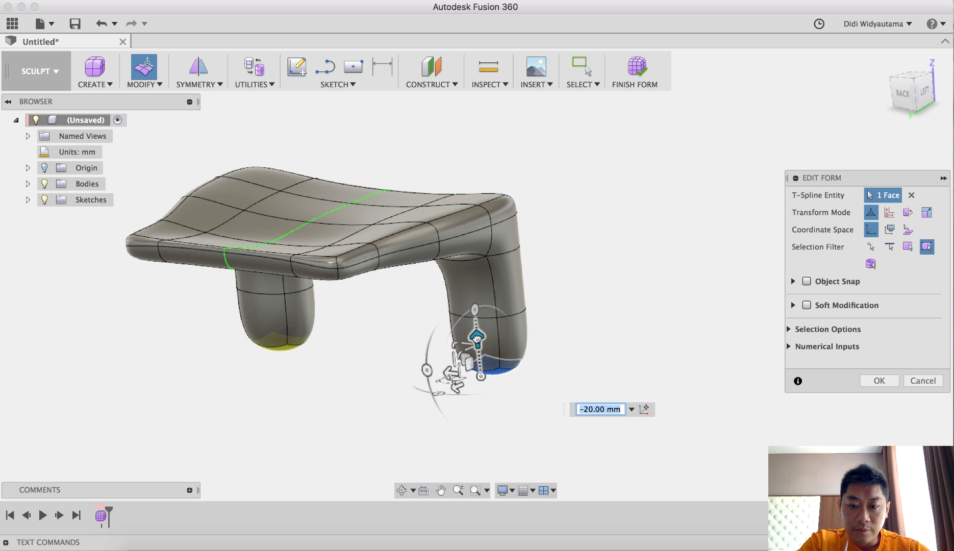
Extrude the leg's end face another 20 mm downward as a third section and clear the selection.
drag(474, 378, 480, 413)
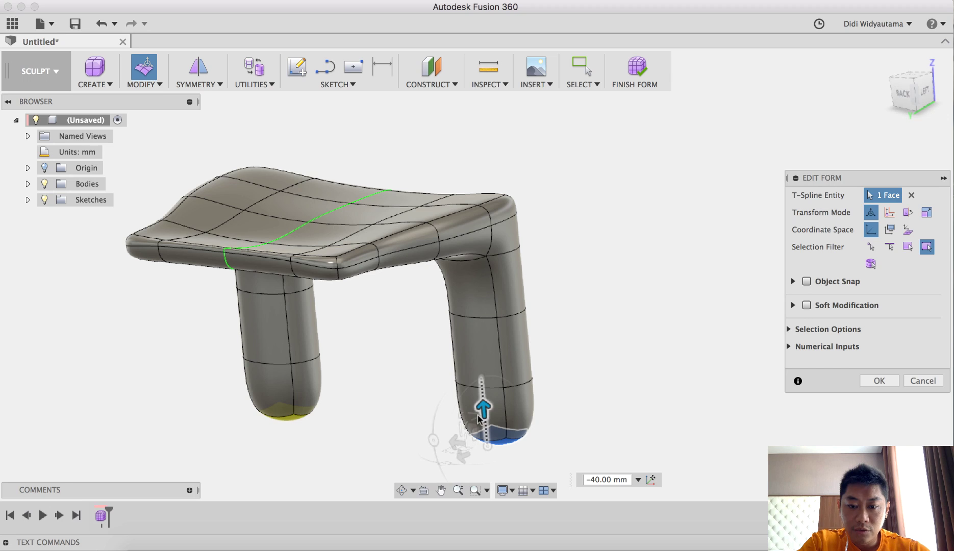
shift+middle_drag(655, 253, 668, 236)
middle_drag(657, 284, 658, 225)
click(659, 226)
click(594, 275)
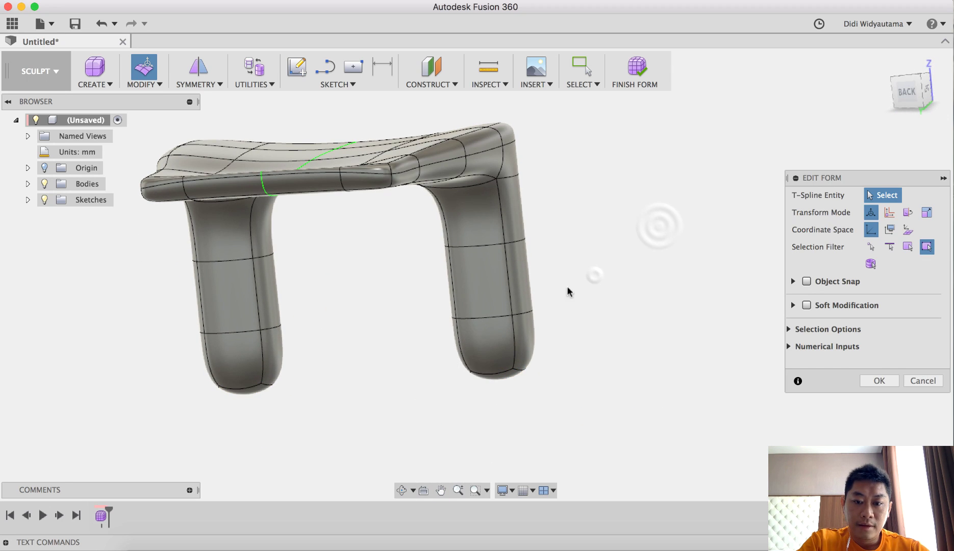
Try window selections around the lower two leg sections and around the end section alone, clearing each selection.
drag(595, 255, 416, 417)
drag(462, 385, 463, 386)
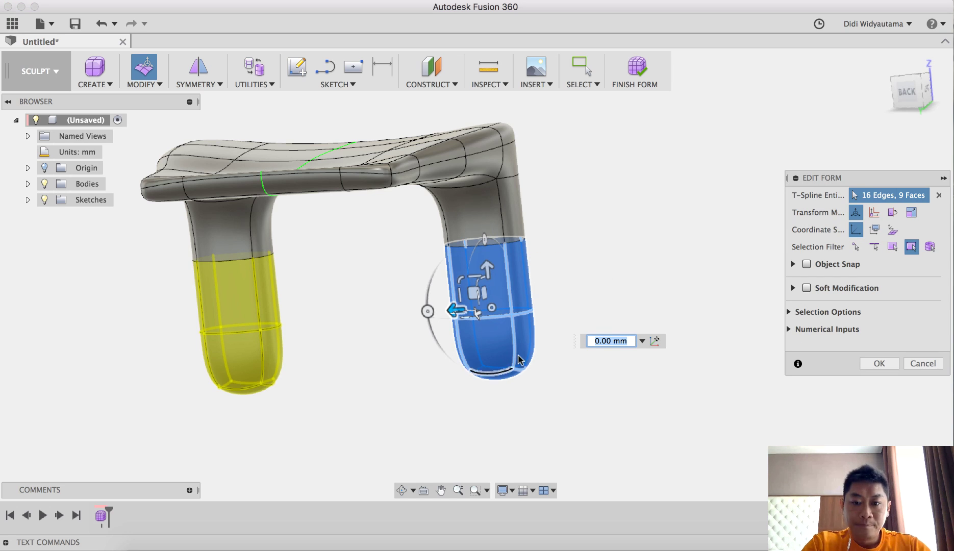
mouse_move(565, 279)
shift+middle_down()
mouse_move(584, 279)
mouse_move(581, 268)
shift+middle_up()
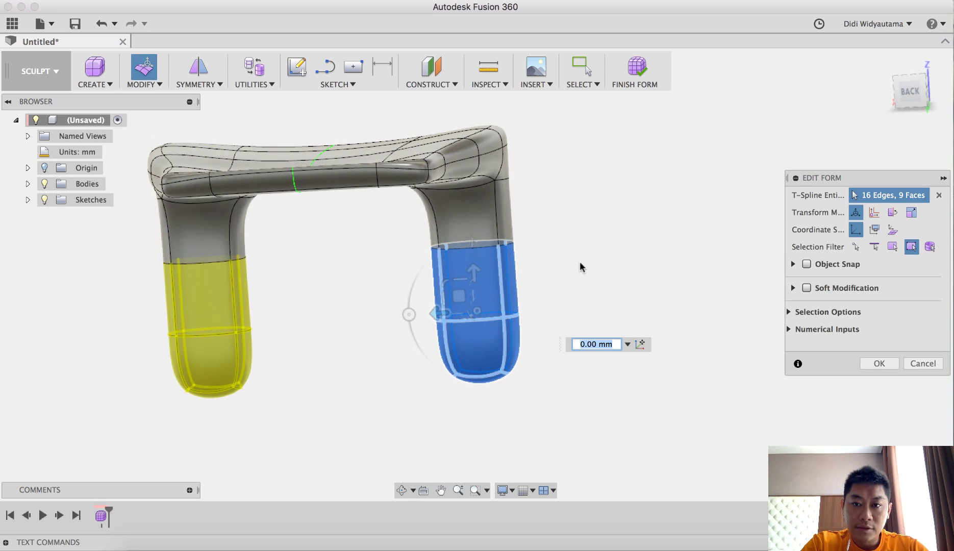
click(578, 239)
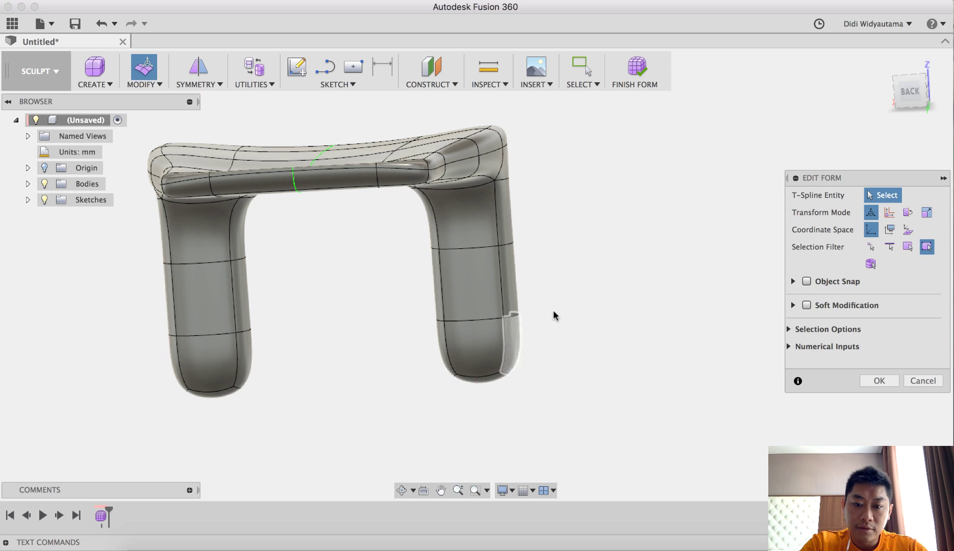
drag(466, 367, 391, 426)
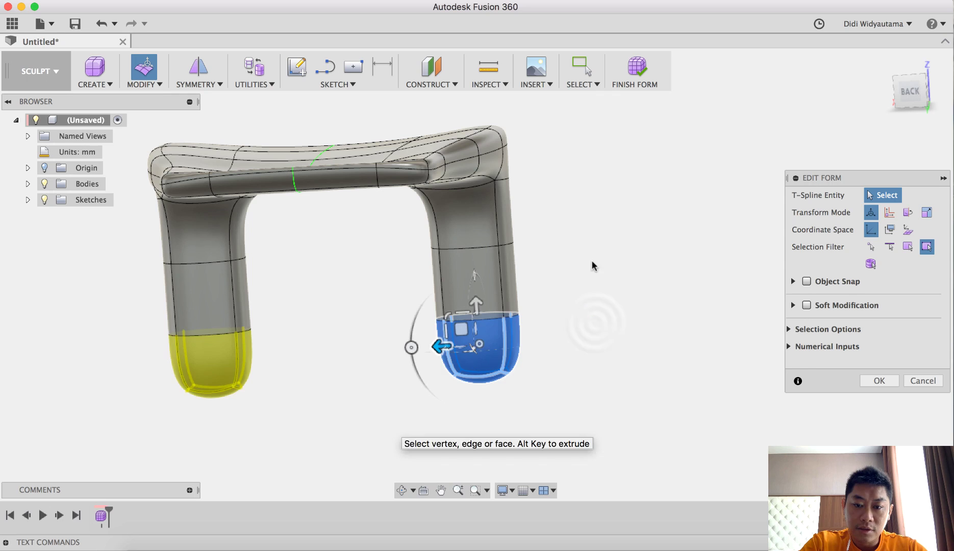
shift+middle_drag(641, 275, 608, 285)
click(592, 151)
Turn off the Select Through filter and window-select the leg's end section, checking the selection from the other side.
click(581, 85)
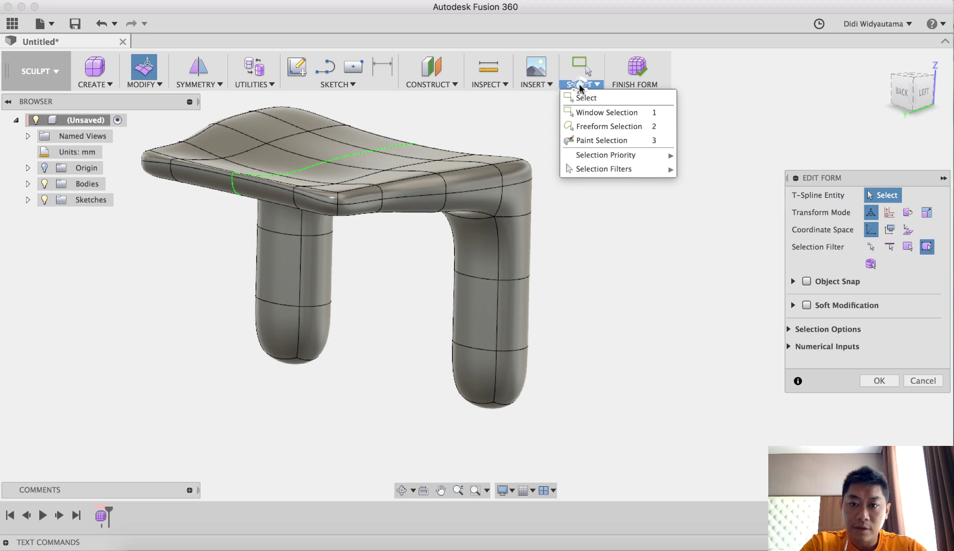
mouse_move(603, 170)
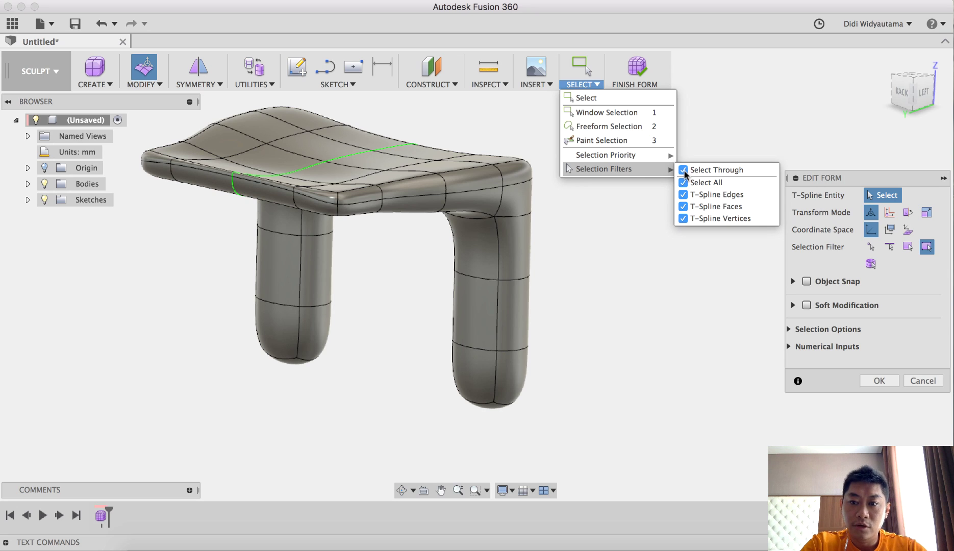
click(626, 277)
click(595, 86)
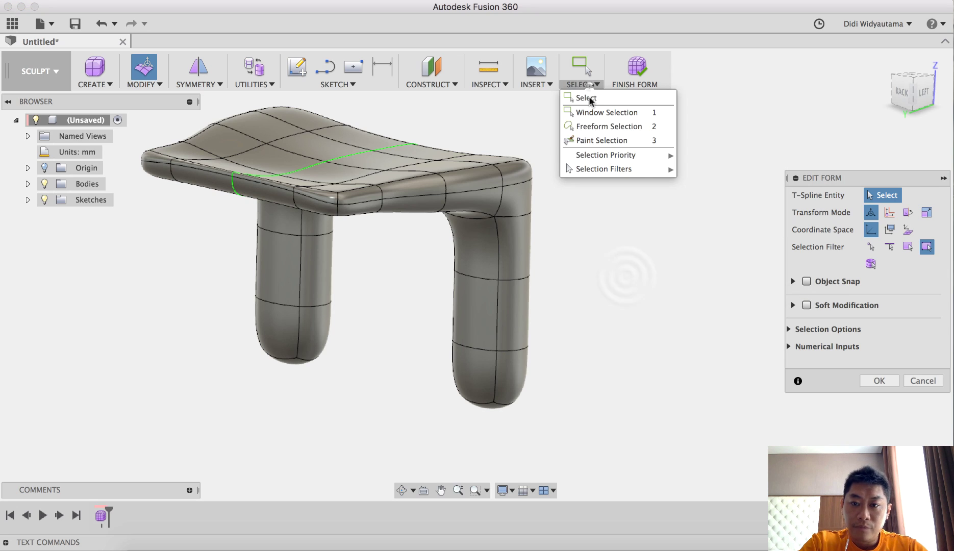
mouse_move(663, 168)
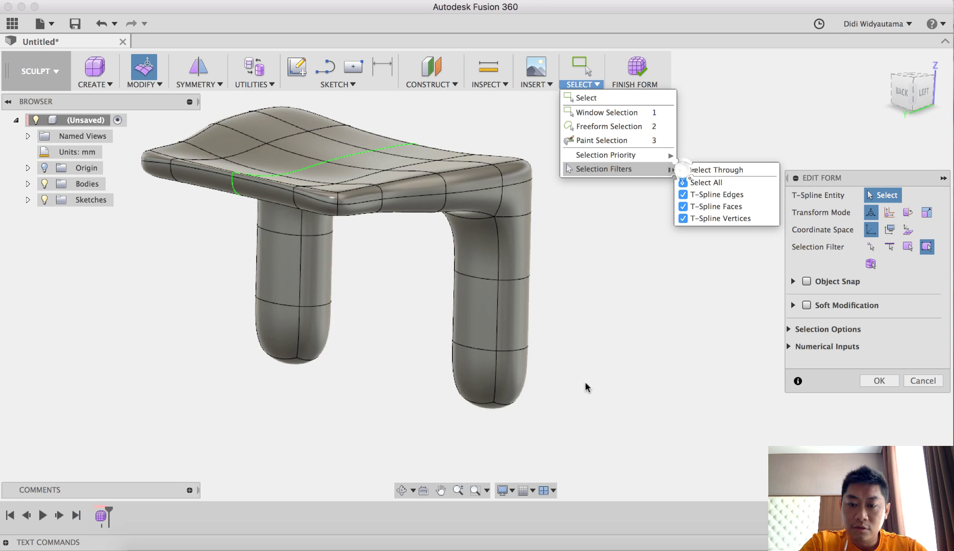
click(558, 383)
drag(464, 417, 463, 417)
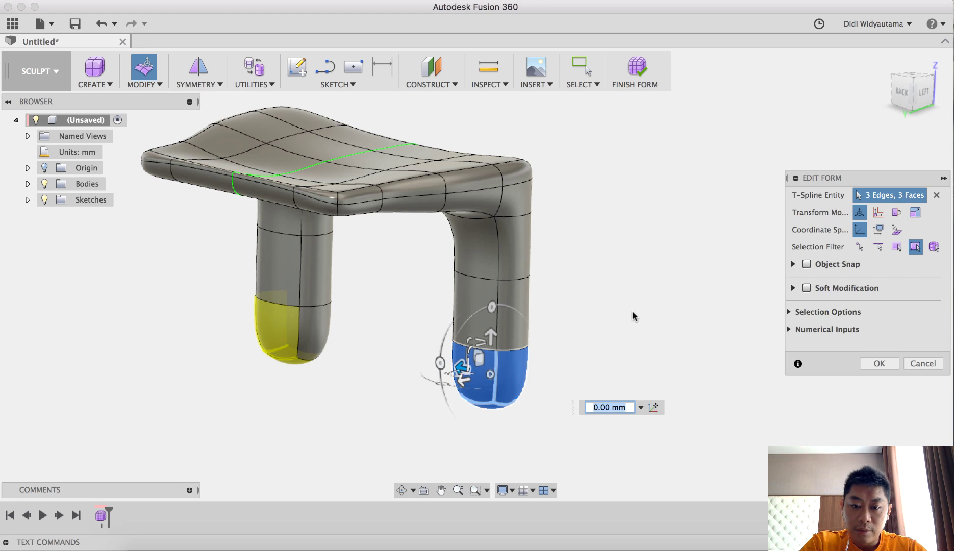
shift+middle_drag(564, 323, 528, 328)
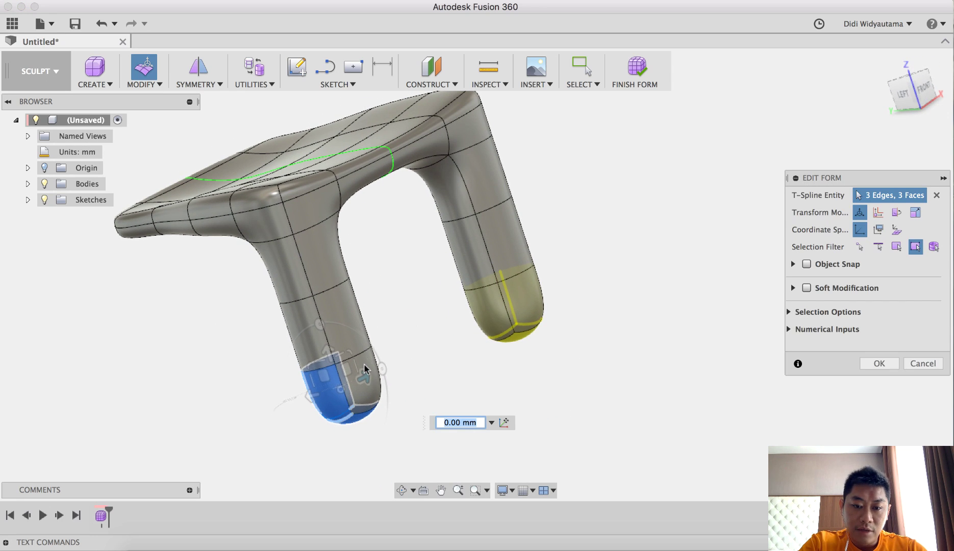
Clear the selection and turn the Select Through filter back on.
click(627, 172)
click(587, 84)
mouse_move(611, 168)
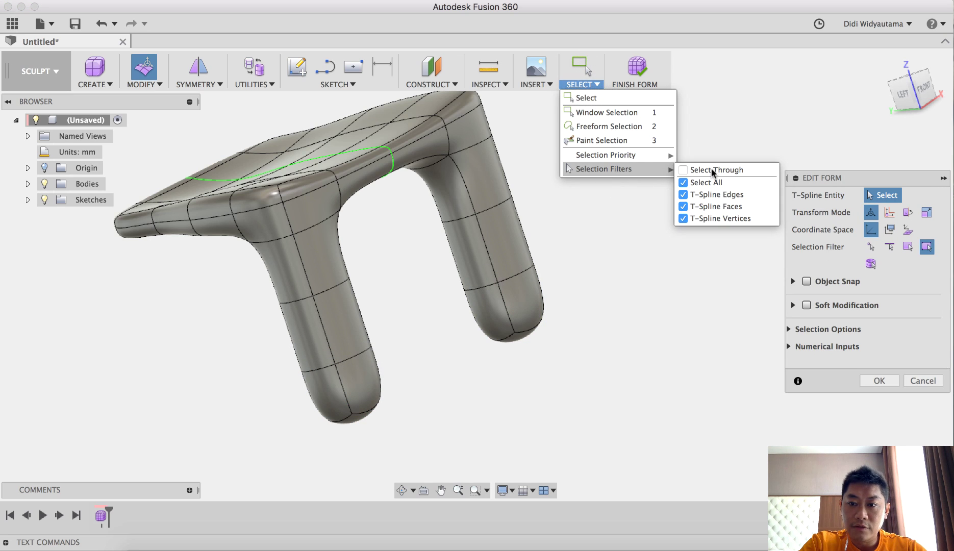
Window-select the lower two leg sections from the back view and scale them down horizontally to slim the leg.
shift+middle_drag(644, 317, 894, 84)
click(898, 88)
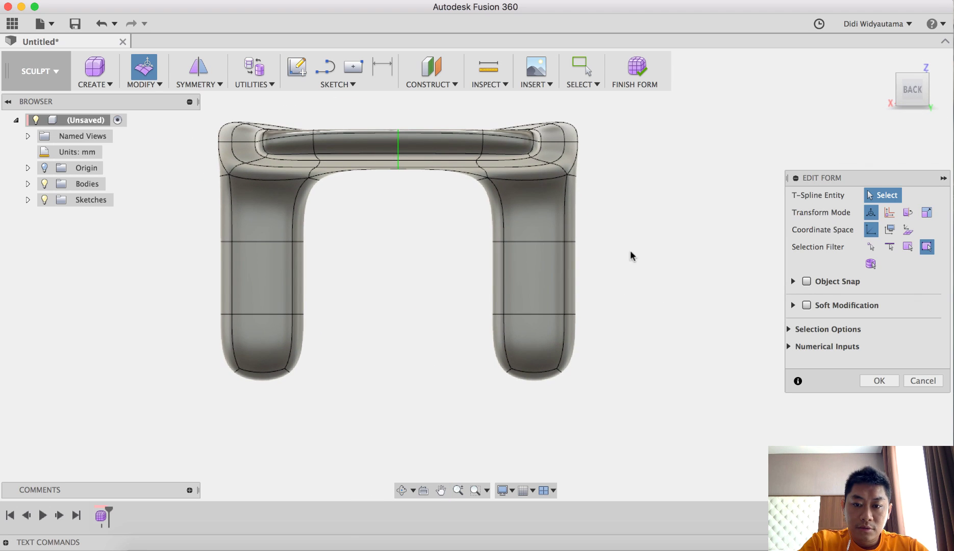
drag(629, 270, 438, 402)
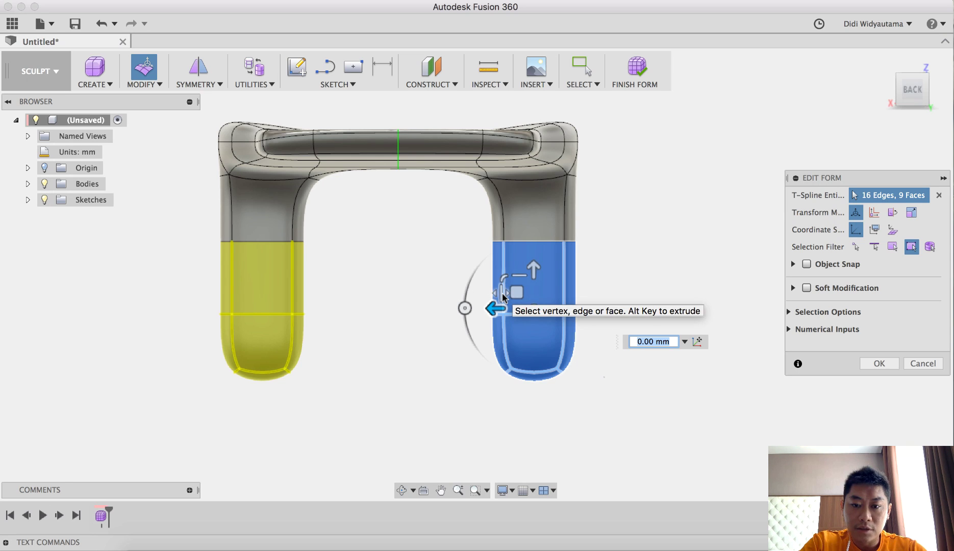
shift+middle_drag(626, 228, 600, 340)
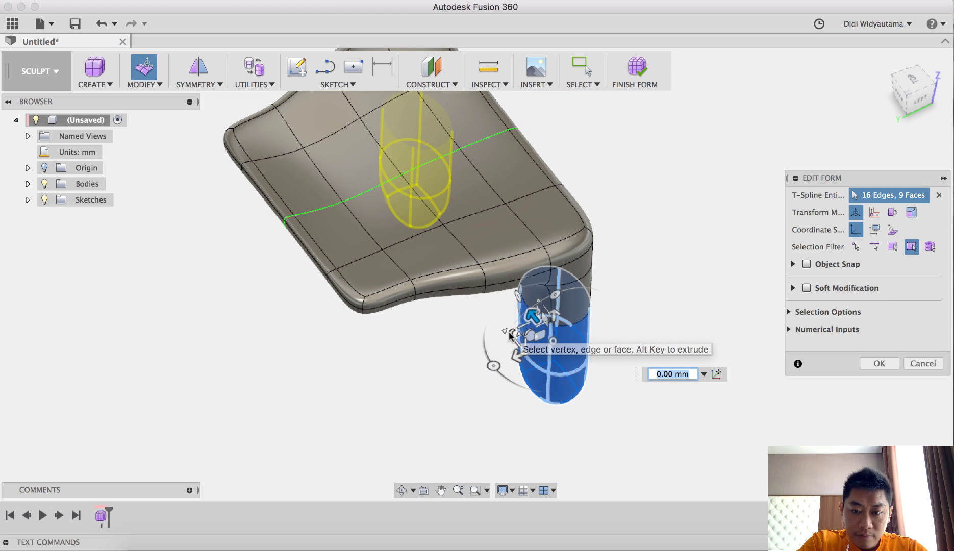
click(508, 331)
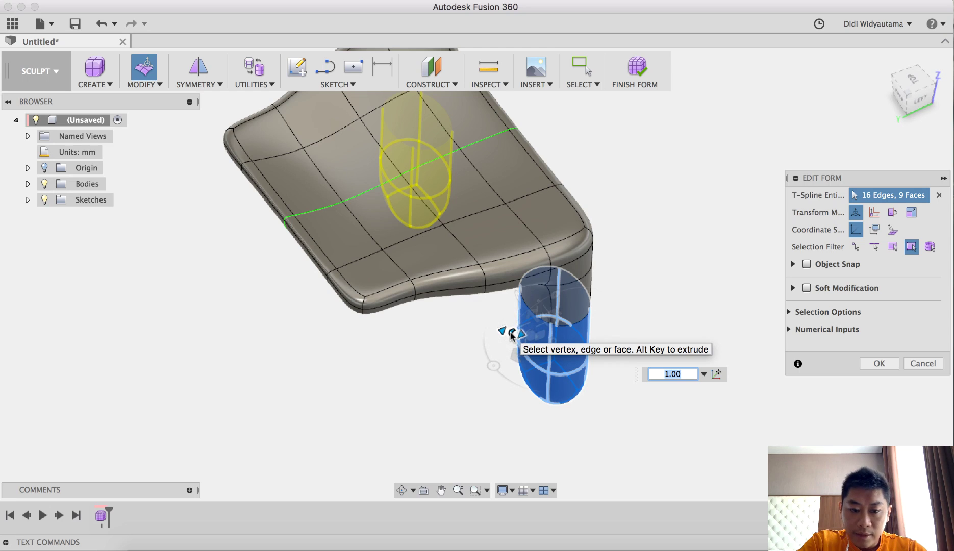
drag(511, 334, 526, 343)
shift+middle_drag(636, 290, 663, 251)
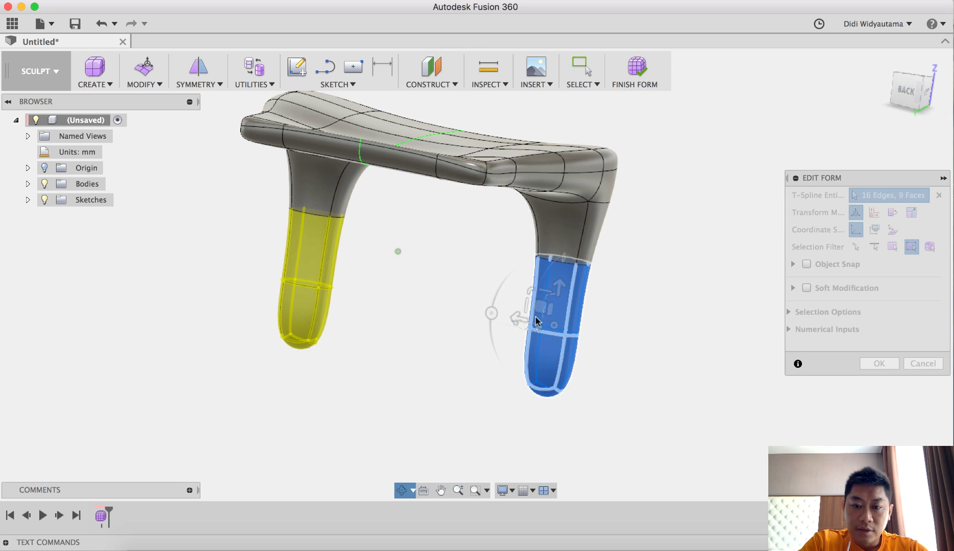
Select the ring of faces and edges at the top of the leg, just below the seat, and scale it down horizontally.
double_click(515, 255)
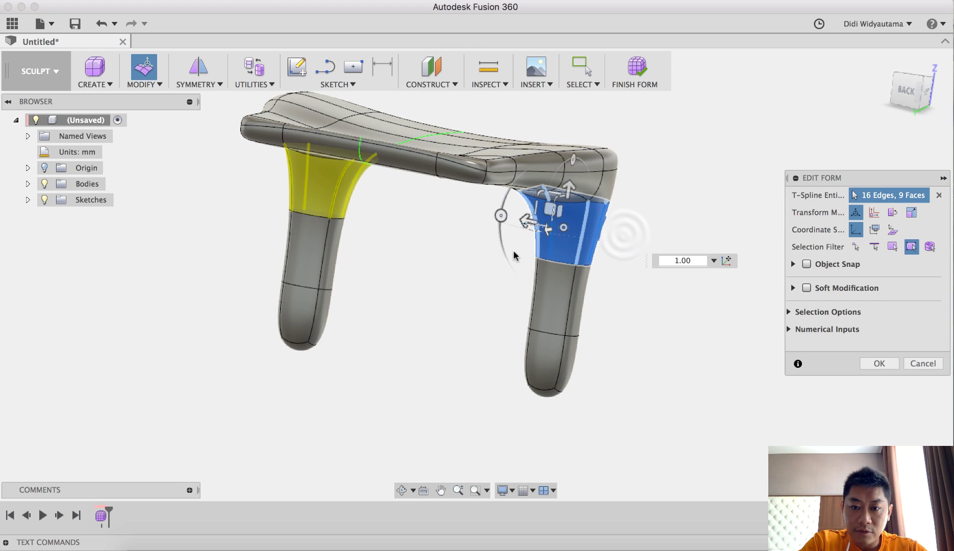
mouse_move(542, 245)
shift+middle_down()
mouse_move(526, 267)
mouse_move(530, 234)
shift+middle_up()
drag(526, 228, 539, 225)
Window-select the lower two sections of the leg and scale them down in one direction to about 0.81.
drag(619, 294, 503, 385)
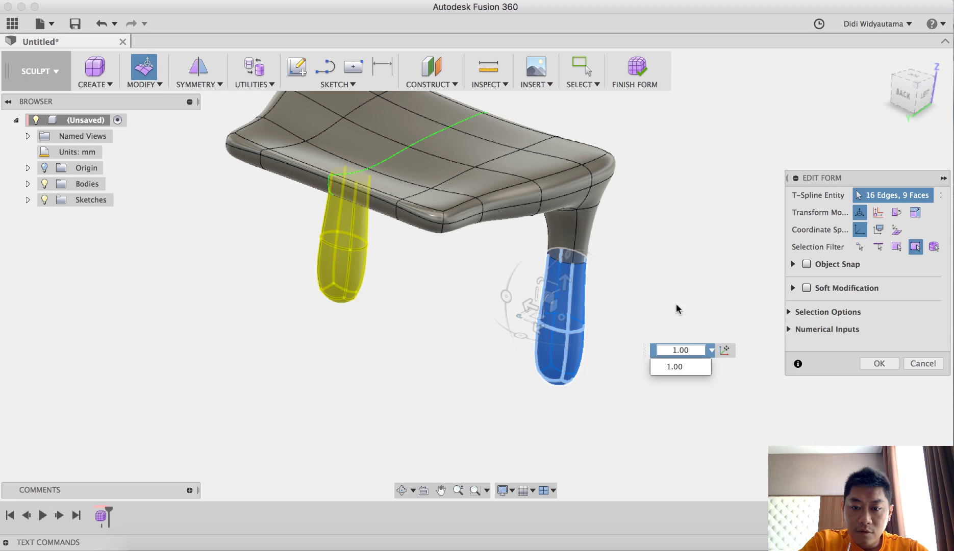
shift+middle_drag(659, 286, 691, 241)
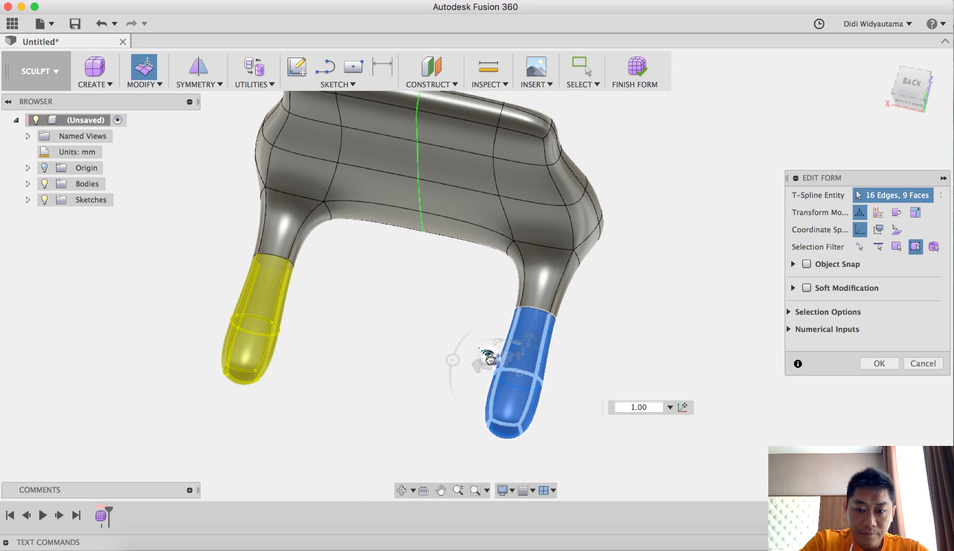
drag(489, 358, 491, 366)
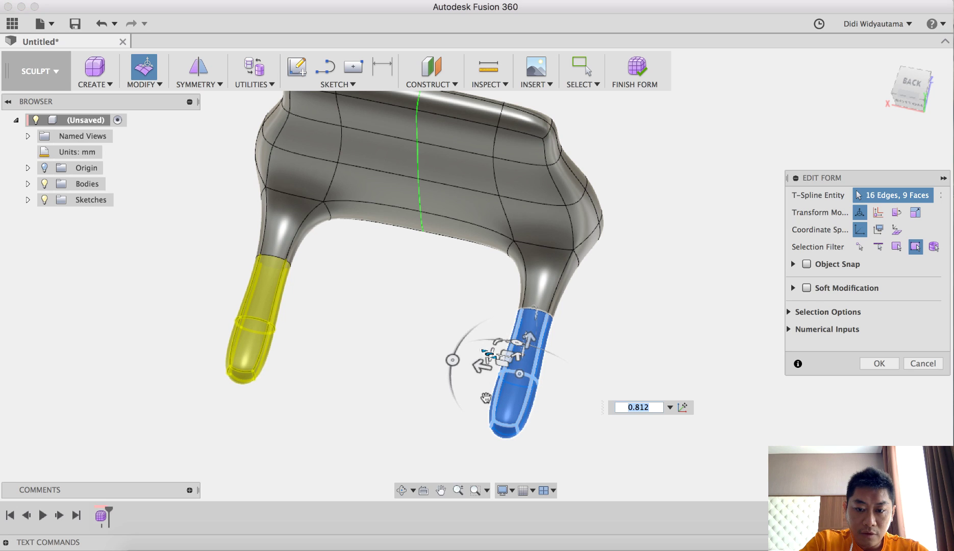
Window-select only the leg's end section, scale it down in one direction to taper the tip, and clear the selection.
drag(551, 419, 441, 457)
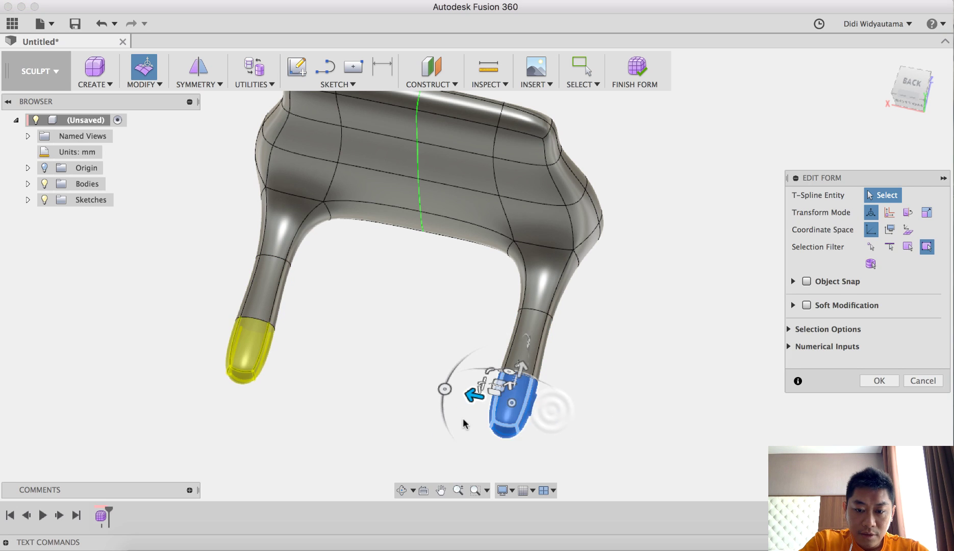
drag(482, 391, 487, 397)
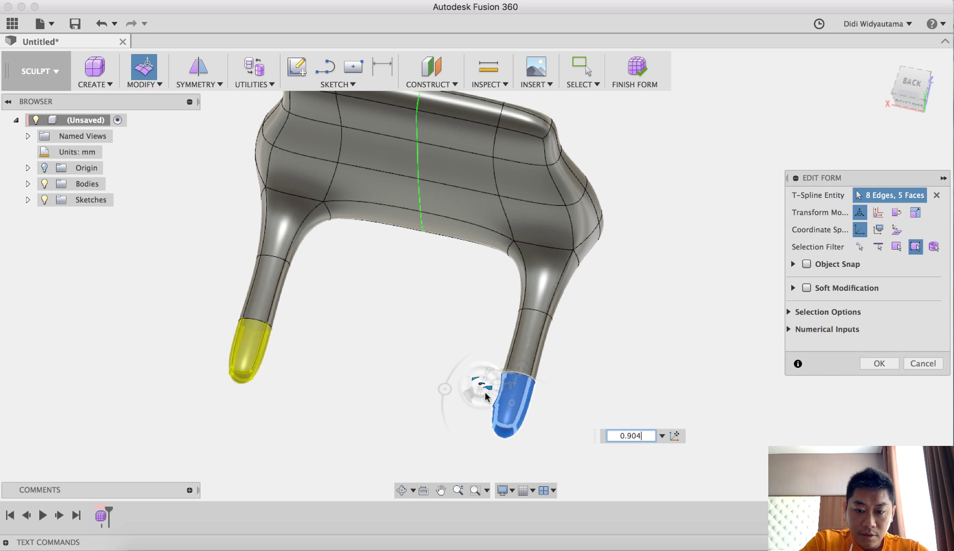
click(660, 297)
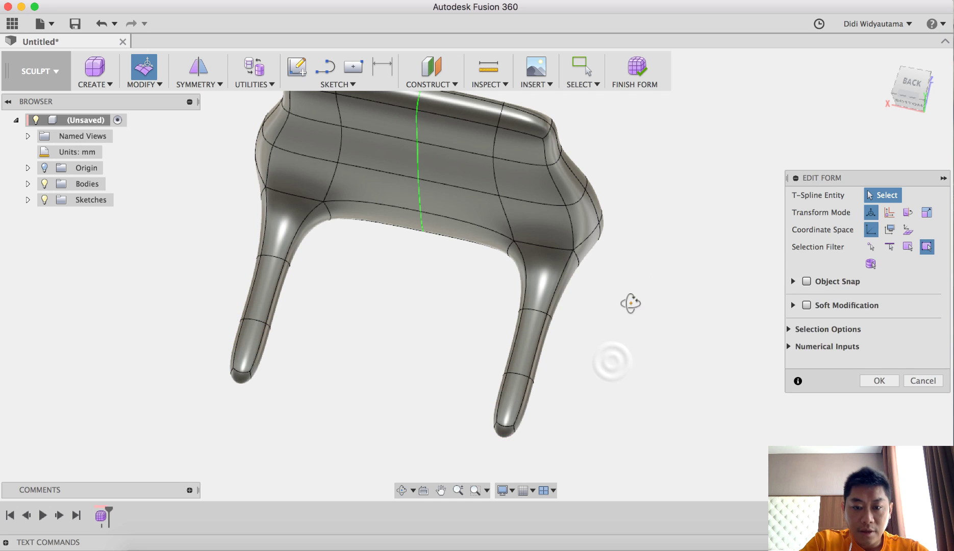
From the front view, window-select the leg's end section and move it down about 5 mm to lengthen the leg.
shift+middle_drag(631, 303, 481, 327)
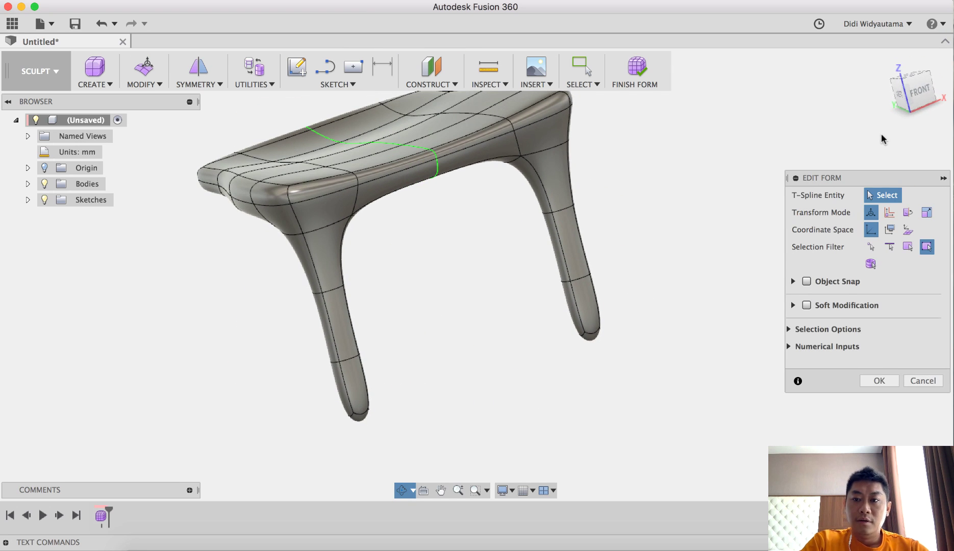
click(917, 94)
scroll(514, 250, down, 2)
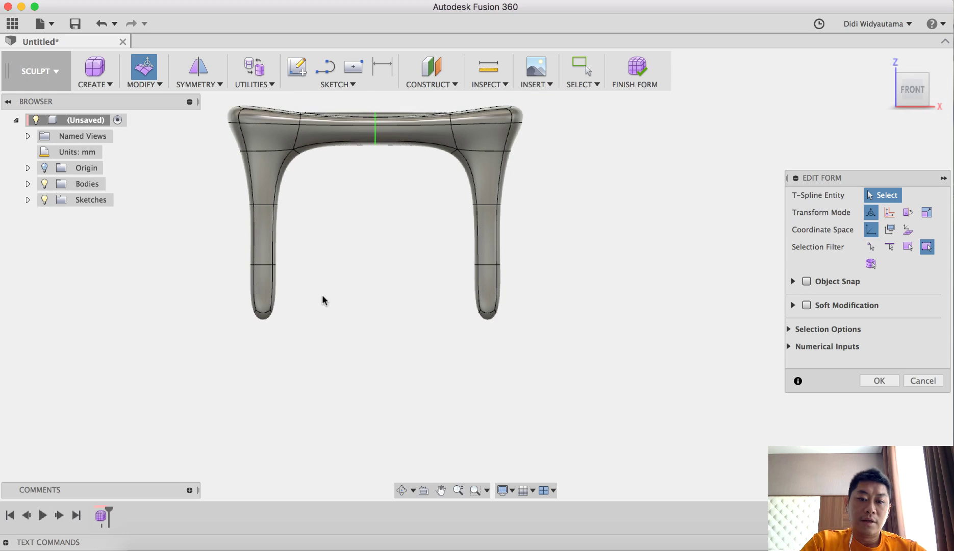
drag(263, 332, 236, 329)
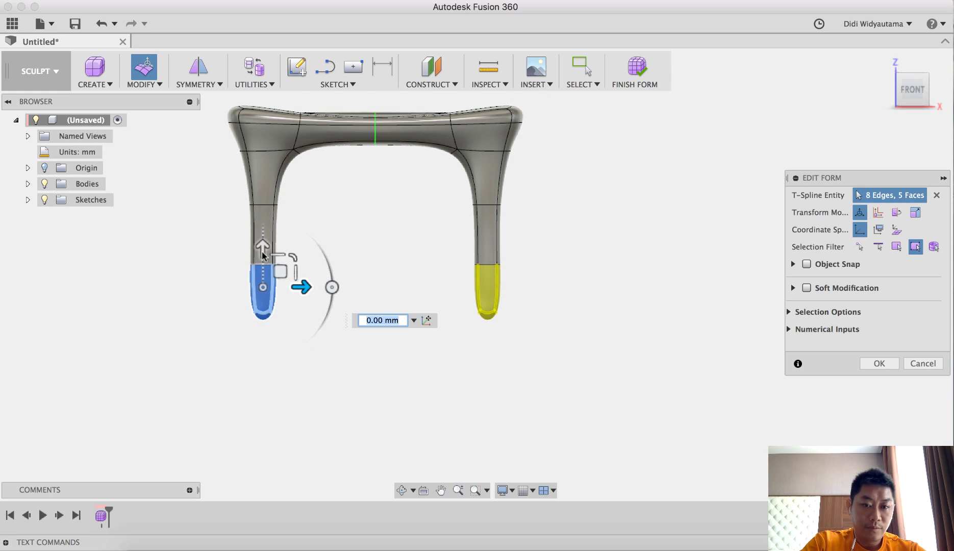
drag(262, 255, 262, 270)
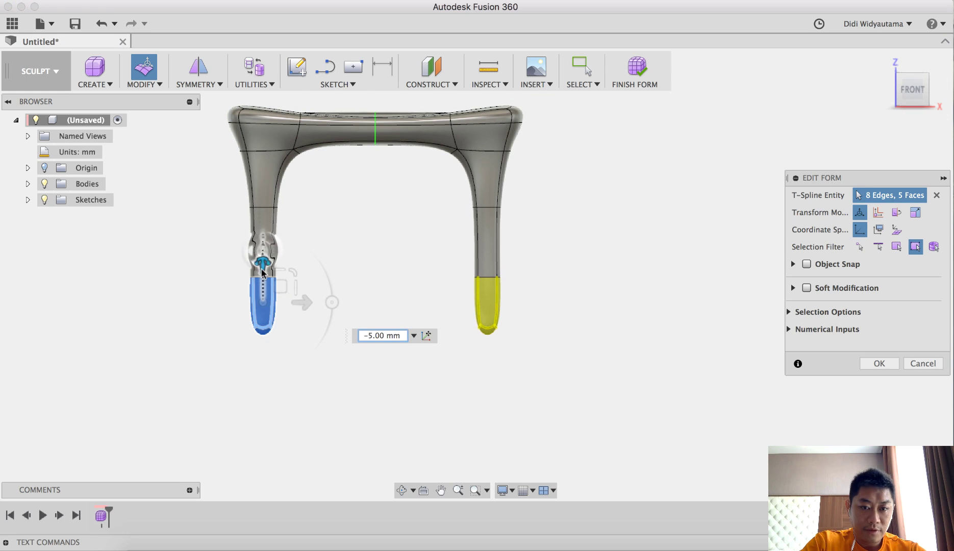
click(402, 237)
Select the ring of faces and edges at the top of the leg and scale it in one direction to about 0.85.
mouse_move(402, 236)
middle_down()
mouse_move(481, 243)
mouse_move(505, 267)
mouse_move(561, 264)
mouse_move(752, 137)
middle_up()
scroll(452, 250, down, 2)
mouse_move(597, 202)
shift+middle_down()
mouse_move(640, 179)
mouse_move(633, 211)
mouse_move(706, 189)
shift+middle_up()
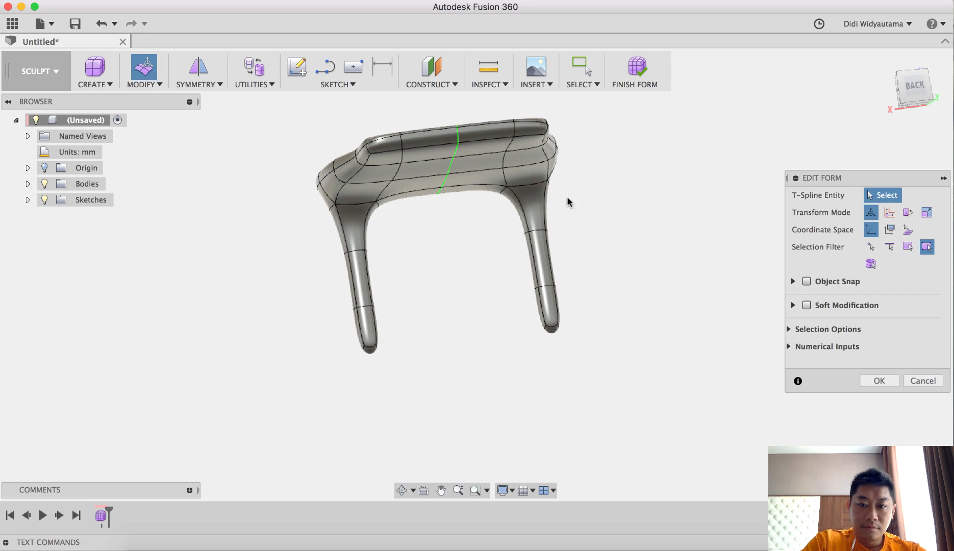
drag(511, 220, 510, 220)
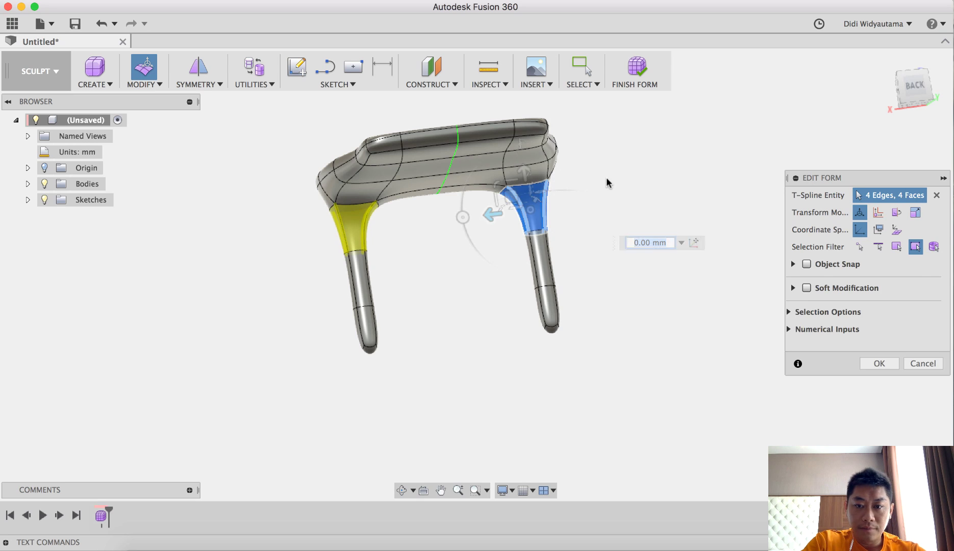
shift+middle_drag(607, 182, 601, 194)
drag(519, 175, 524, 179)
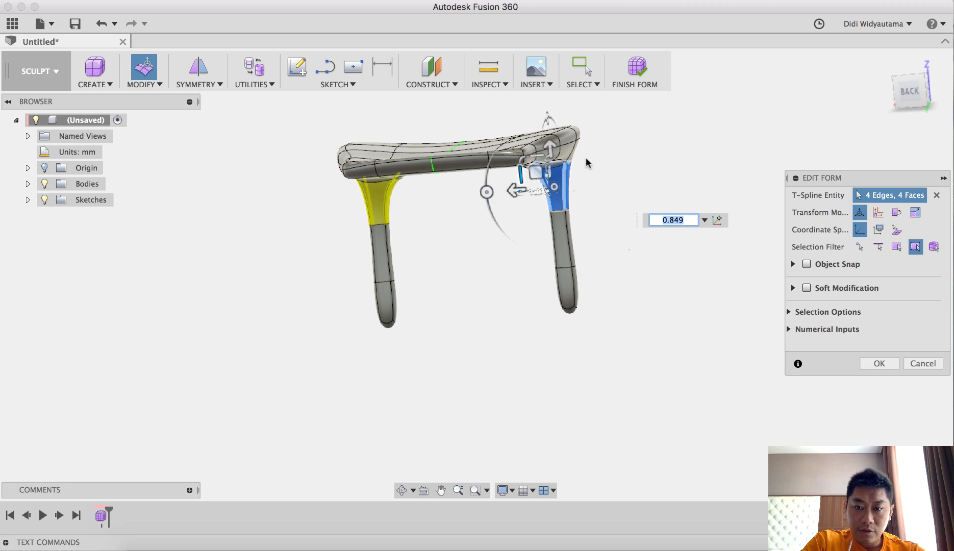
click(539, 230)
From the back view, window-select the leg's end section and move it outward with a distance of -4 mm.
shift+middle_drag(539, 230, 548, 317)
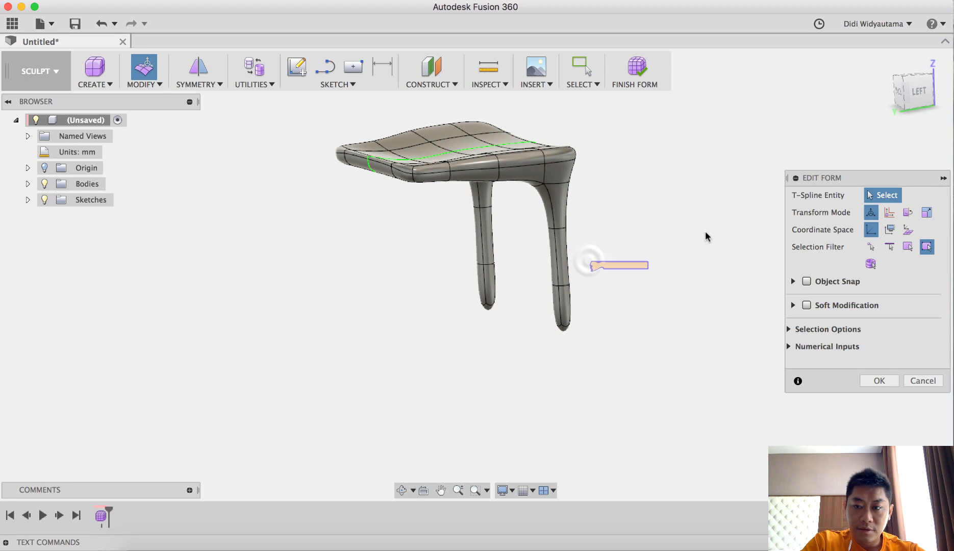
click(900, 94)
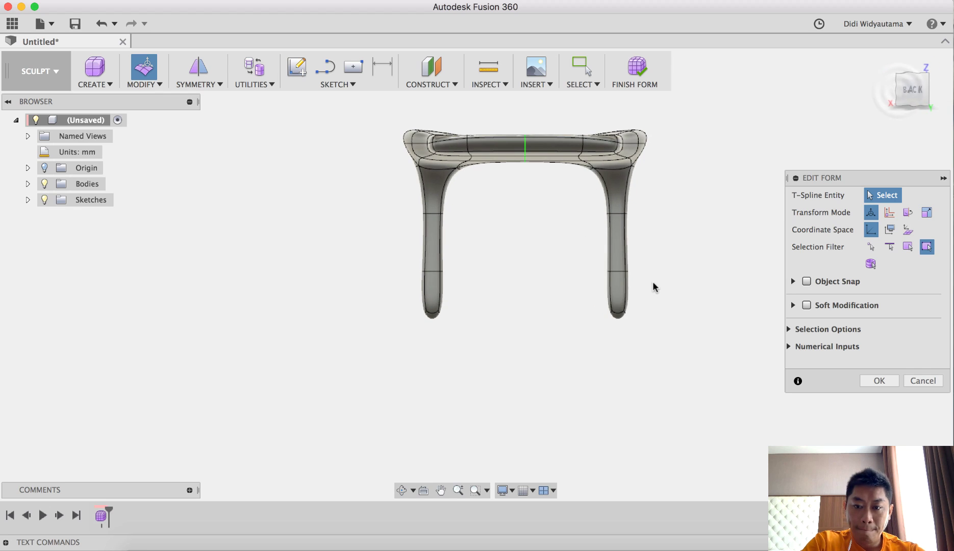
drag(578, 341, 576, 339)
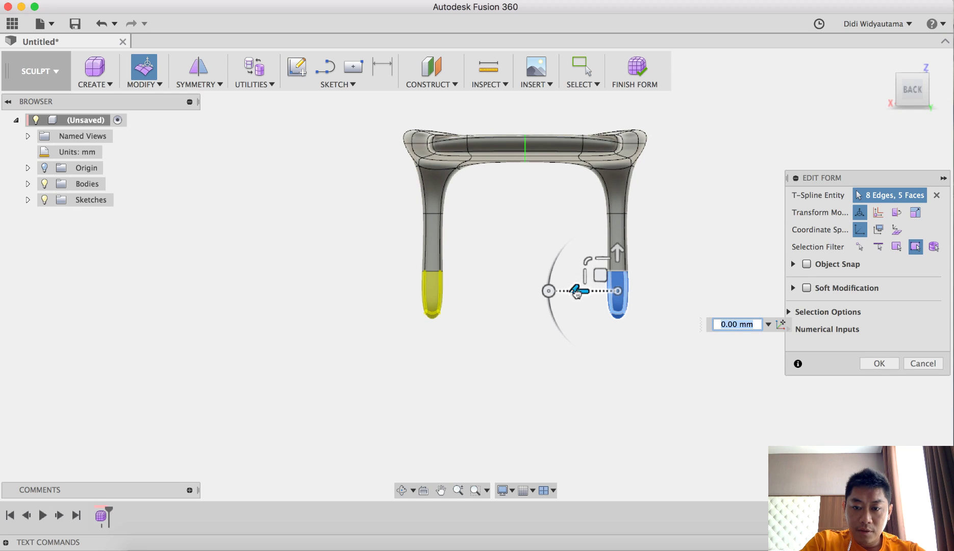
drag(585, 293, 595, 293)
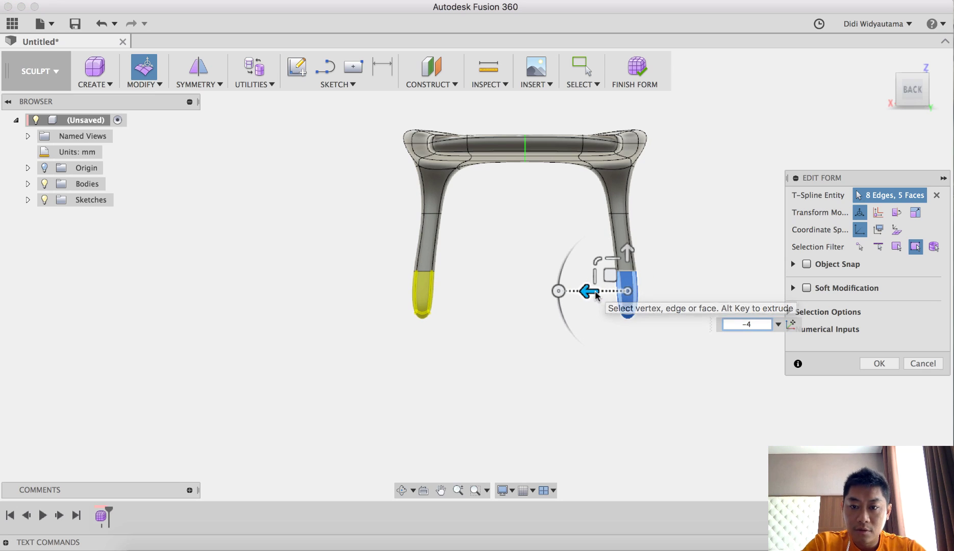
click(743, 279)
From the left view, window-select the lower two sections of both legs and move them -3 mm along Y.
shift+middle_drag(707, 261, 598, 265)
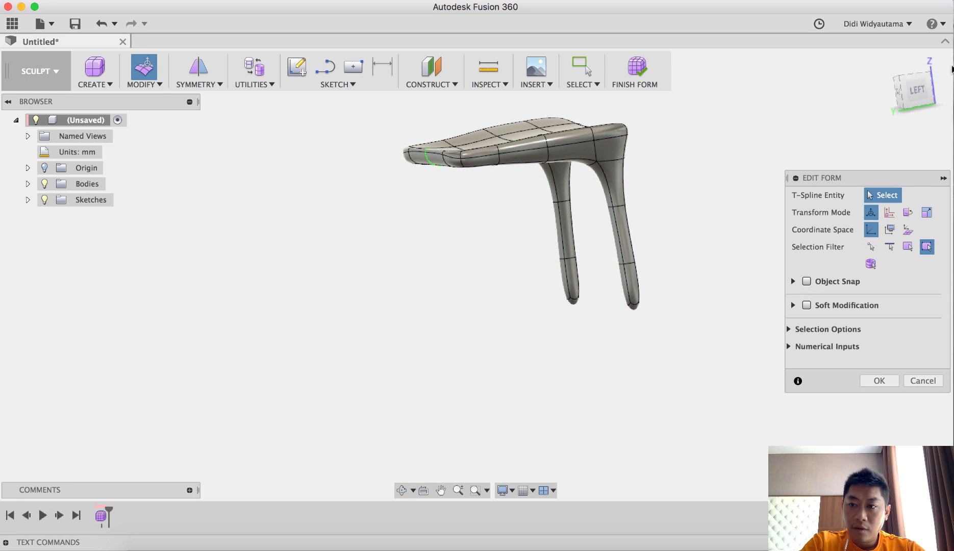
shift+middle_drag(756, 178, 619, 284)
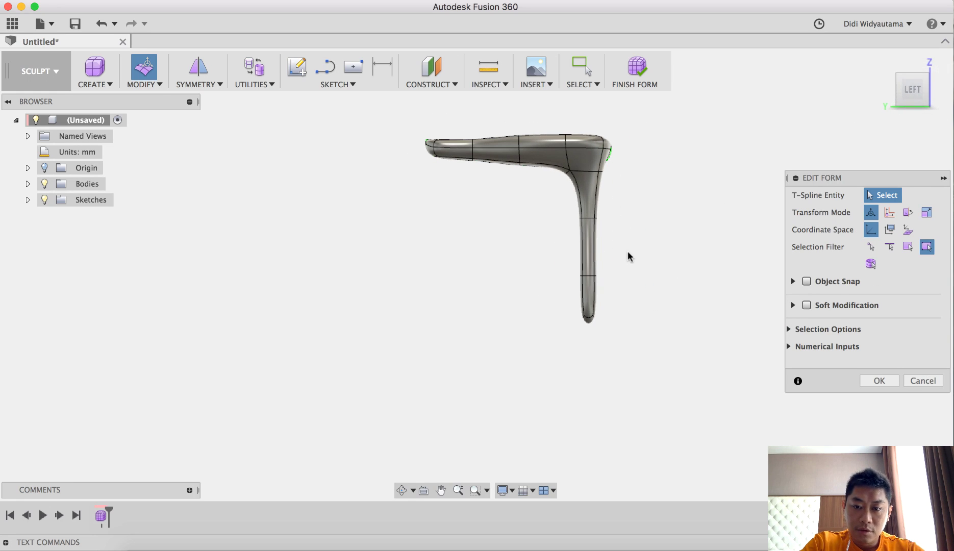
drag(628, 257, 544, 336)
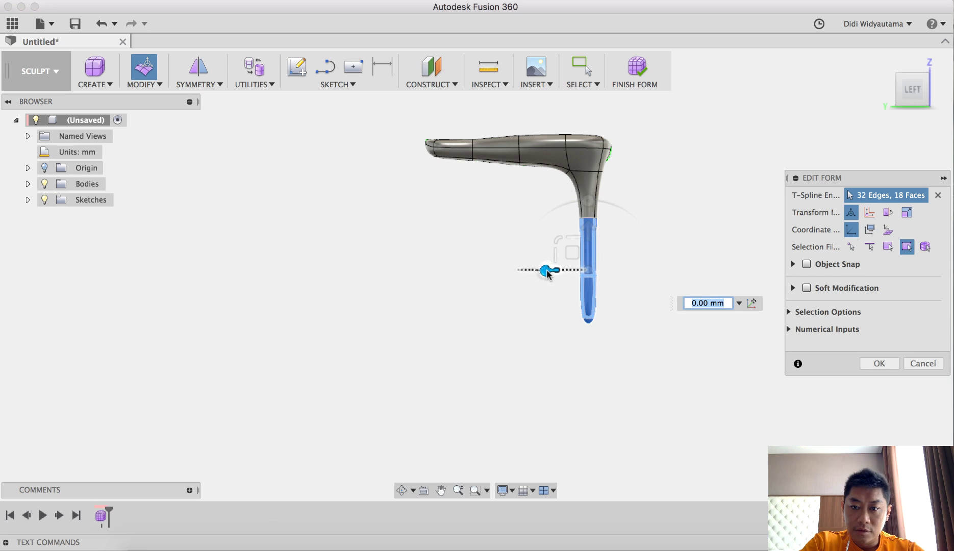
drag(557, 274, 554, 272)
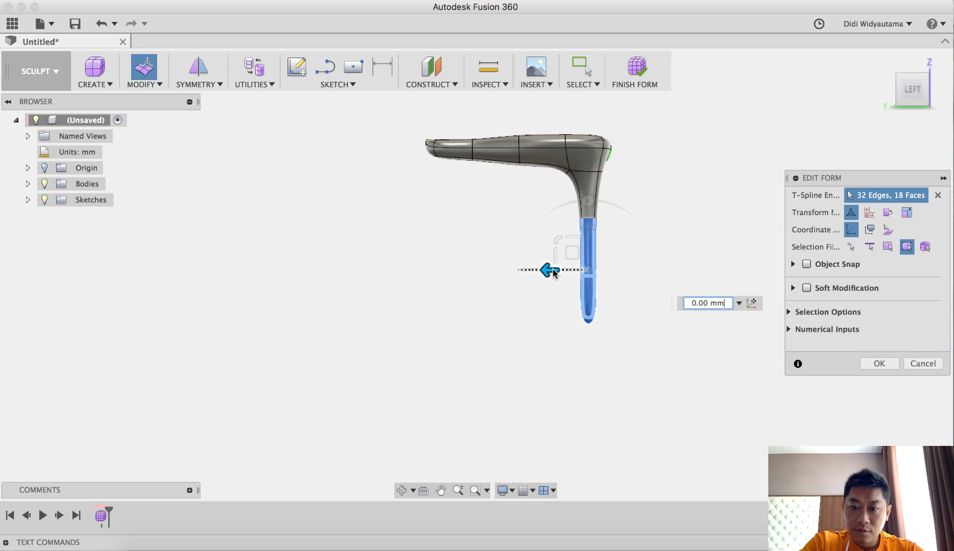
text(3)
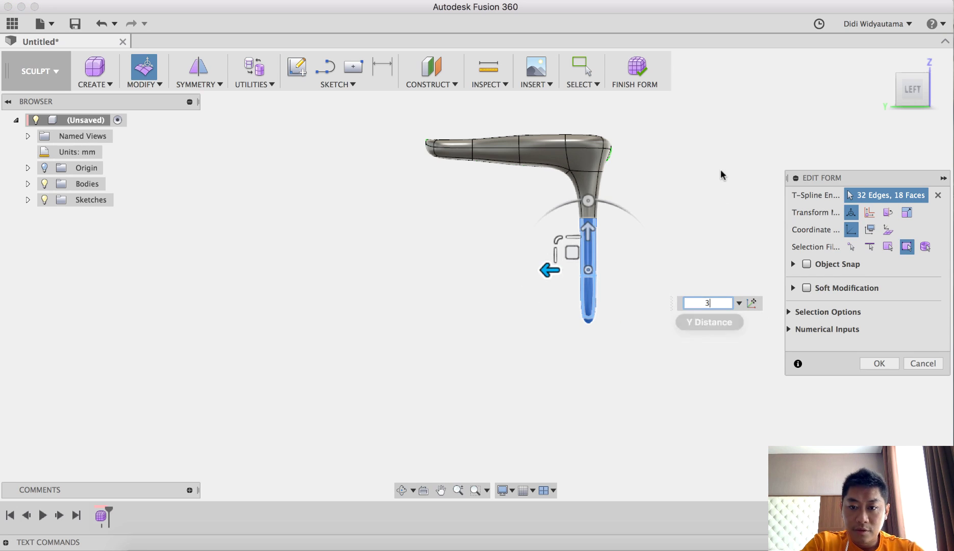
key(Left)
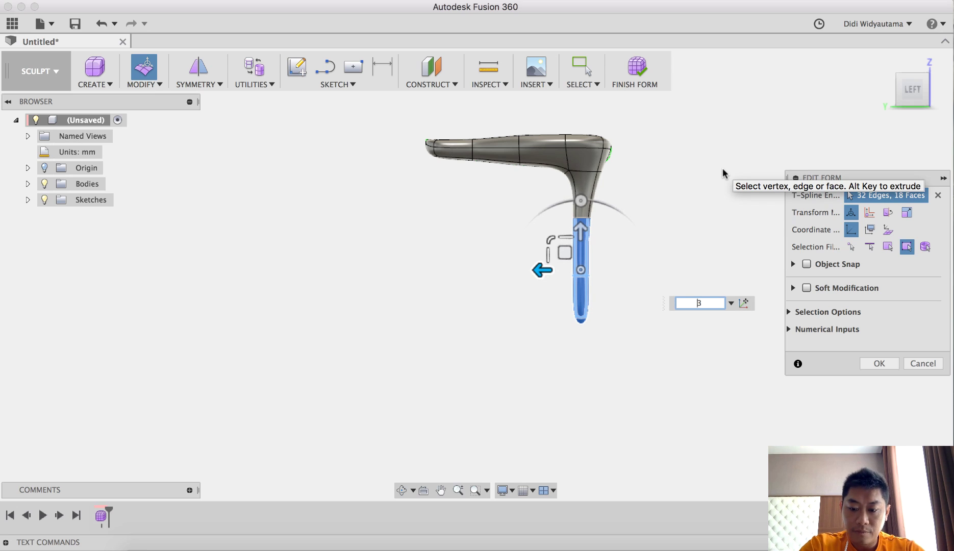
text(-)
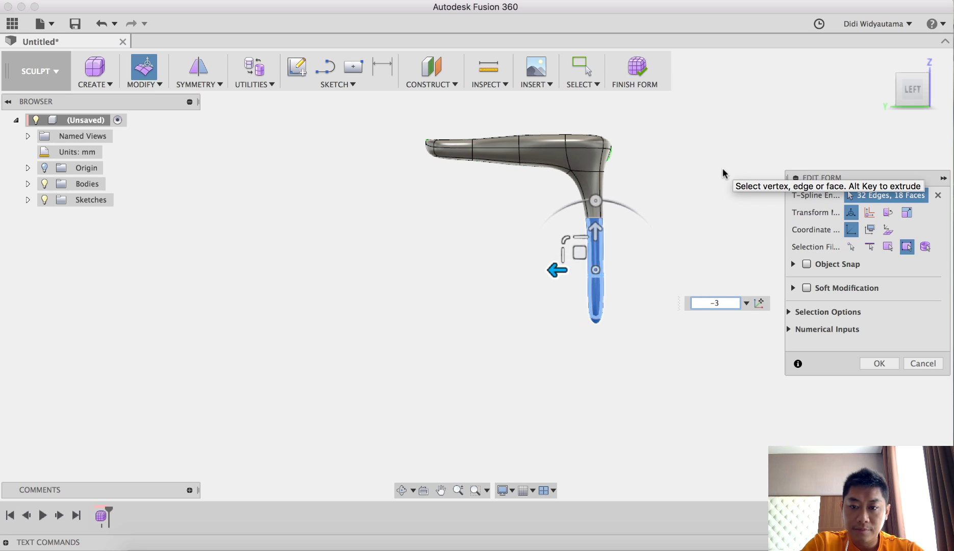
Rotate the selected lower leg sections by -5 degrees and finish the form edit.
click(595, 201)
drag(595, 201, 590, 201)
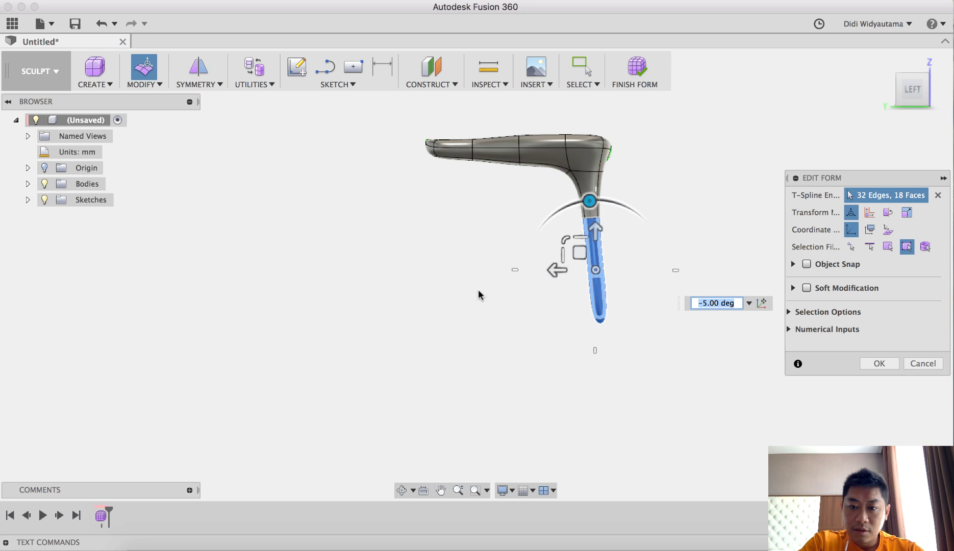
scroll(561, 331, up, 3)
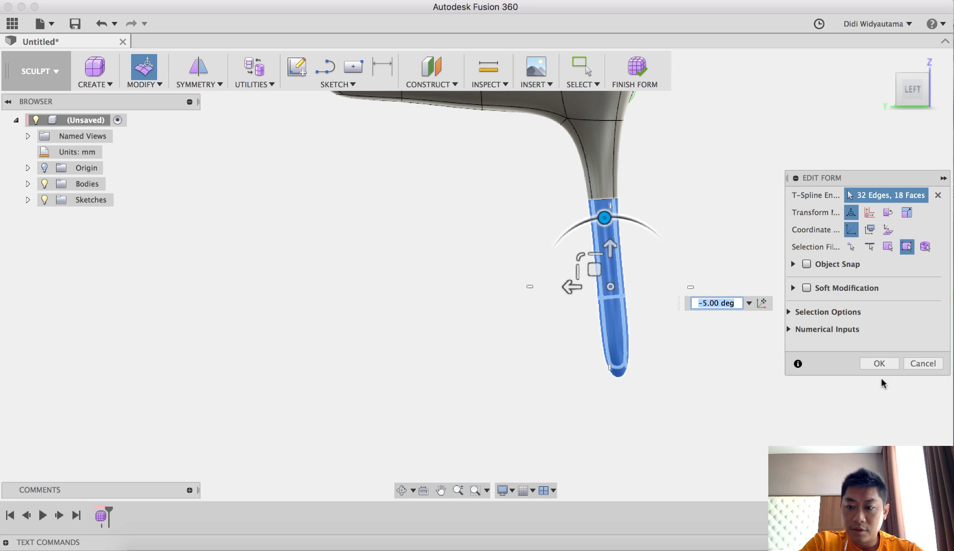
click(862, 363)
shift+middle_drag(684, 277, 673, 334)
click(632, 352)
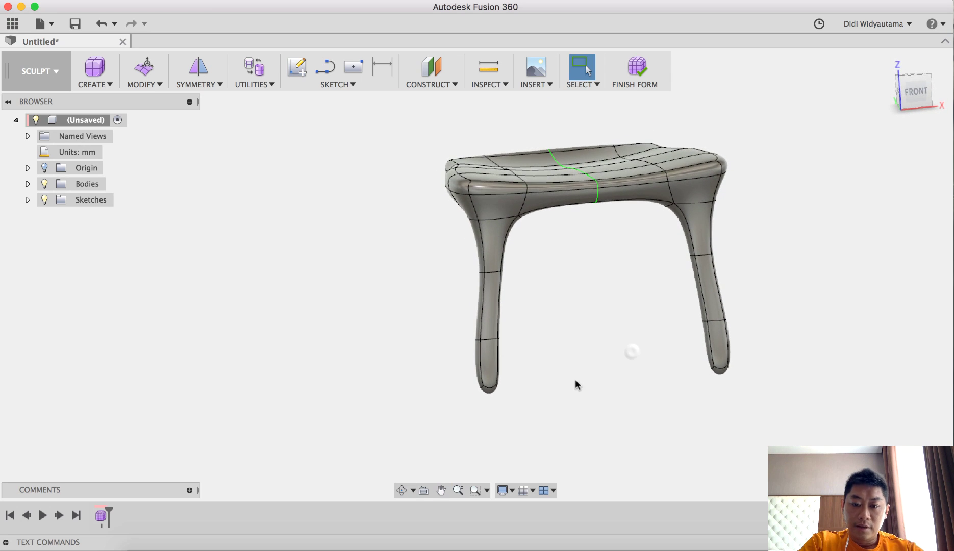
Crease the ring of four edges around the rounded tip of the front leg to give it a flat end.
shift+middle_drag(575, 380, 579, 325)
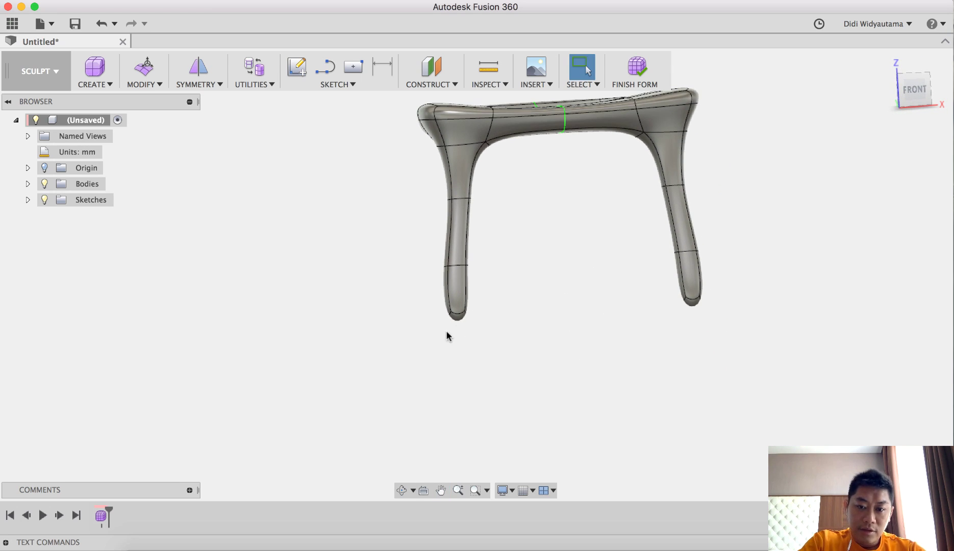
scroll(456, 320, up, 8)
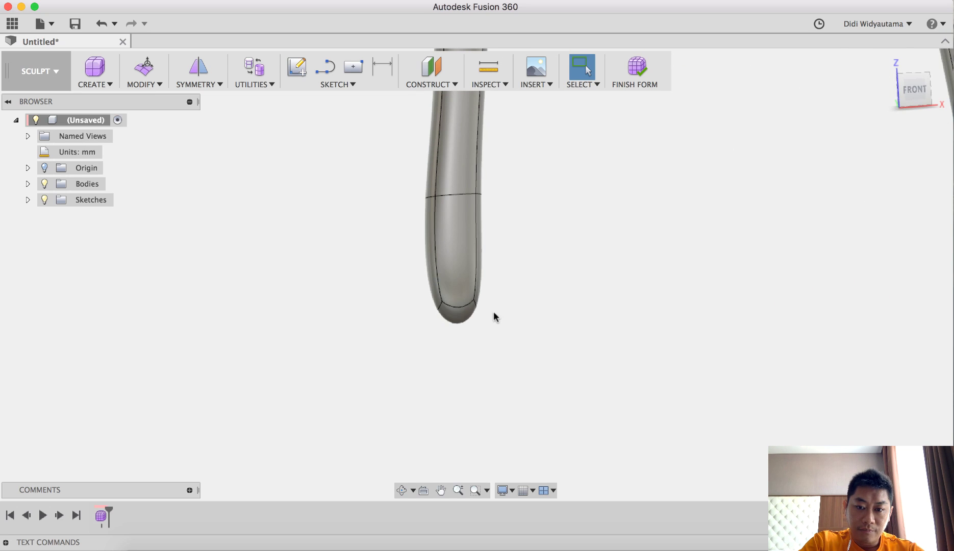
shift+middle_drag(493, 312, 632, 292)
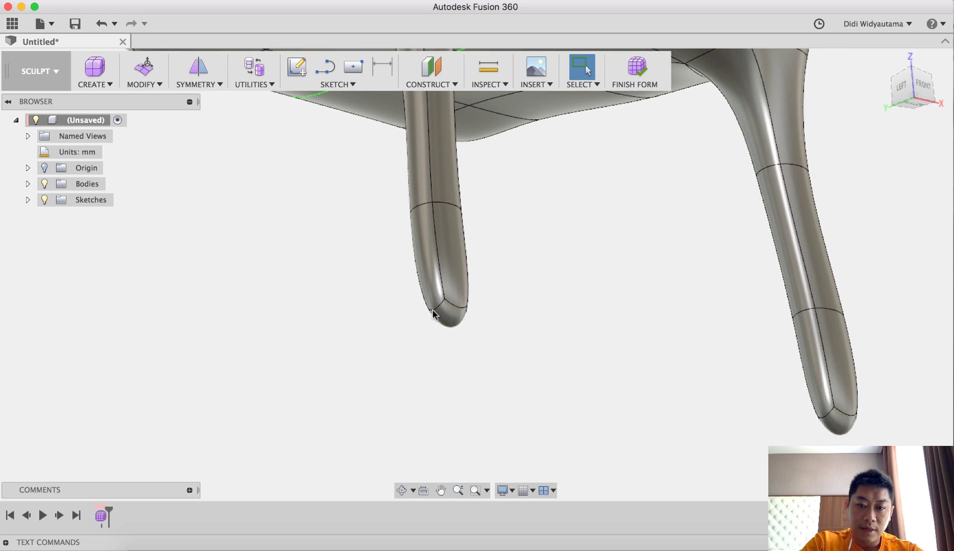
shift+middle_drag(575, 311, 484, 343)
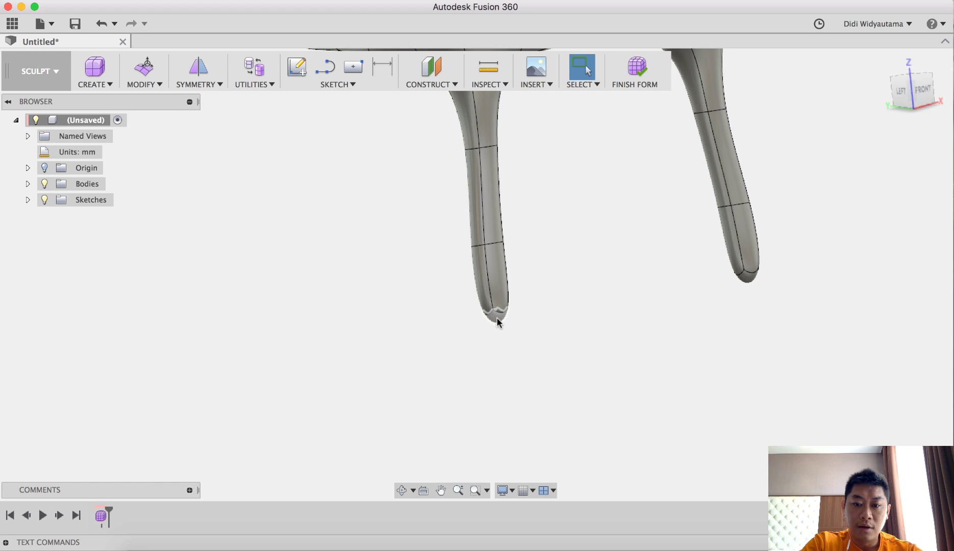
mouse_move(569, 297)
shift+middle_down()
mouse_move(571, 322)
mouse_move(577, 311)
shift+middle_up()
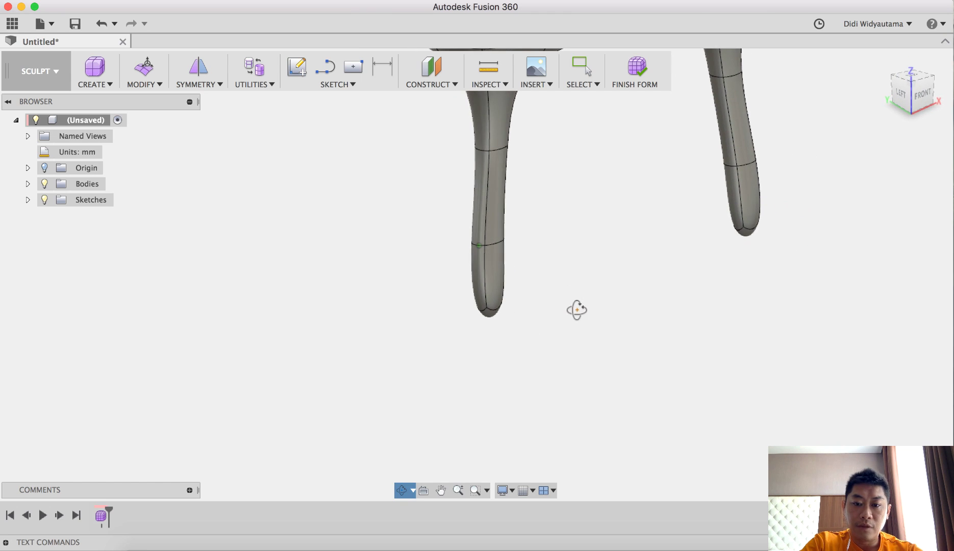
click(152, 82)
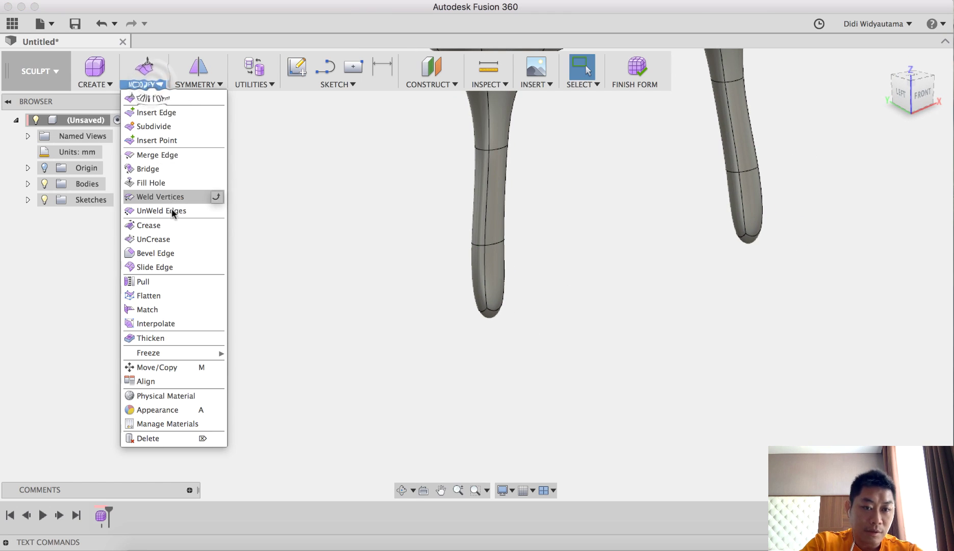
click(172, 225)
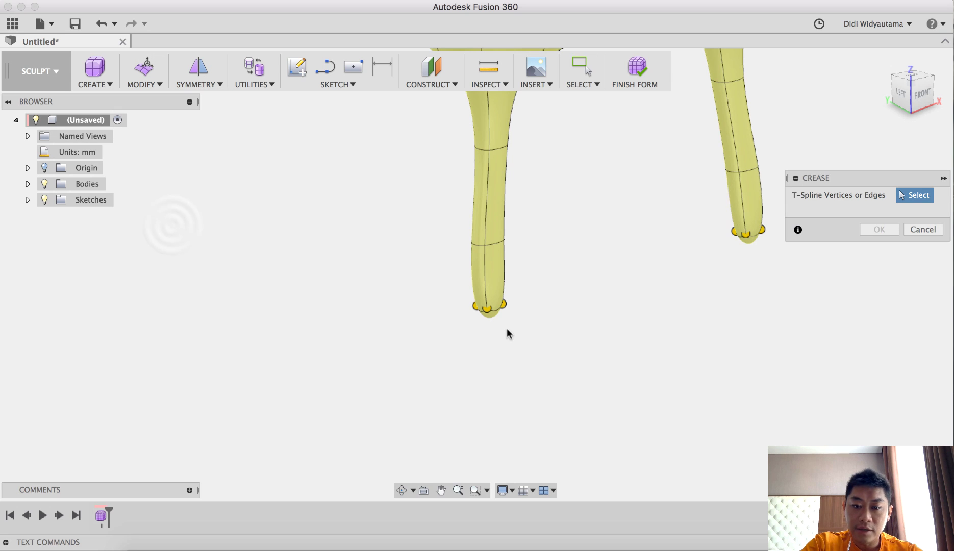
scroll(492, 335, up, 3)
shift+middle_drag(609, 307, 551, 247)
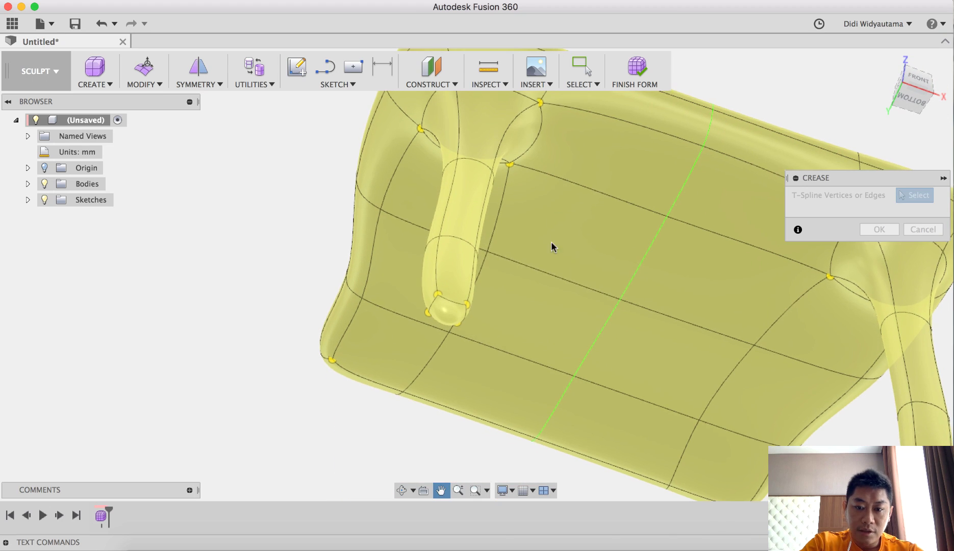
click(436, 317)
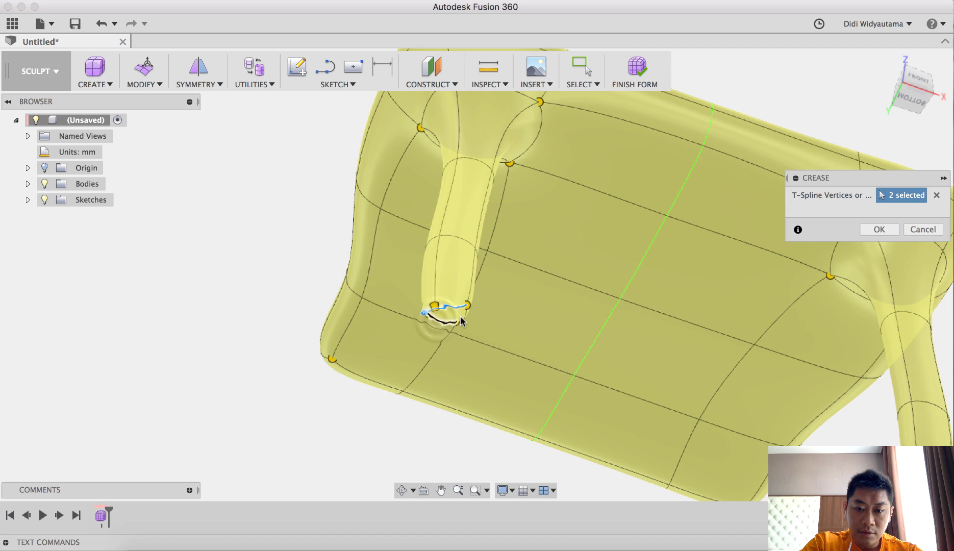
click(549, 310)
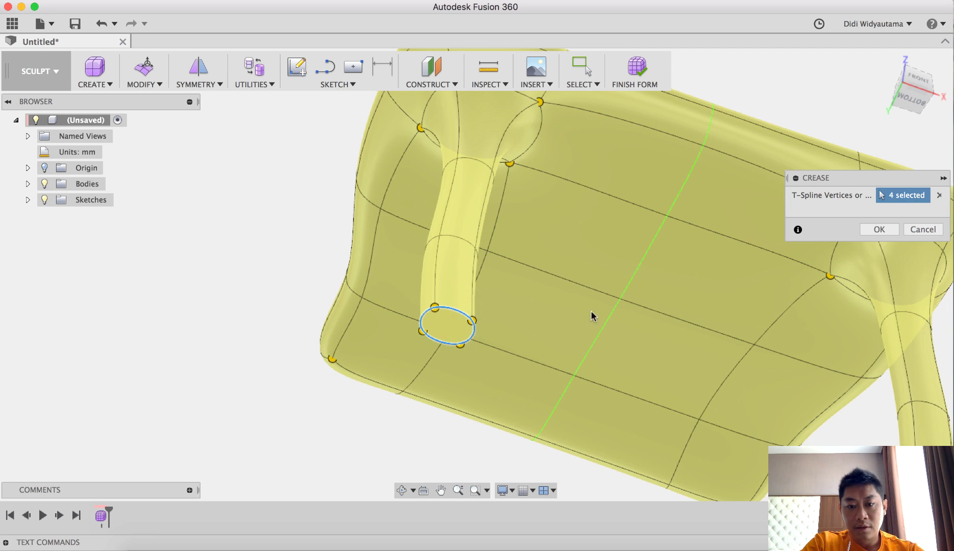
shift+middle_drag(592, 315, 873, 260)
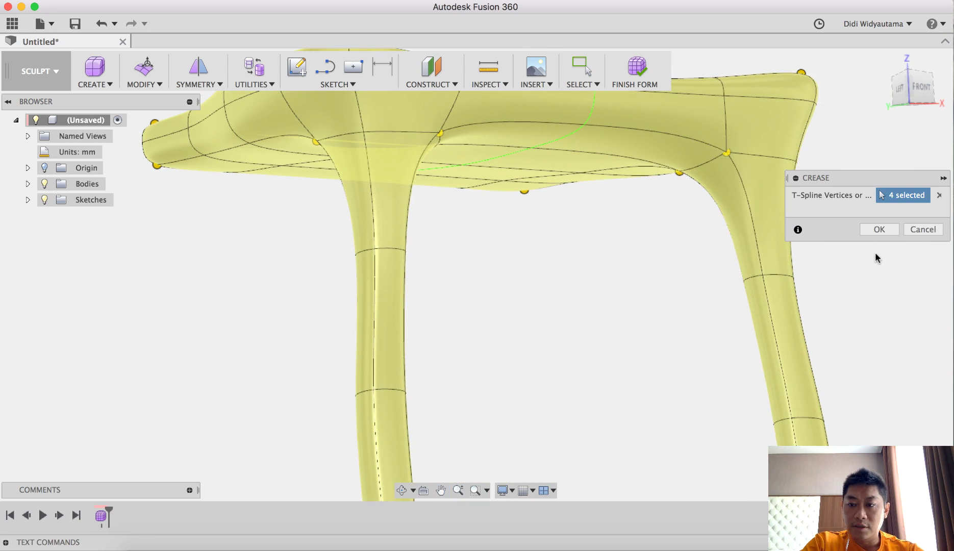
click(880, 229)
Select the lower edge loop on the front leg and scale it down to slim the leg.
shift+middle_drag(656, 286, 636, 315)
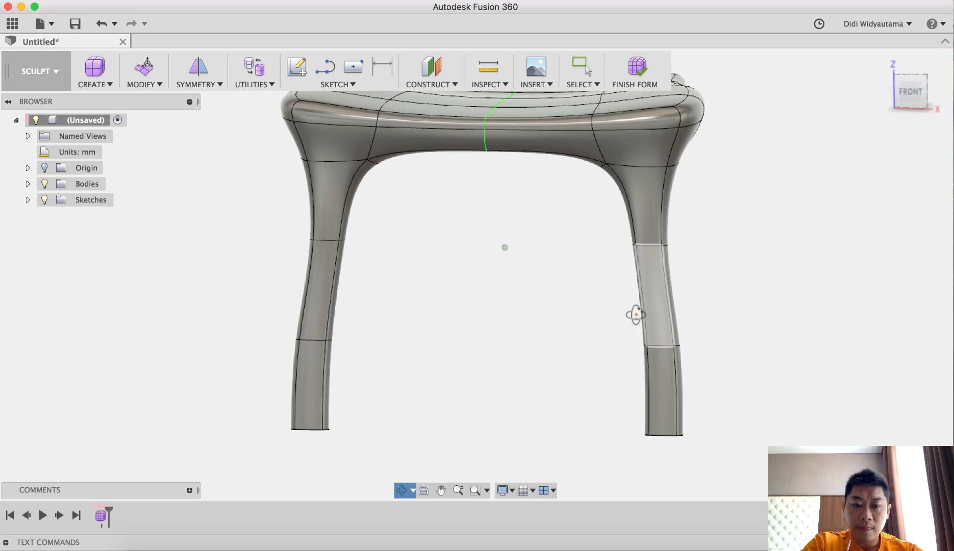
click(911, 102)
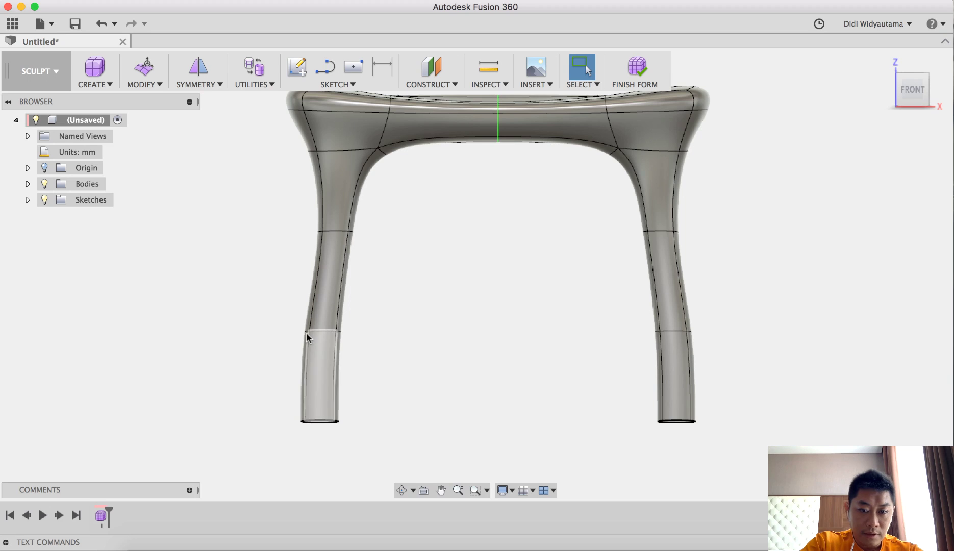
click(315, 330)
shift+middle_drag(316, 330, 439, 345)
mouse_move(514, 325)
middle_down()
mouse_move(480, 273)
mouse_move(504, 318)
middle_up()
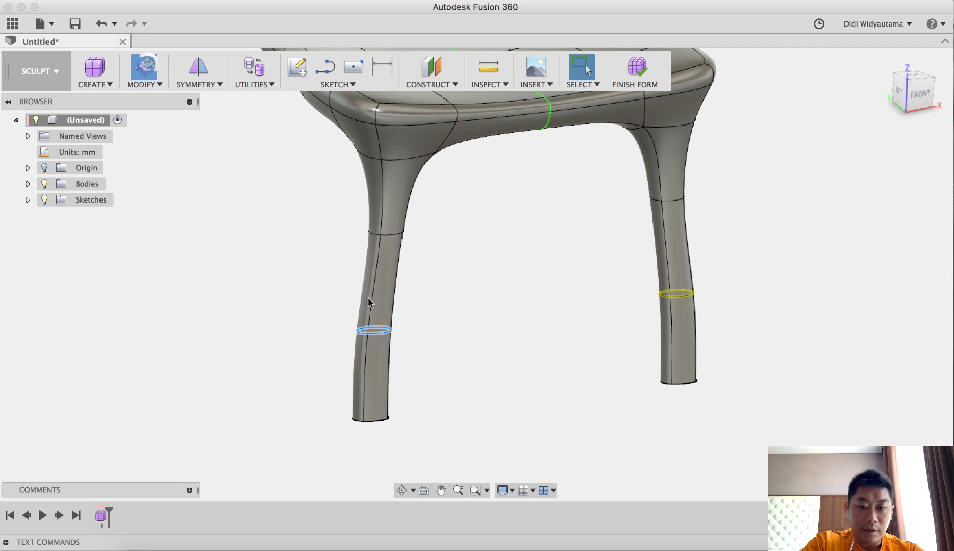
shift+middle_drag(425, 333, 394, 361)
drag(394, 307, 418, 384)
Select the four-edge loop at the front leg's end, scale it to about 0.689 and finish the form edit.
double_click(385, 408)
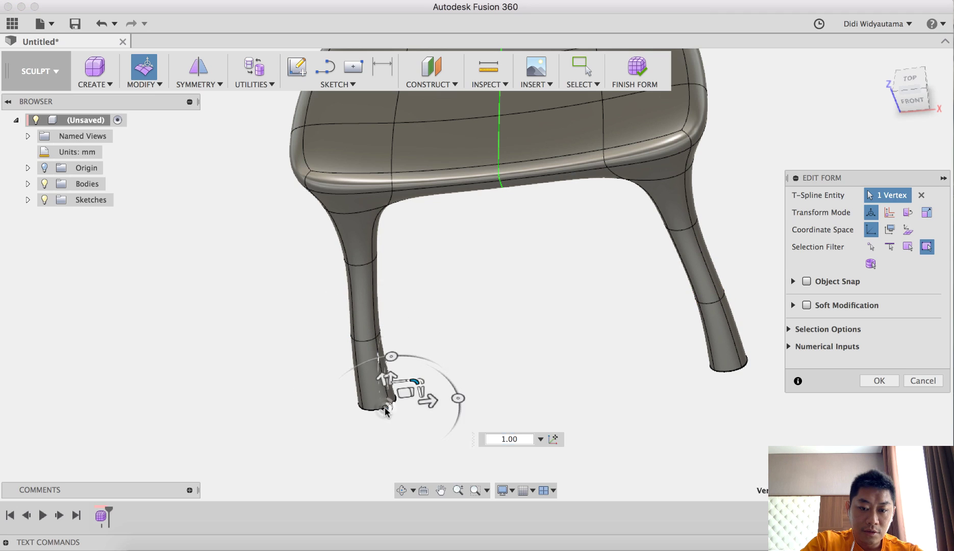
double_click(378, 409)
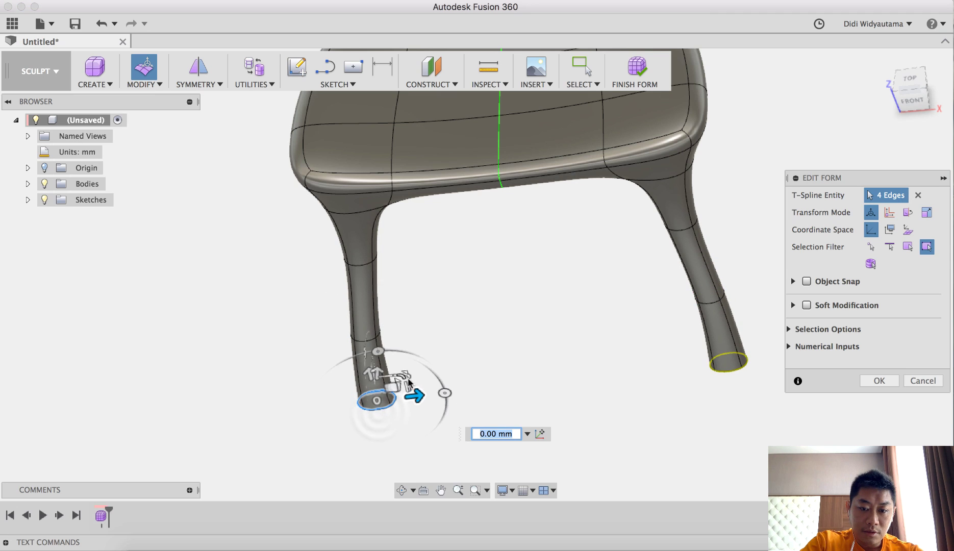
mouse_move(407, 377)
mouse_down()
mouse_move(396, 379)
mouse_move(400, 389)
mouse_up()
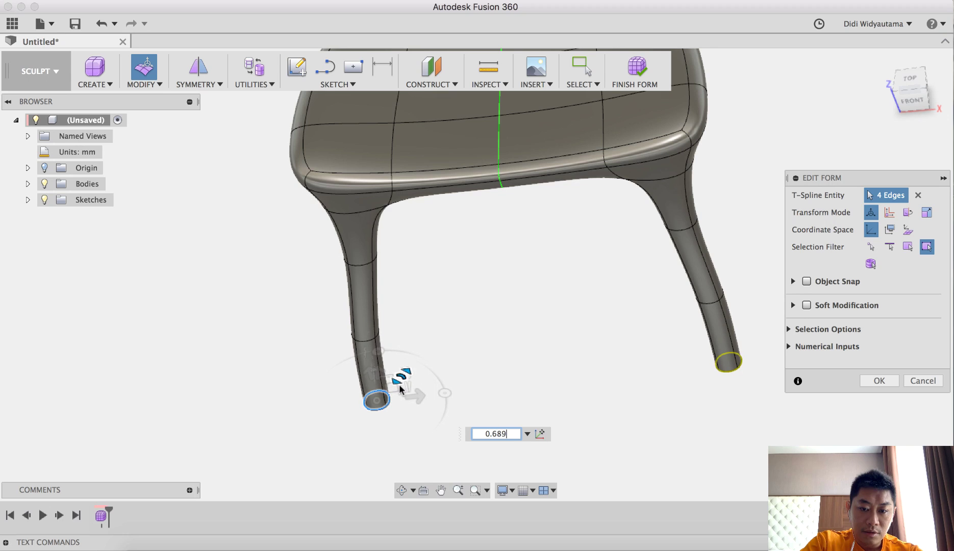
click(514, 294)
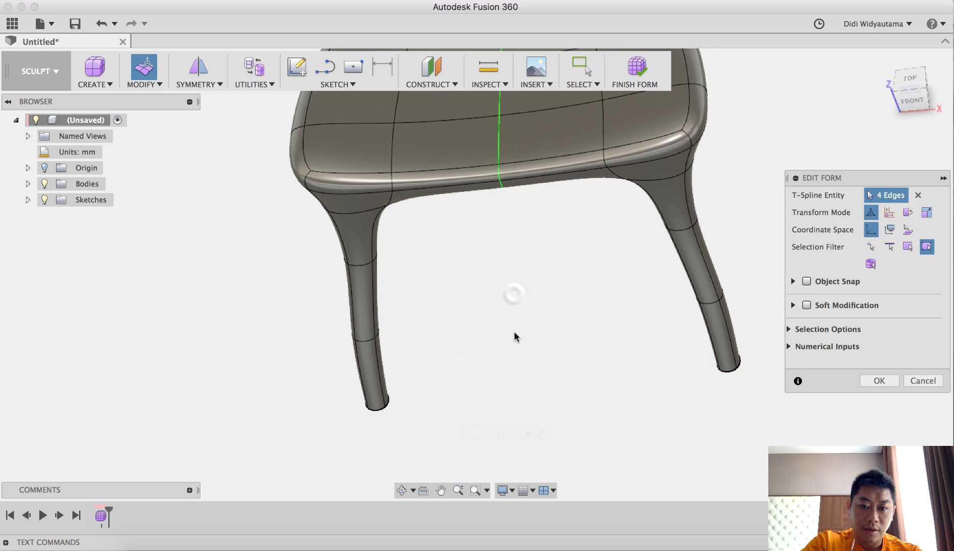
shift+middle_drag(514, 335, 551, 374)
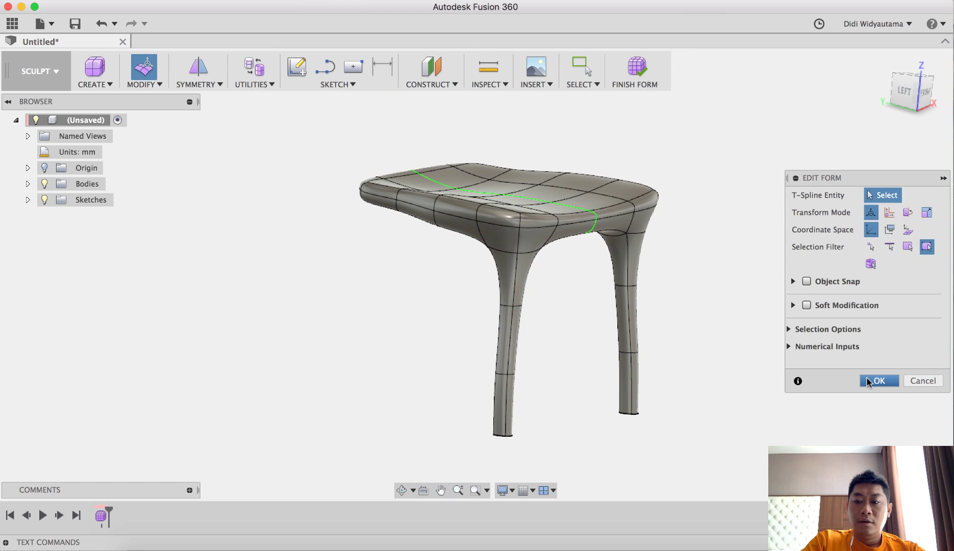
click(871, 381)
Select the lower edge loop on the front leg again and scale it to about 0.752.
shift+middle_drag(795, 294, 693, 324)
click(917, 95)
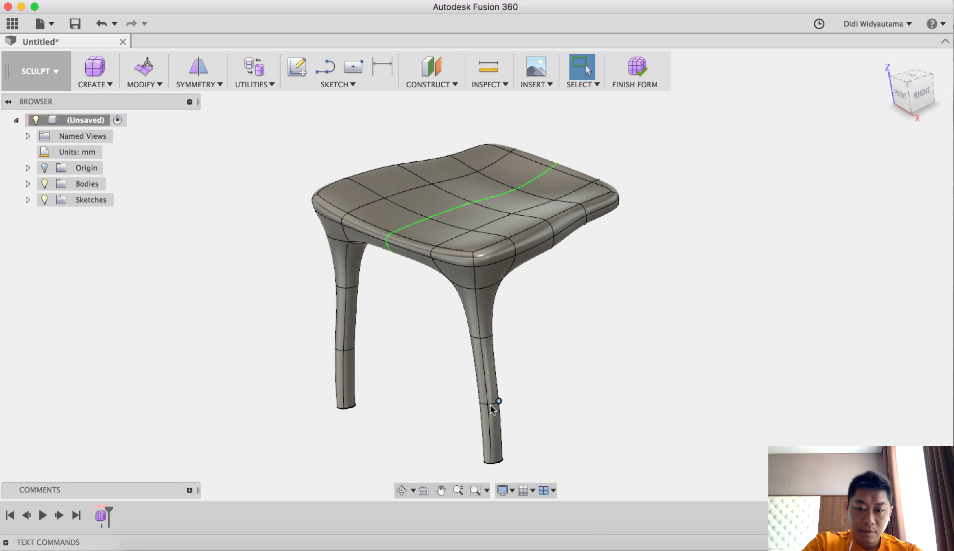
scroll(355, 351, up, 5)
click(340, 347)
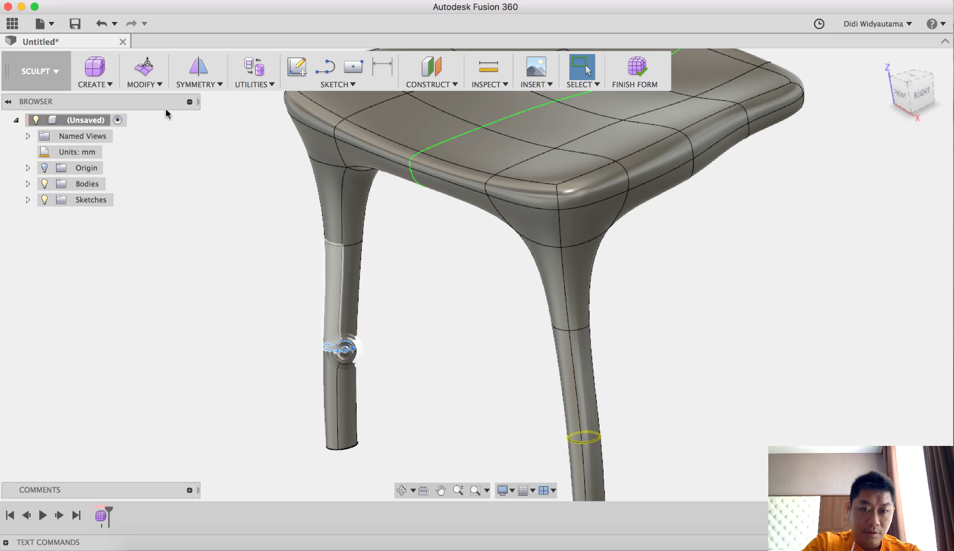
click(140, 78)
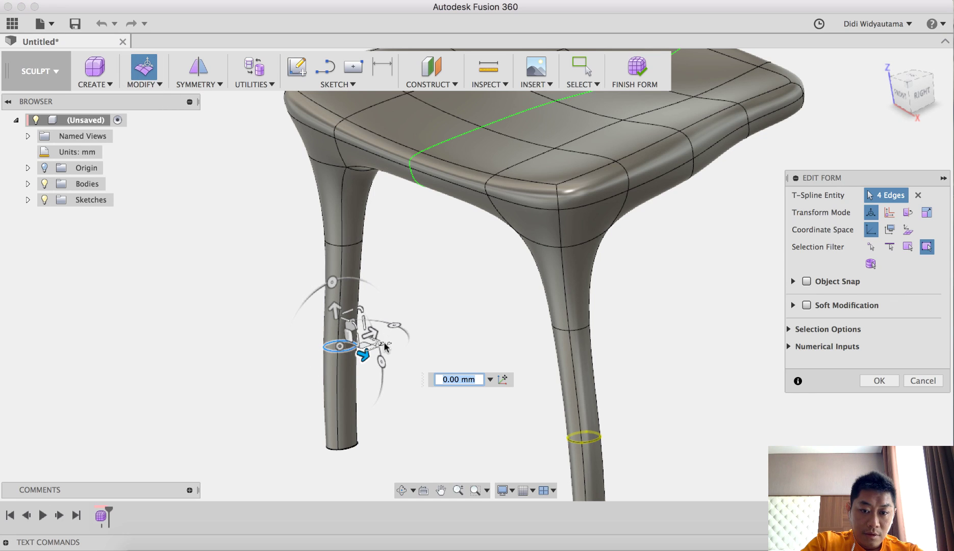
drag(385, 347, 376, 342)
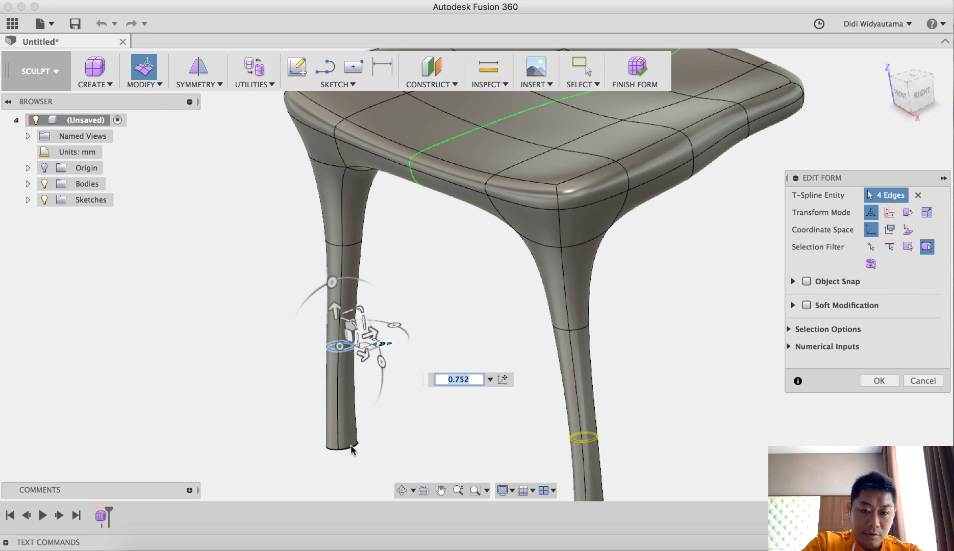
Scale the edge loop at the front leg's foot to about 0.723 and finish the form edit.
click(348, 448)
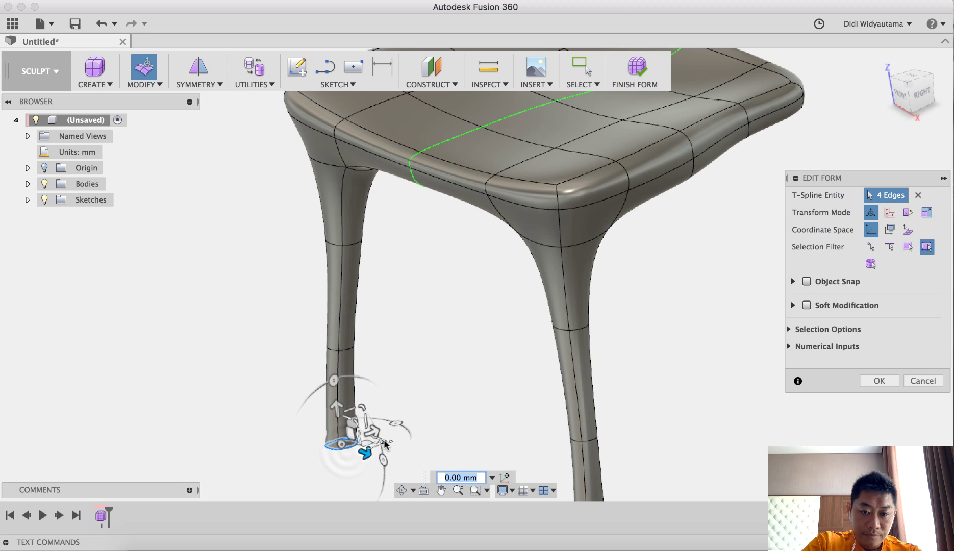
drag(385, 444, 376, 445)
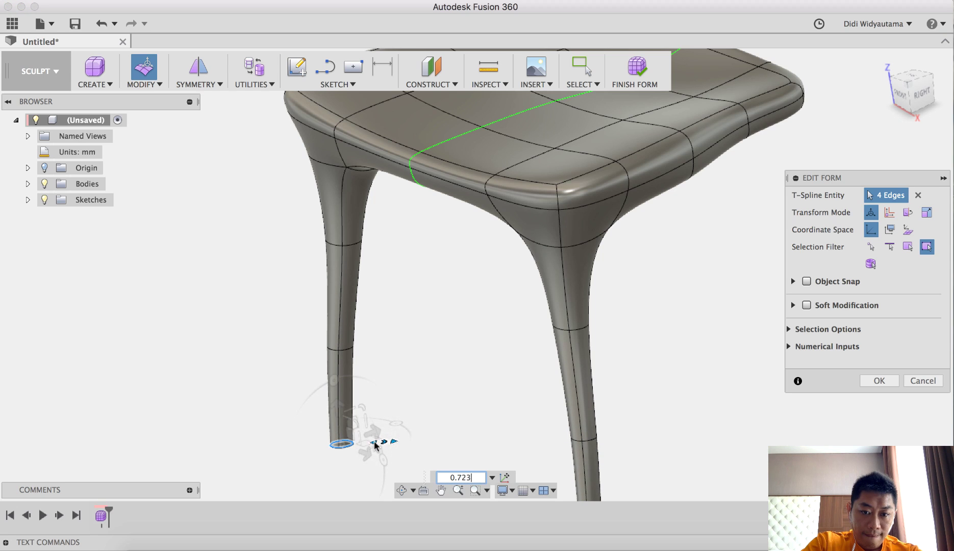
drag(407, 388, 405, 388)
click(874, 383)
Select the underside face at the seat's rear corner and extrude it downward with a distance of -15 mm.
scroll(657, 316, down, 3)
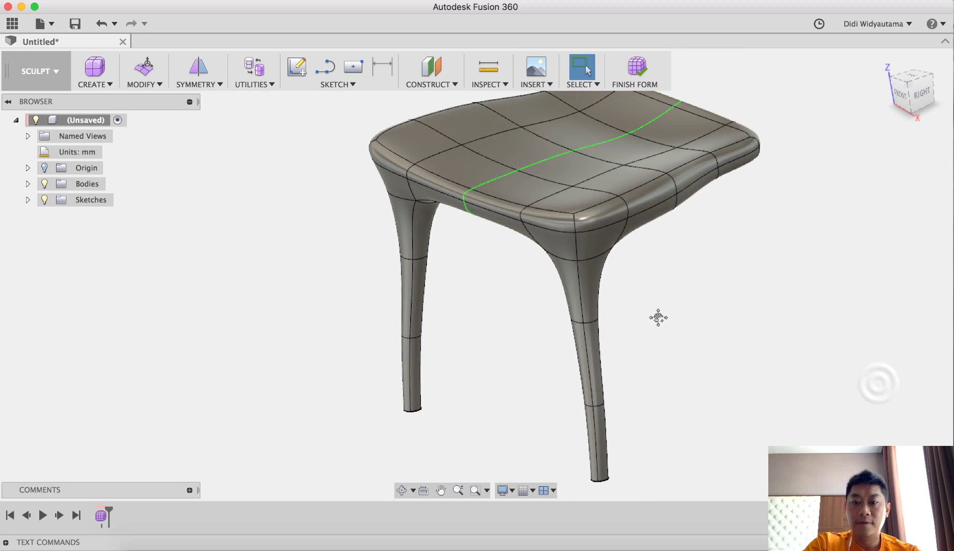
middle_drag(659, 318, 586, 306)
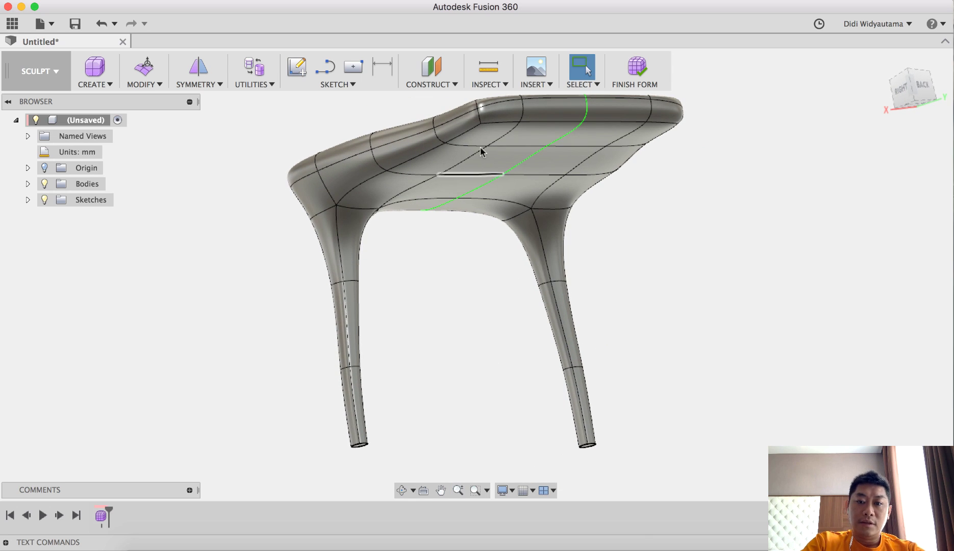
click(481, 134)
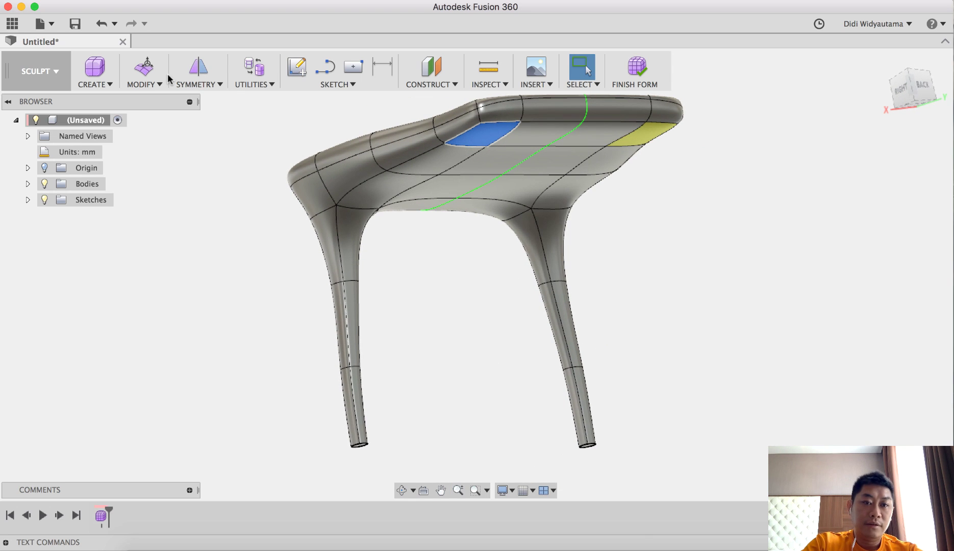
click(145, 69)
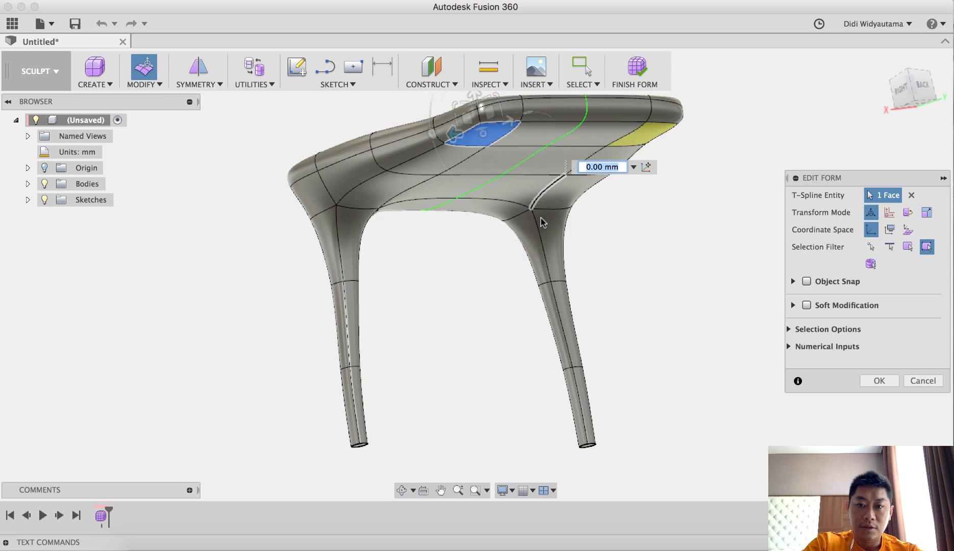
shift+middle_drag(541, 219, 535, 216)
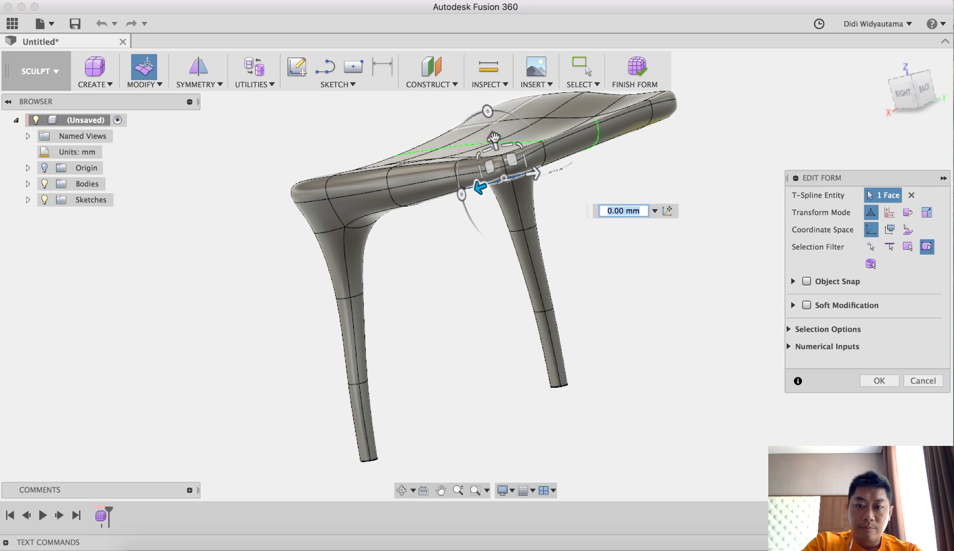
drag(494, 138, 508, 193)
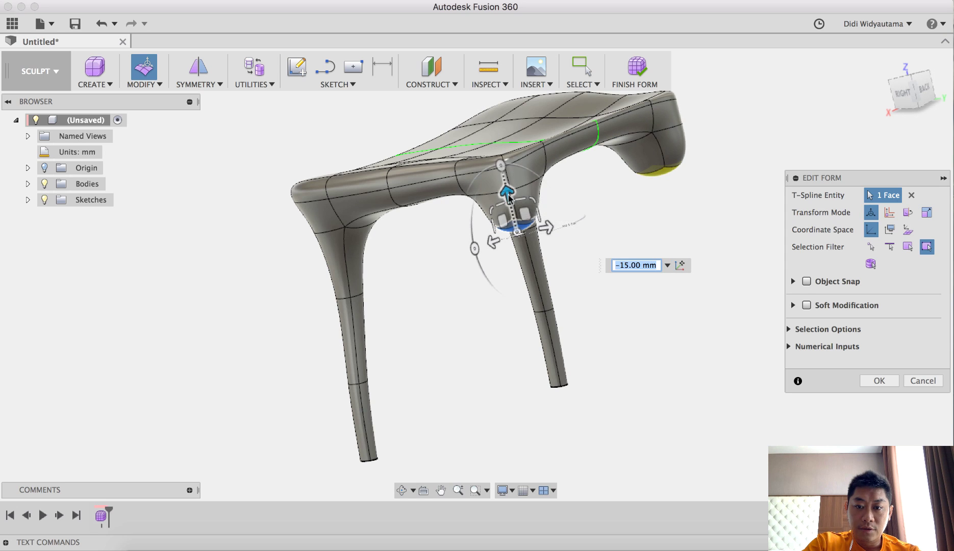
Extrude the rear corner face further down in sections to a distance of -75 mm and finish the form edit.
drag(507, 194, 507, 195)
drag(525, 270, 557, 423)
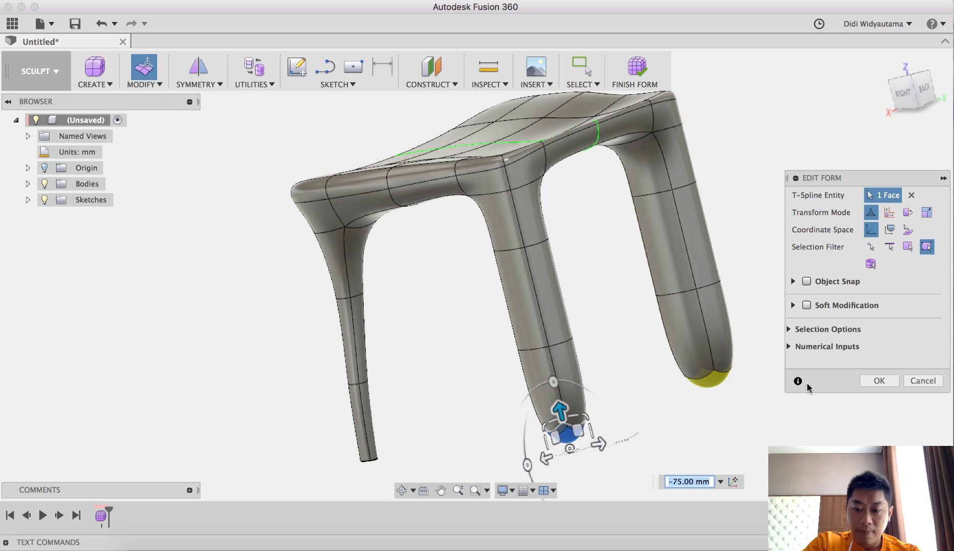
click(876, 383)
Select the whole rear leg below the seat and scale it to about 0.61 in Edit Form.
shift+middle_drag(766, 298, 794, 305)
drag(532, 268, 425, 476)
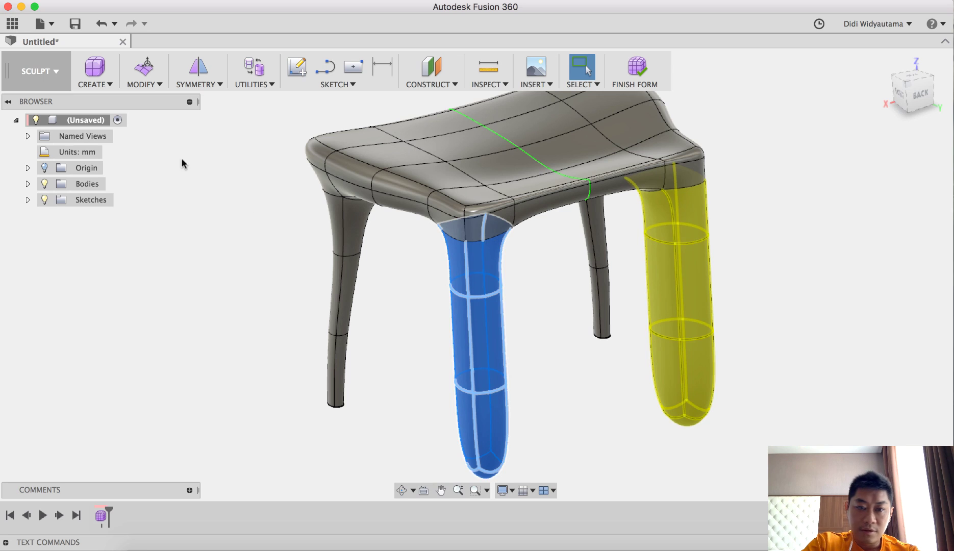
click(144, 67)
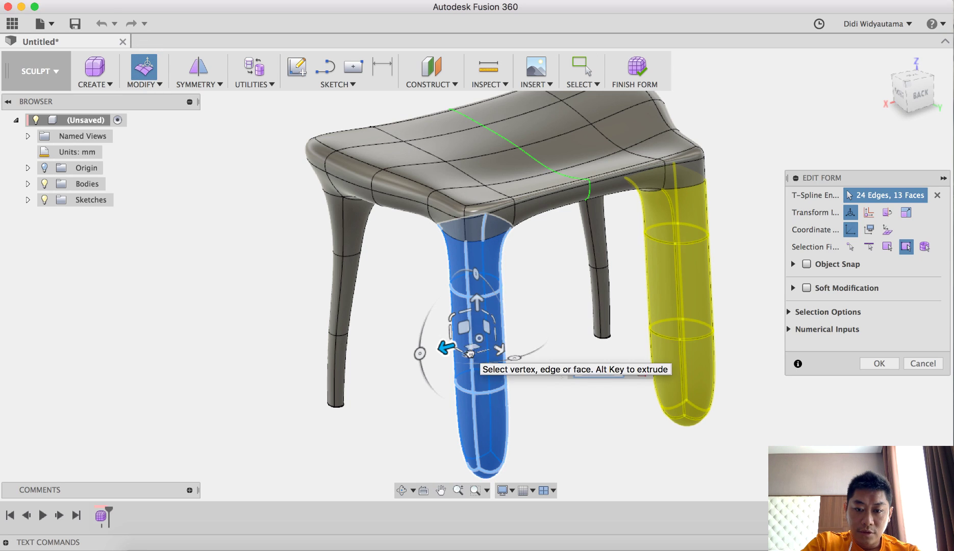
drag(471, 352, 479, 343)
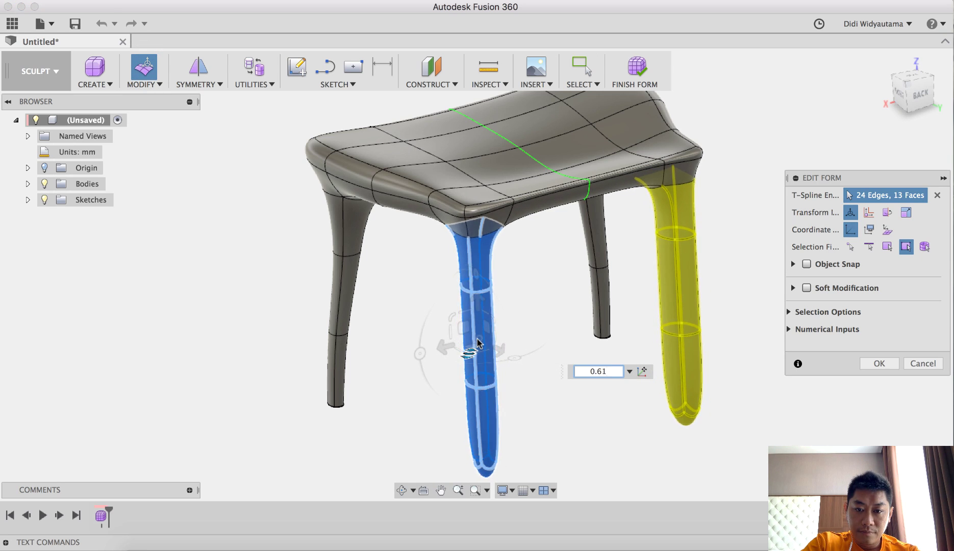
Select the rear leg's lower sections and scale them to about 0.803.
click(527, 268)
drag(522, 312, 457, 346)
drag(533, 381, 433, 479)
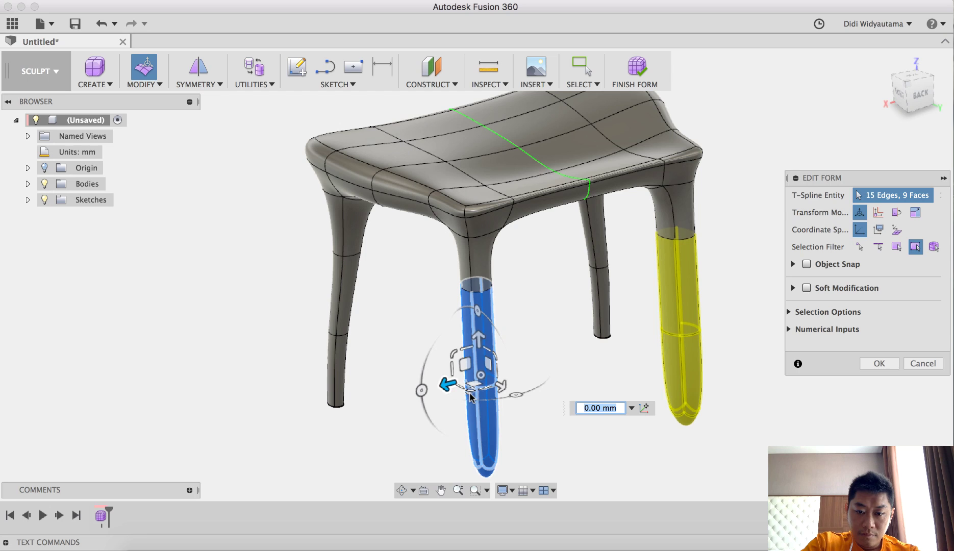
drag(448, 385, 475, 386)
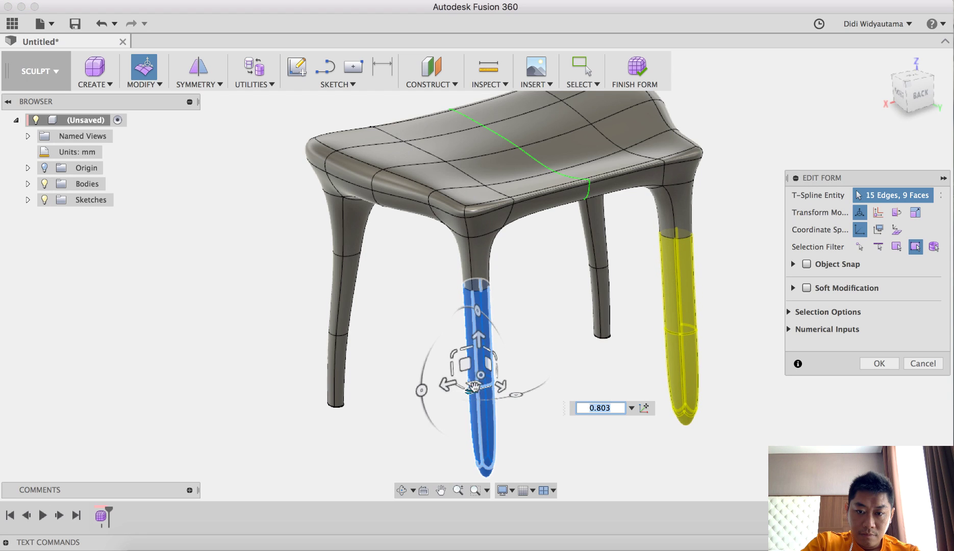
Select the rear leg's top section just under the seat and scale it to about 1.267.
click(546, 320)
drag(433, 275, 435, 273)
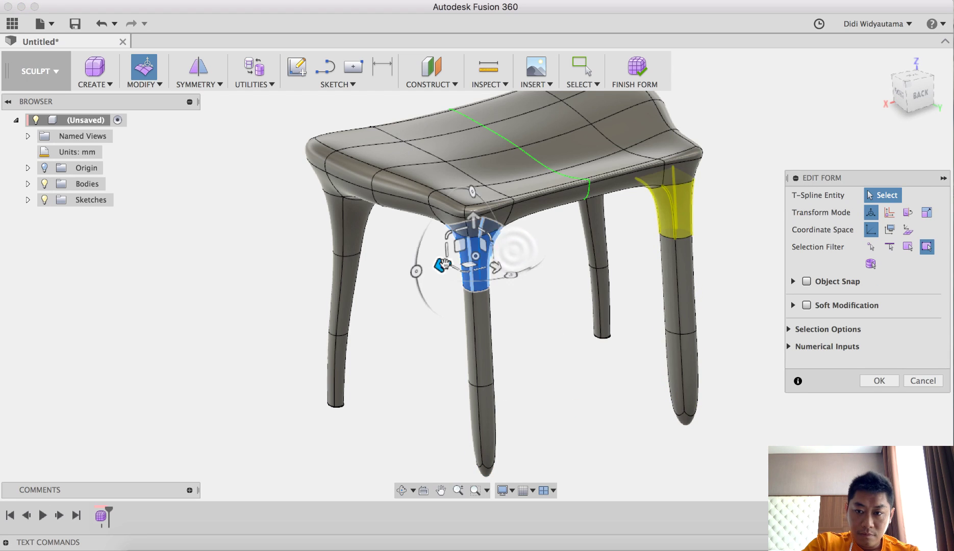
mouse_move(532, 326)
shift+middle_down()
mouse_move(484, 317)
mouse_move(498, 335)
mouse_move(522, 334)
shift+middle_up()
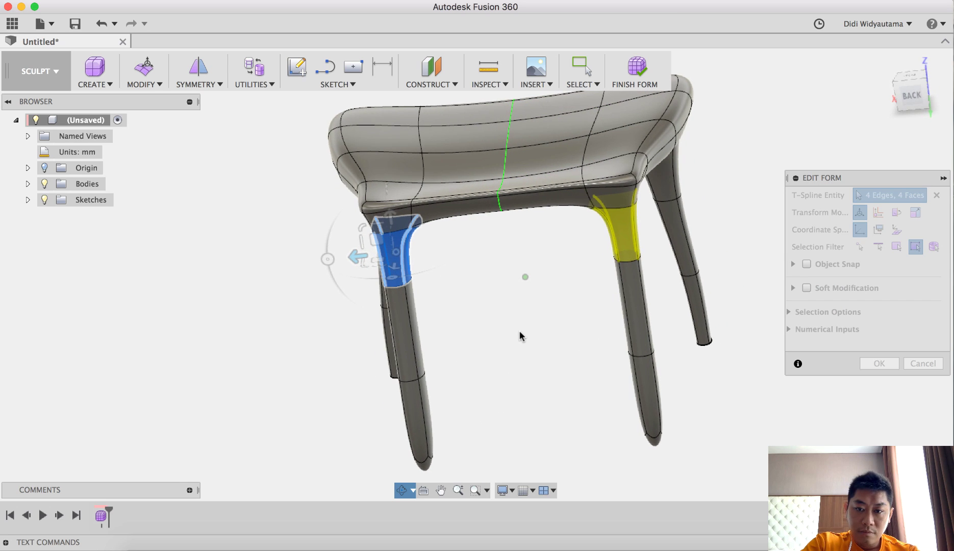
drag(363, 265, 362, 268)
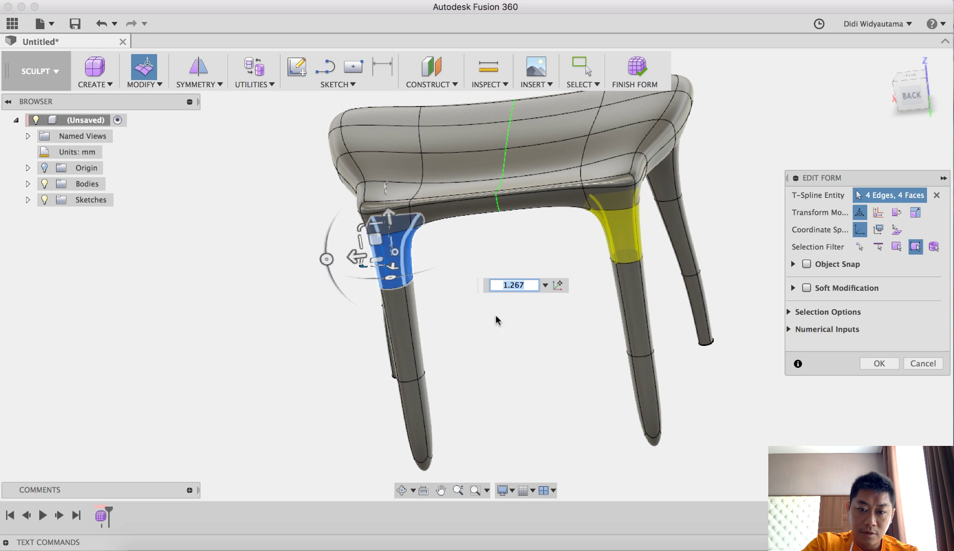
click(491, 338)
mouse_move(488, 352)
shift+middle_down()
mouse_move(535, 348)
mouse_move(501, 349)
shift+middle_up()
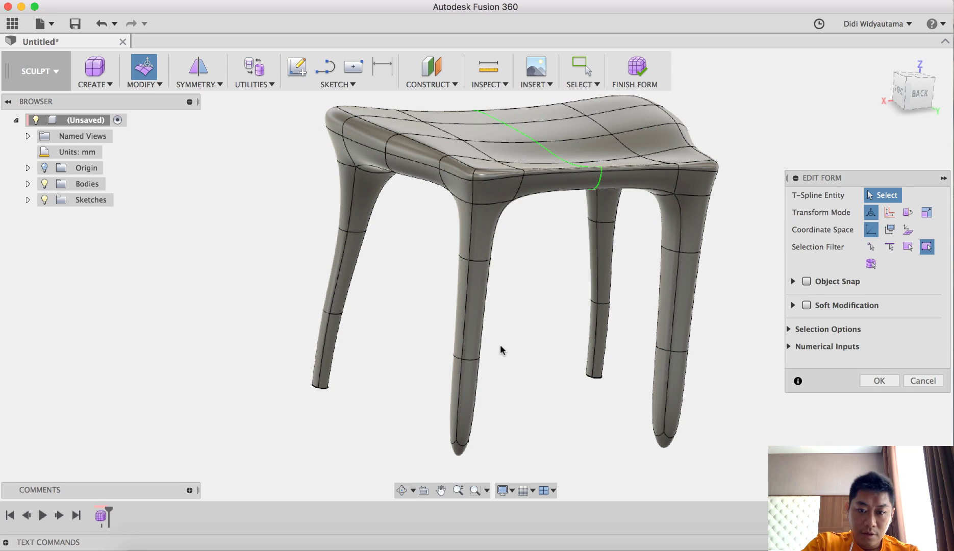
In the right side view, select the rear leg's lower sections and move them backward, away from the front legs, by 5 mm twice.
click(899, 93)
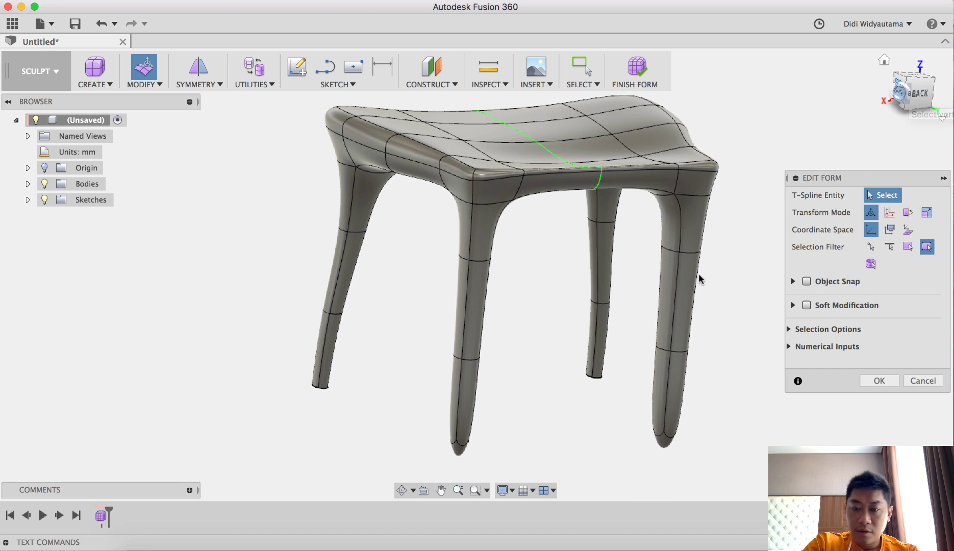
drag(672, 239, 518, 378)
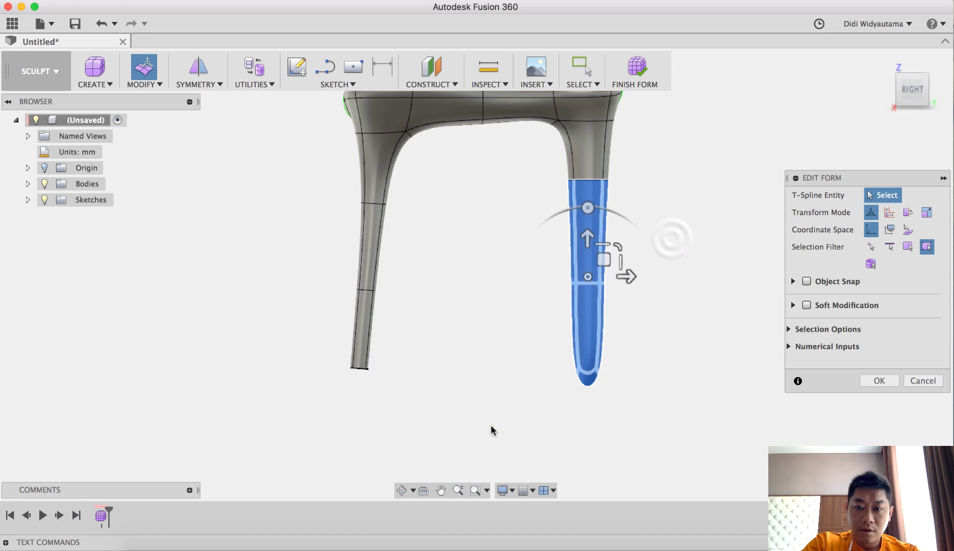
drag(647, 280, 656, 281)
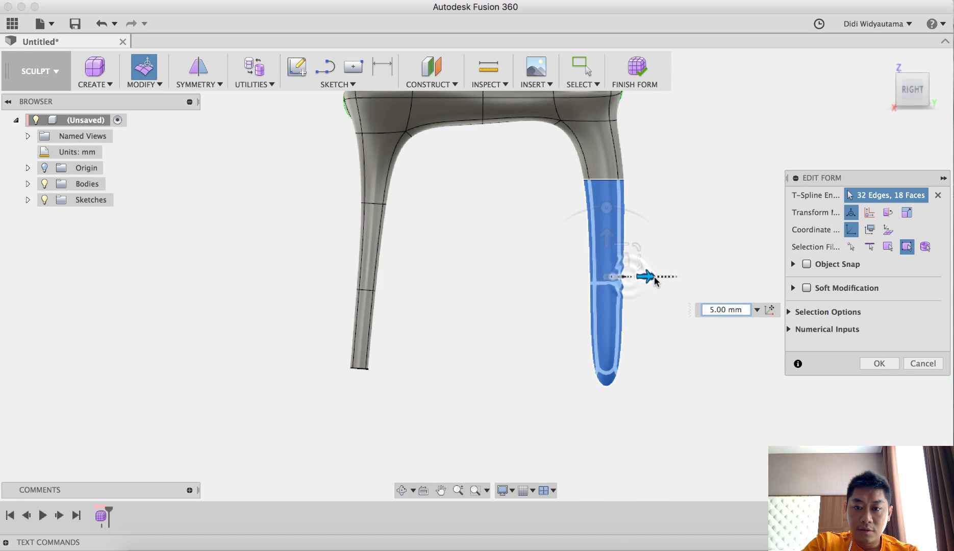
mouse_move(609, 211)
mouse_down()
mouse_move(591, 211)
mouse_move(607, 206)
mouse_up()
drag(645, 275, 664, 276)
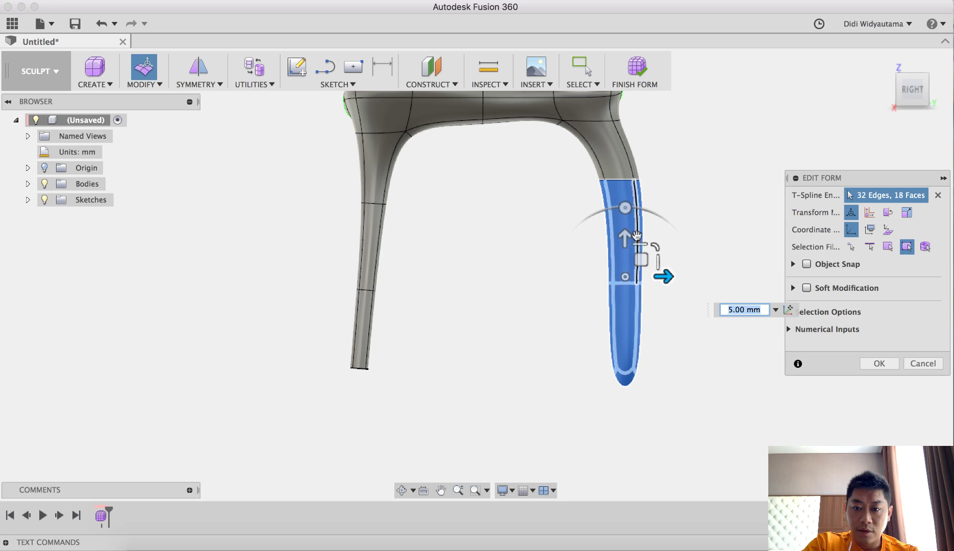
Select only the rear leg's lowest section and move it further backward to continue the leg's curve.
click(713, 319)
drag(664, 335, 565, 407)
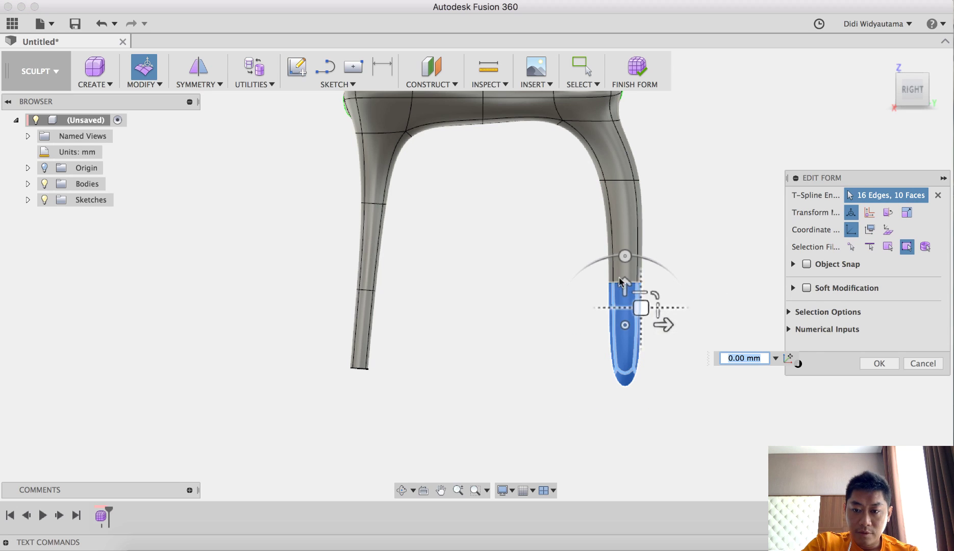
mouse_move(625, 255)
mouse_down()
mouse_move(611, 256)
mouse_move(624, 254)
mouse_up()
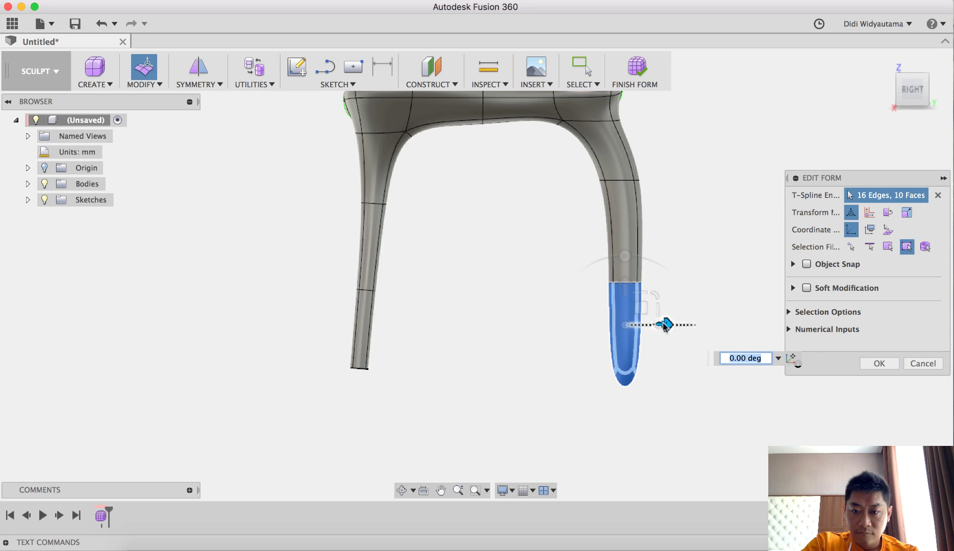
drag(663, 325, 673, 326)
click(658, 432)
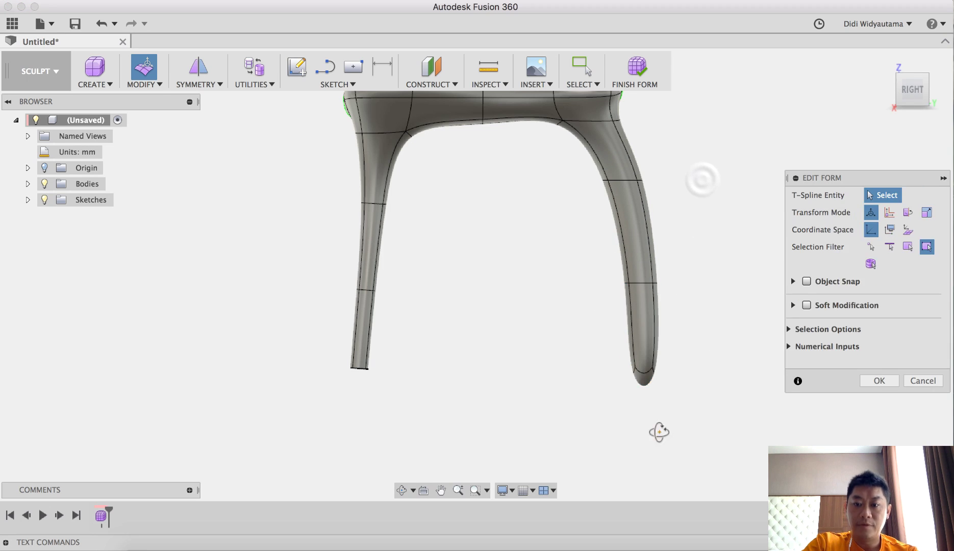
shift+middle_drag(658, 432, 604, 435)
scroll(684, 344, down, 2)
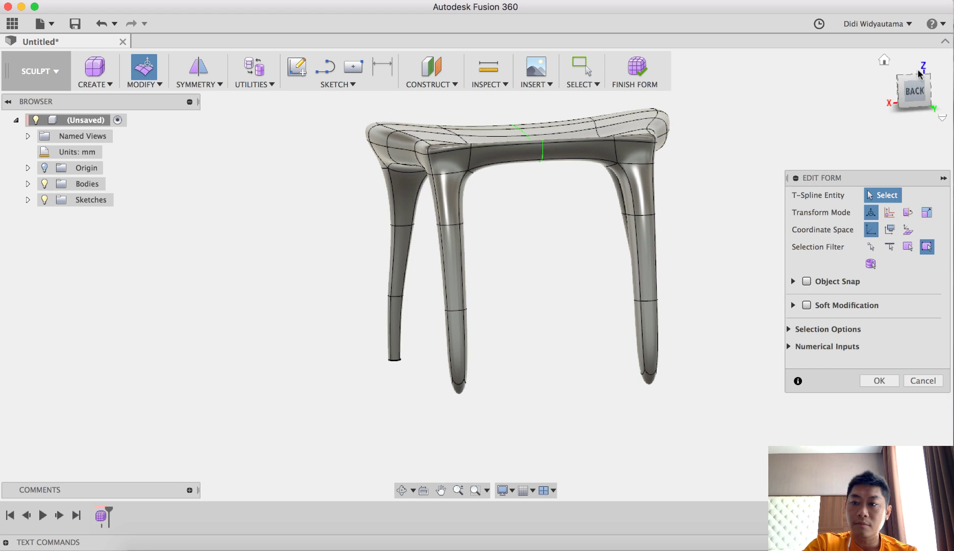
In the back view, select the rear leg's lowest section and move it 10 mm sideways, away from the stool's centre.
click(907, 94)
drag(481, 319, 425, 393)
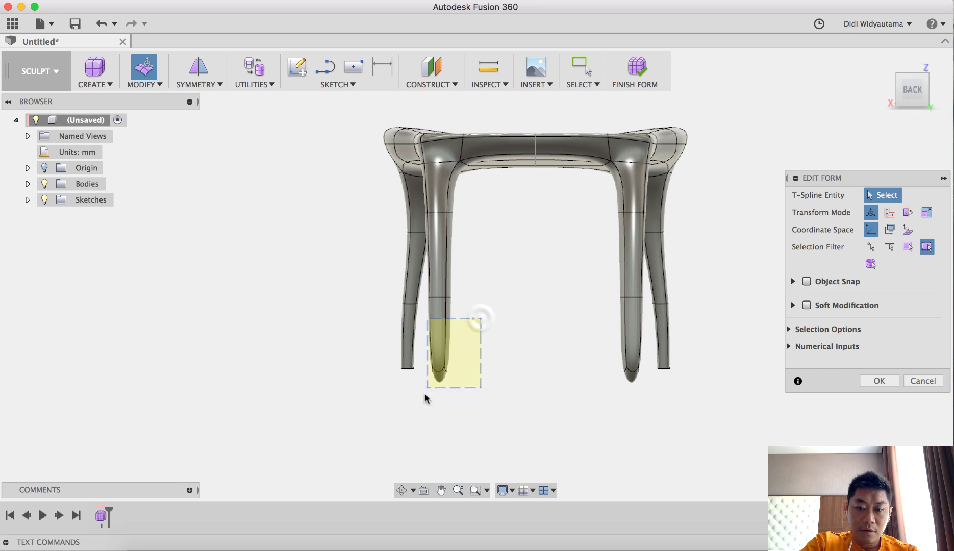
drag(407, 335, 378, 335)
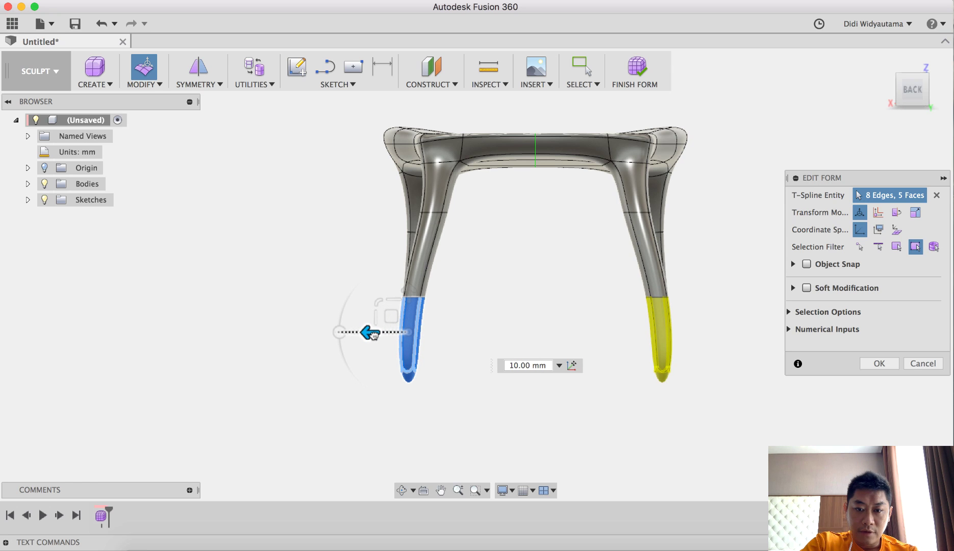
click(522, 292)
Examine the stool from several sides, checking the splayed rear legs and comparing the ends of the front and rear legs.
shift+middle_drag(528, 334, 674, 309)
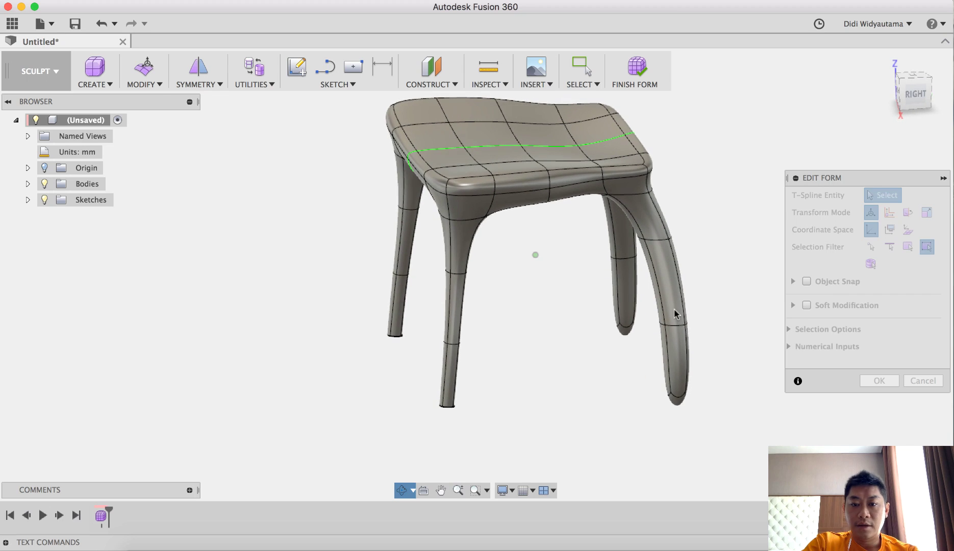
shift+middle_drag(727, 255, 498, 270)
middle_drag(556, 187, 623, 200)
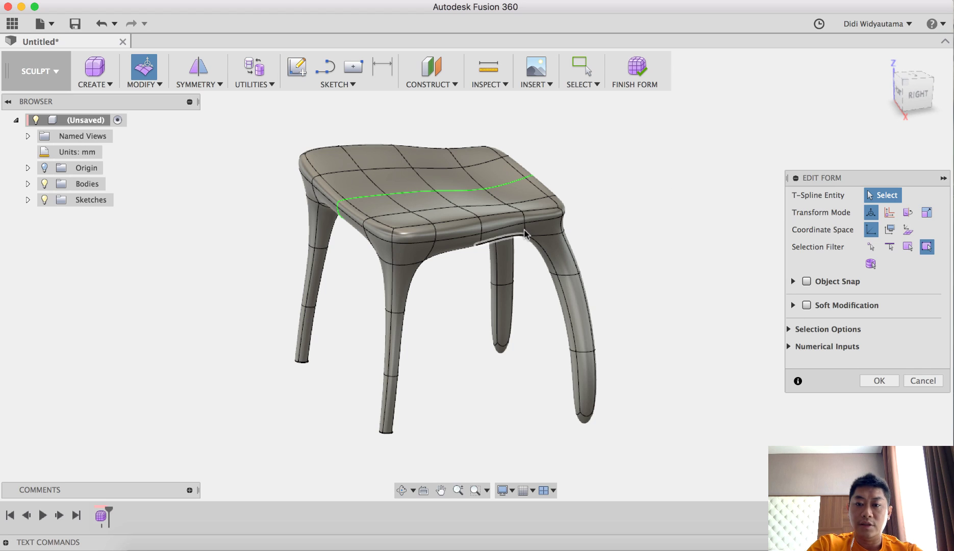
shift+middle_drag(654, 330, 589, 362)
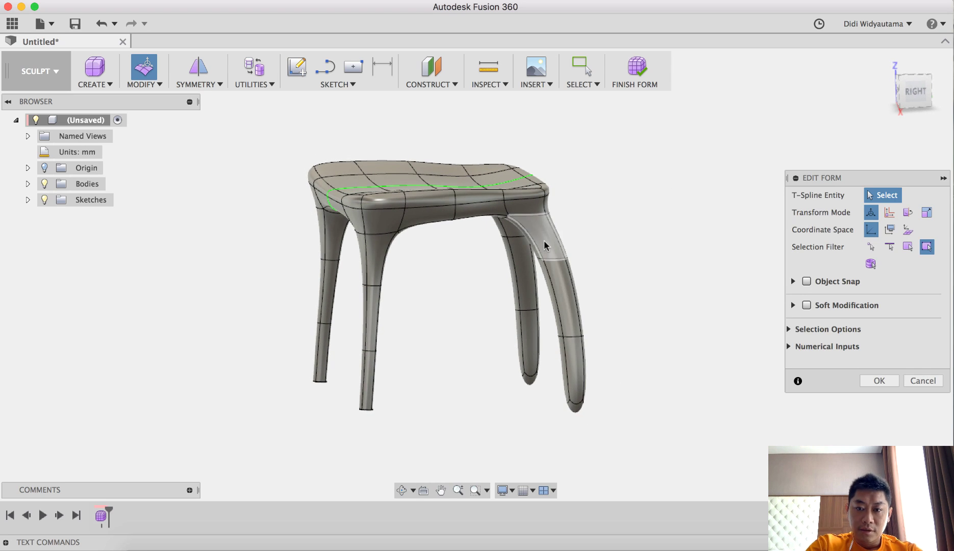
shift+middle_drag(642, 264, 568, 230)
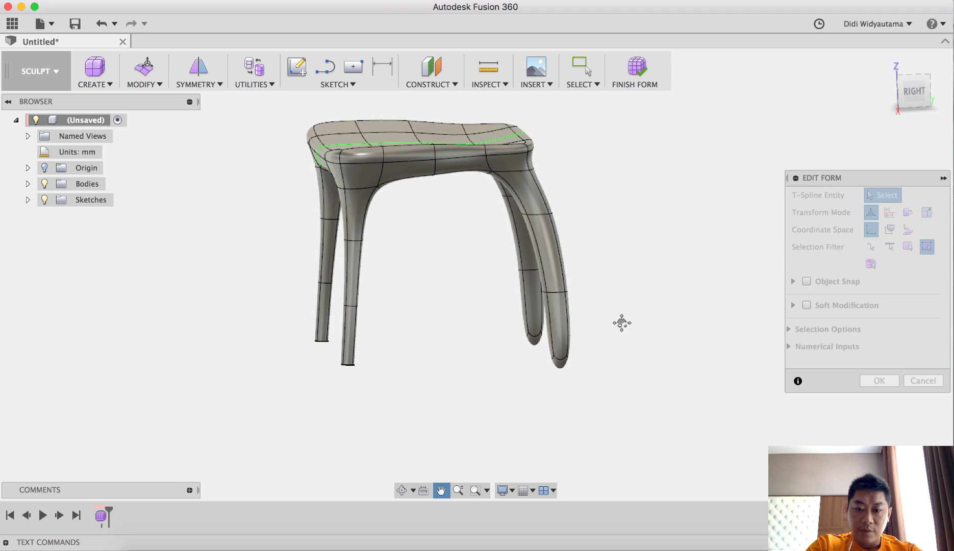
scroll(555, 366, up, 5)
mouse_move(421, 350)
shift+middle_down()
mouse_move(405, 341)
mouse_move(413, 345)
shift+middle_up()
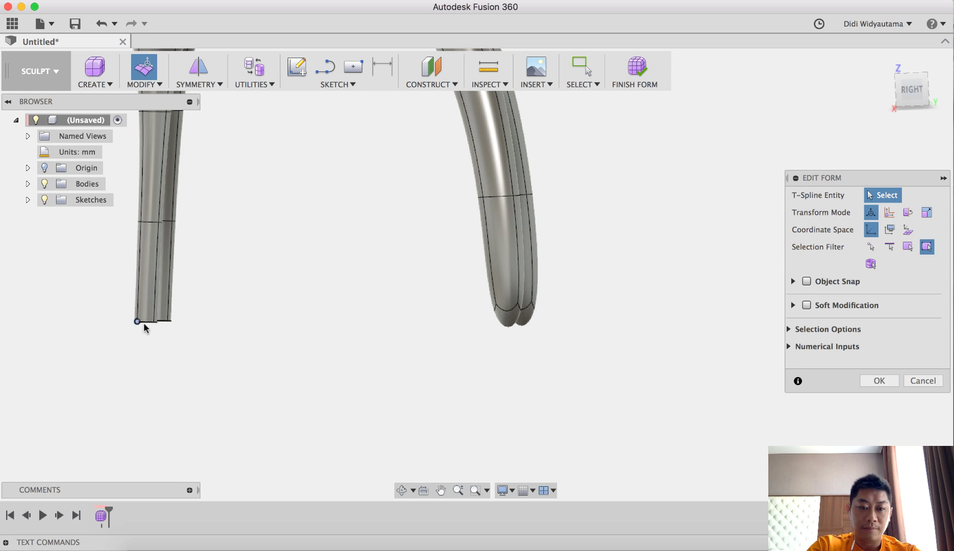
shift+middle_drag(273, 322, 461, 113)
Create a construction plane offset -70 mm from the horizontal origin plane, near the level of the feet.
click(444, 85)
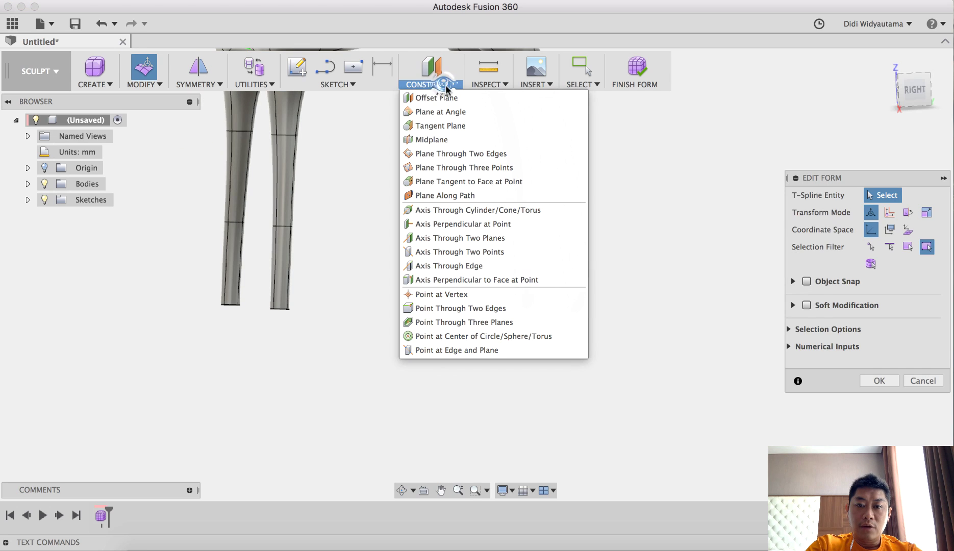
click(443, 96)
scroll(394, 196, down, 3)
middle_drag(438, 323, 466, 306)
click(46, 168)
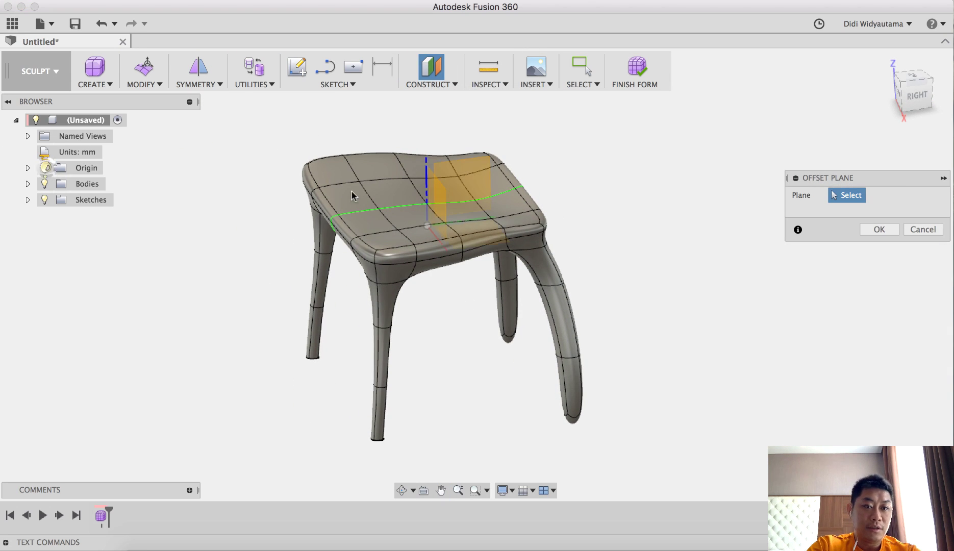
click(469, 220)
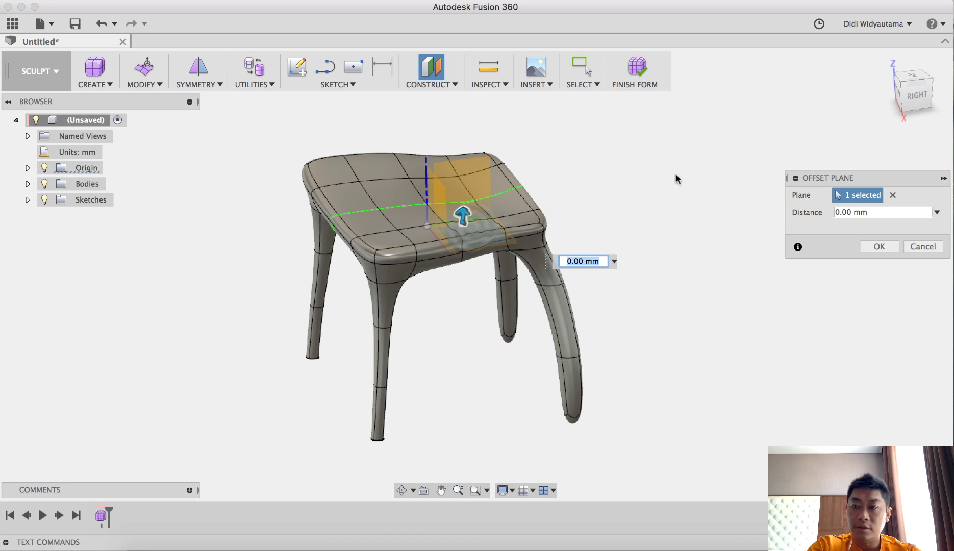
shift+middle_drag(675, 174, 658, 154)
drag(450, 205, 468, 382)
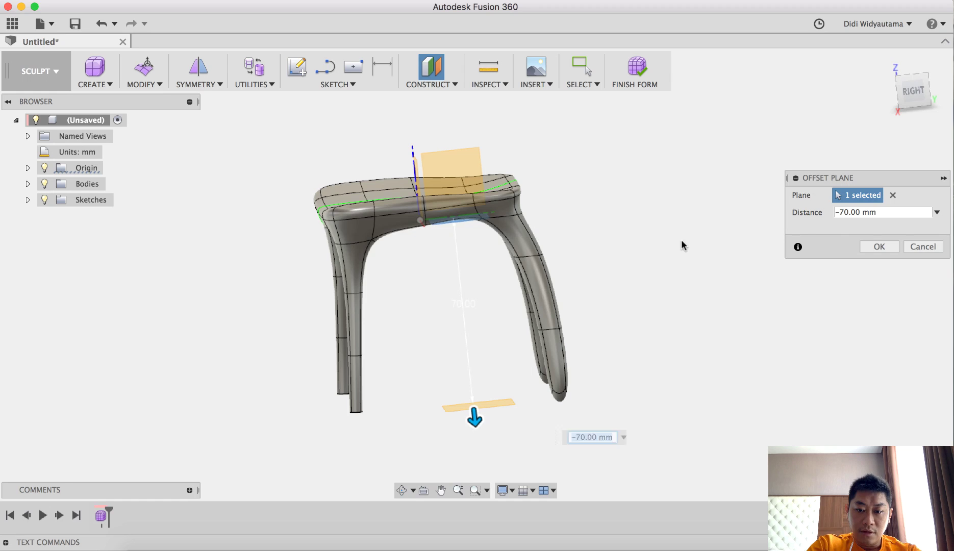
shift+middle_drag(682, 245, 658, 258)
click(870, 246)
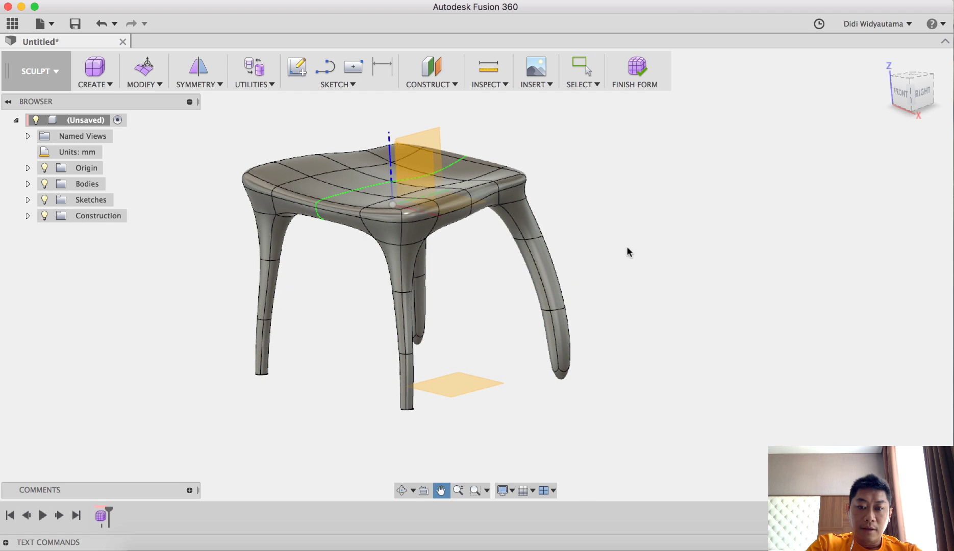
Crease the edges around the rounded end of the rear leg.
click(157, 82)
click(157, 223)
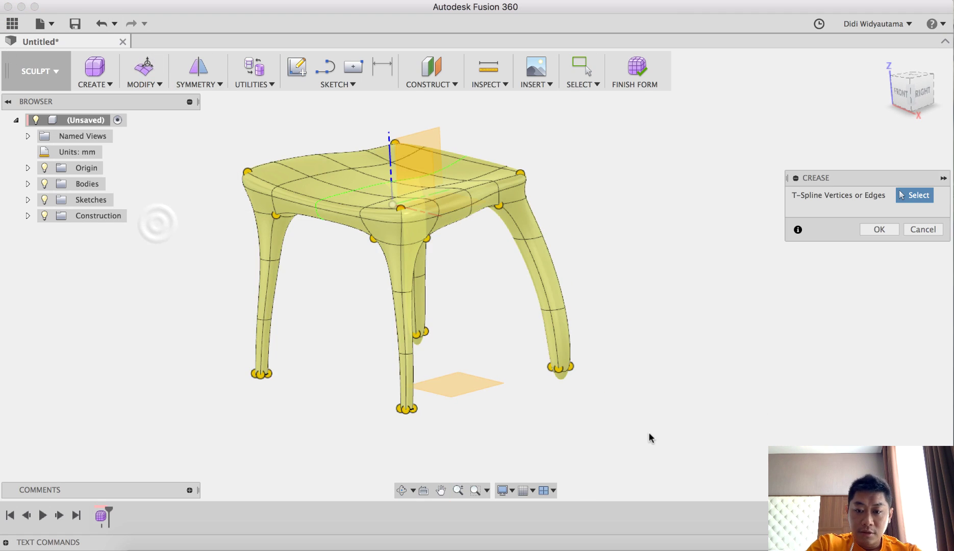
scroll(586, 386, up, 3)
scroll(539, 352, up, 3)
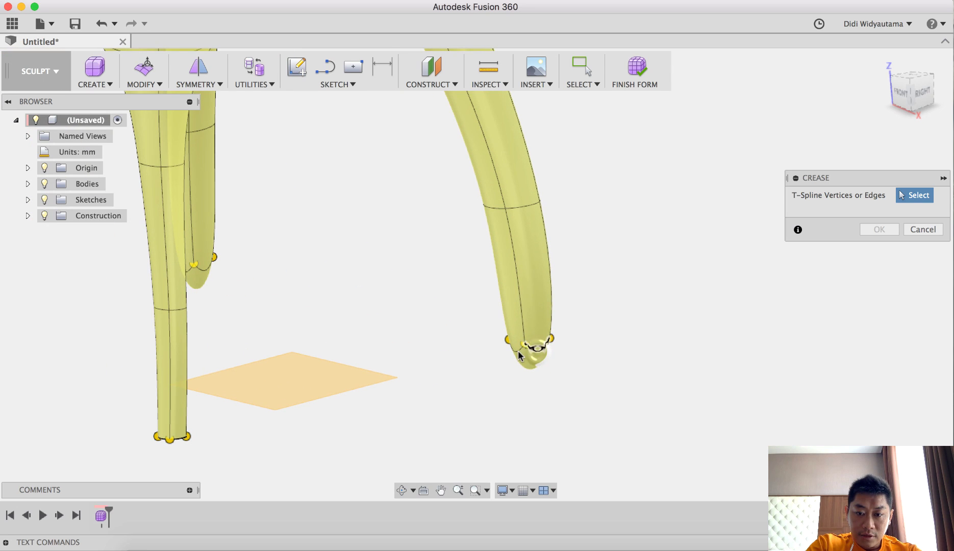
click(514, 352)
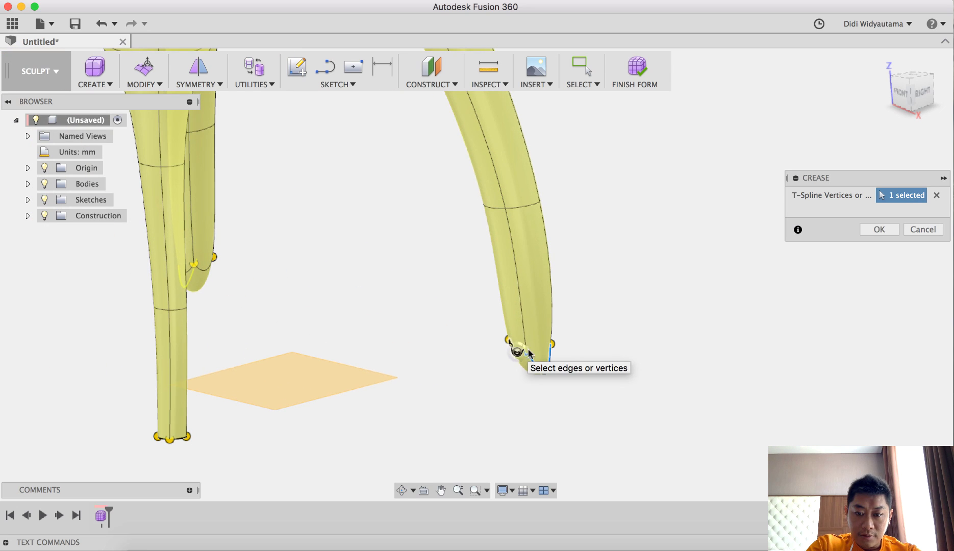
click(540, 348)
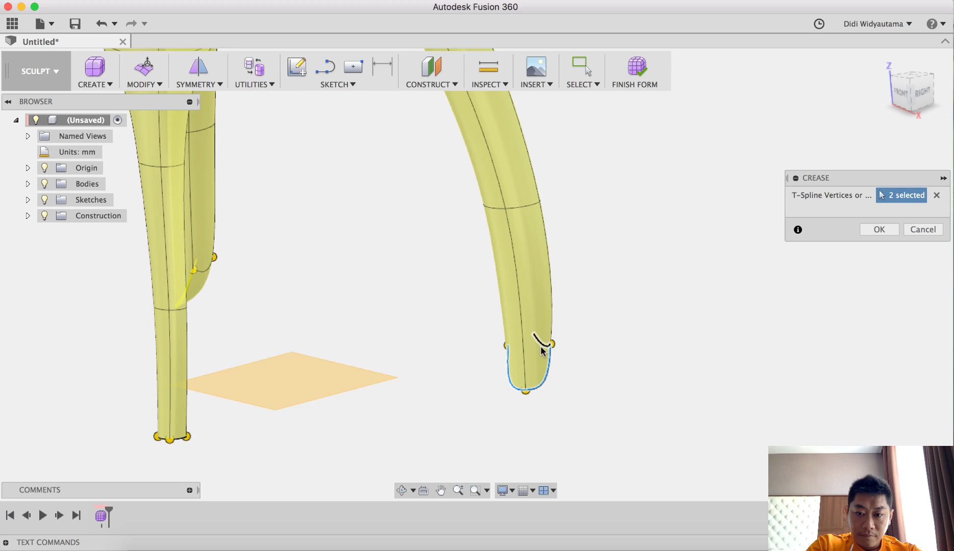
click(514, 356)
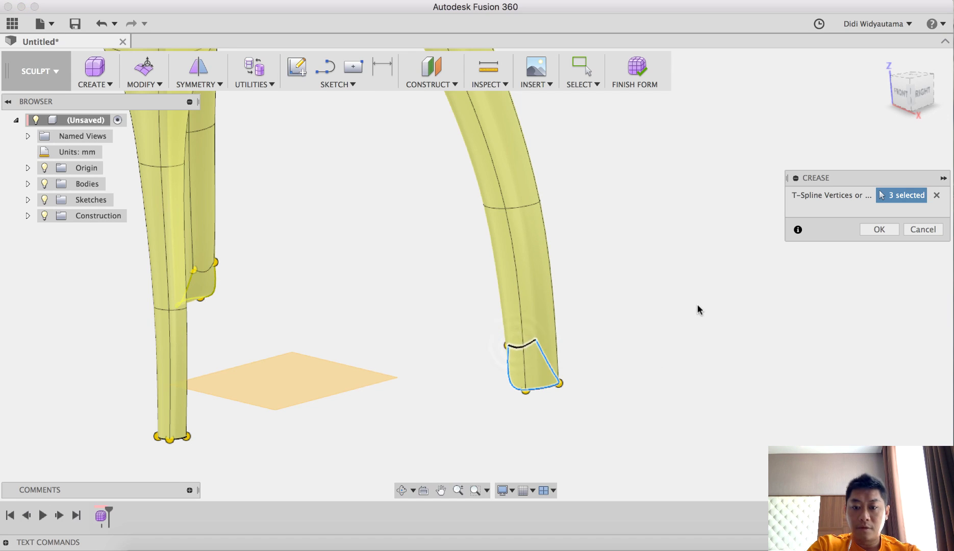
click(877, 231)
click(780, 290)
scroll(781, 290, down, 5)
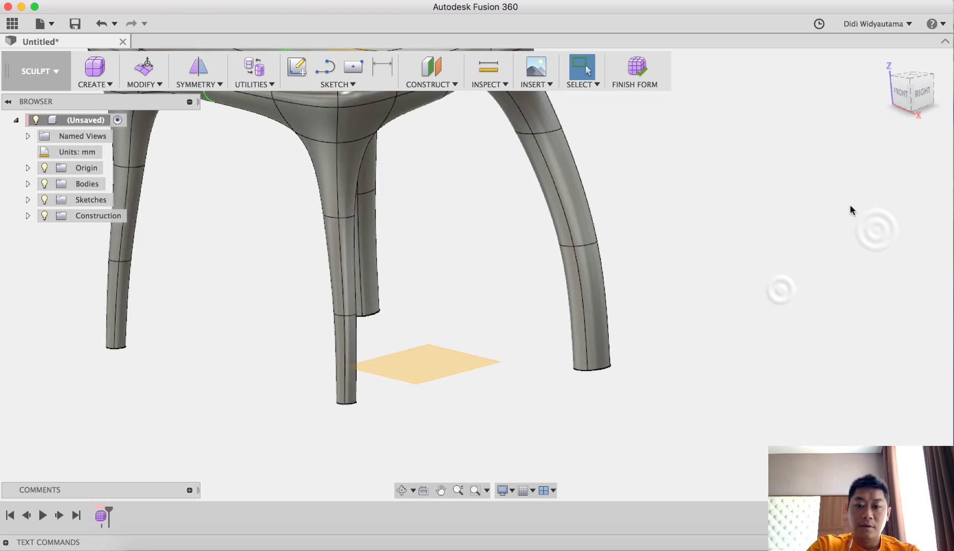
Flatten the end vertices of all four legs onto the construction plane at foot level, using the Select Plane direction.
click(921, 97)
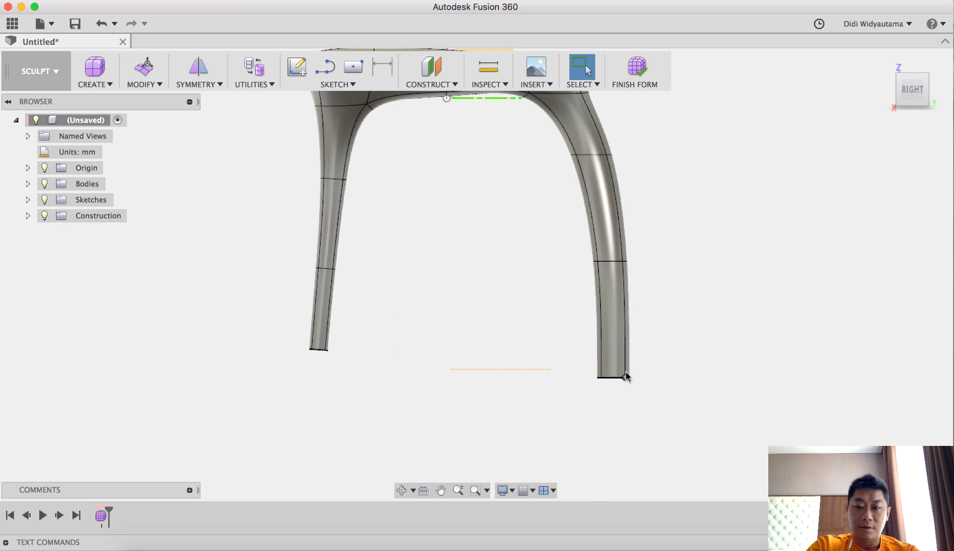
shift+middle_drag(726, 312, 462, 341)
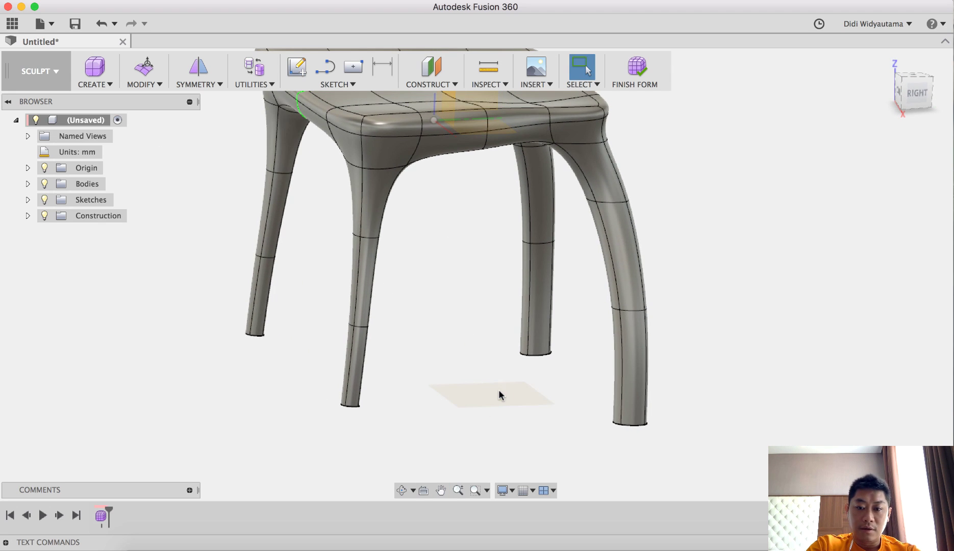
shift+middle_drag(746, 310, 615, 346)
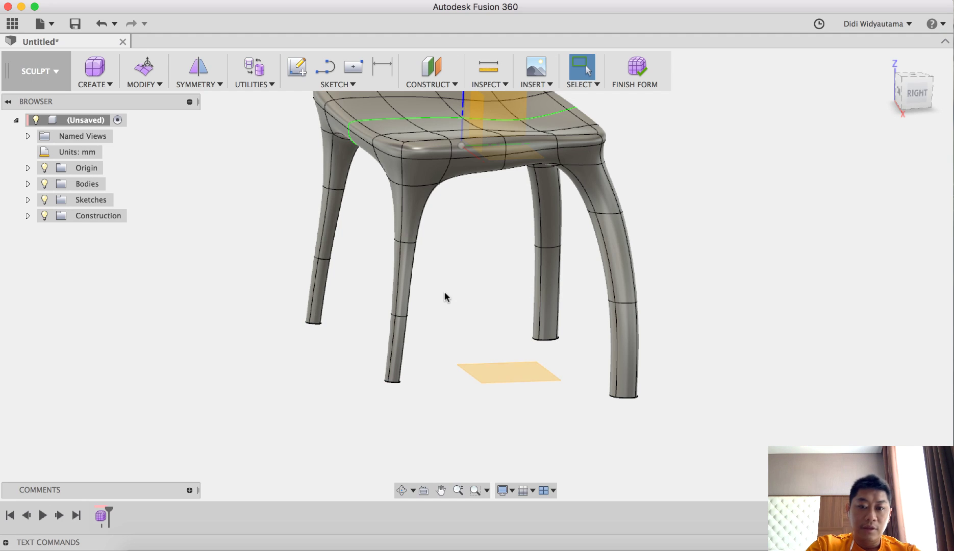
click(146, 82)
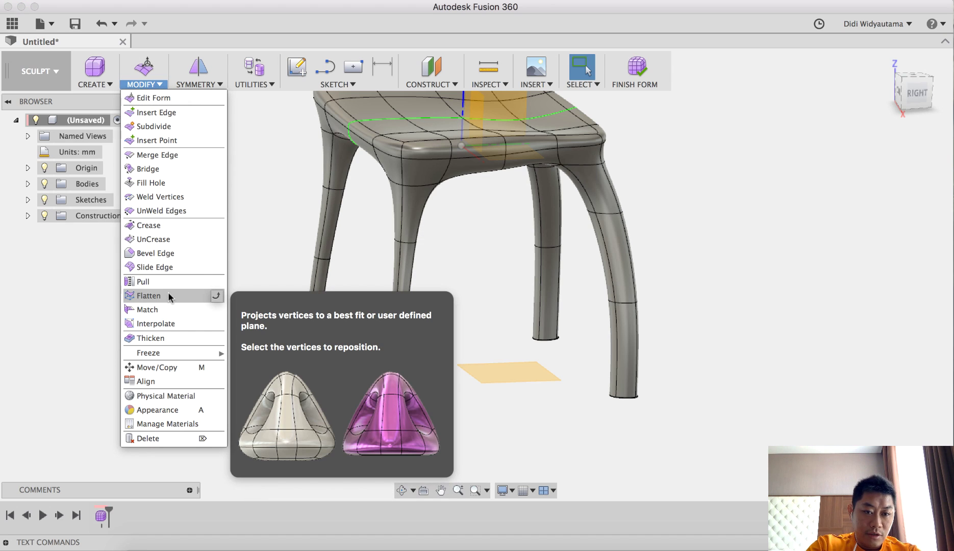
click(169, 295)
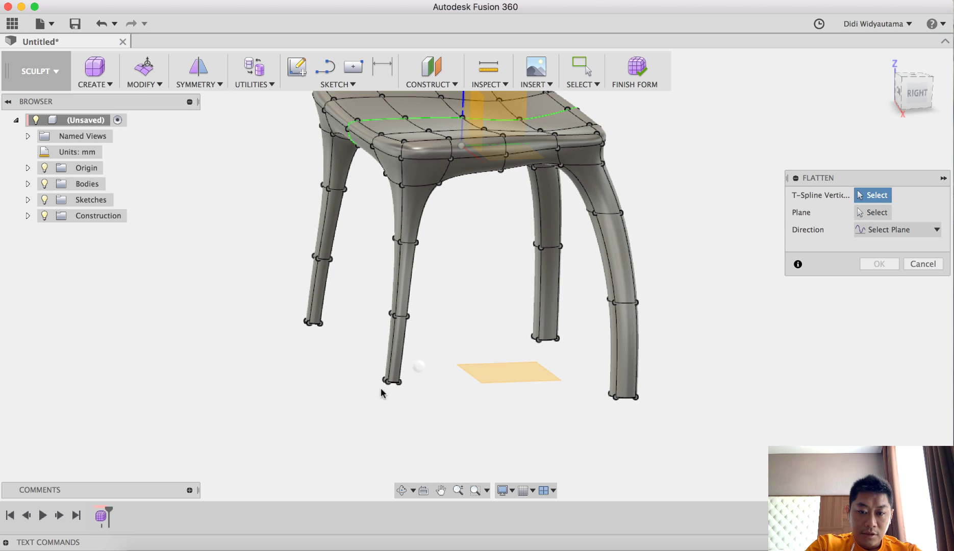
drag(369, 403, 368, 402)
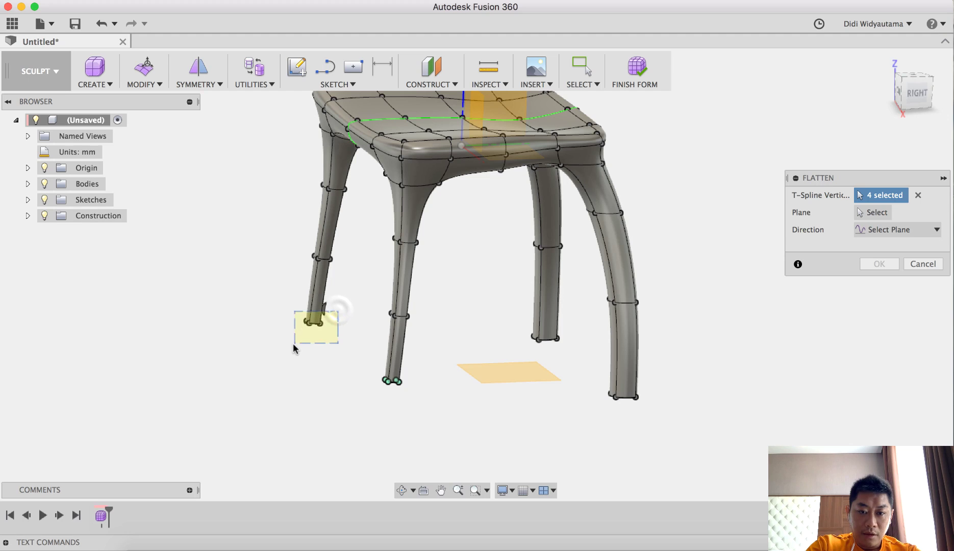
drag(293, 349, 294, 349)
drag(508, 351, 508, 351)
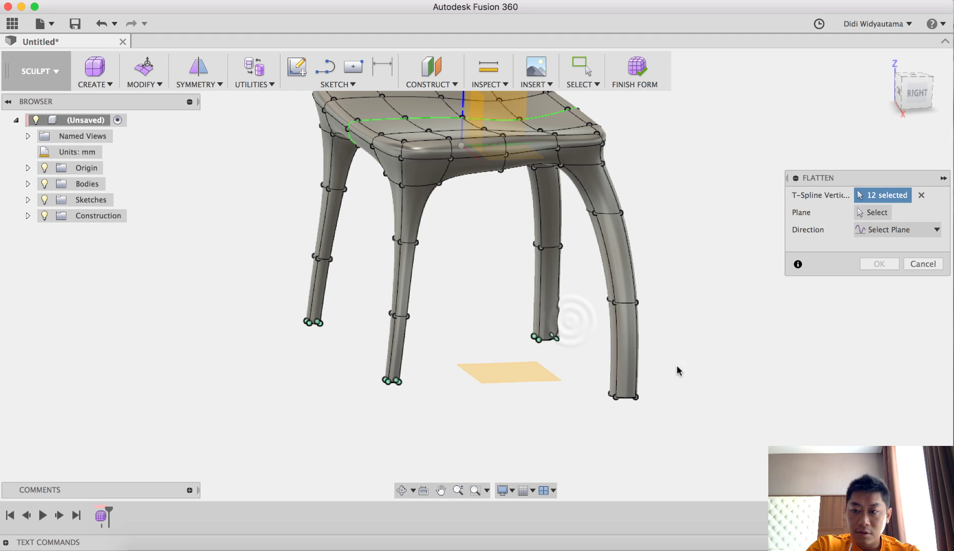
drag(682, 365, 587, 413)
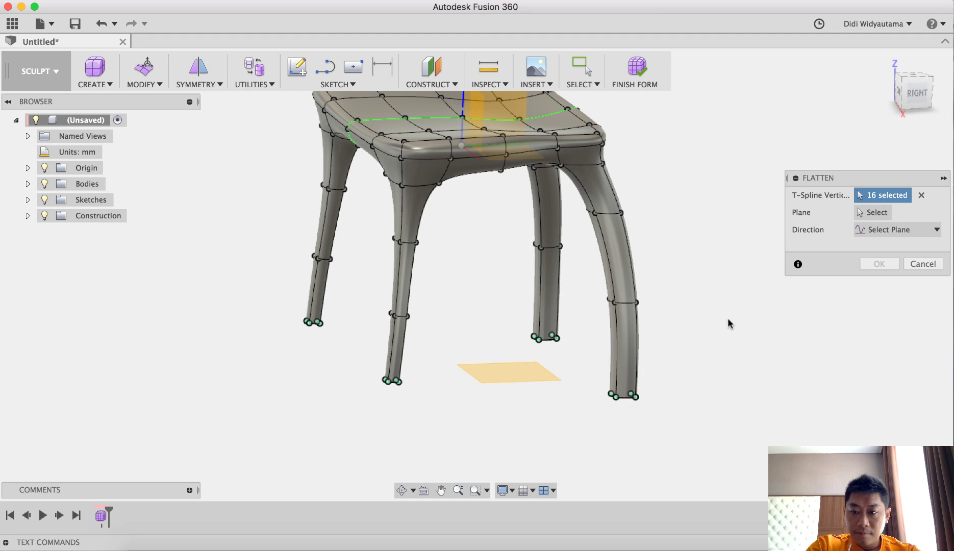
click(889, 236)
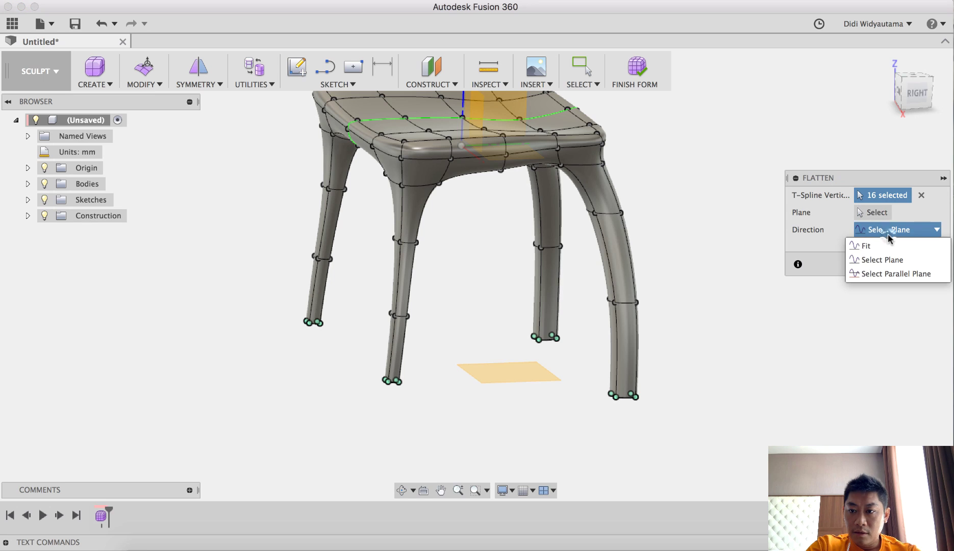
click(885, 259)
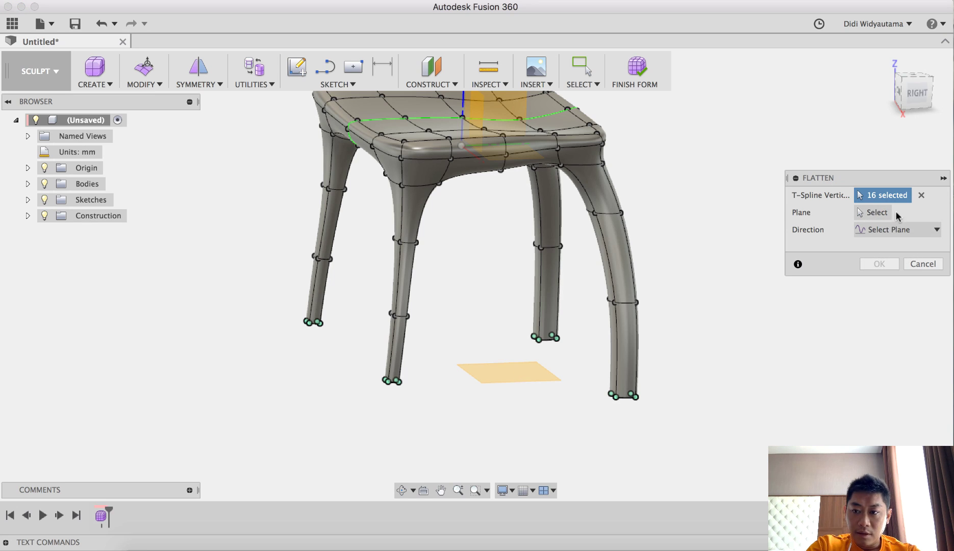
click(888, 213)
click(543, 377)
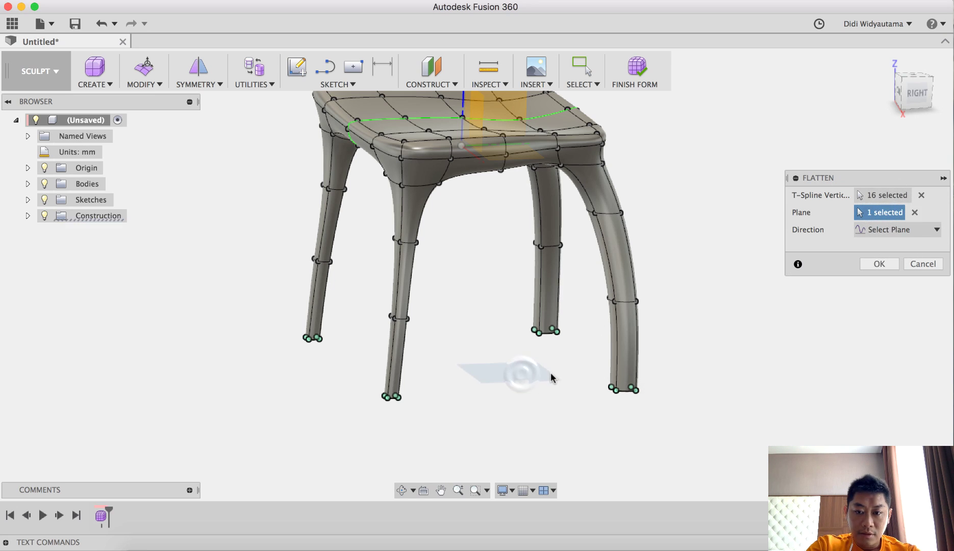
click(917, 92)
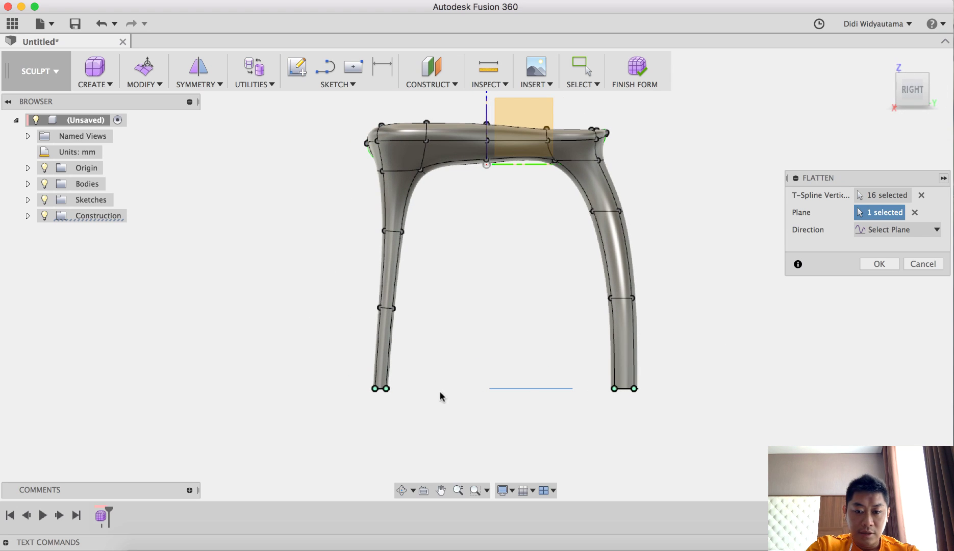
click(875, 263)
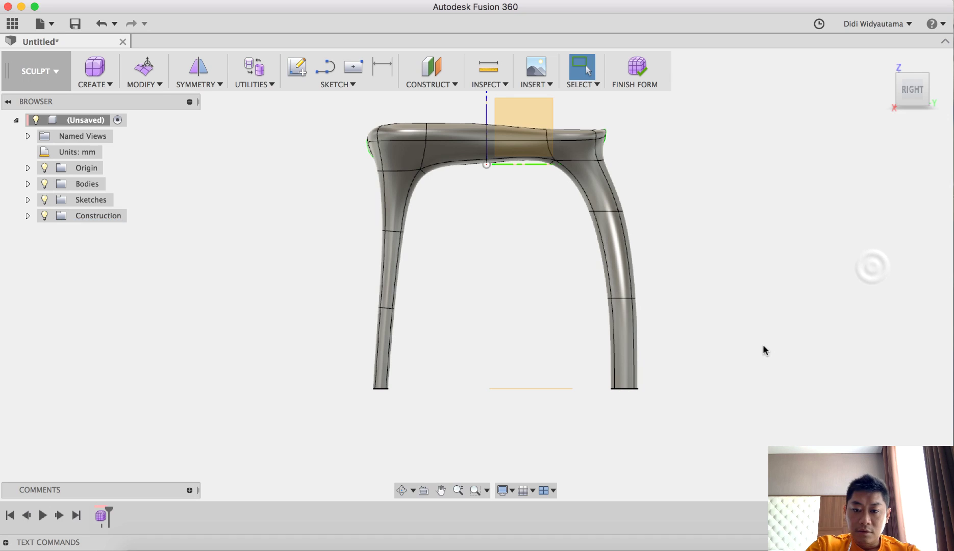
In Edit Form, scale the edge loop at the rear leg's lower end to about 0.746.
scroll(638, 397, up, 3)
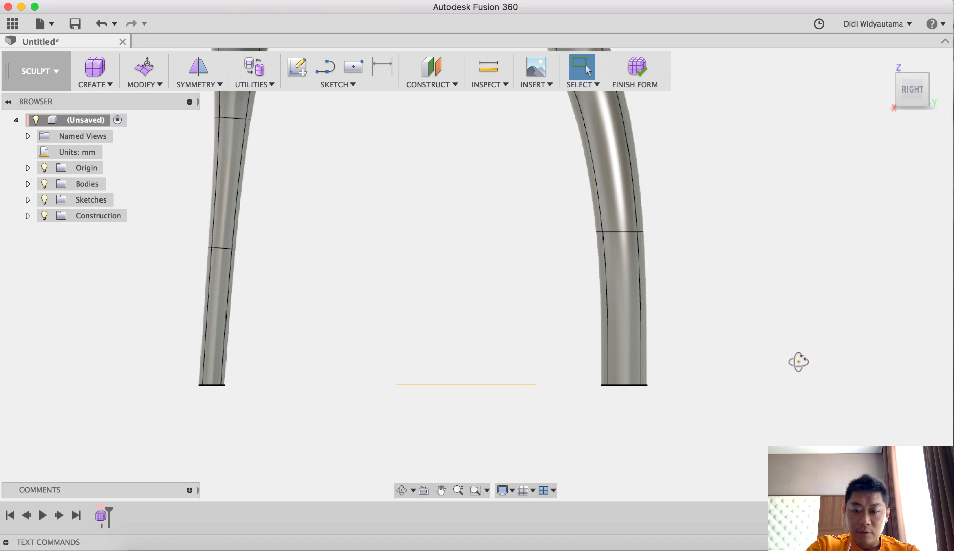
shift+middle_drag(799, 362, 781, 377)
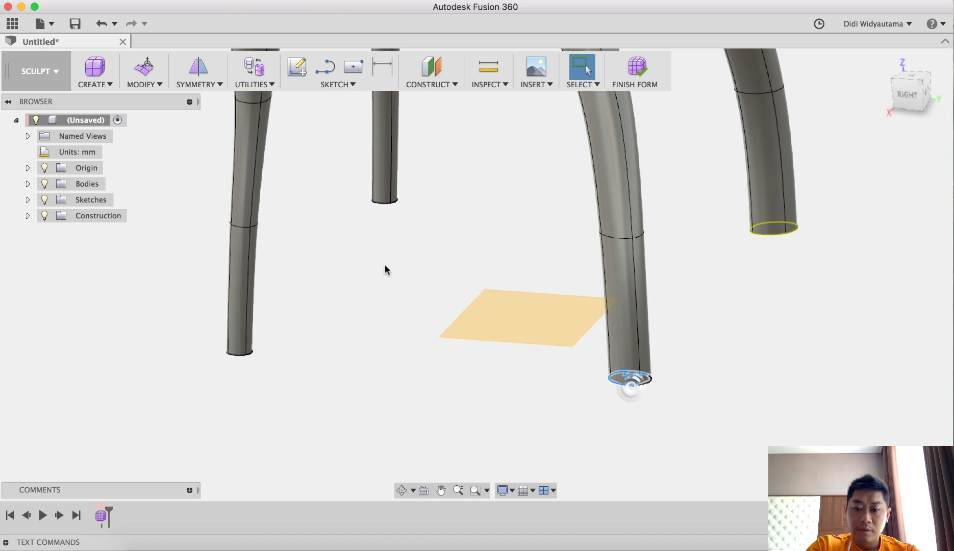
click(144, 67)
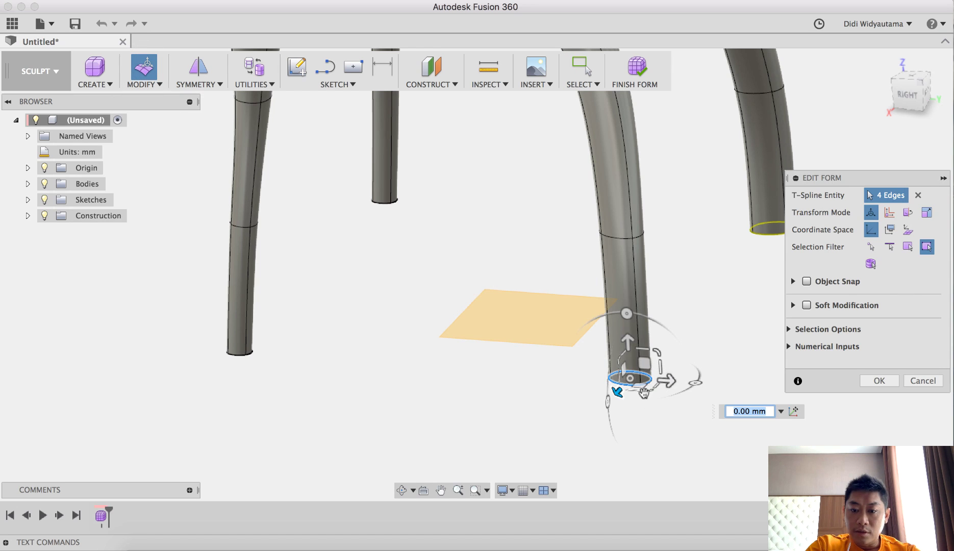
drag(645, 391, 642, 382)
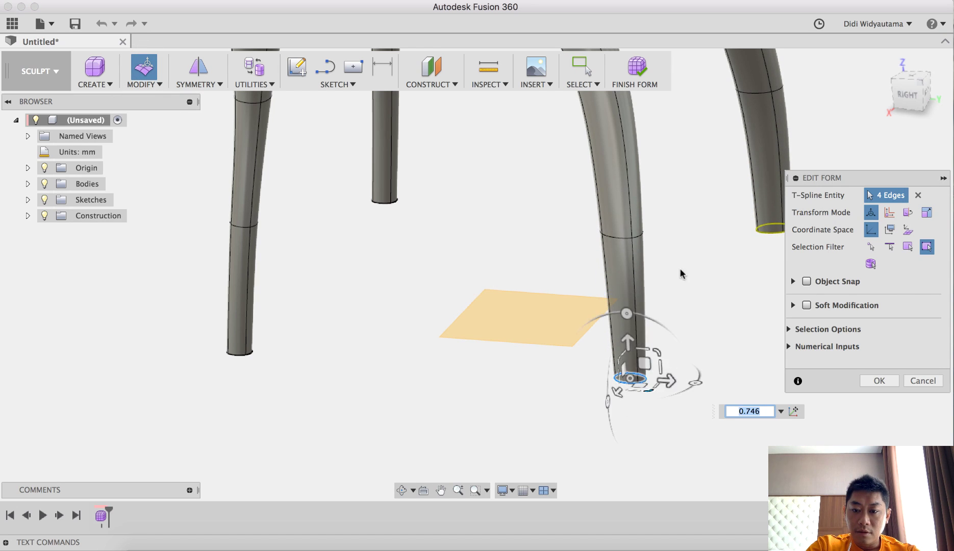
Scale the rear leg's edge loop just above the foot to about 0.918 and finish the form edit.
double_click(638, 236)
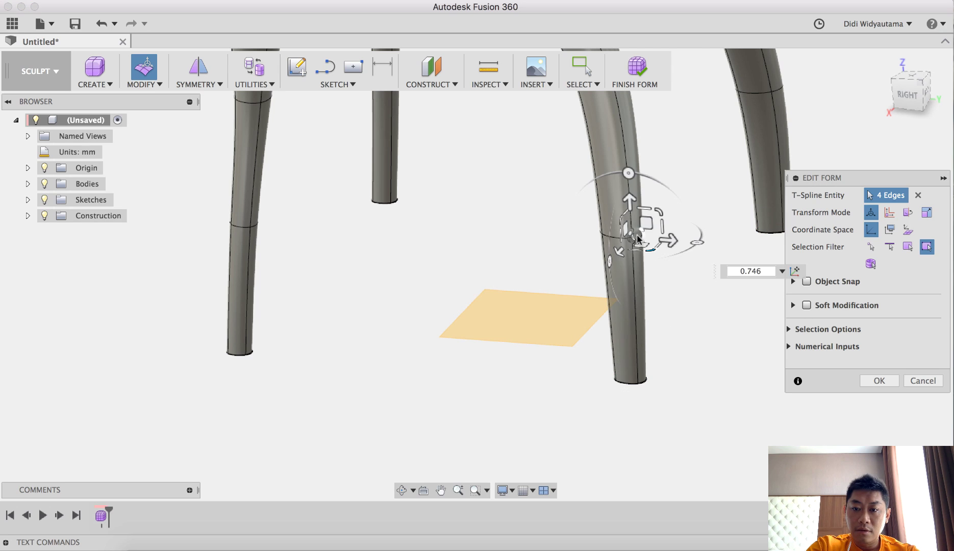
click(695, 292)
scroll(695, 301, down, 3)
middle_drag(695, 301, 619, 371)
scroll(619, 370, down, 2)
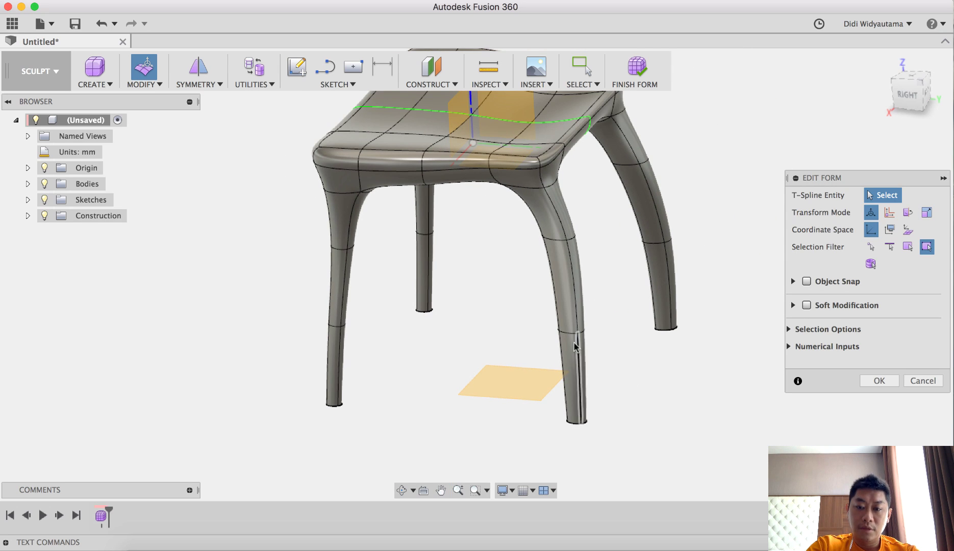
double_click(570, 335)
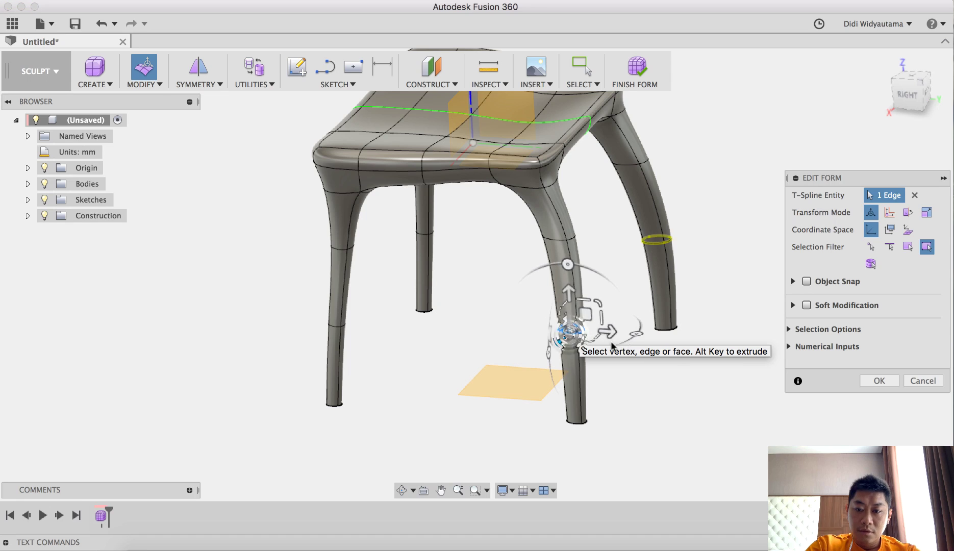
scroll(574, 334, up, 5)
drag(575, 330, 572, 328)
drag(614, 294, 614, 293)
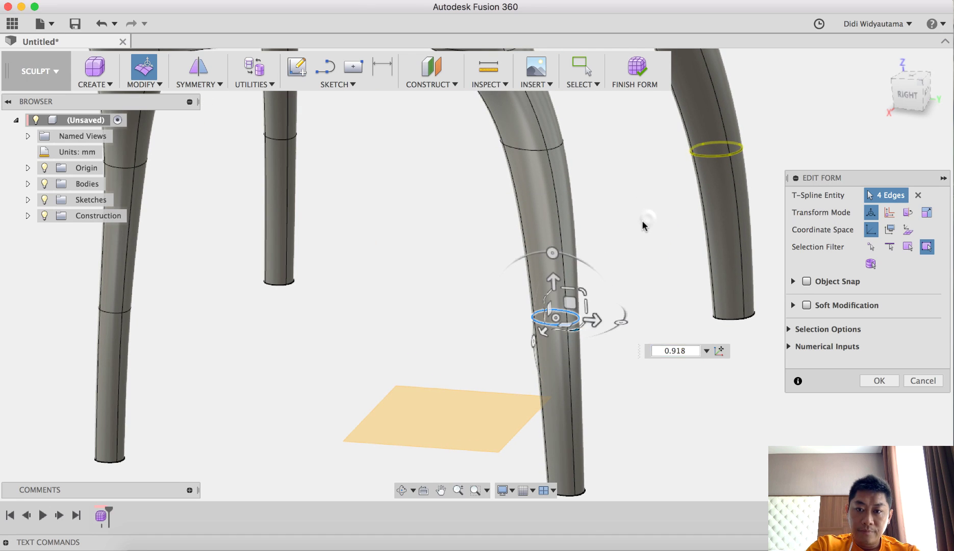
click(642, 220)
scroll(643, 220, down, 5)
click(883, 382)
Examine the whole stool from several sides, checking the leg shapes and the rear edge of the seat.
shift+middle_drag(712, 398, 754, 403)
click(912, 84)
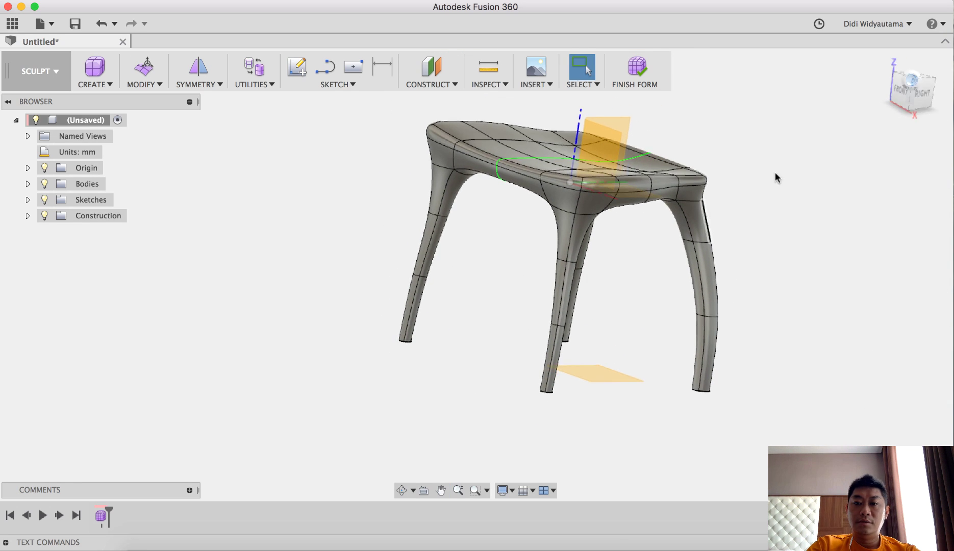
middle_drag(770, 246, 659, 307)
middle_drag(754, 186, 754, 237)
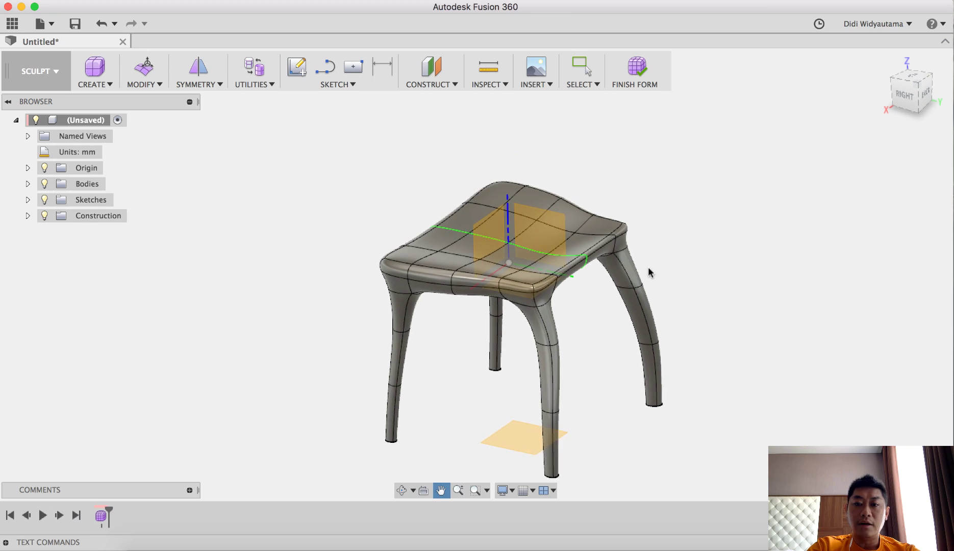
scroll(620, 260, up, 3)
shift+middle_drag(621, 301, 737, 296)
shift+middle_drag(676, 213, 761, 236)
scroll(664, 280, up, 5)
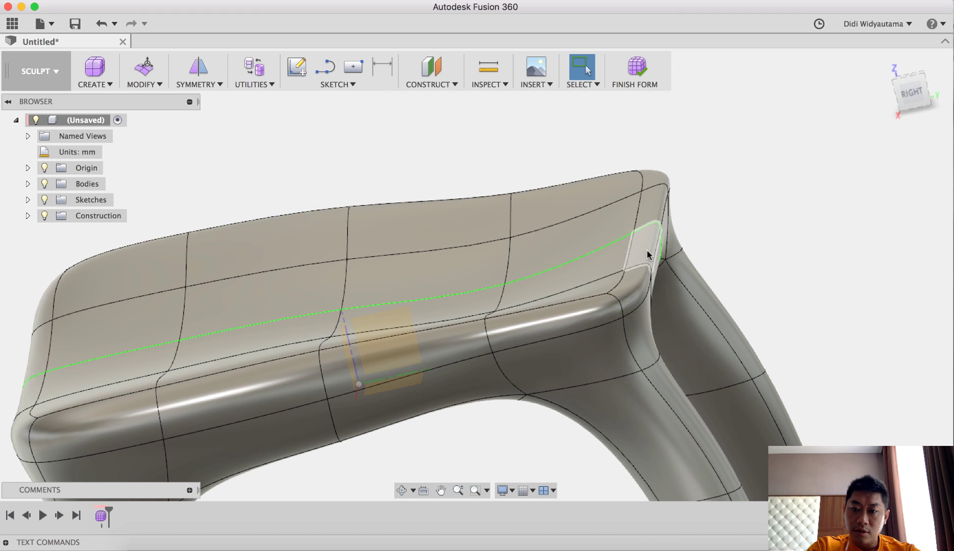
Select the two faces along one half of the seat's rear edge for Edit Form in the right view.
click(639, 278)
shift+middle_drag(647, 229, 701, 222)
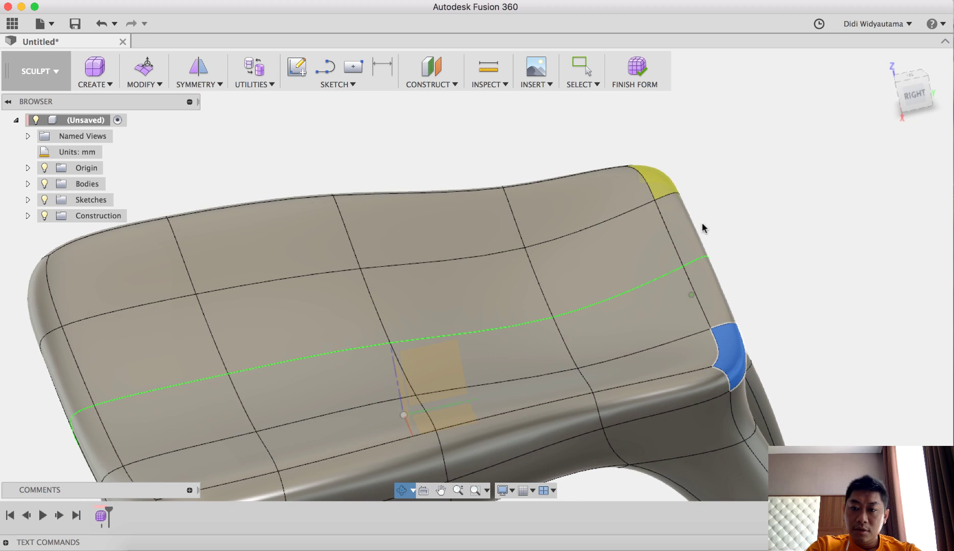
shift+click(714, 291)
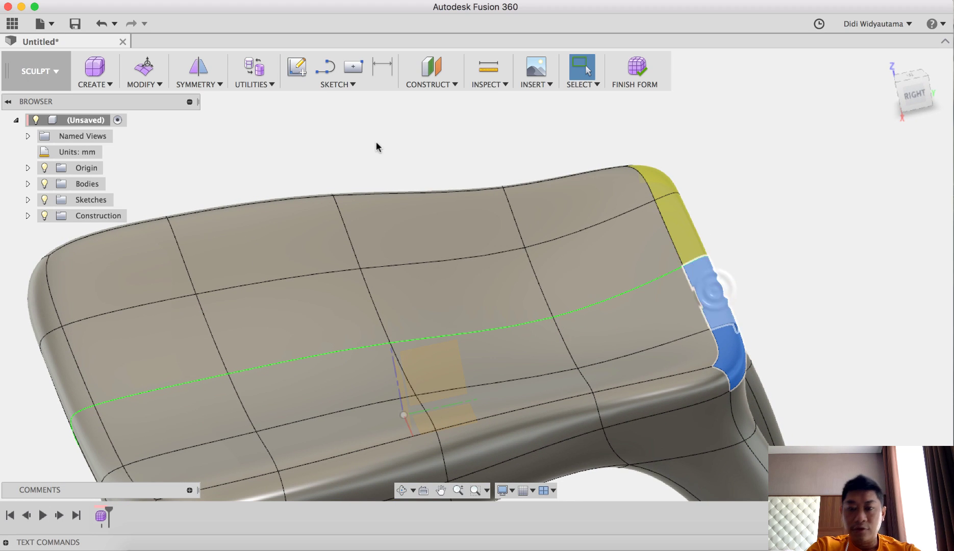
middle_drag(770, 209, 575, 185)
click(917, 95)
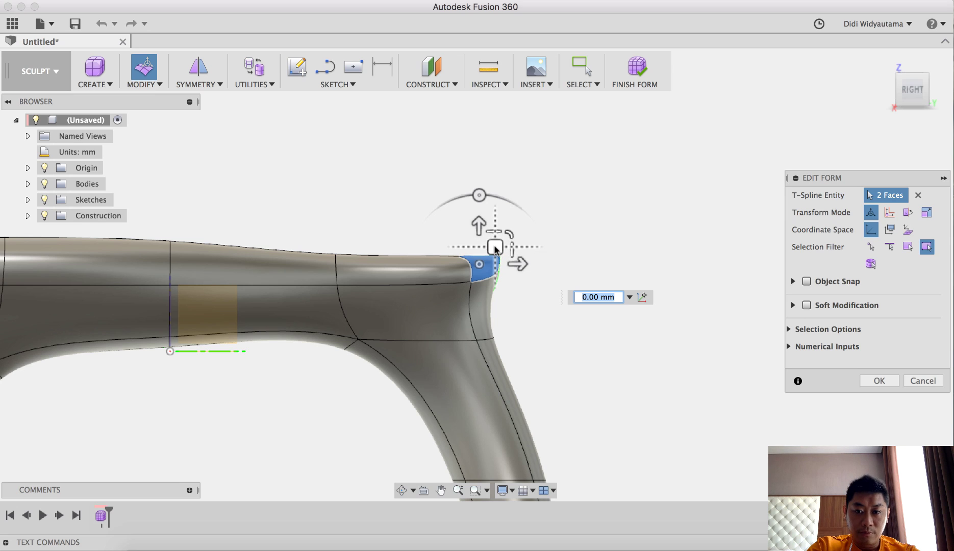
Try extruding the rear-edge faces up and outward, rotating them 40 degrees and shifting them about 1.43 mm and 3.16 mm.
click(495, 247)
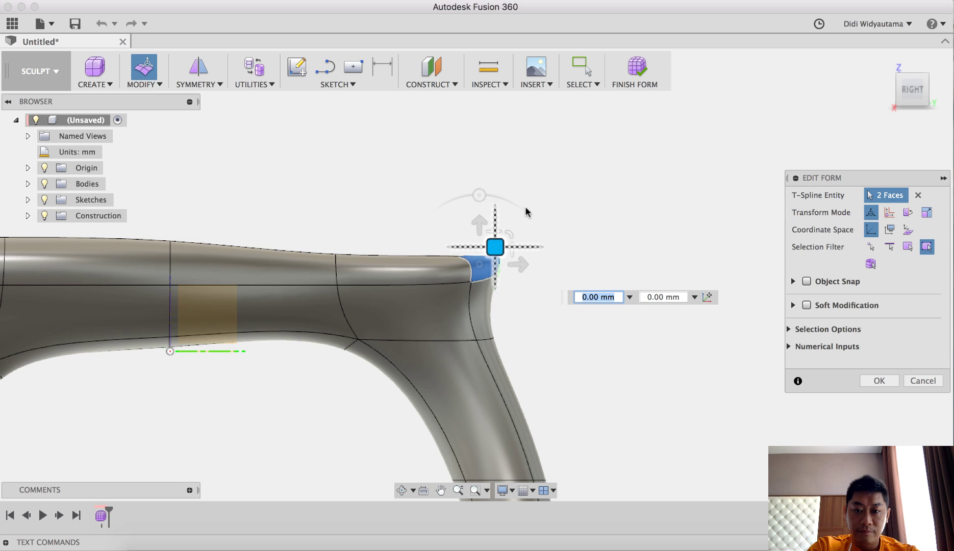
drag(495, 247, 563, 183)
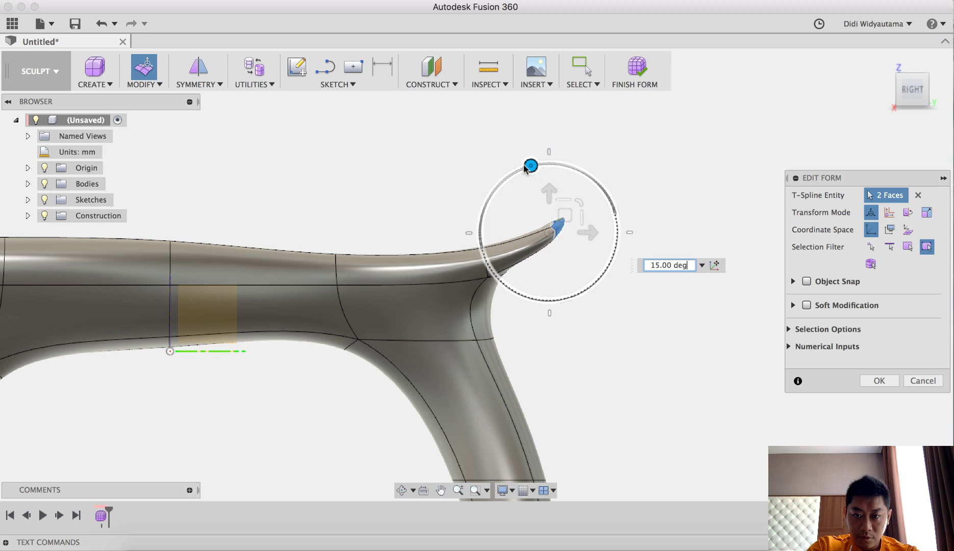
drag(509, 178, 505, 179)
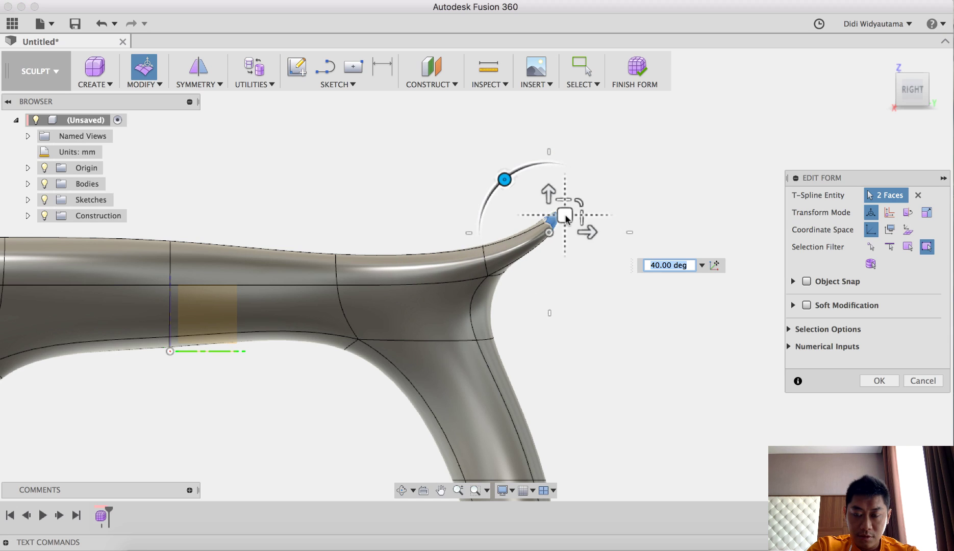
drag(566, 217, 580, 192)
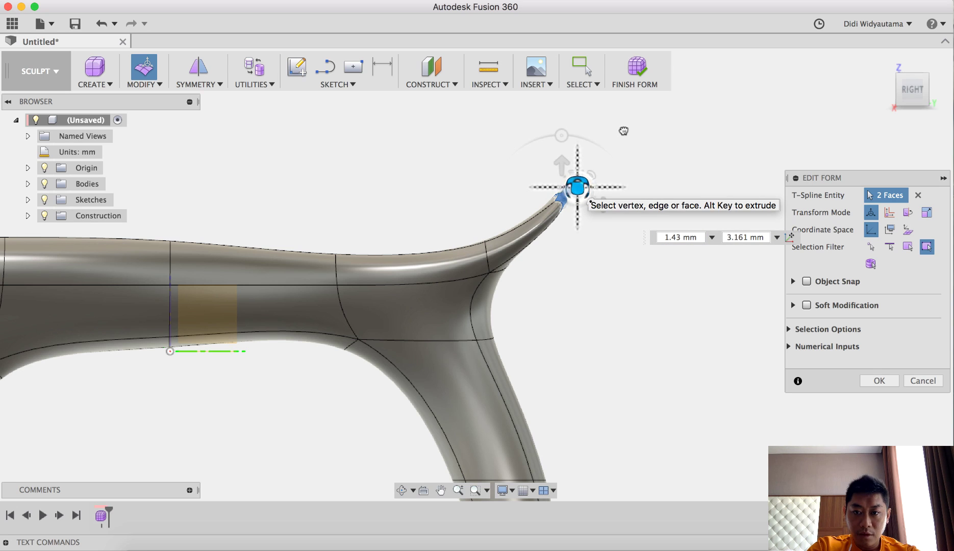
Try extruding the raised rear-edge faces farther up and outward, and inspect the resulting lip from above.
alt+drag(578, 186, 625, 105)
scroll(620, 188, down, 2)
middle_drag(609, 202, 541, 371)
scroll(525, 275, down, 2)
shift+middle_drag(630, 276, 594, 360)
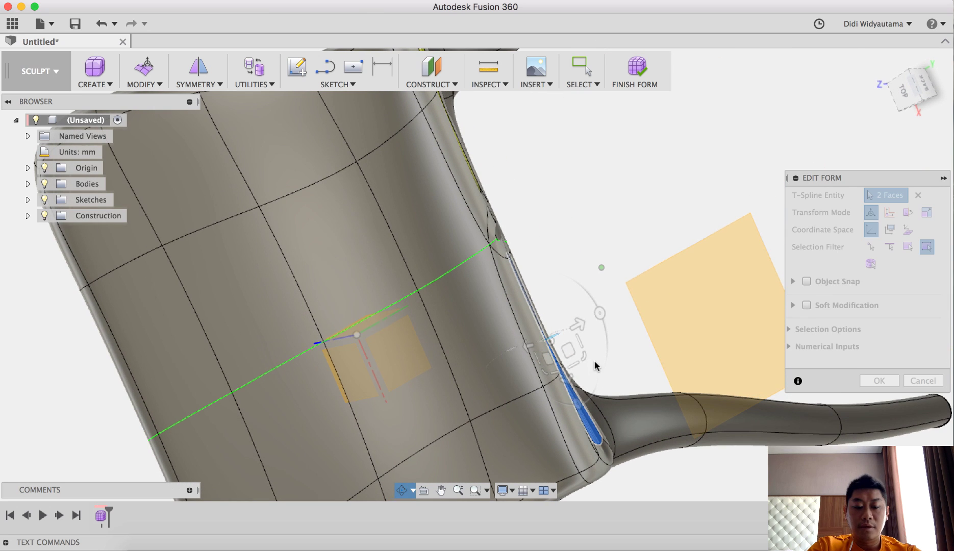
Undo all the trial extrusions, the rotation and the move of the seat's rear-edge faces.
click(104, 23)
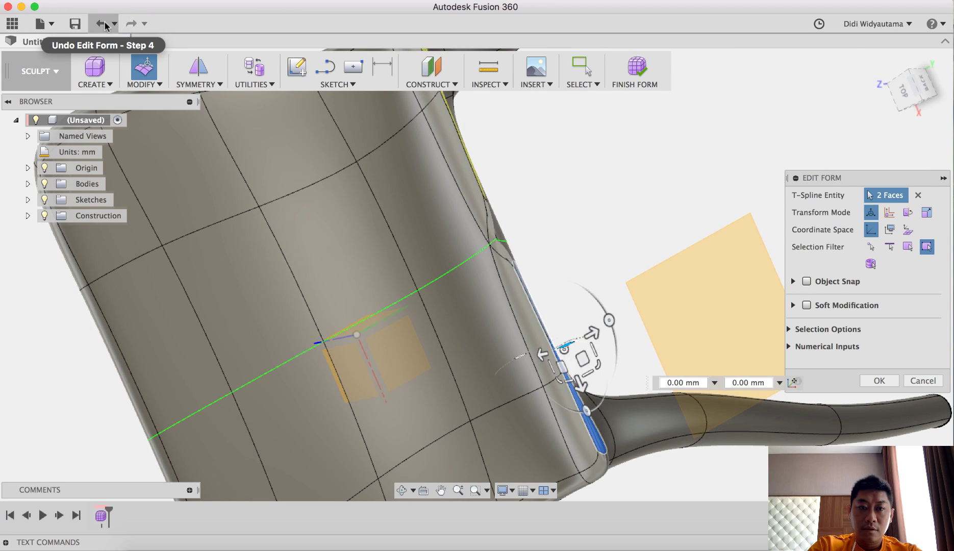
click(104, 24)
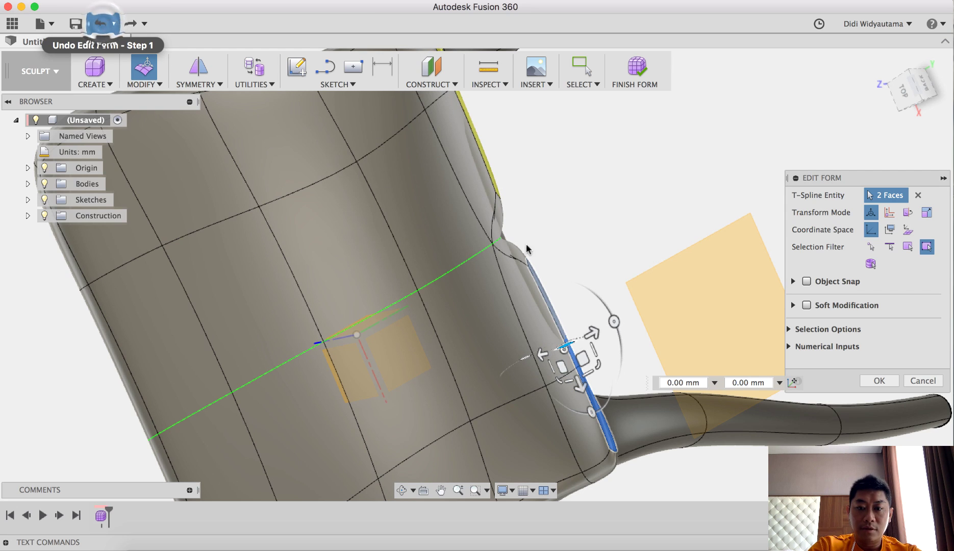
click(104, 23)
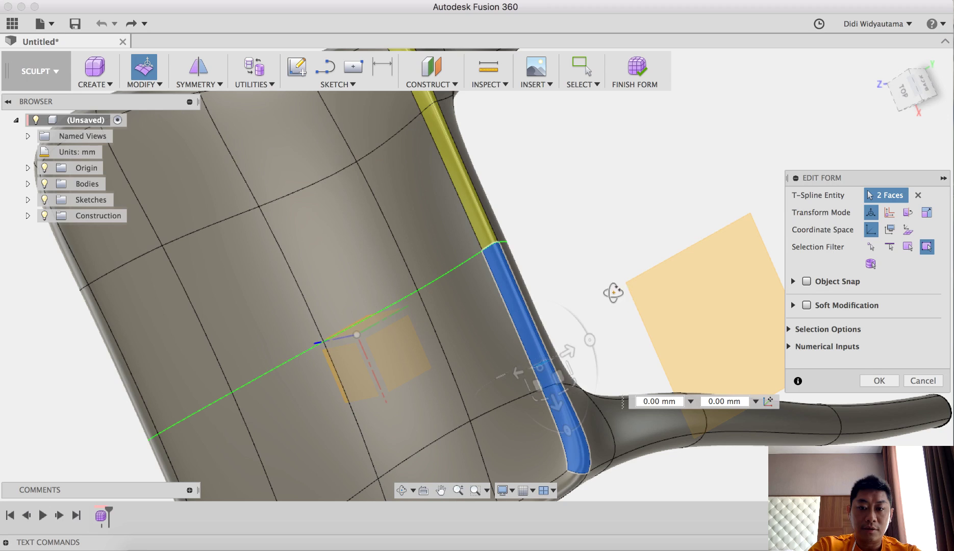
Cancel the open Edit Form and restart it with all four faces along the seat's rear edge, in the right view.
shift+middle_drag(613, 293, 582, 394)
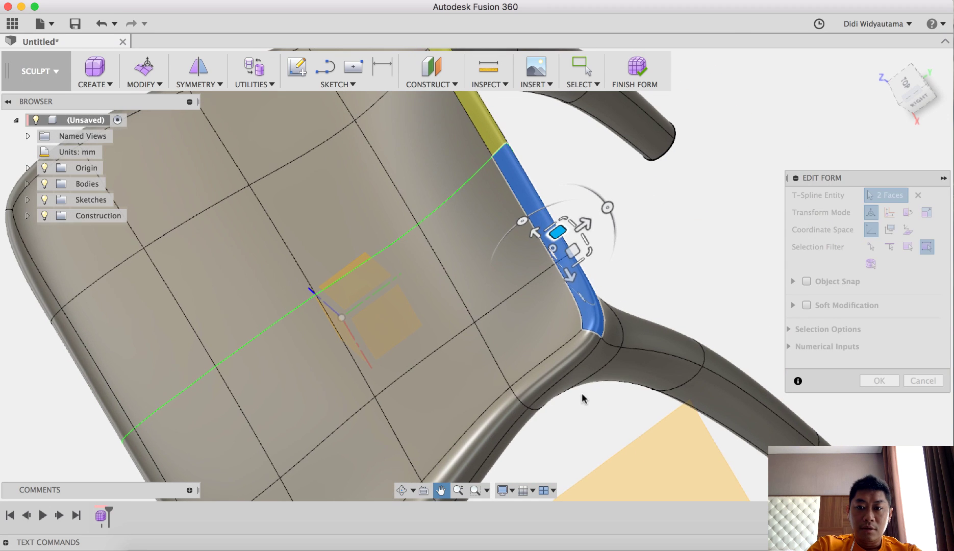
middle_drag(580, 195, 559, 308)
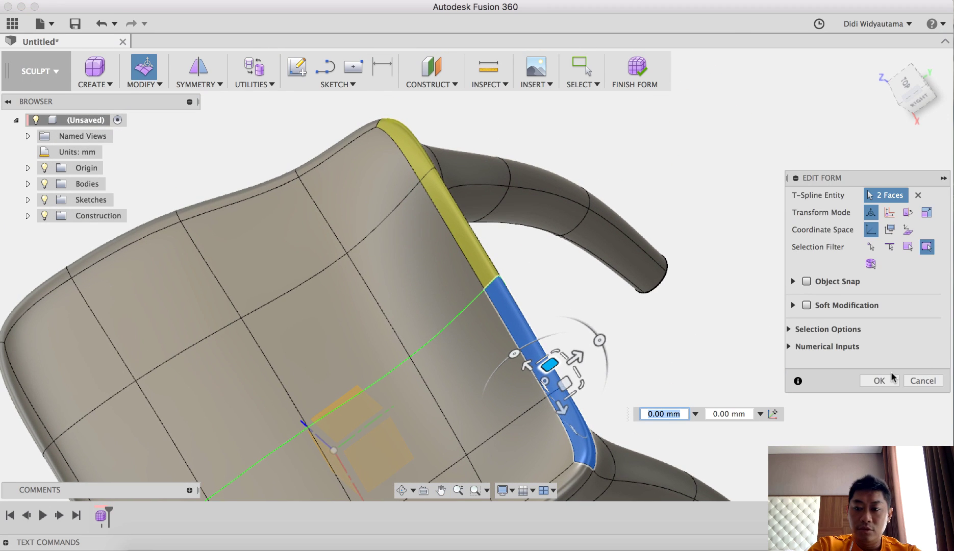
click(923, 381)
click(630, 296)
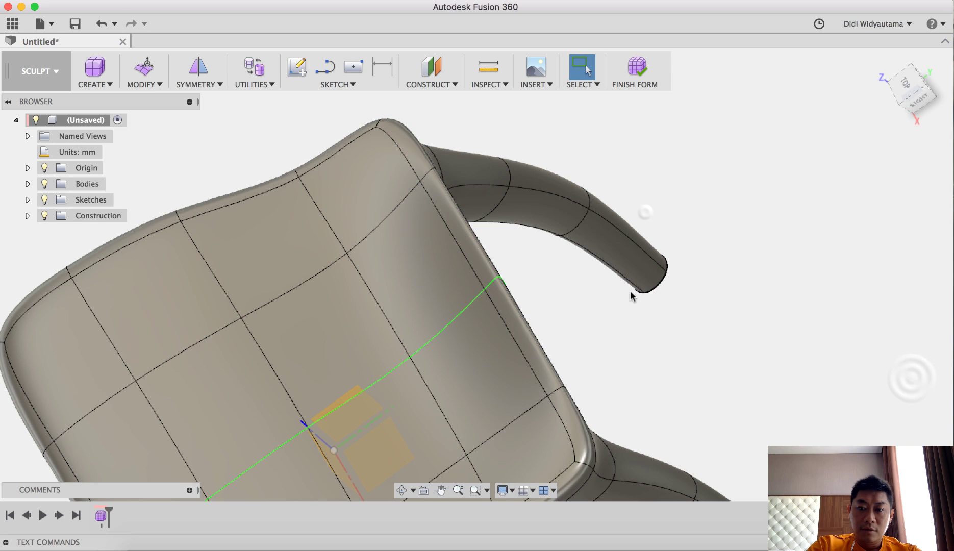
shift+middle_drag(630, 296, 526, 315)
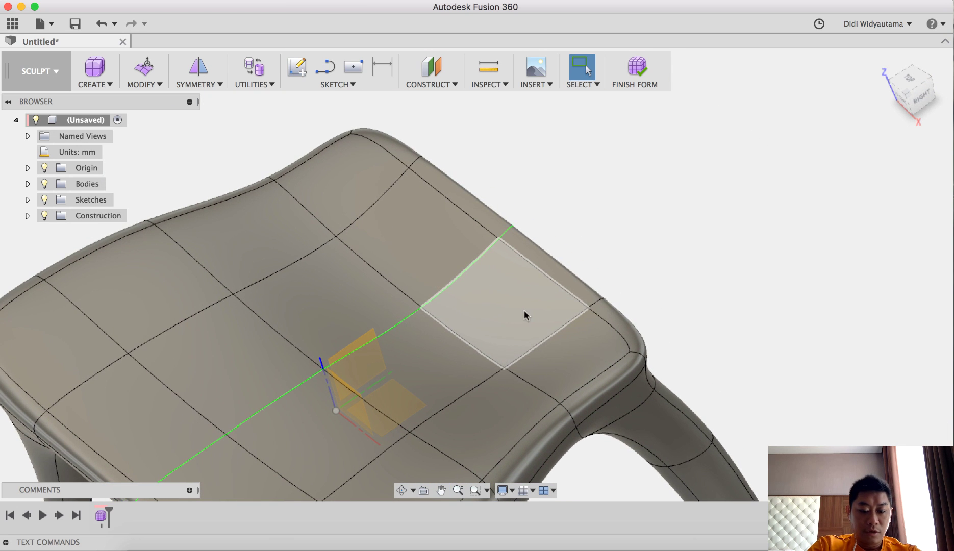
click(544, 259)
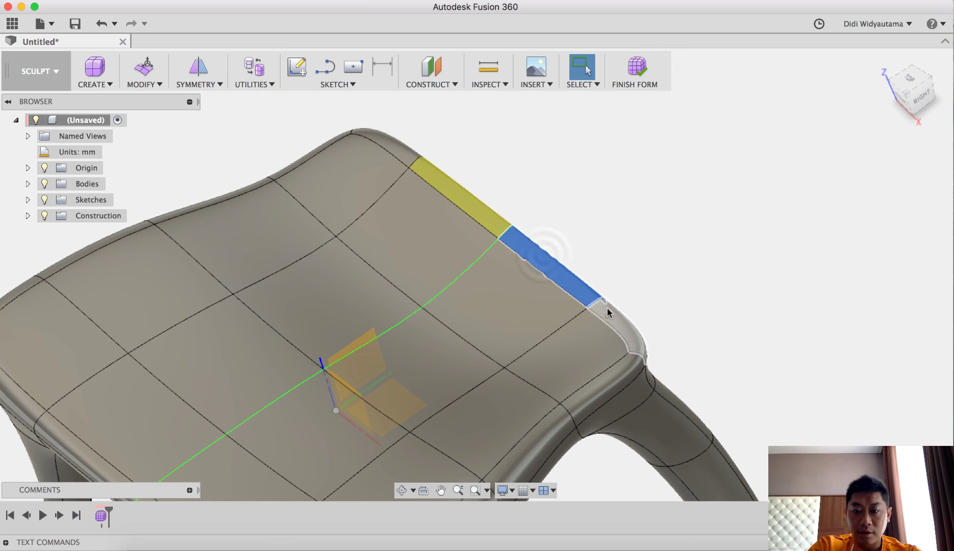
click(453, 192)
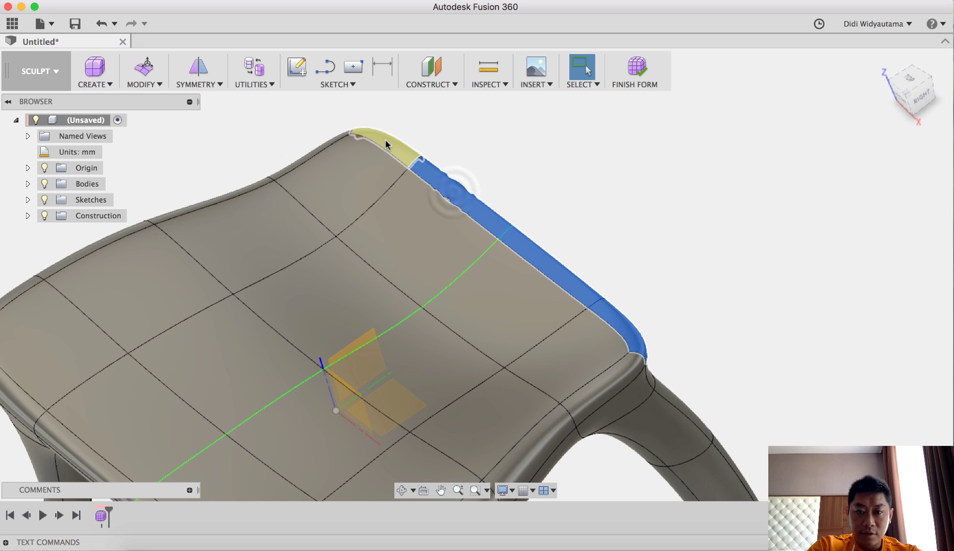
click(385, 139)
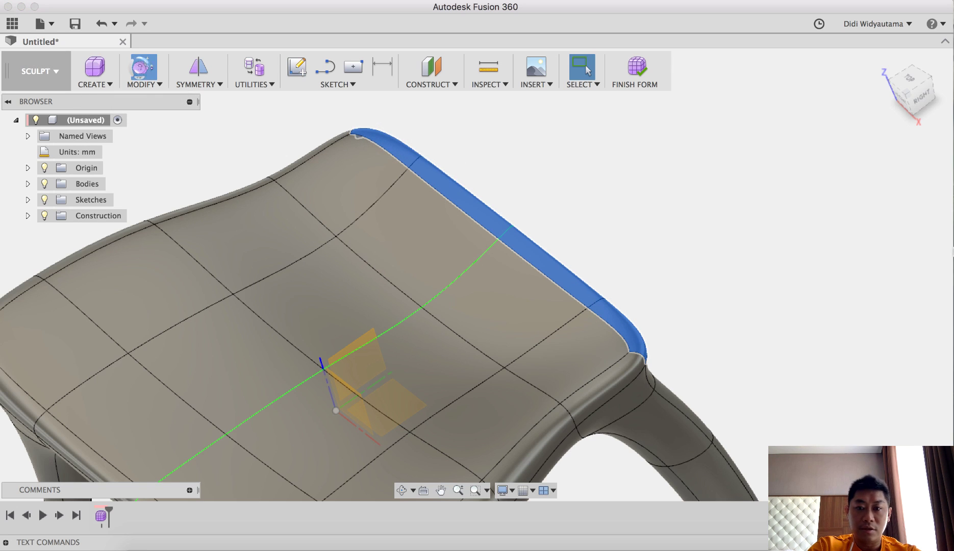
click(143, 68)
click(921, 100)
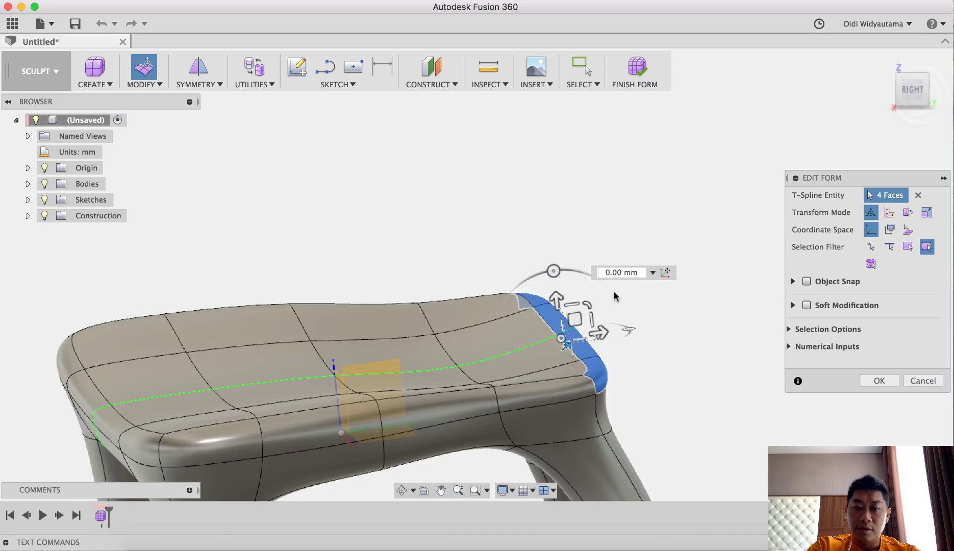
Extrude the four rear-edge faces about 6.61 mm outward and 7.21 mm up, and rotate them towards upright.
click(586, 357)
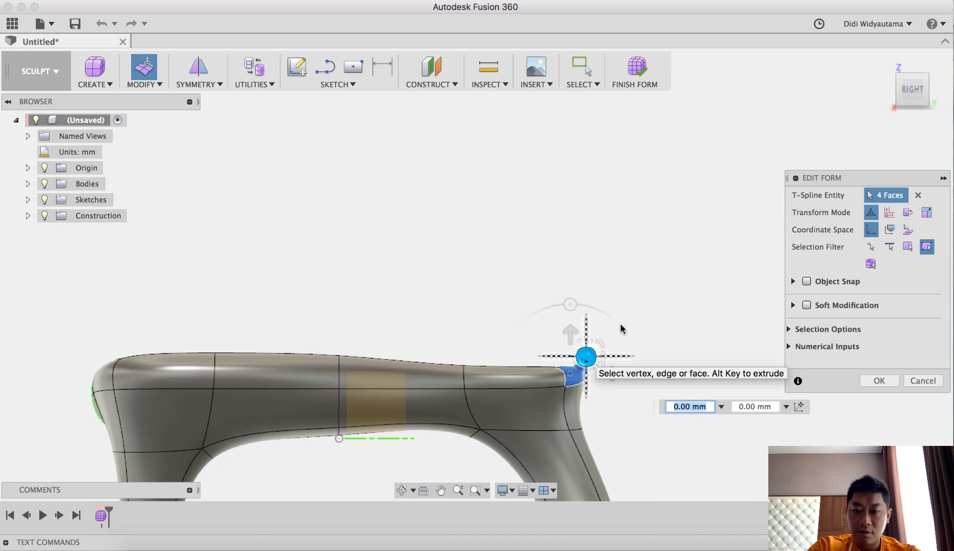
mouse_move(628, 320)
mouse_down()
mouse_move(628, 313)
mouse_move(623, 320)
mouse_up()
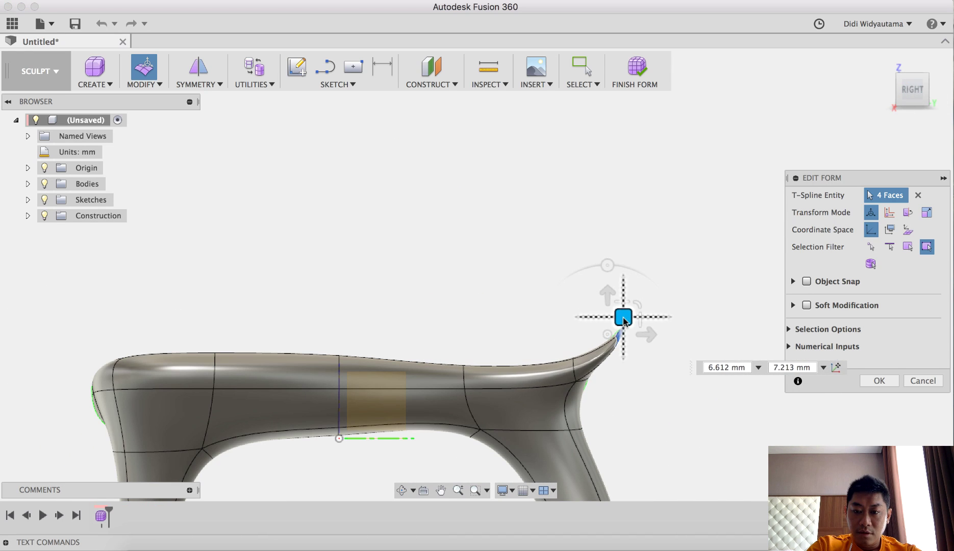
drag(607, 265, 598, 267)
drag(552, 289, 526, 294)
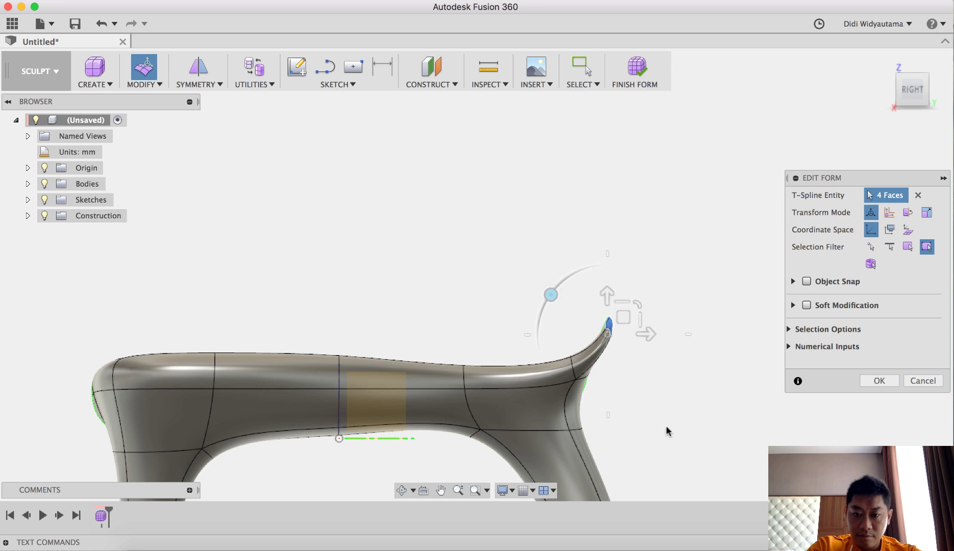
mouse_move(666, 426)
shift+middle_down()
mouse_move(691, 439)
mouse_move(656, 431)
shift+middle_up()
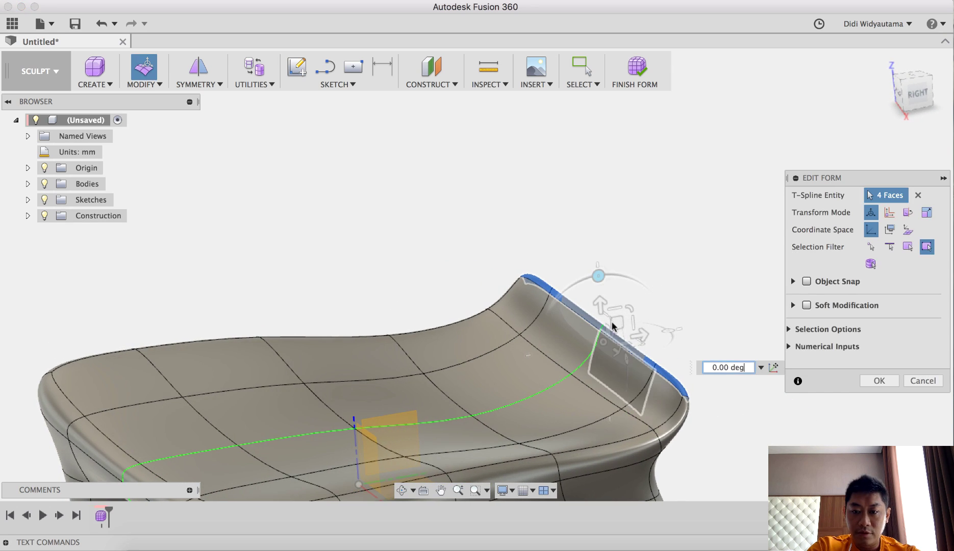
Shift the raised rear-edge faces by about -1.83 mm and -3.21 mm, and extrude them farther up and outward to form a taller lip.
click(917, 93)
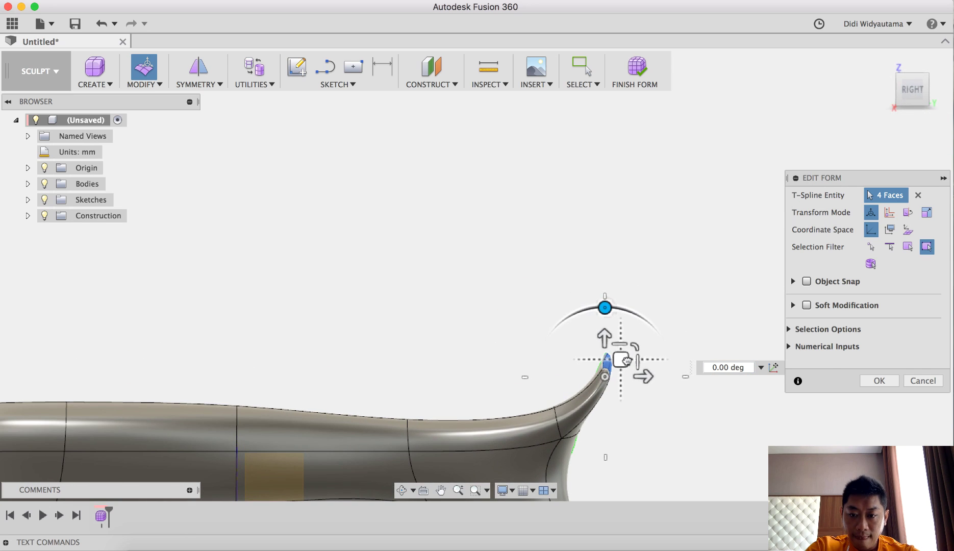
drag(626, 360, 611, 392)
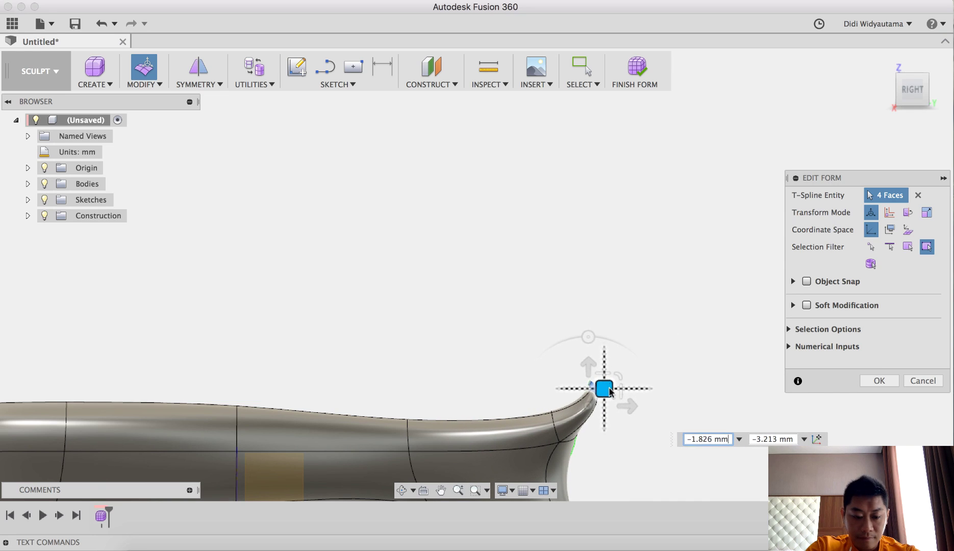
middle_drag(640, 333, 640, 333)
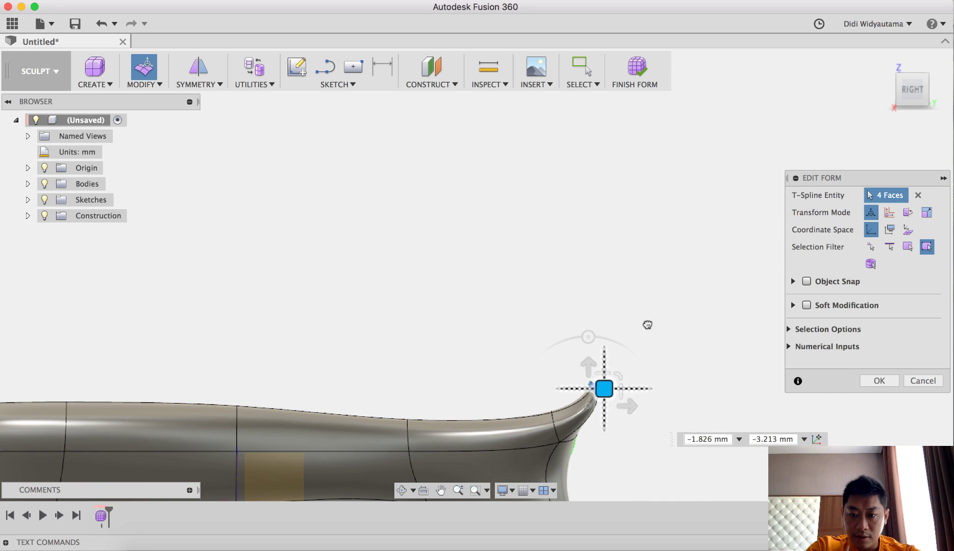
drag(647, 325, 660, 303)
shift+middle_drag(685, 471, 630, 475)
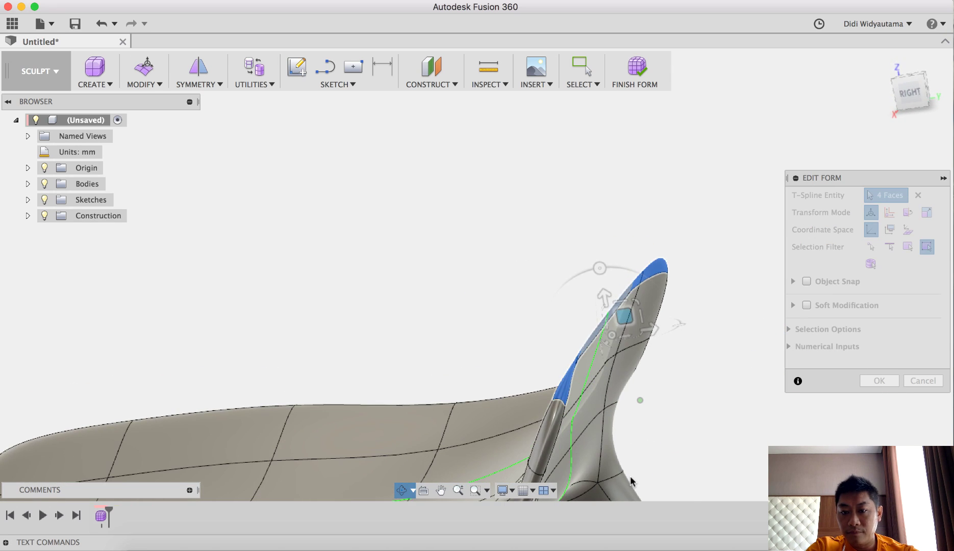
click(717, 240)
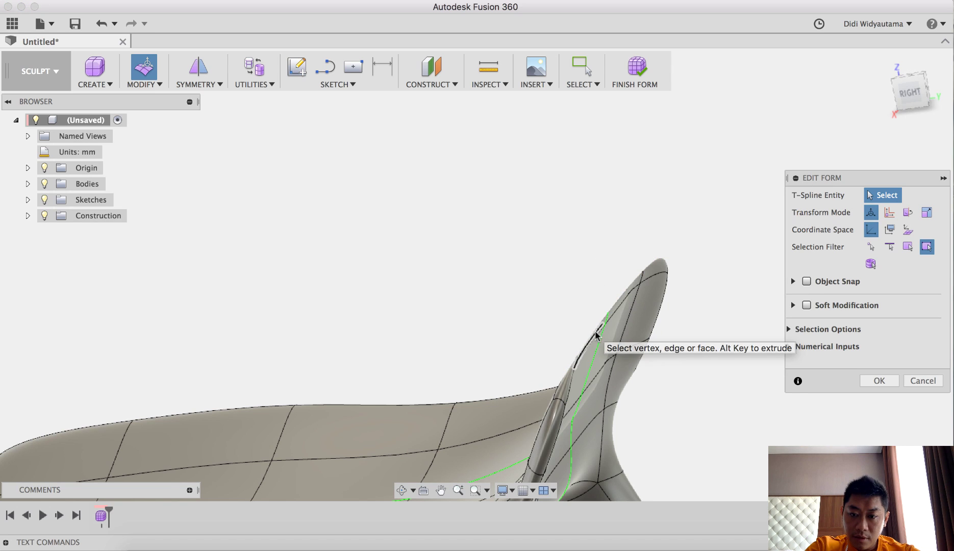
Select the four middle faces on the back of the raised lip and move them outward and slightly down in the side view.
scroll(592, 355, up, 4)
click(593, 355)
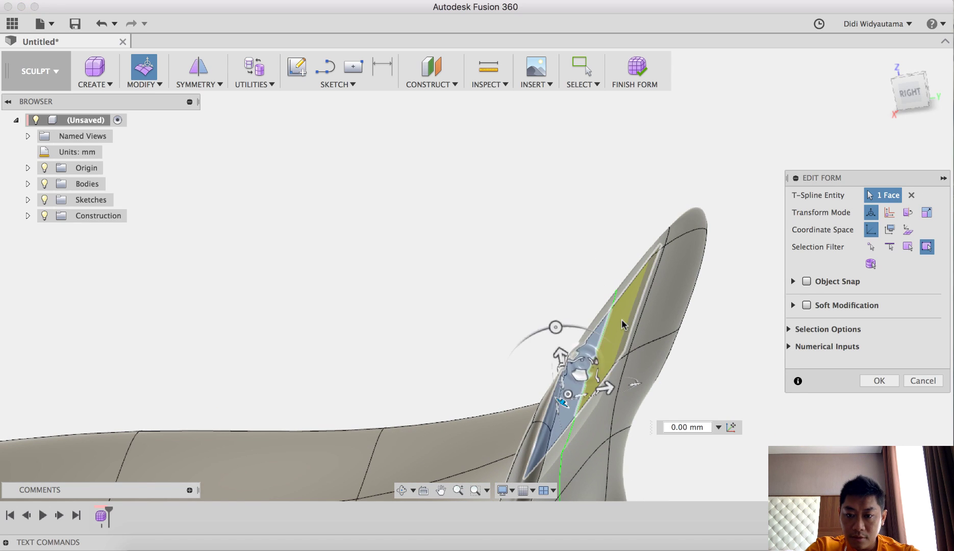
shift+click(621, 320)
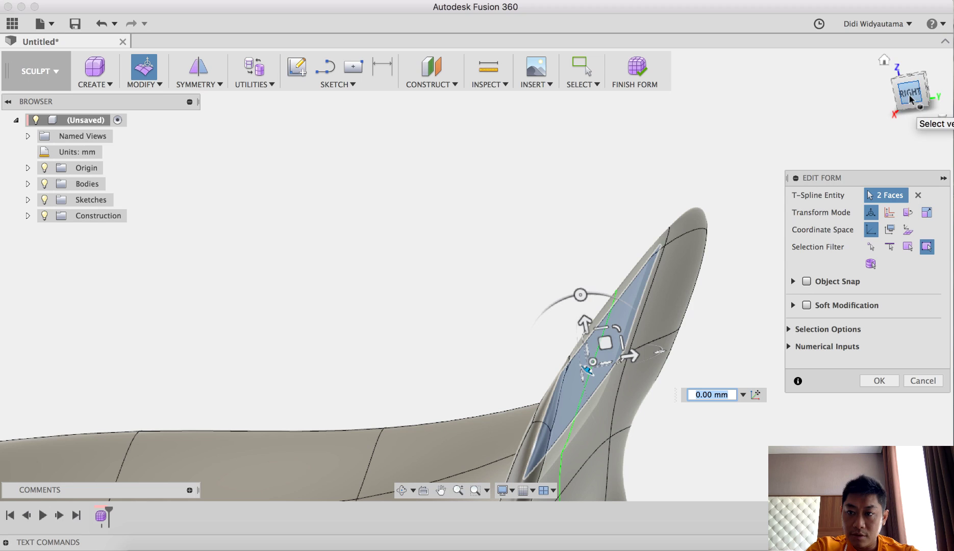
shift+middle_drag(661, 366, 409, 336)
scroll(666, 327, down, 3)
middle_drag(681, 366, 650, 305)
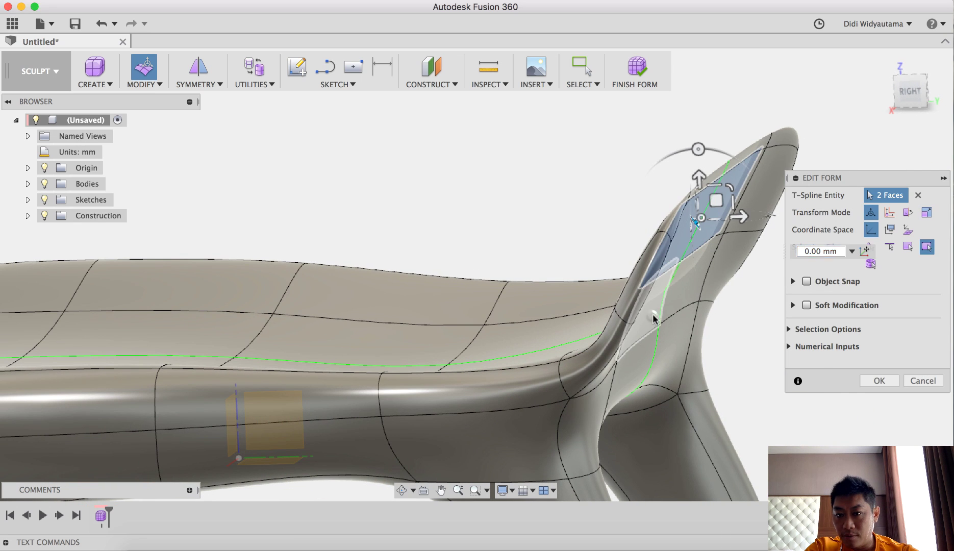
click(653, 317)
shift+click(695, 271)
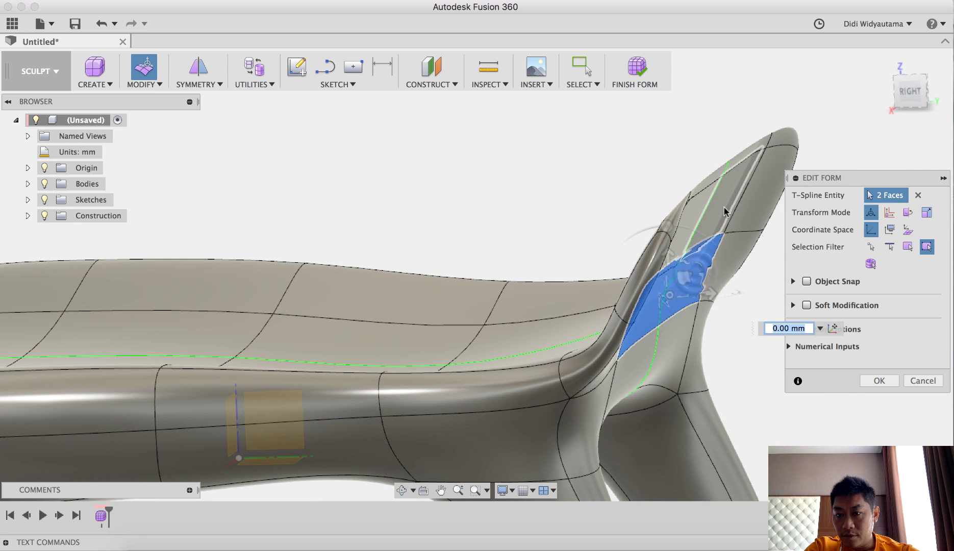
shift+click(725, 211)
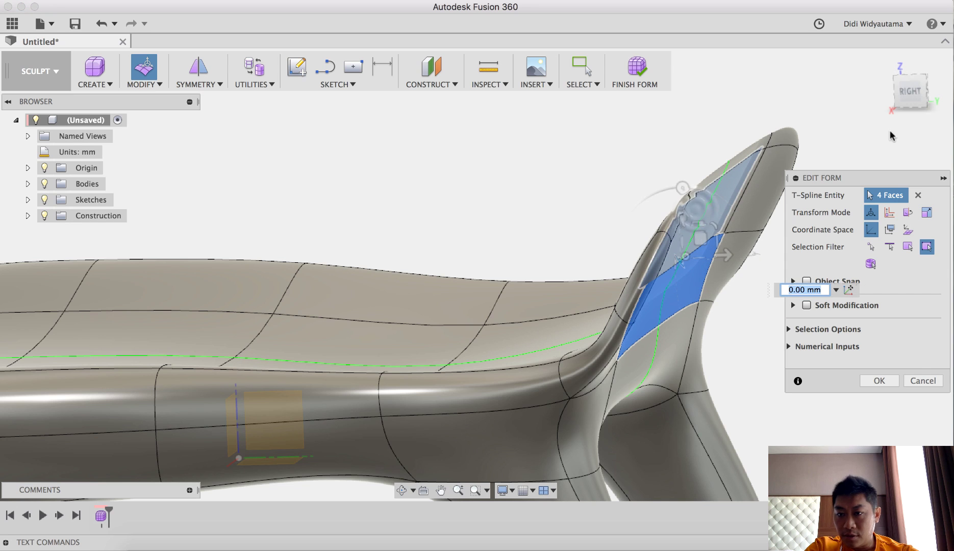
click(904, 116)
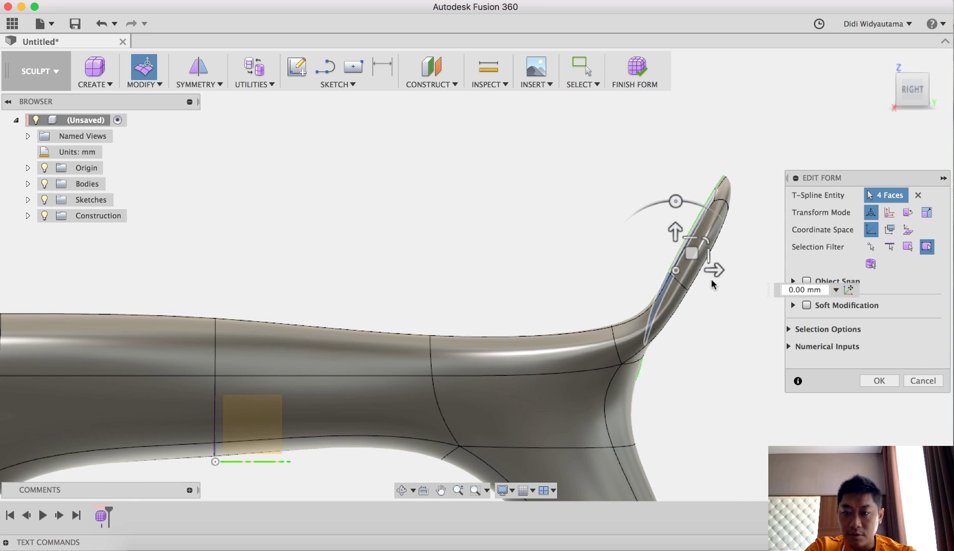
drag(687, 251, 736, 272)
click(722, 335)
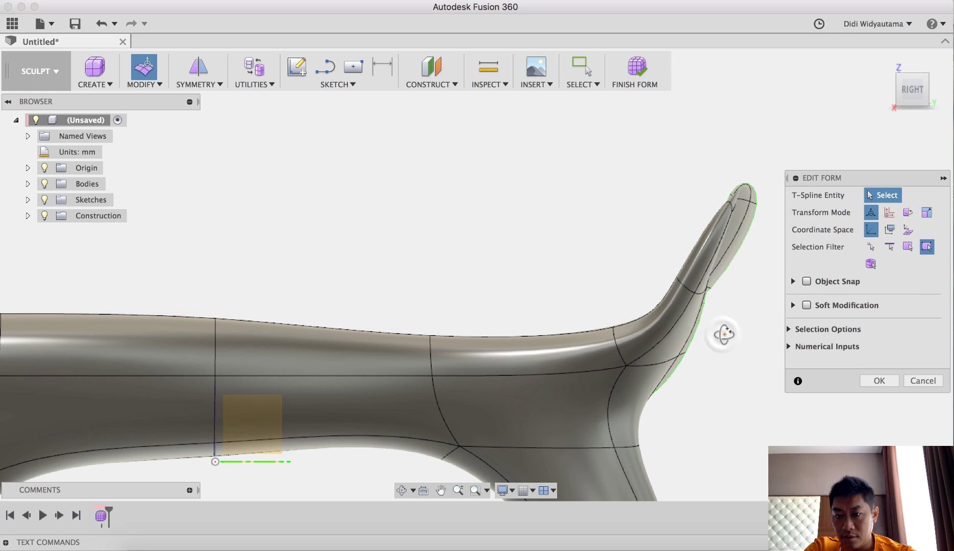
Move the upper middle face on the back of the lip about -3.83 mm inward and 1.44 mm up.
shift+middle_drag(723, 335, 715, 328)
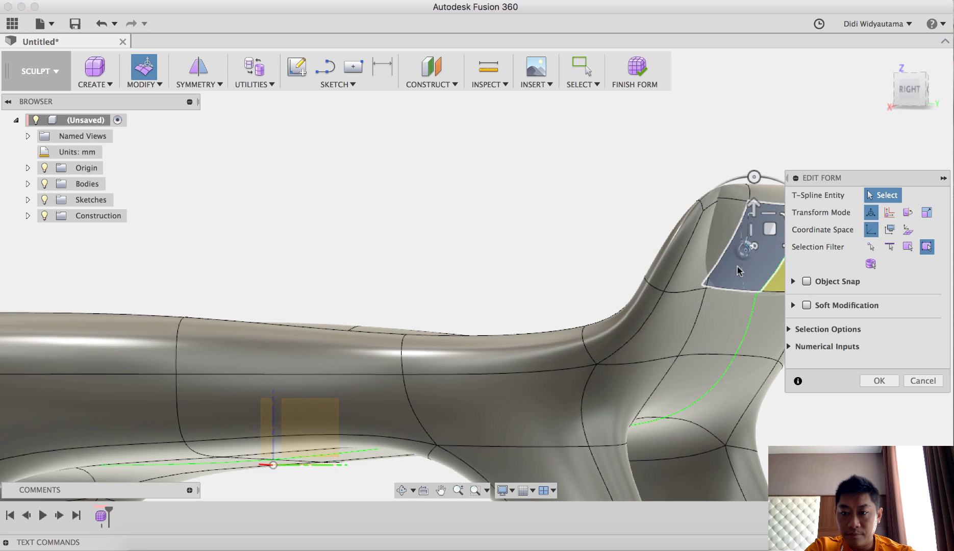
click(737, 270)
middle_drag(737, 271, 558, 284)
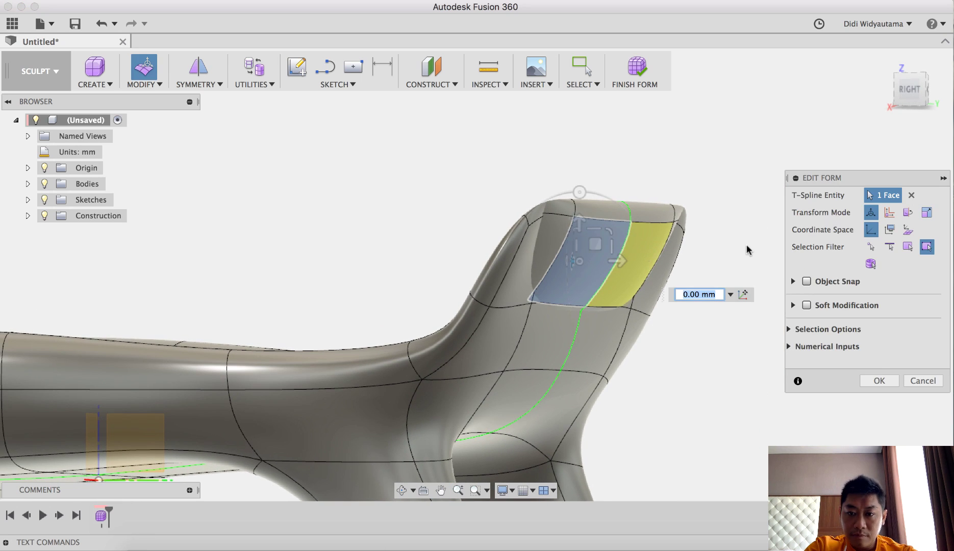
shift+middle_drag(746, 244, 704, 283)
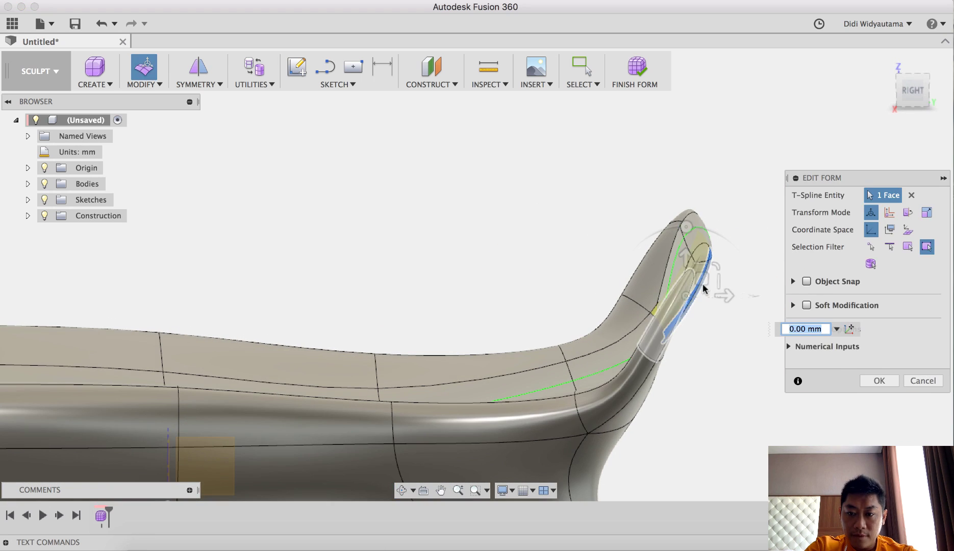
drag(704, 279, 661, 266)
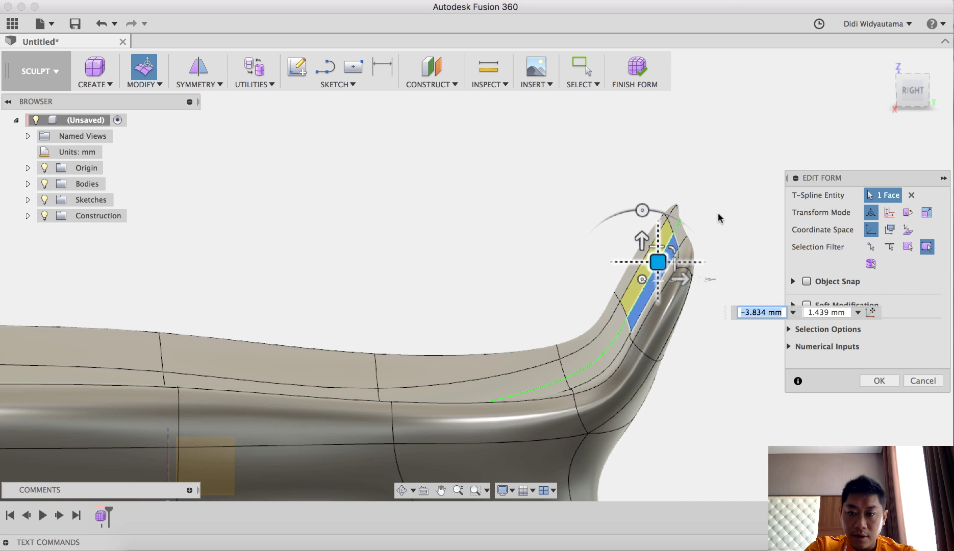
shift+middle_drag(731, 242, 788, 119)
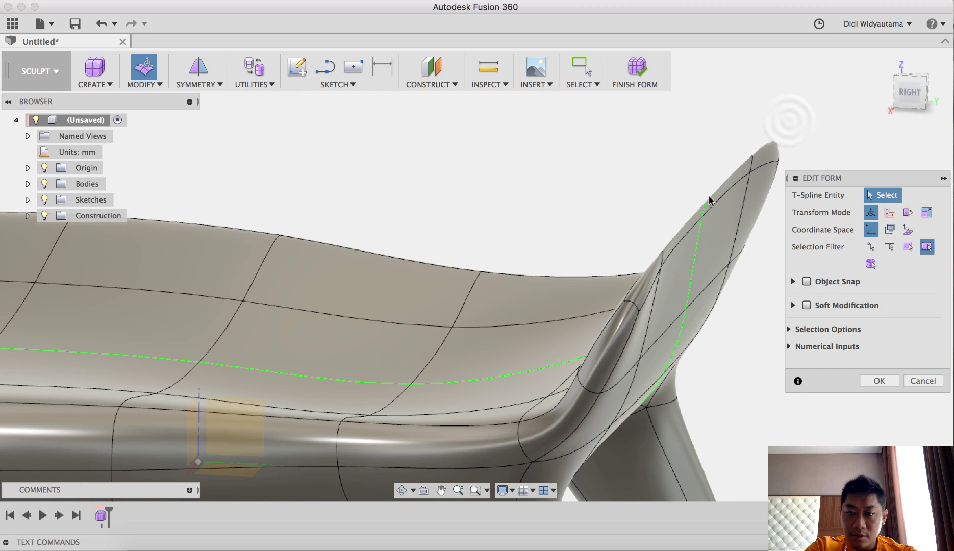
Select the upper middle face on the back of the lip again and move it slightly outward in the right view.
shift+middle_drag(681, 396, 622, 343)
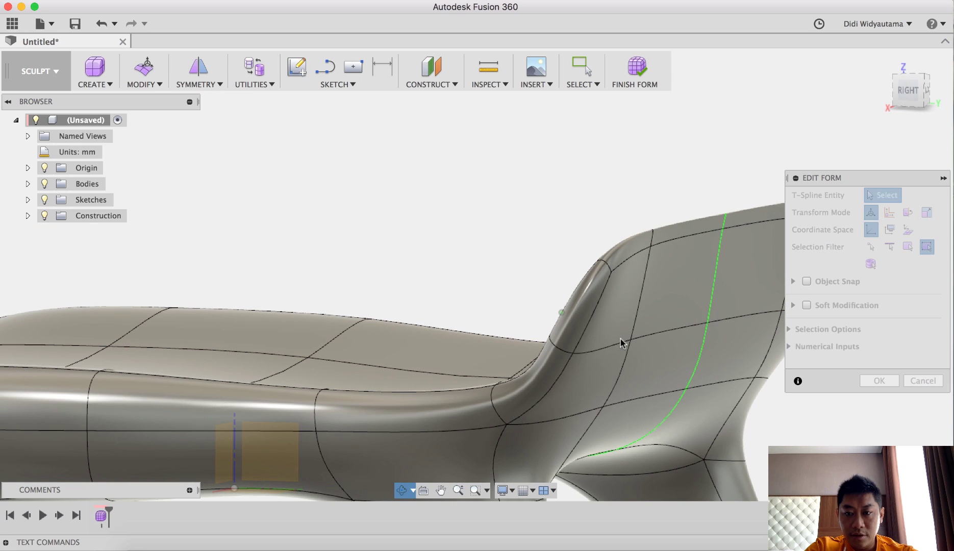
click(689, 269)
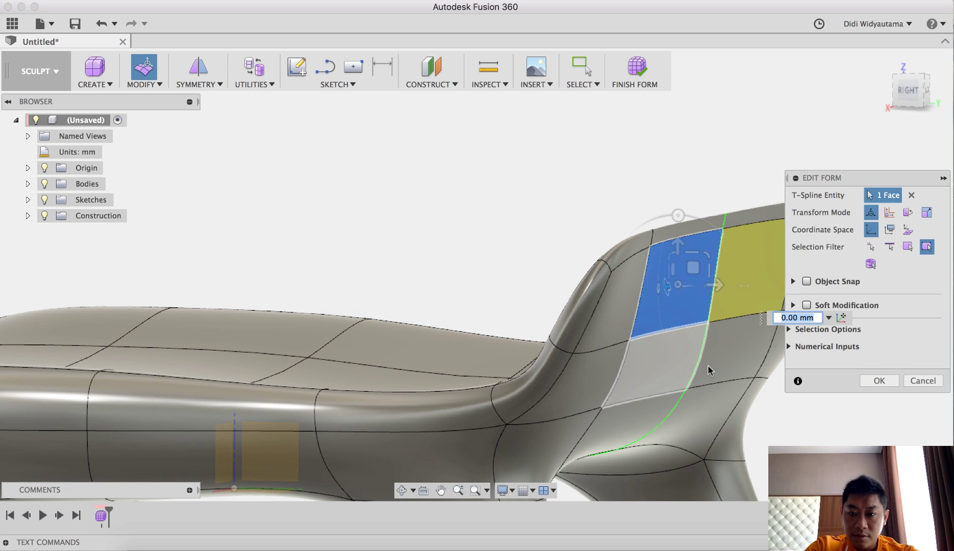
shift+middle_drag(707, 365, 592, 351)
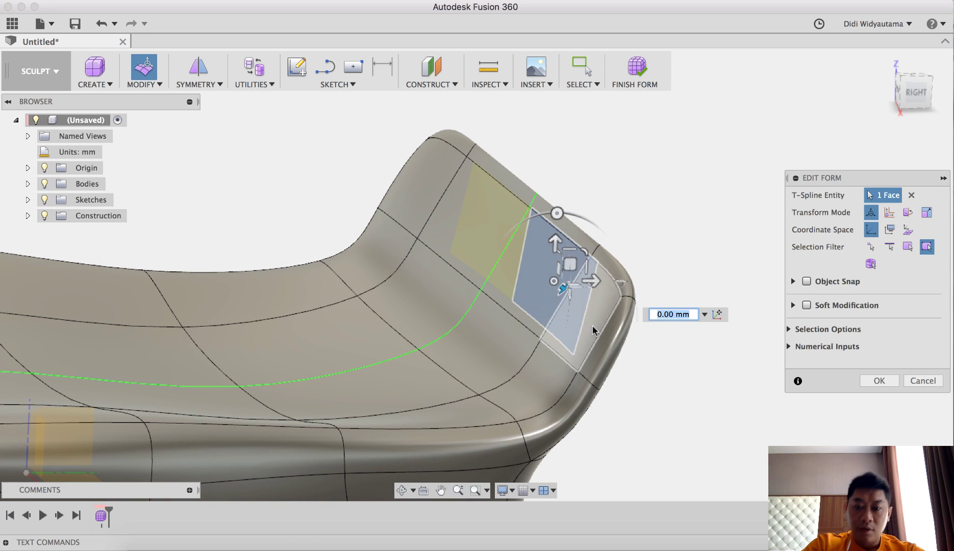
click(913, 90)
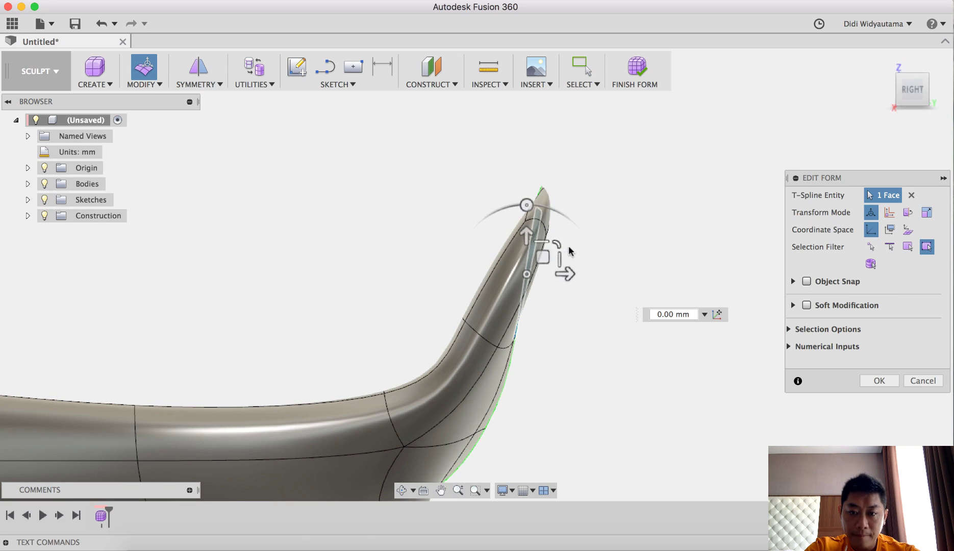
drag(544, 258, 584, 266)
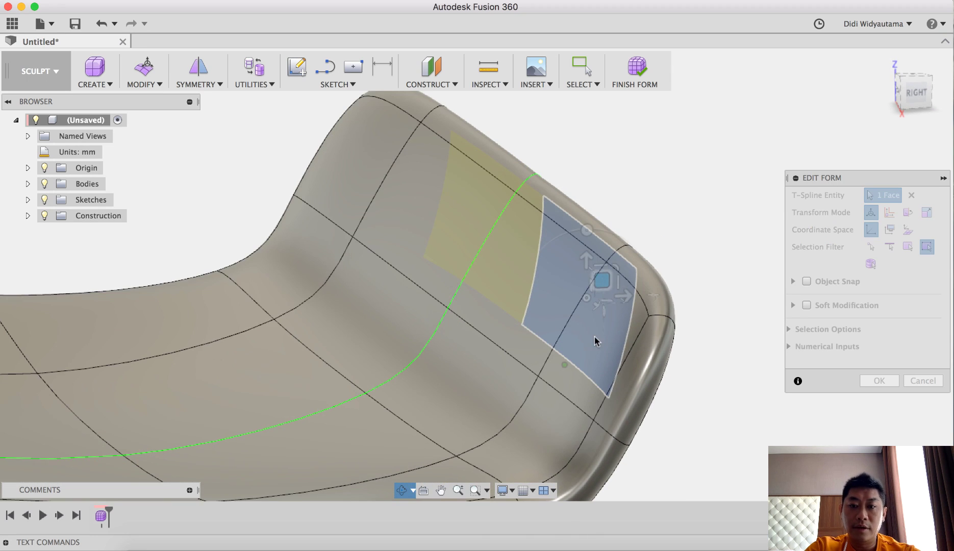
click(639, 169)
Select the upward-facing end face at the outer corner of the rear lip and extrude it about 9.94 mm up and 0.92 mm outward.
shift+middle_drag(667, 170, 612, 344)
click(613, 343)
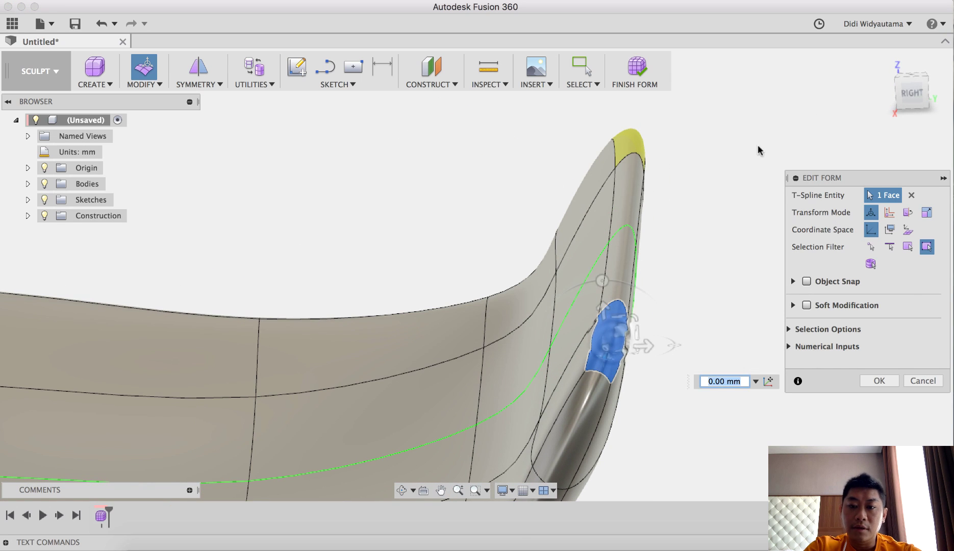
click(911, 97)
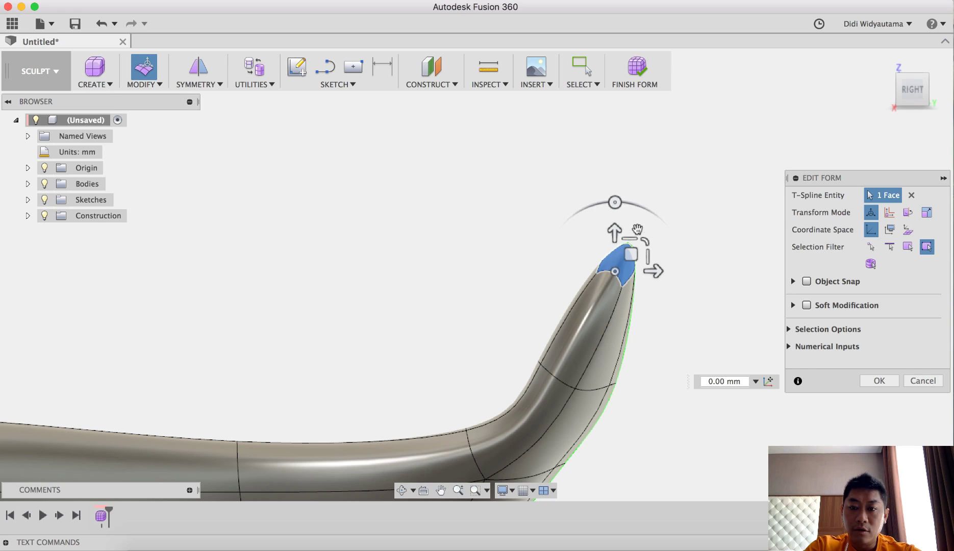
click(632, 254)
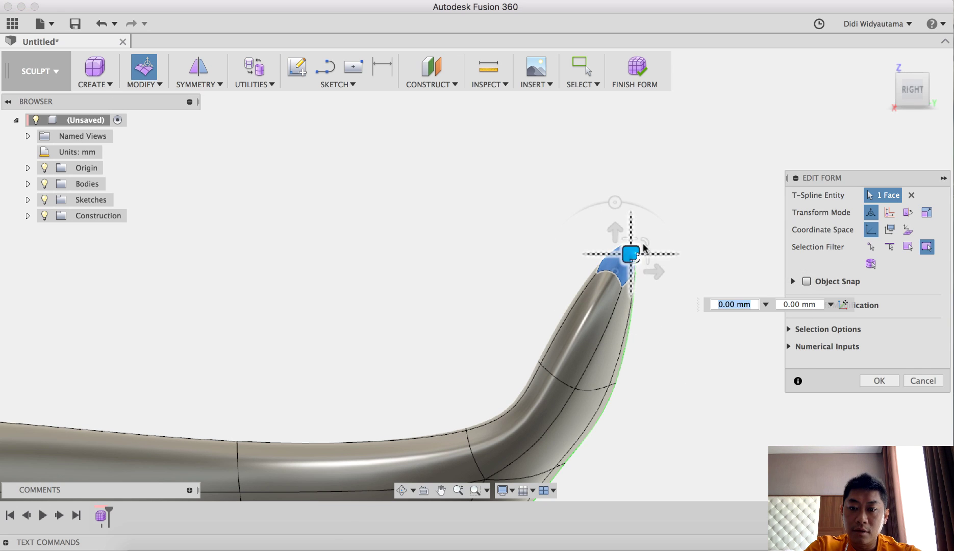
drag(676, 148, 651, 116)
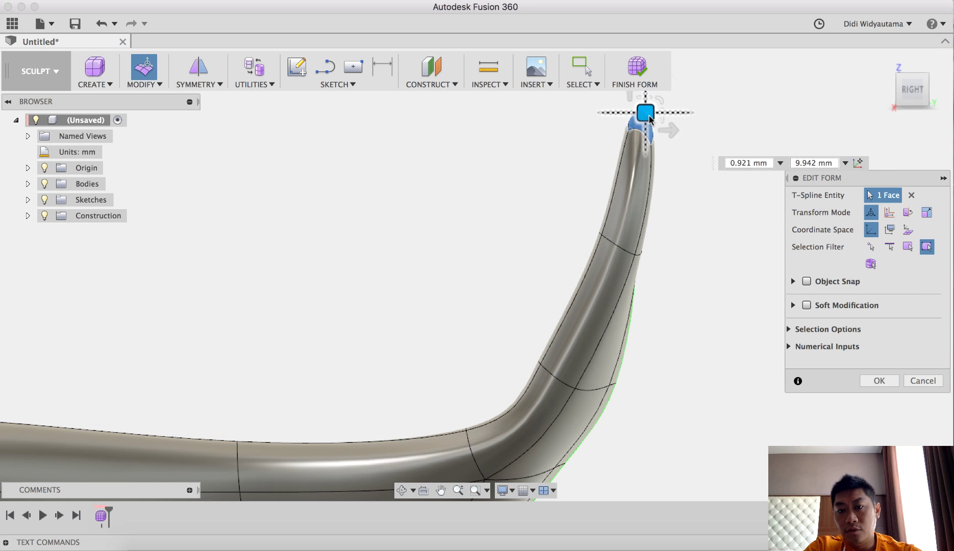
scroll(684, 235, down, 3)
middle_drag(684, 235, 620, 439)
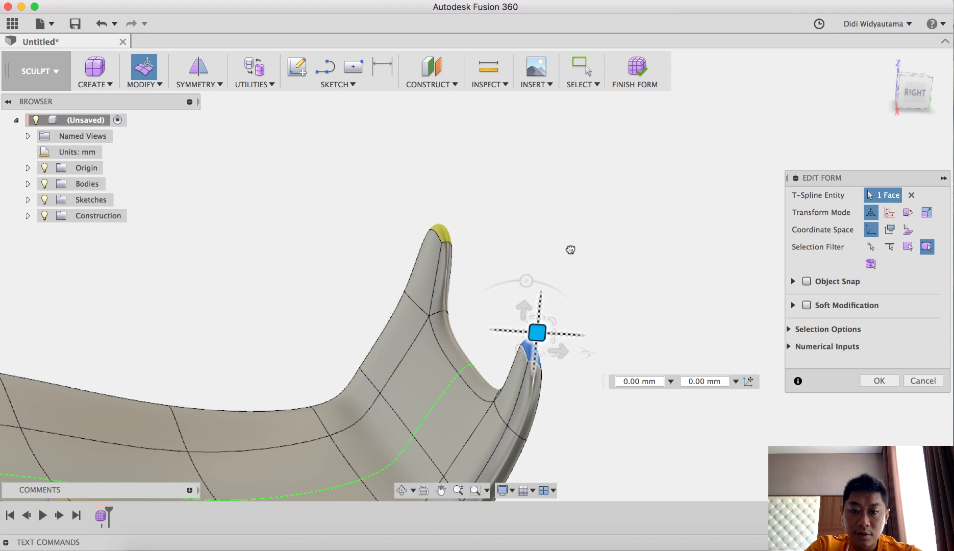
Raise the selected tip face of the rear post a little farther to lengthen both mirrored posts, and clear the selection.
drag(575, 235, 583, 194)
scroll(610, 327, down, 3)
shift+middle_drag(615, 382, 641, 393)
click(432, 233)
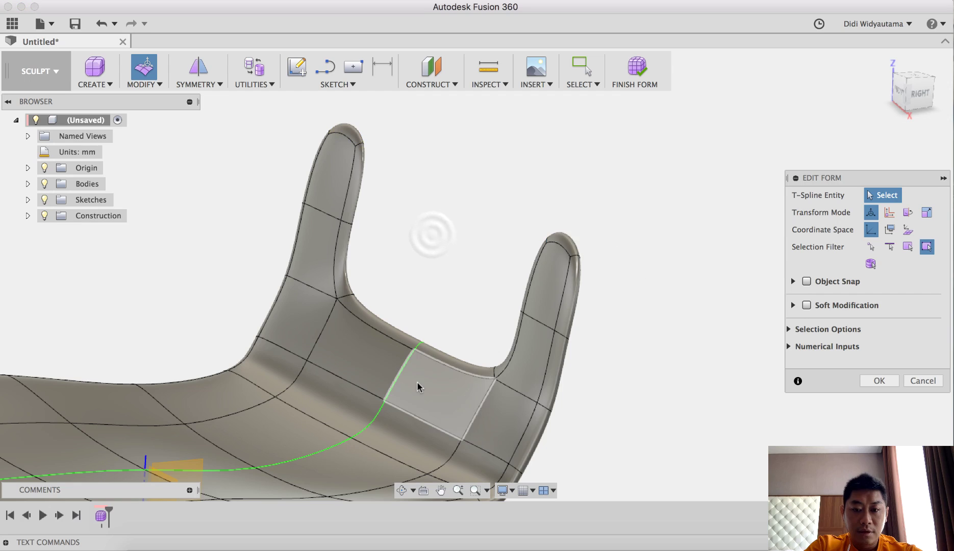
Select the rear post's tip face and extrude it 45 mm upward to form two tall backrest posts.
shift+middle_drag(440, 366, 472, 368)
scroll(595, 223, down, 3)
shift+middle_drag(595, 223, 604, 295)
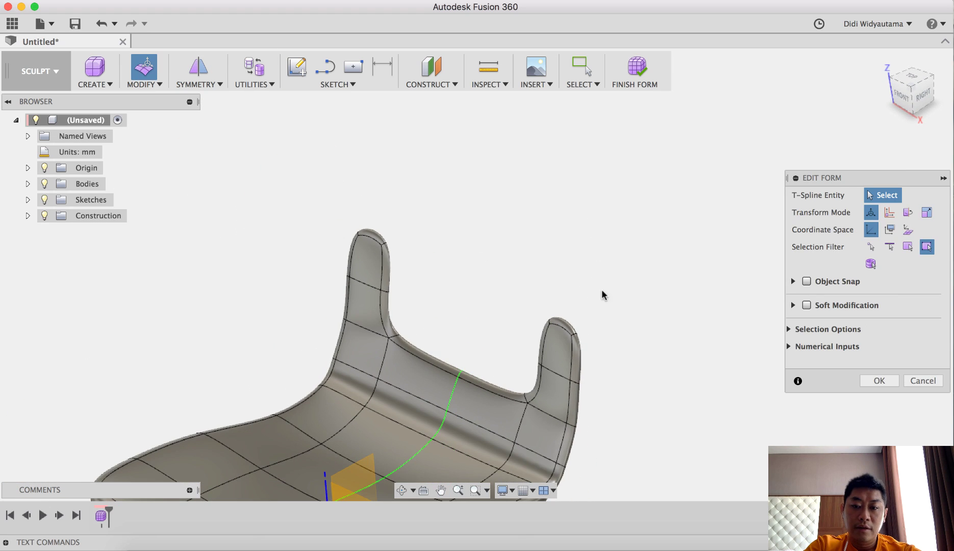
click(569, 323)
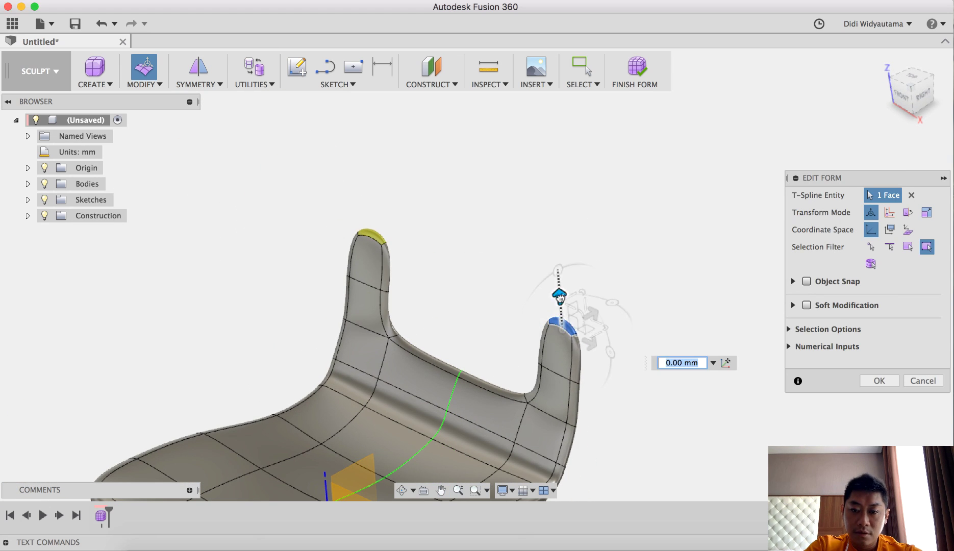
drag(562, 209, 567, 141)
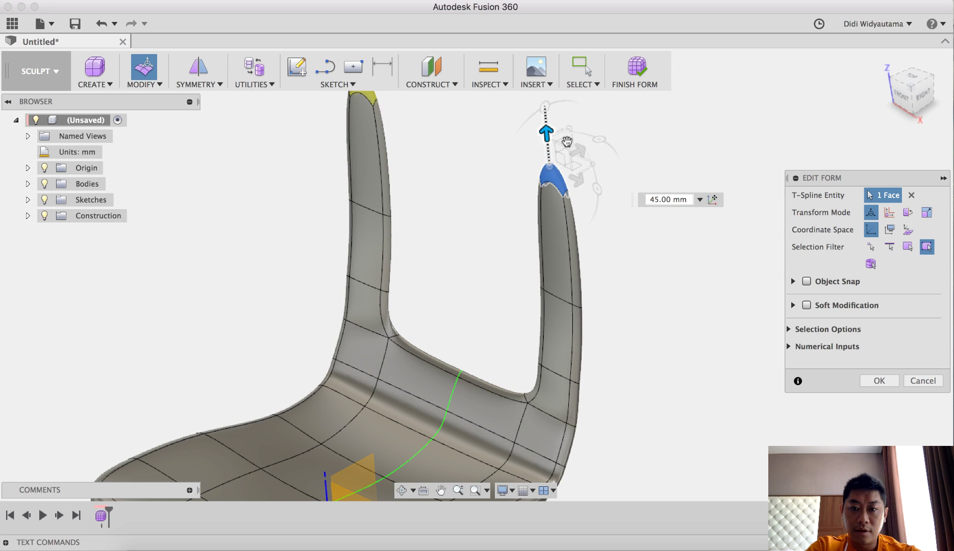
click(470, 243)
shift+middle_drag(470, 295, 408, 417)
middle_drag(473, 275, 507, 305)
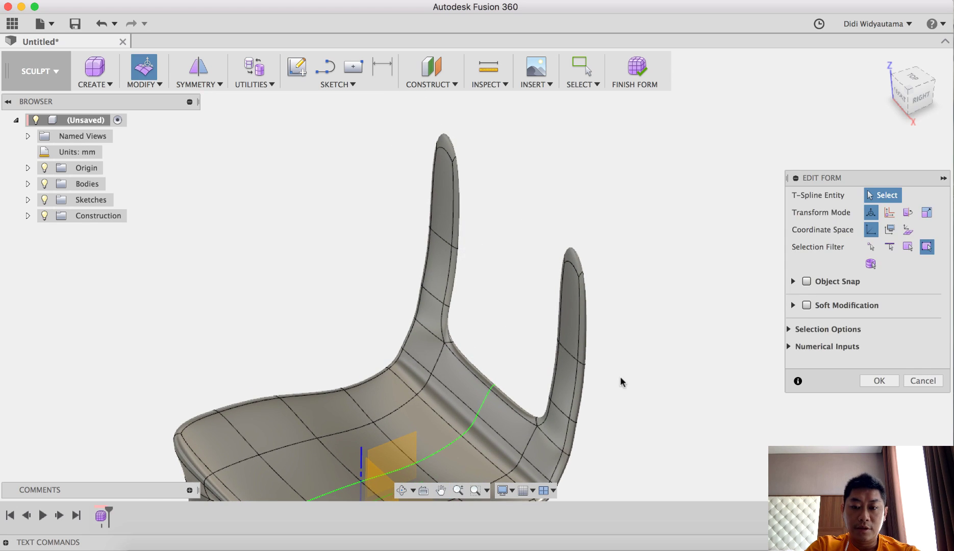
shift+middle_drag(622, 383, 629, 414)
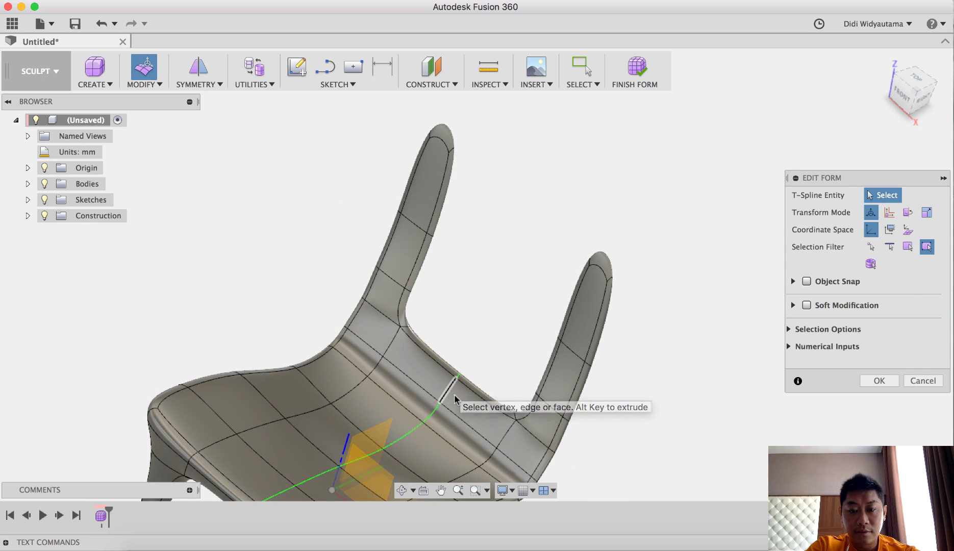
scroll(458, 384, up, 3)
click(462, 407)
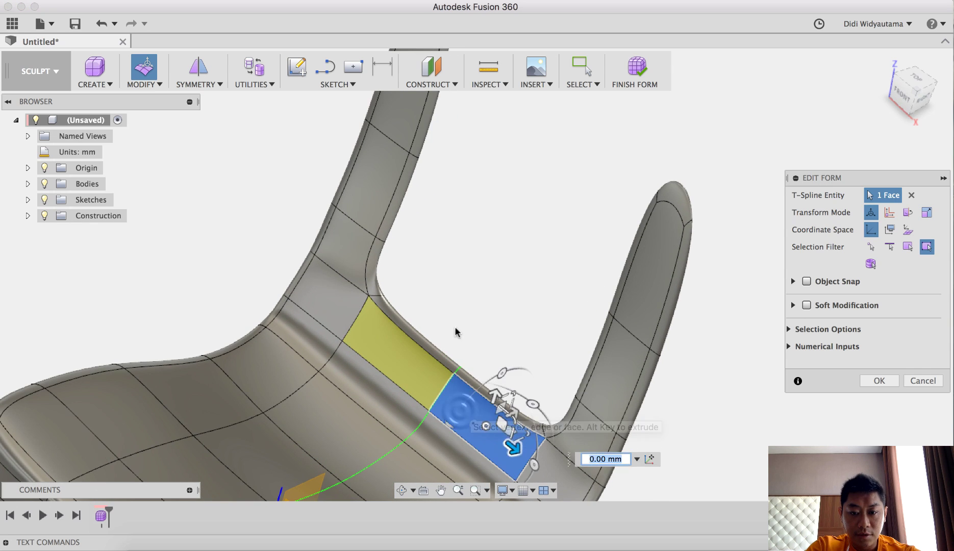
shift+middle_drag(454, 326, 525, 391)
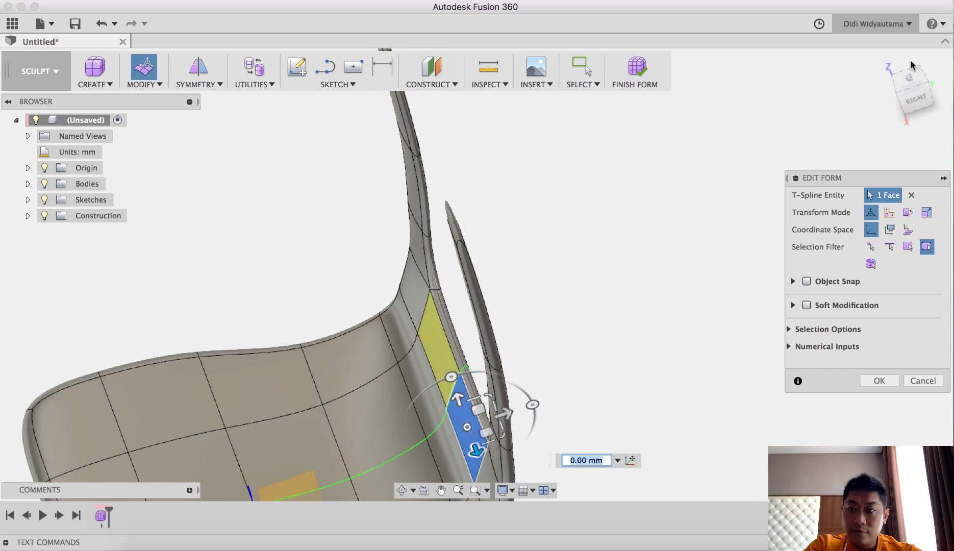
middle_drag(589, 306, 571, 161)
click(498, 314)
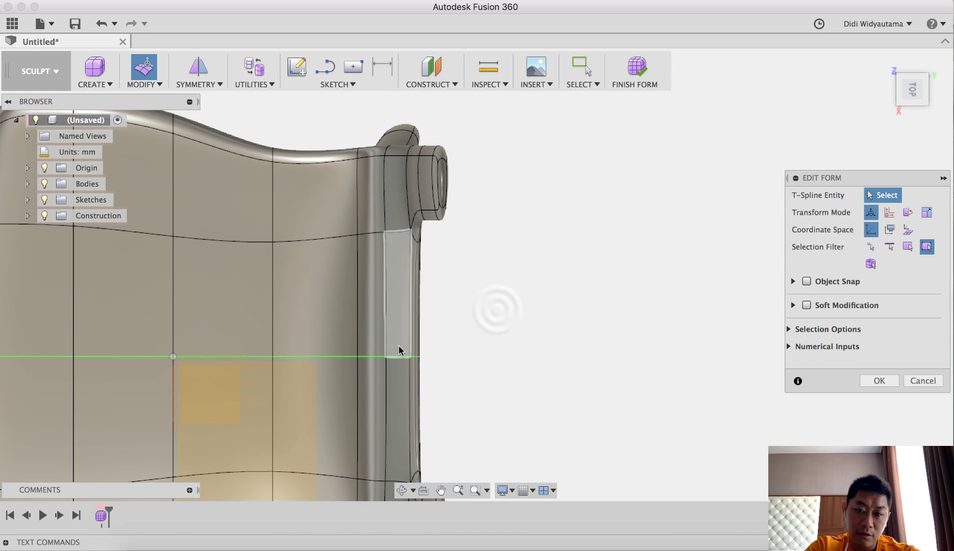
click(396, 374)
click(523, 309)
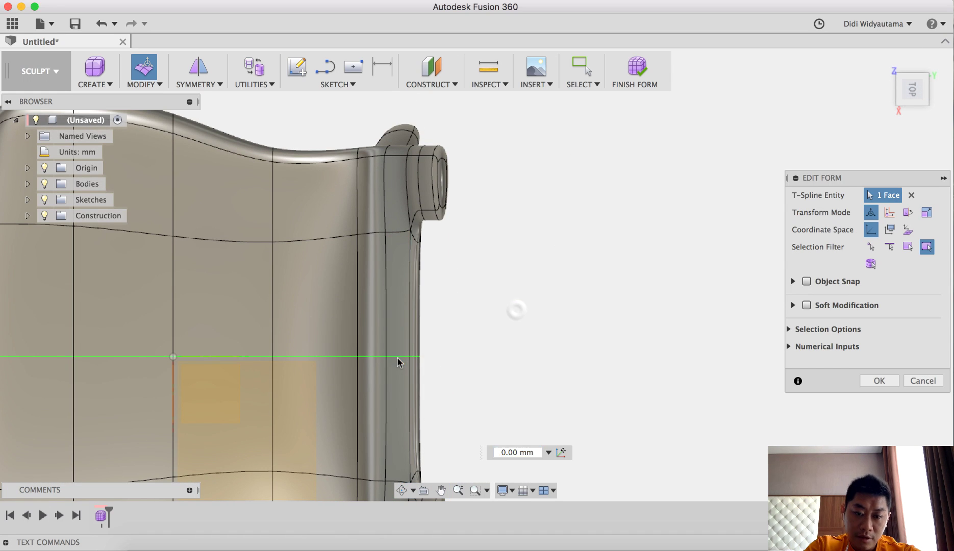
Select the three symmetry-line edges across the rear lip between the posts and move them 5 mm outward in the top view.
click(398, 358)
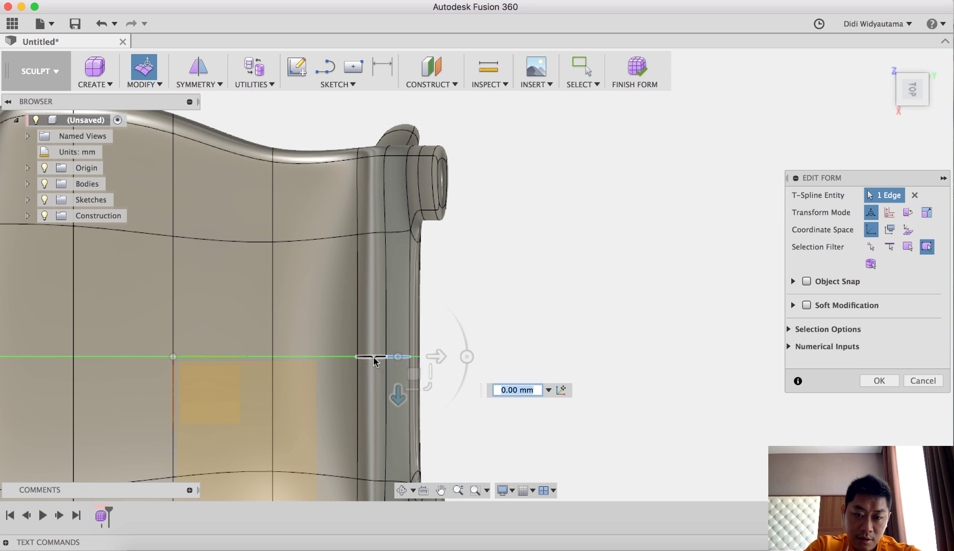
scroll(418, 359, up, 5)
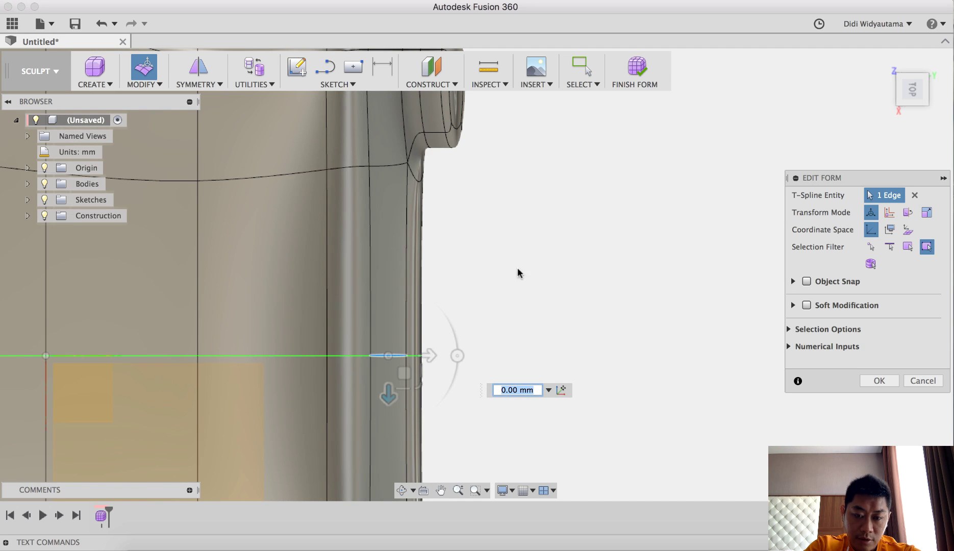
middle_drag(529, 370, 444, 326)
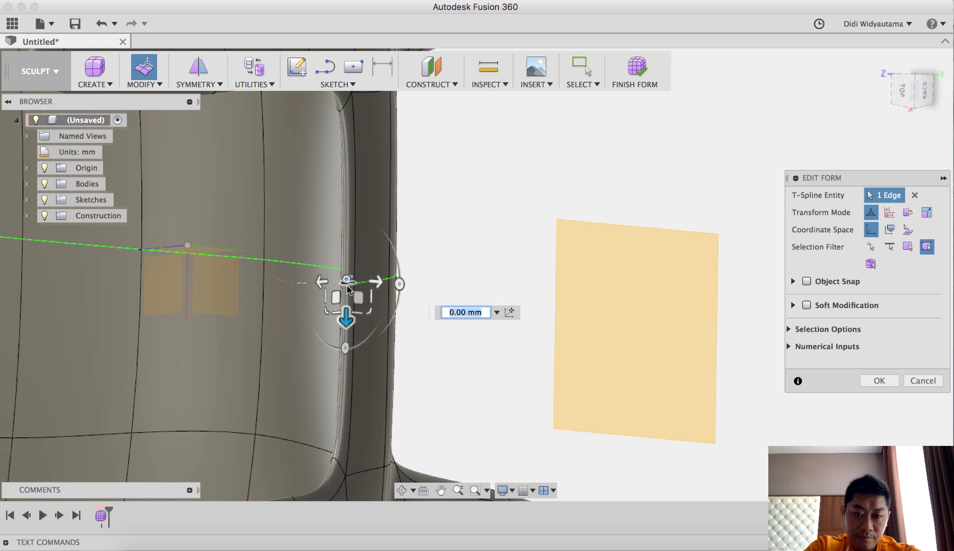
shift+middle_drag(347, 285, 349, 284)
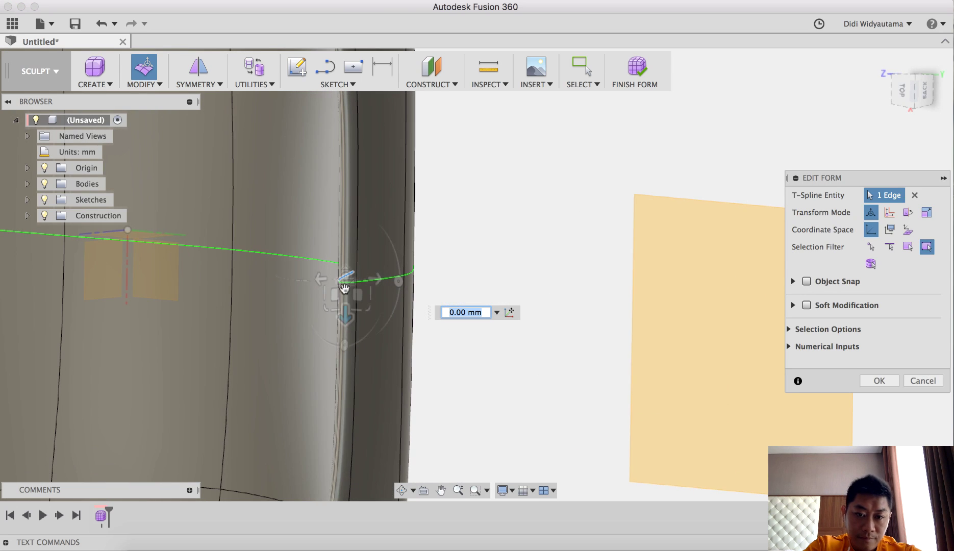
shift+click(374, 282)
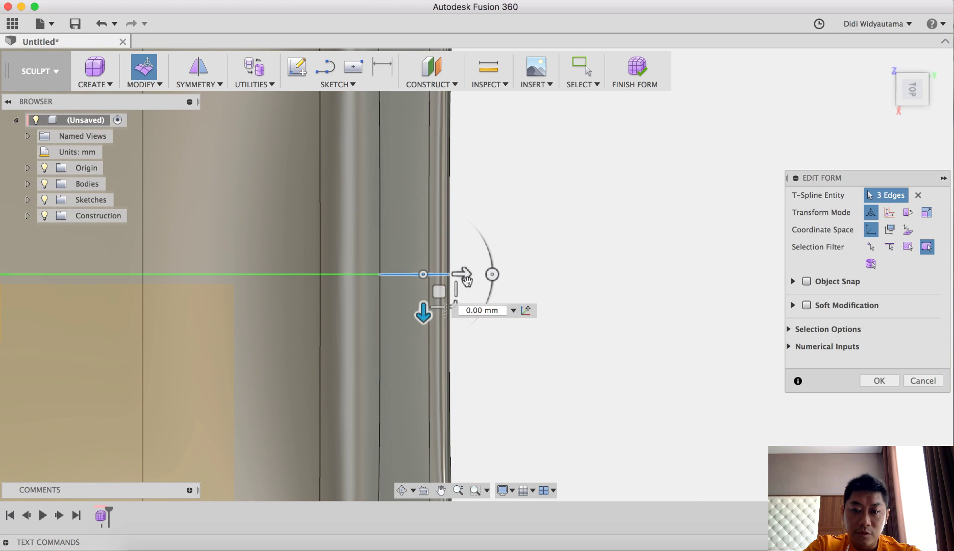
drag(467, 276, 532, 278)
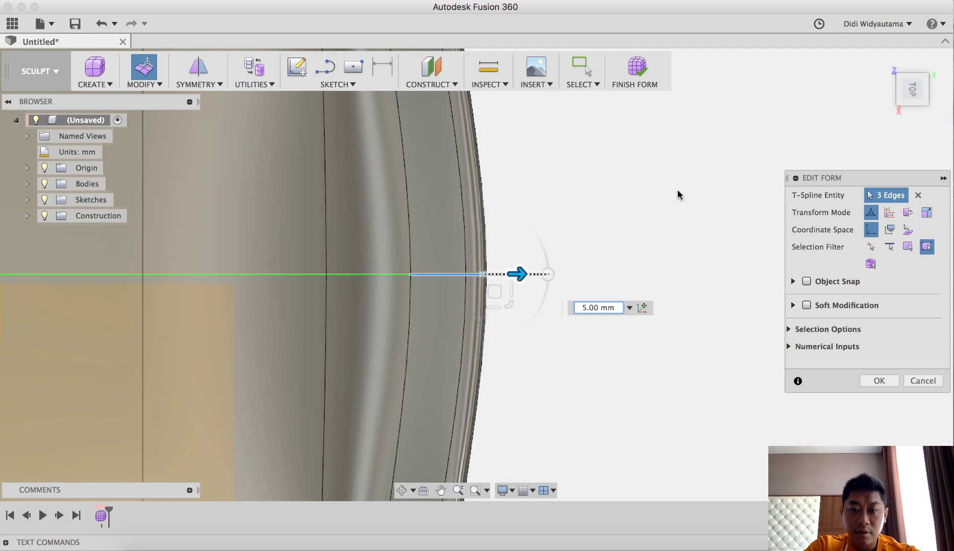
scroll(674, 202, up, 3)
scroll(670, 207, down, 3)
shift+middle_drag(653, 309, 675, 236)
scroll(555, 353, down, 2)
click(639, 183)
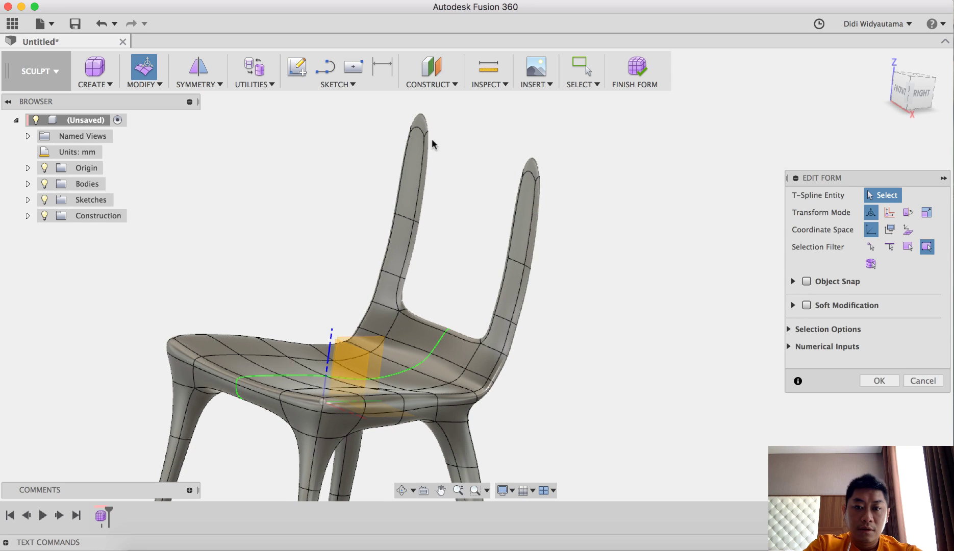
Select a backrest post's tip face, shift it inward and rotate it -35° in the front view so both posts lean together.
scroll(429, 141, up, 3)
click(607, 187)
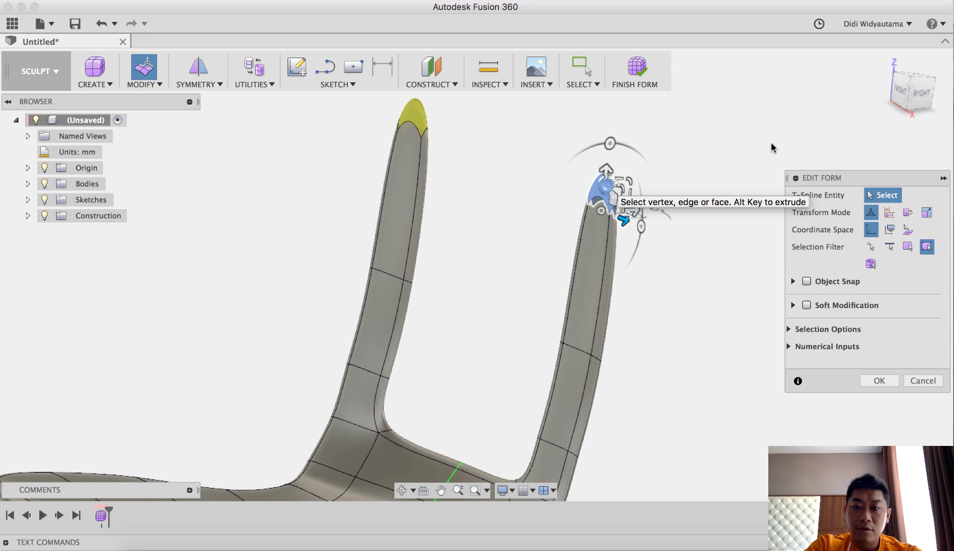
click(899, 91)
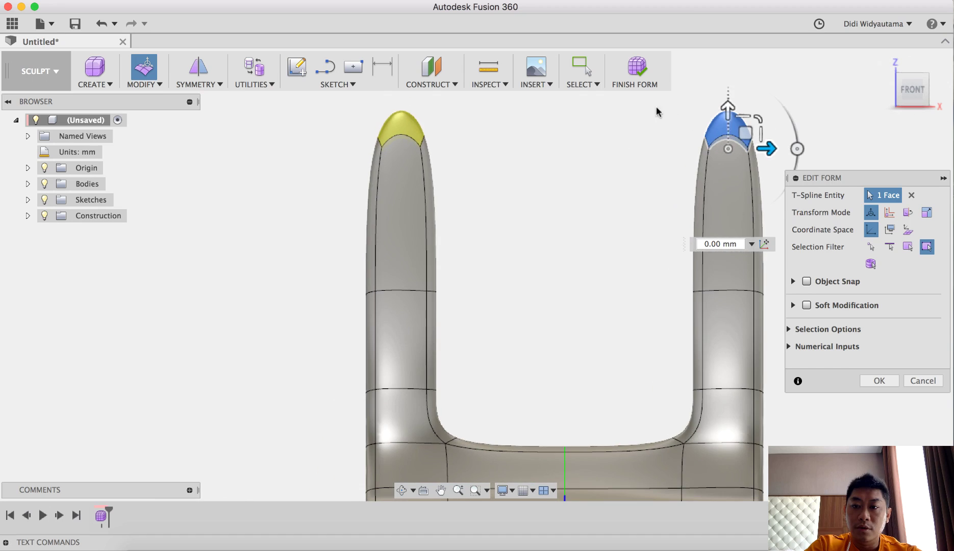
middle_drag(634, 108, 490, 209)
drag(653, 248, 640, 208)
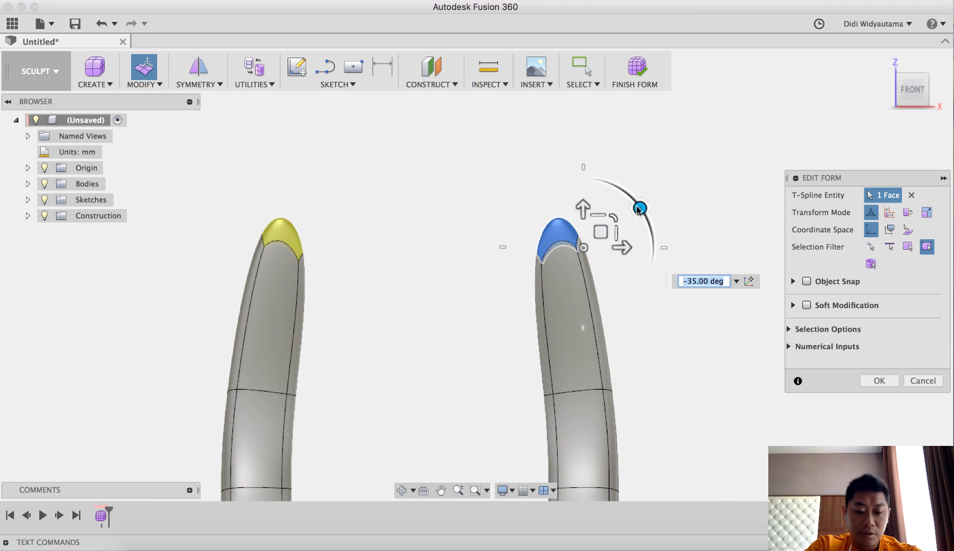
Extrude the tip face about -6.23 mm inward and 4.91 mm up, and rotate it -25° in the front view.
click(601, 232)
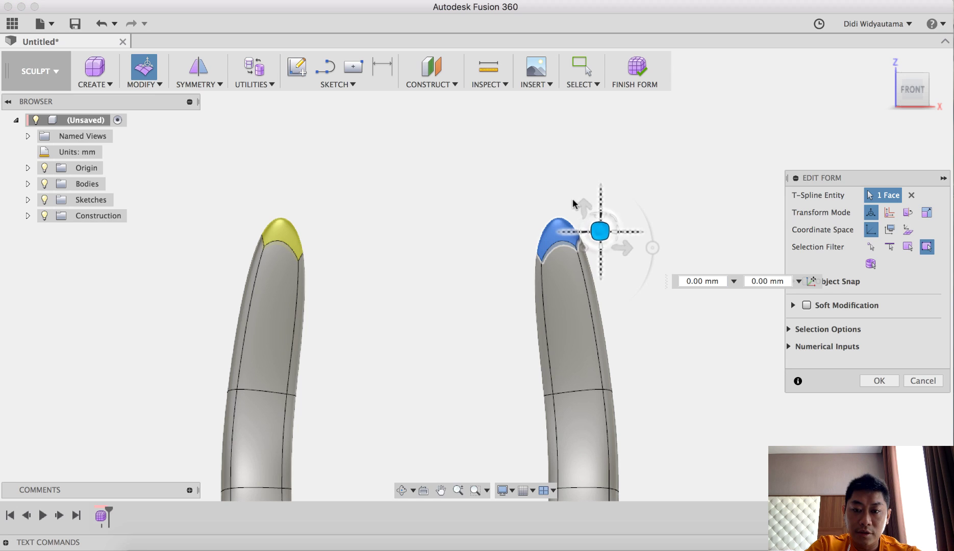
drag(569, 195, 569, 207)
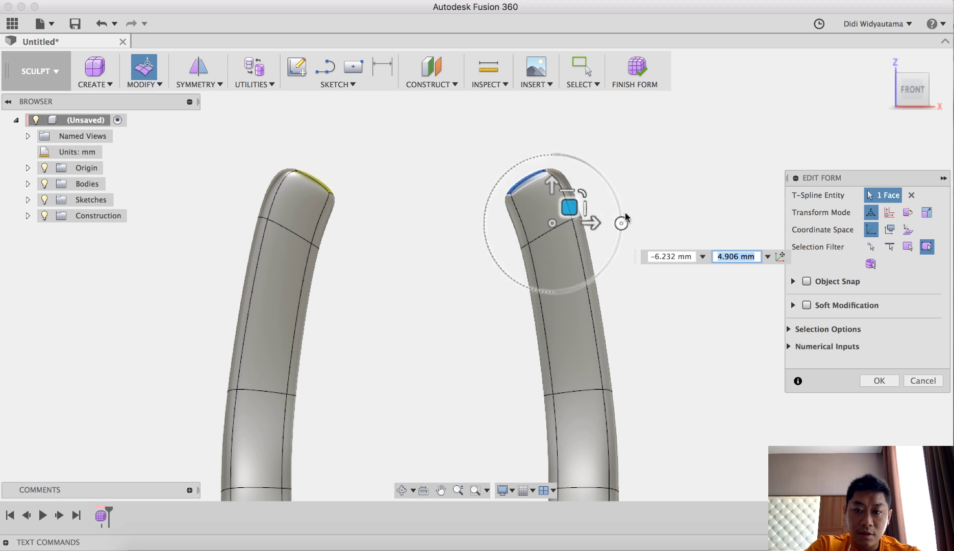
drag(621, 222, 615, 195)
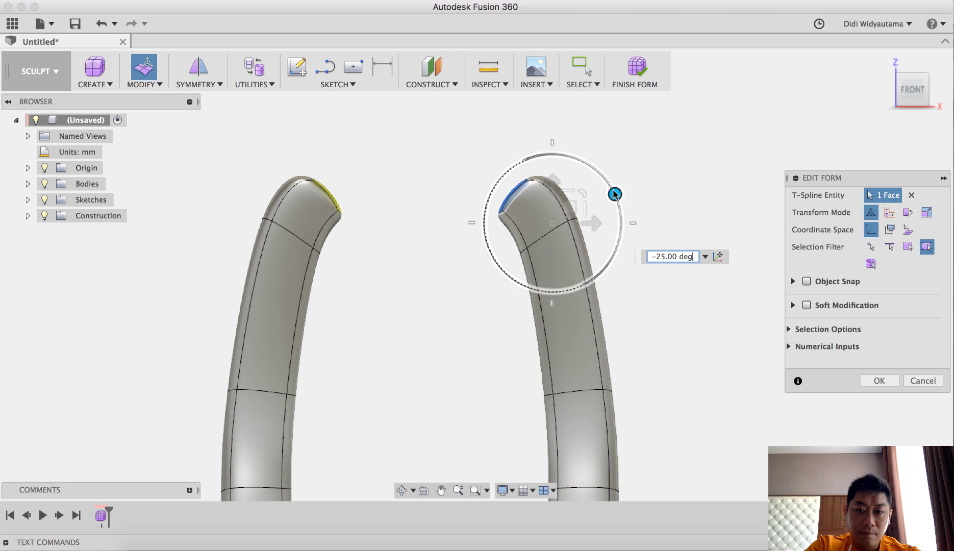
Extrude the tip face farther inward toward its mirrored counterpart, rotate it -20° and finish the form edit.
click(570, 206)
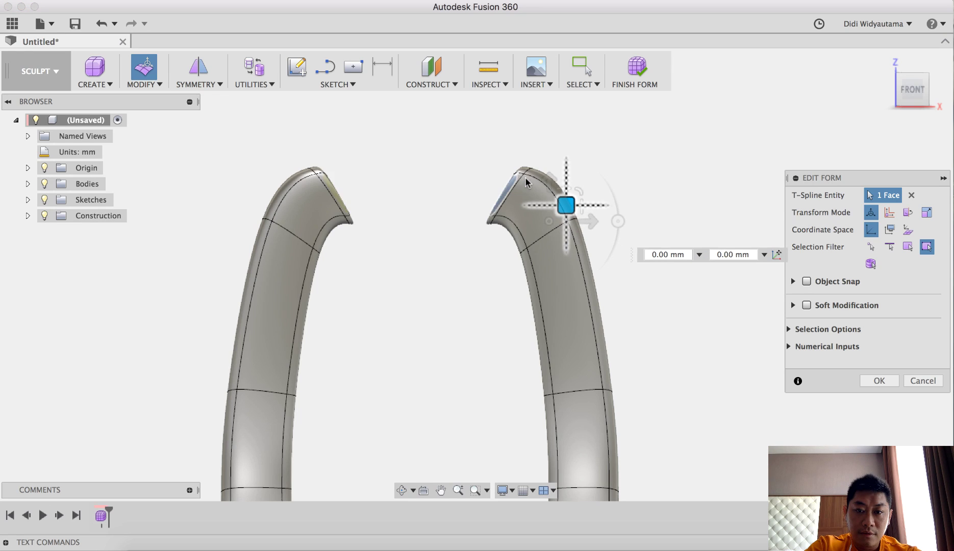
drag(569, 207, 559, 183)
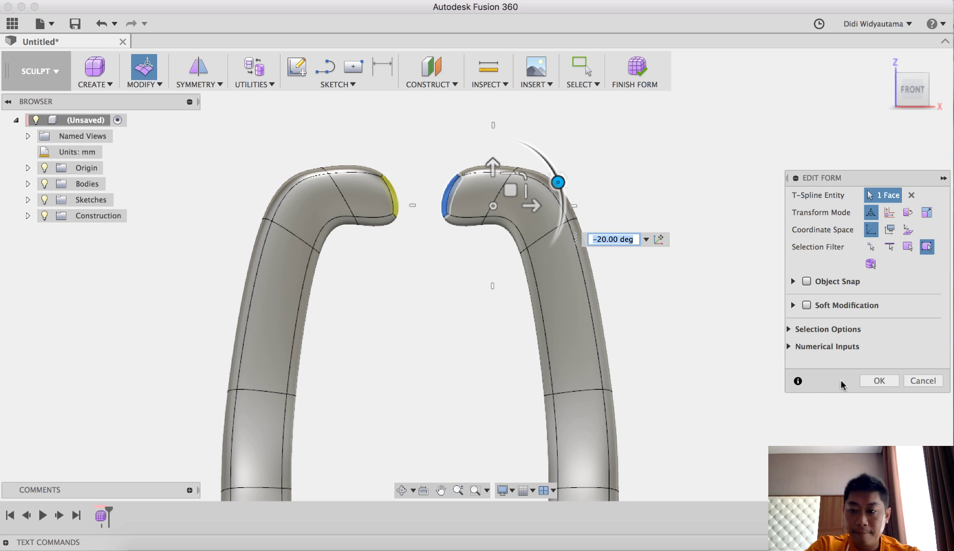
click(872, 380)
Start a bridge between the two facing tip faces at the upper ends of the backrest posts.
shift+middle_drag(724, 311, 662, 336)
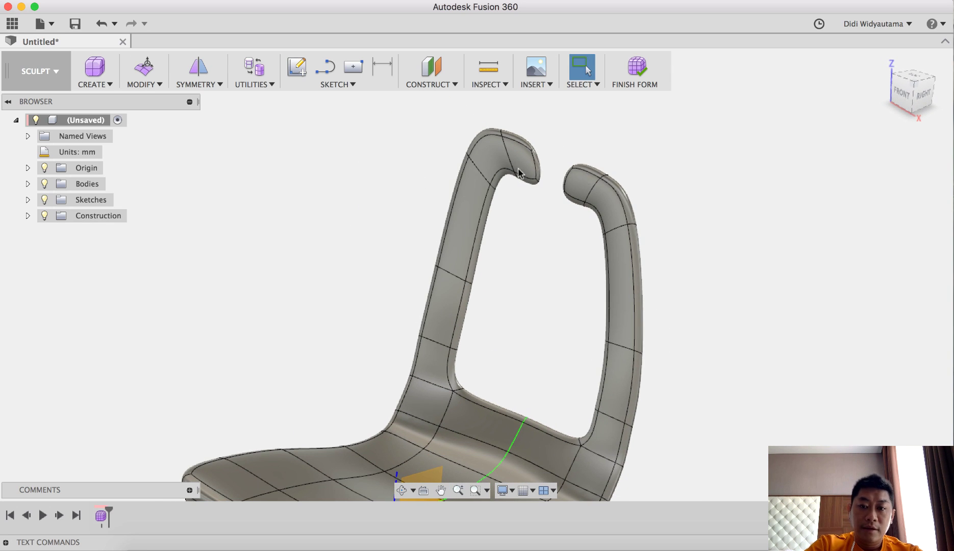
scroll(522, 174, up, 3)
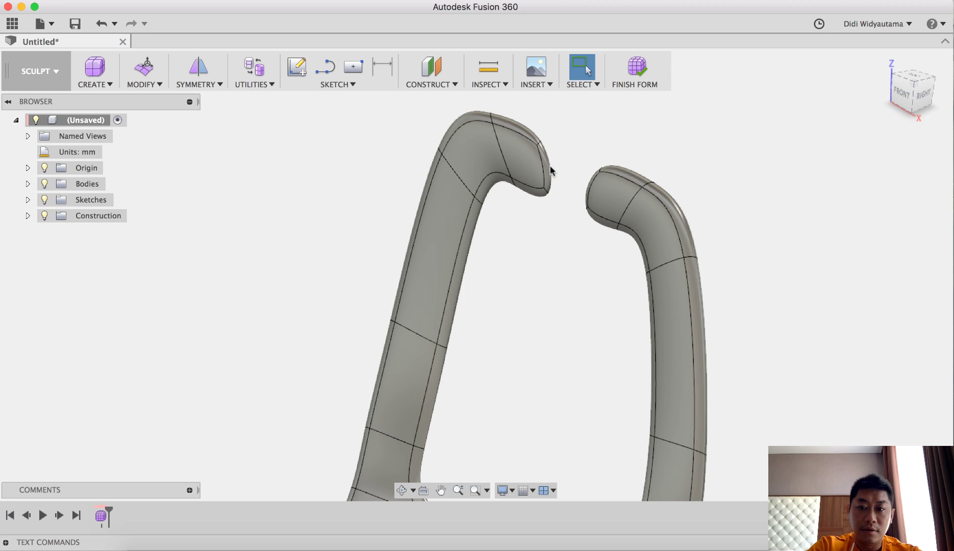
shift+middle_drag(623, 203, 594, 230)
click(156, 85)
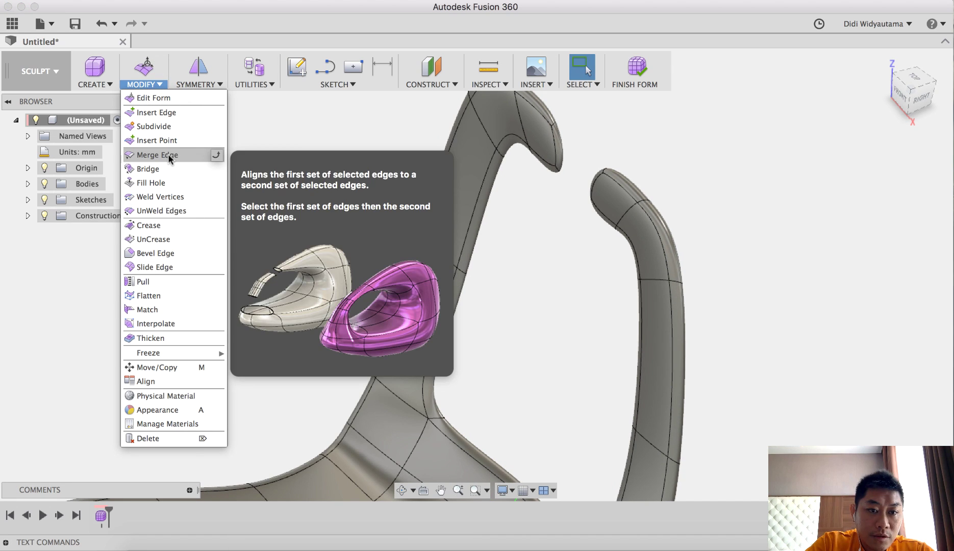
click(173, 170)
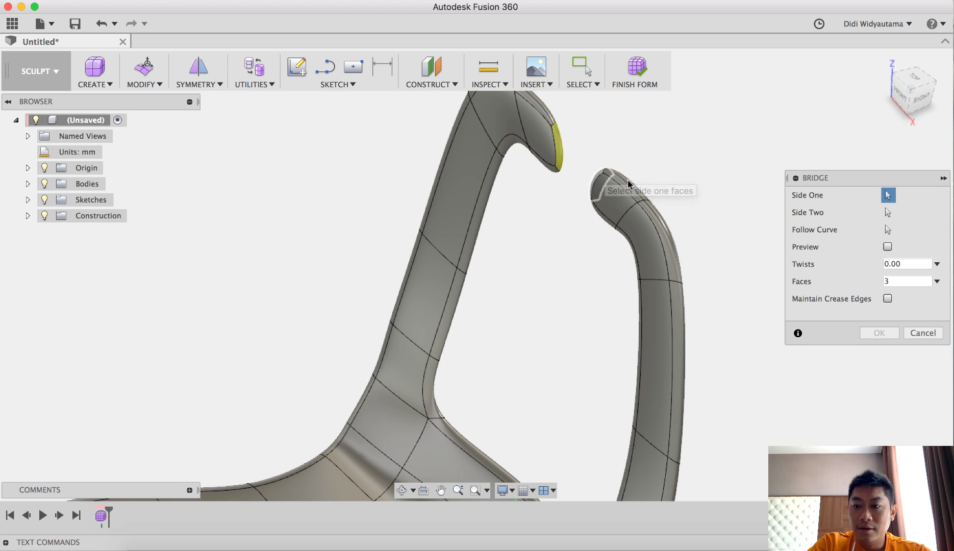
shift+middle_drag(628, 185, 541, 335)
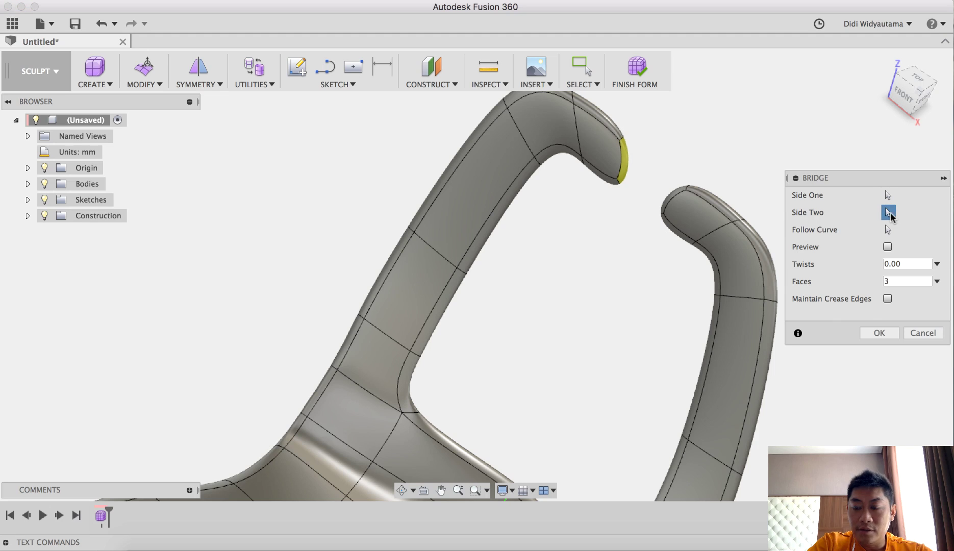
click(672, 201)
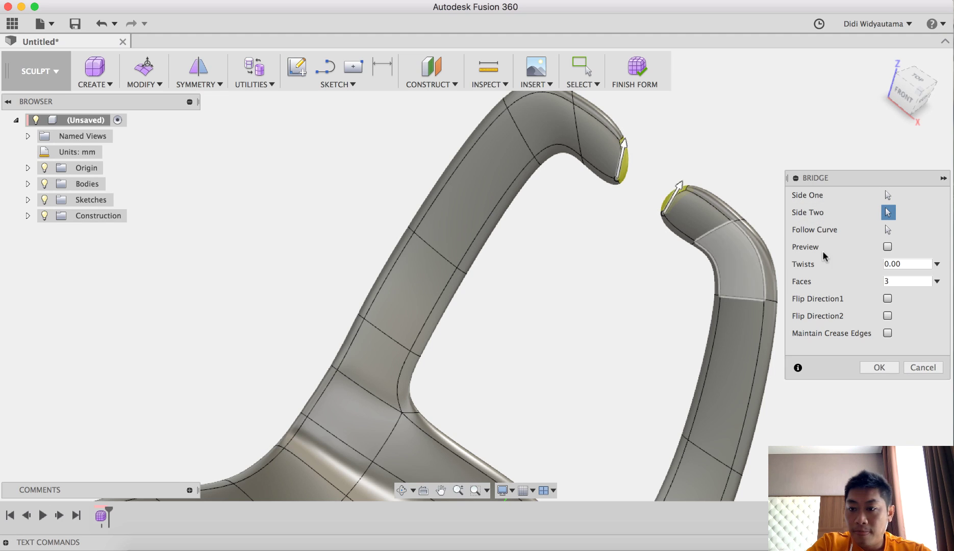
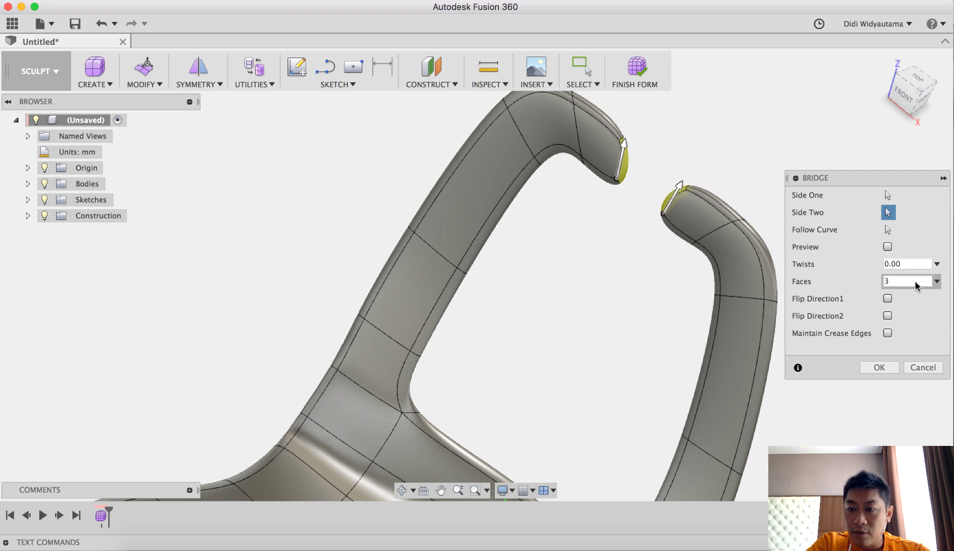
Turn on the bridge preview, set the number of faces to 1 and create the bridge.
click(916, 282)
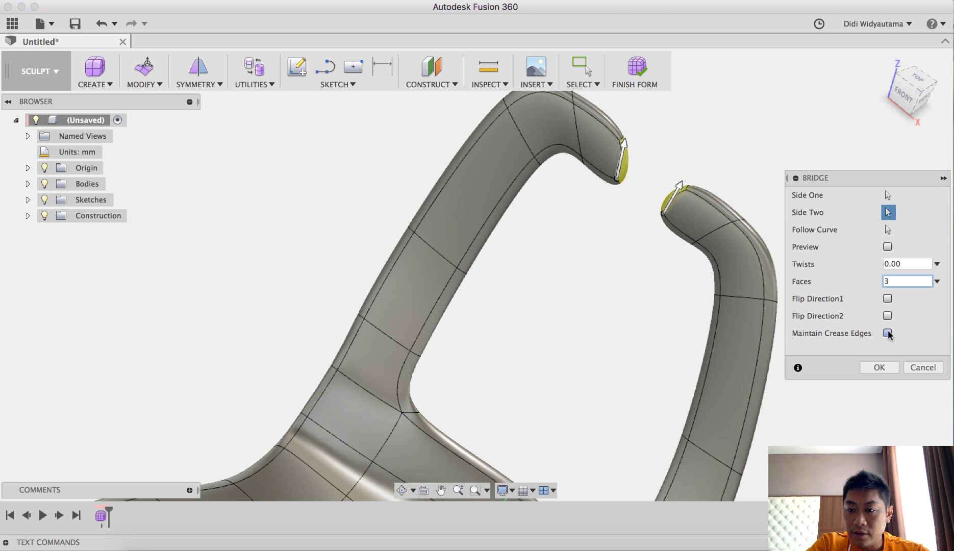
click(887, 247)
shift+middle_drag(611, 258, 641, 264)
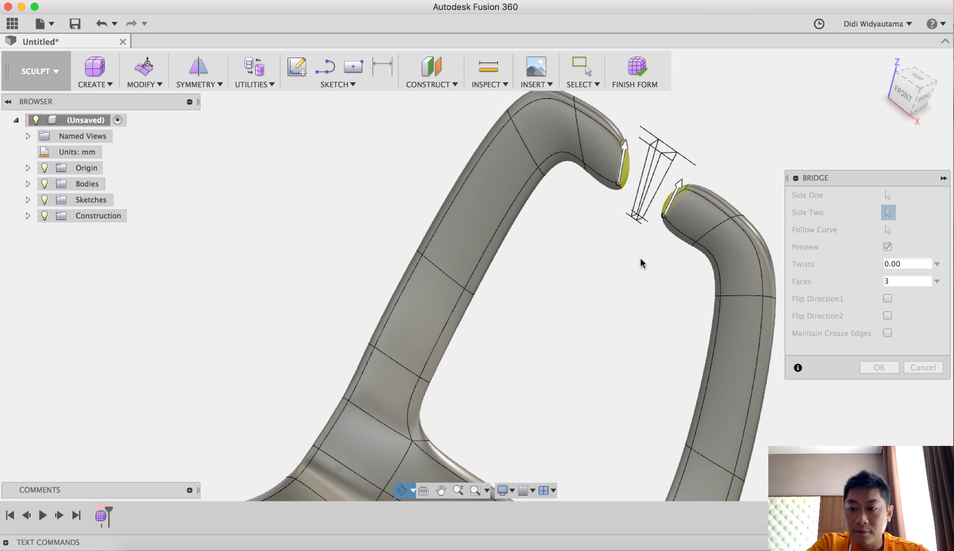
double_click(909, 282)
text(1)
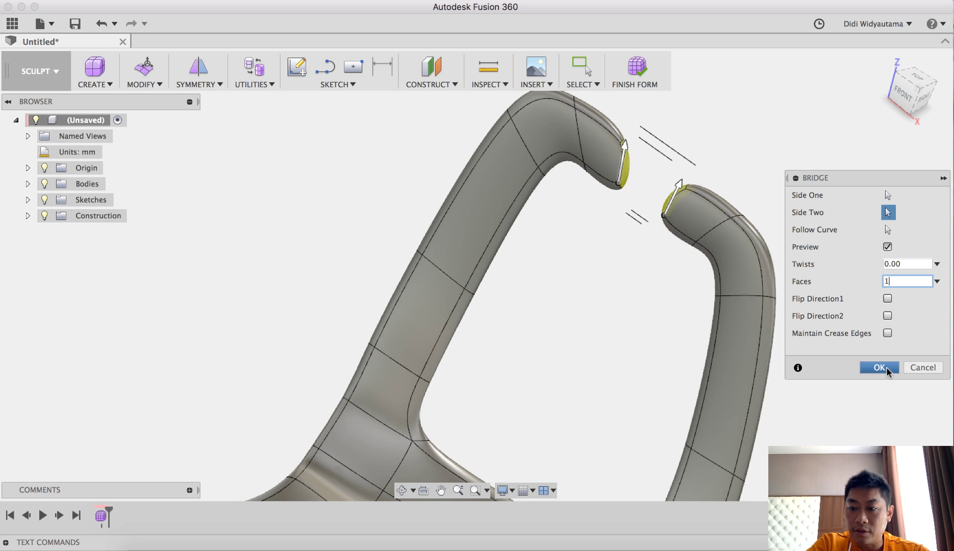
middle_drag(665, 250, 561, 301)
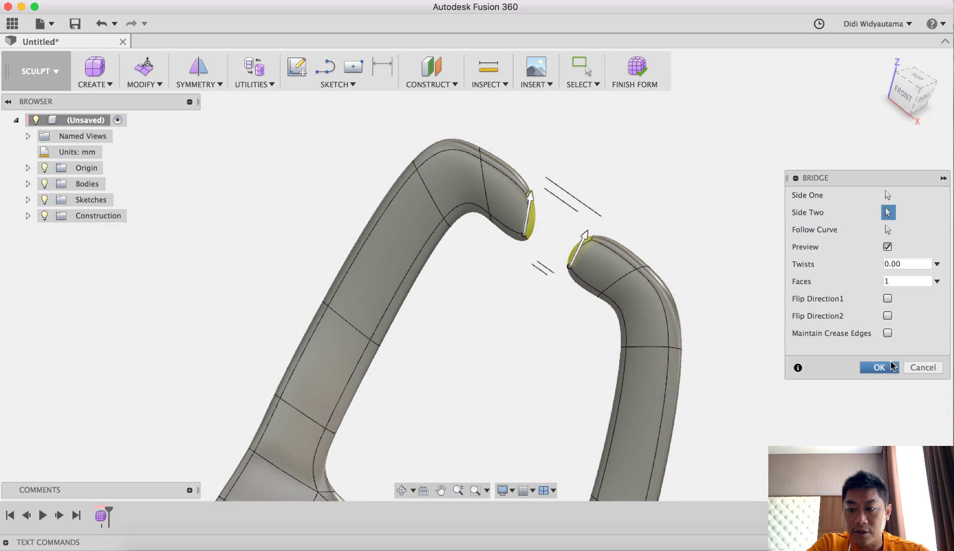
click(885, 366)
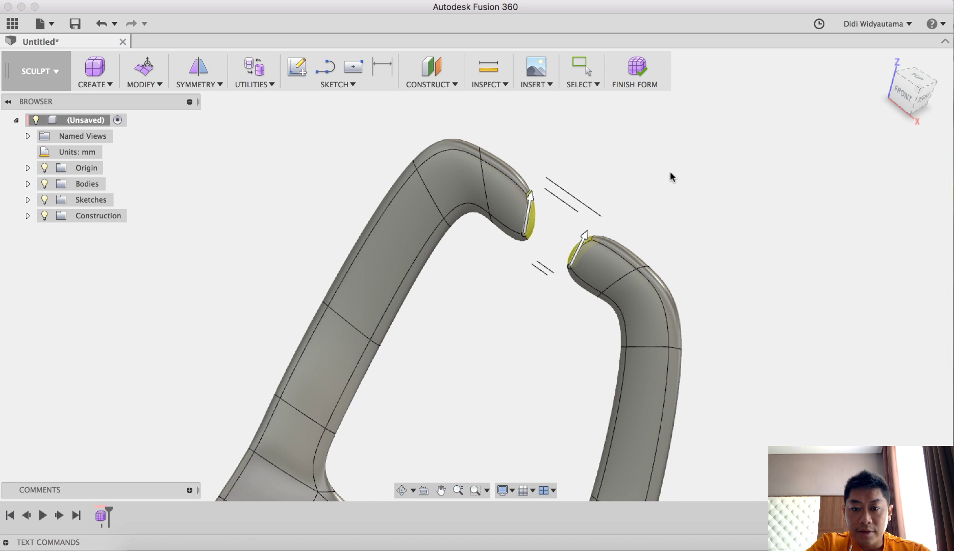
Select the four faces around the new bridge segment and open them in Edit Form in the top view.
shift+middle_drag(705, 241, 637, 232)
click(592, 223)
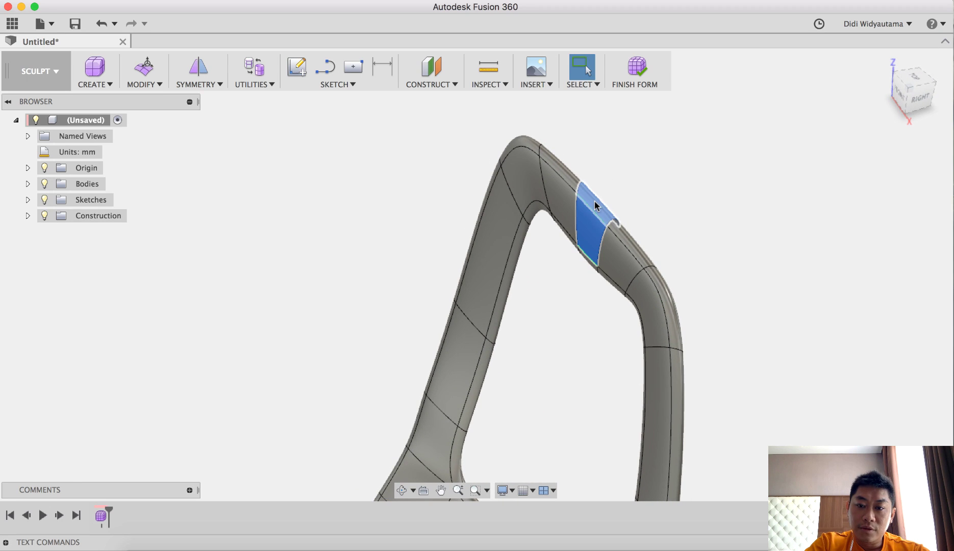
shift+click(594, 200)
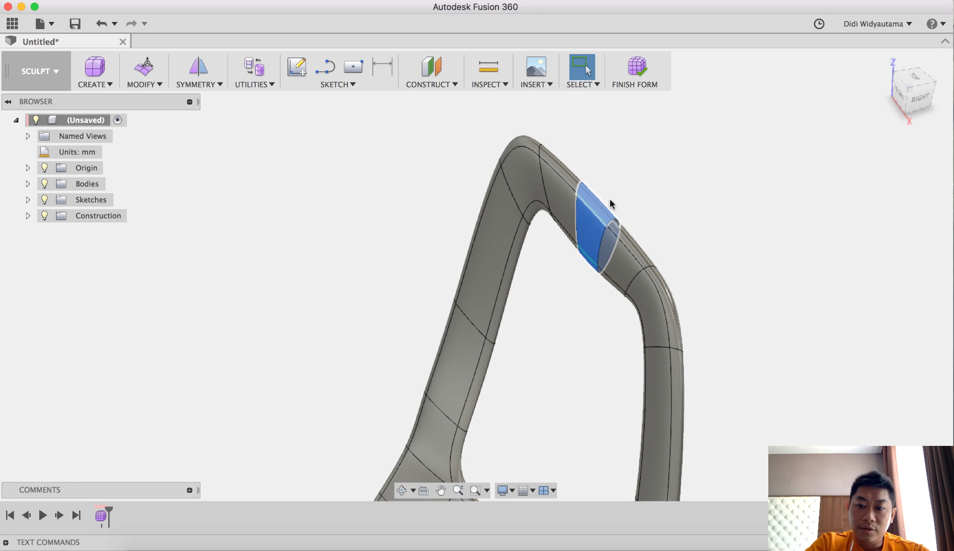
click(917, 81)
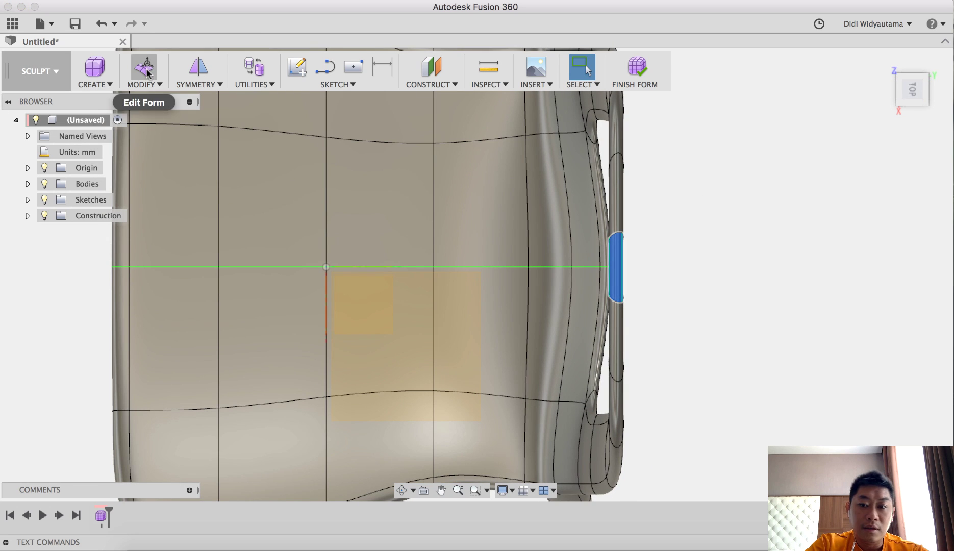
click(147, 70)
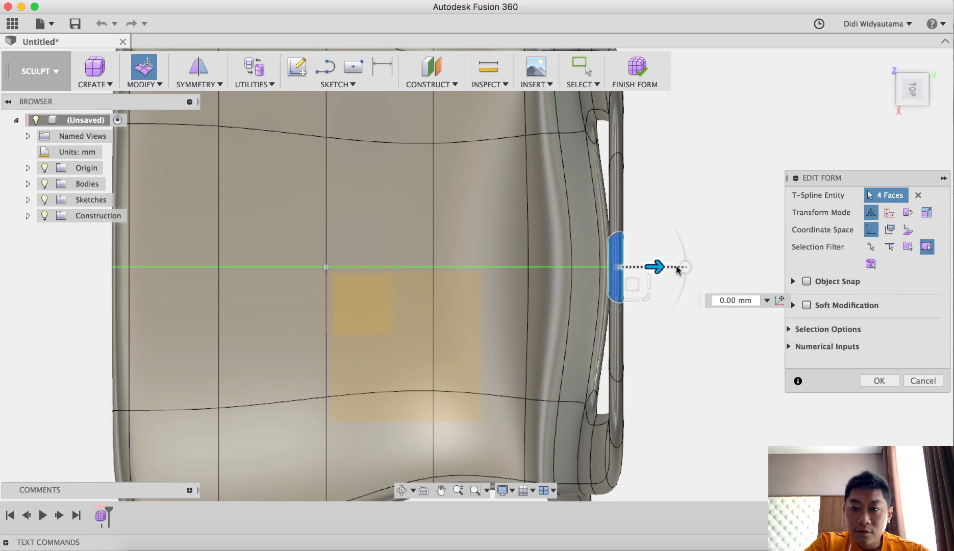
mouse_move(657, 266)
mouse_down()
mouse_move(683, 266)
mouse_move(661, 270)
mouse_up()
double_click(619, 193)
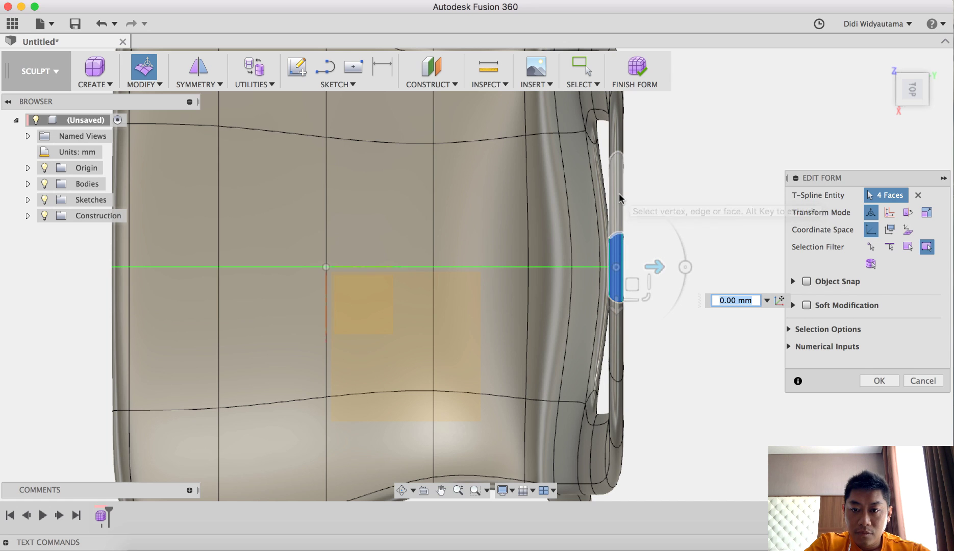
click(723, 214)
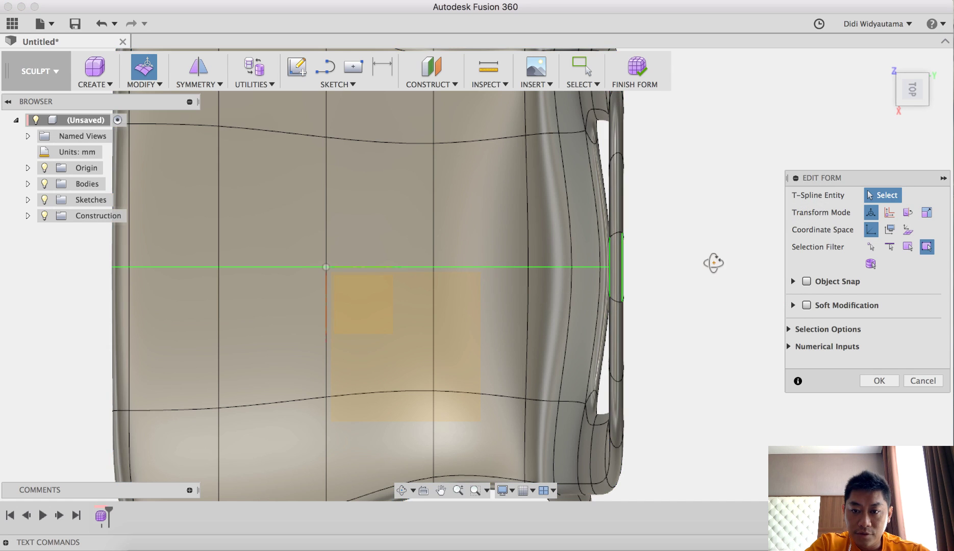
Window-select all faces and edges of the backrest's top bar and move them 6 mm rearward.
shift+middle_drag(713, 261, 733, 245)
double_click(742, 163)
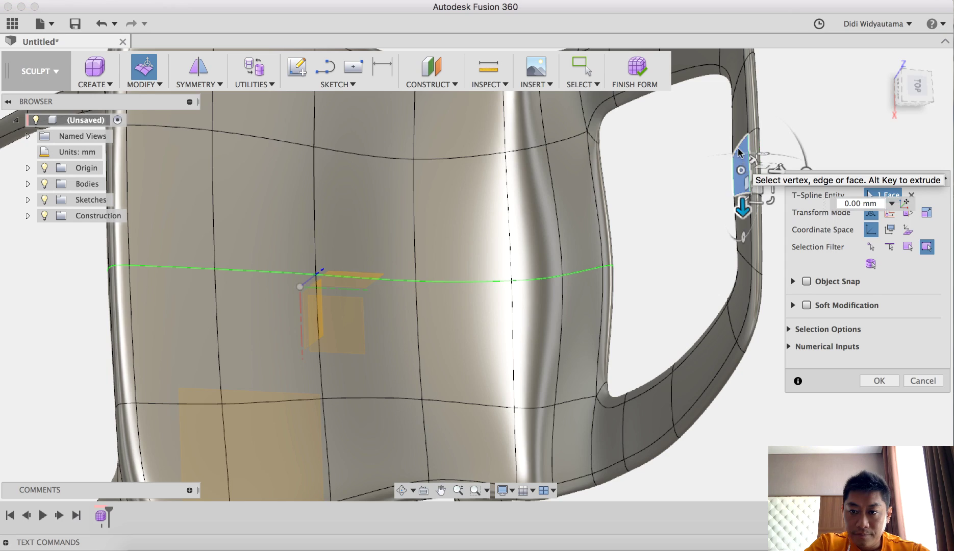
click(715, 178)
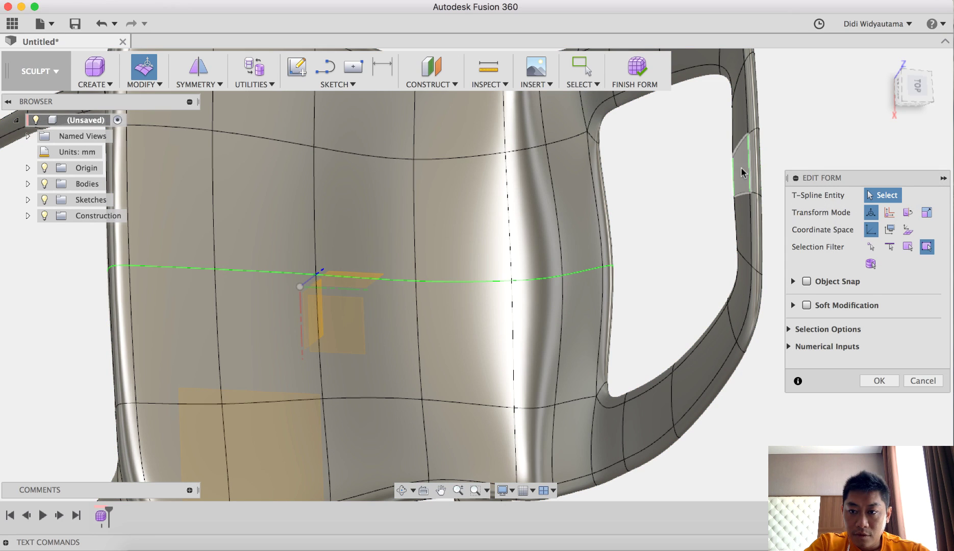
click(741, 167)
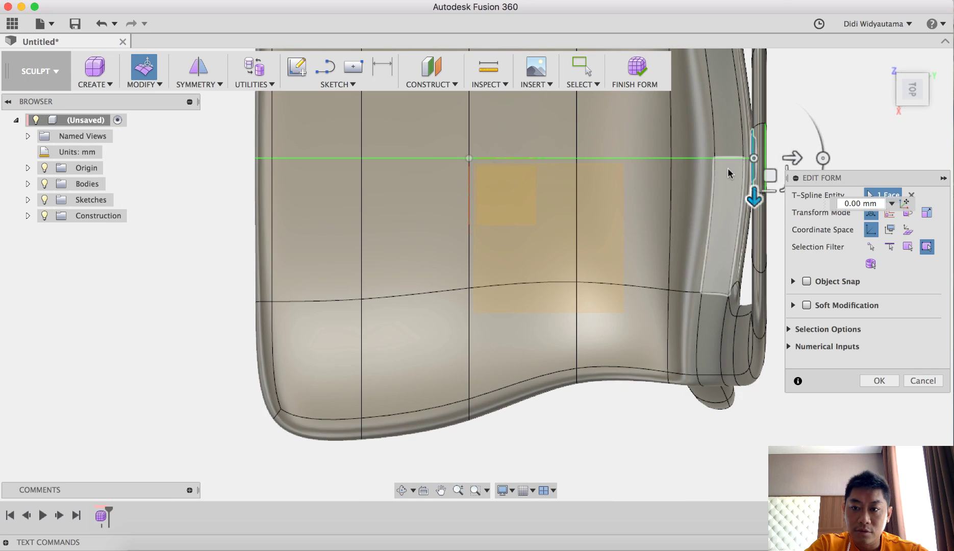
middle_drag(708, 174, 411, 260)
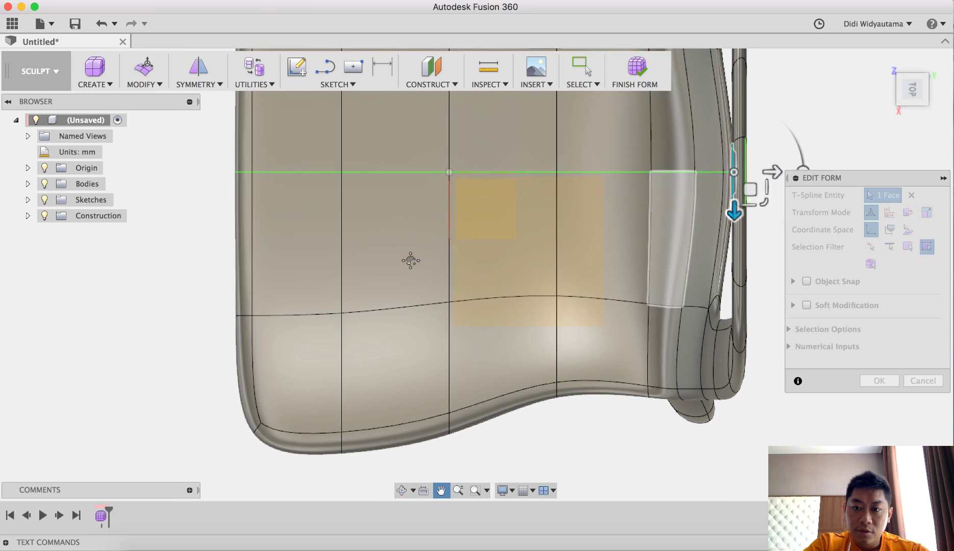
shift+middle_drag(525, 249, 628, 164)
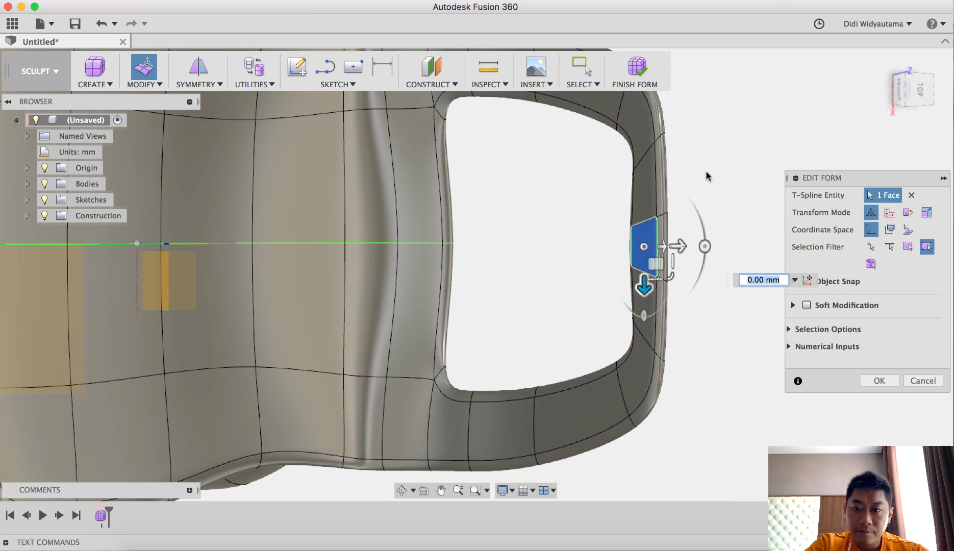
click(728, 176)
drag(728, 177, 617, 297)
drag(685, 247, 725, 241)
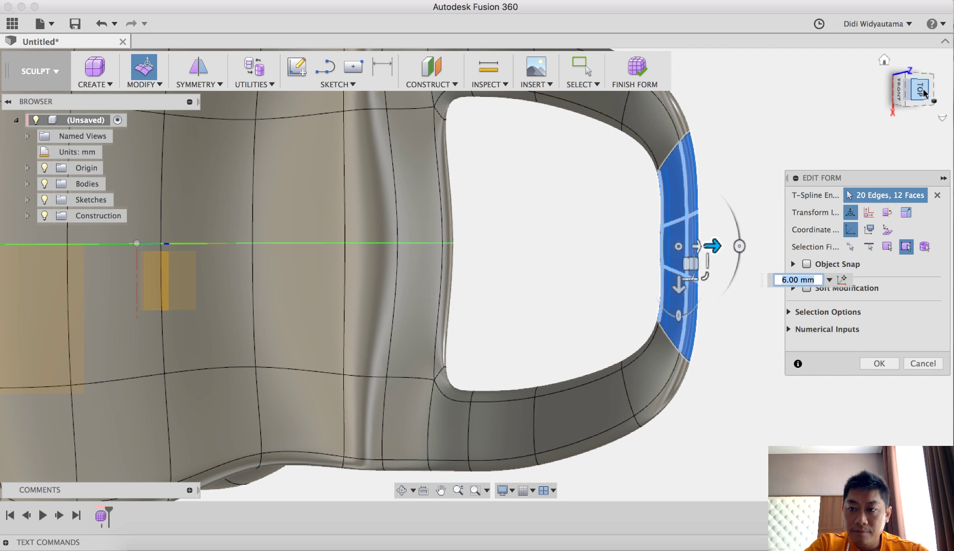
Window-select the middle bridge segment in the top view and move it 3 mm farther rearward to bow the top bar.
click(921, 90)
middle_drag(571, 236, 400, 238)
click(581, 239)
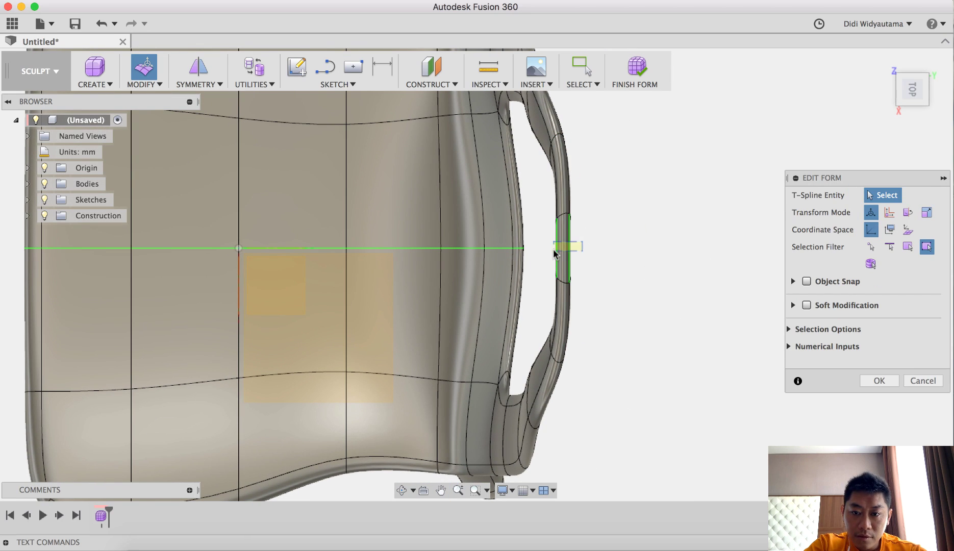
click(565, 263)
drag(602, 248, 621, 251)
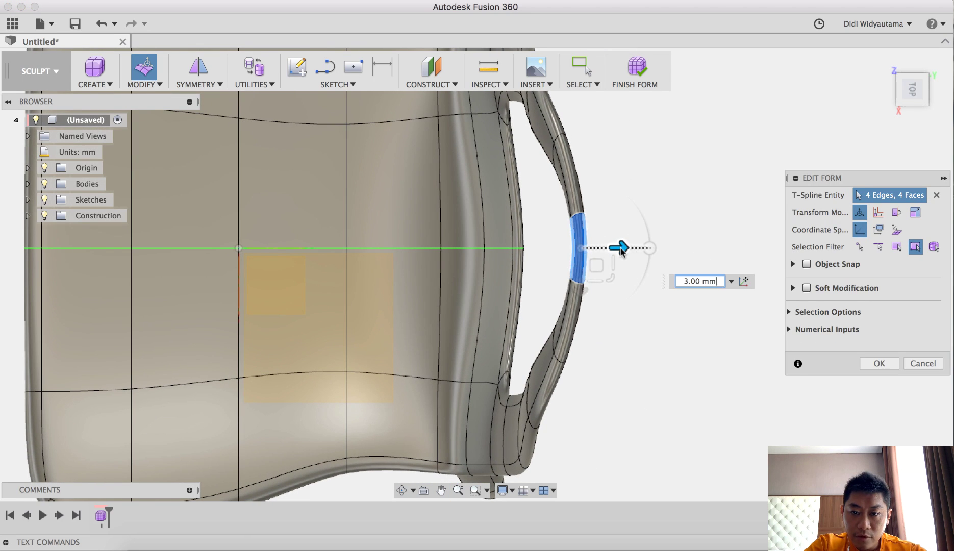
click(663, 347)
Select the three underside faces of the backrest's top bar and move them -5 mm vertically to thicken the bar.
shift+middle_drag(663, 347, 529, 279)
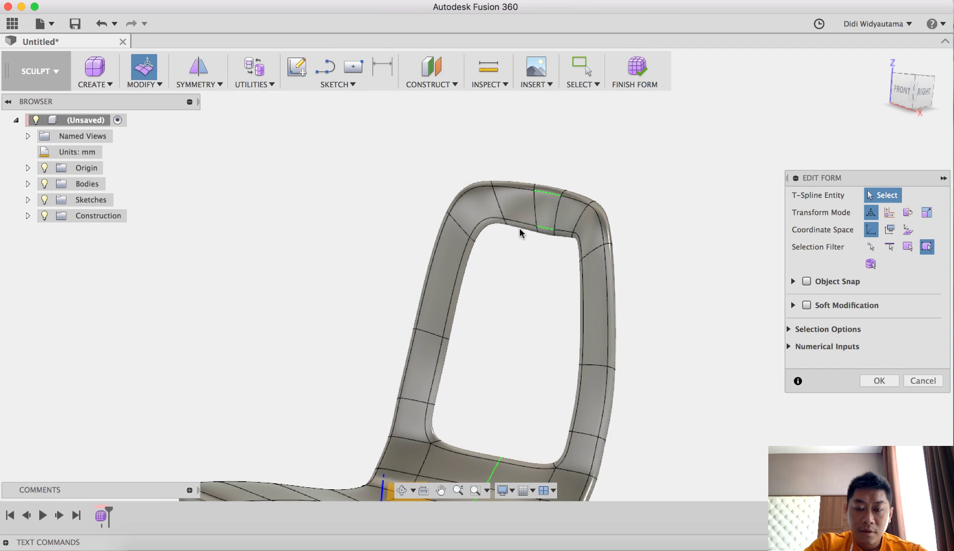
scroll(520, 232, up, 3)
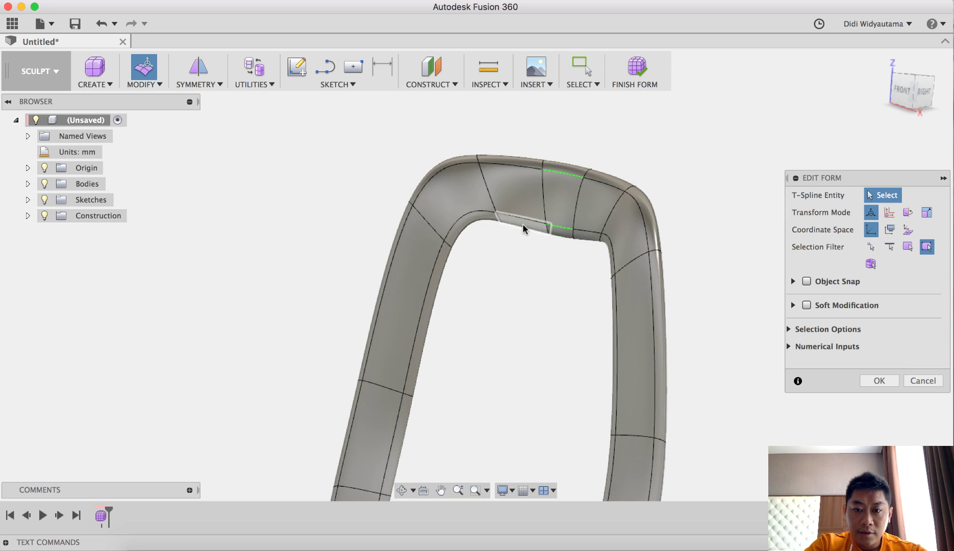
click(523, 224)
shift+click(561, 234)
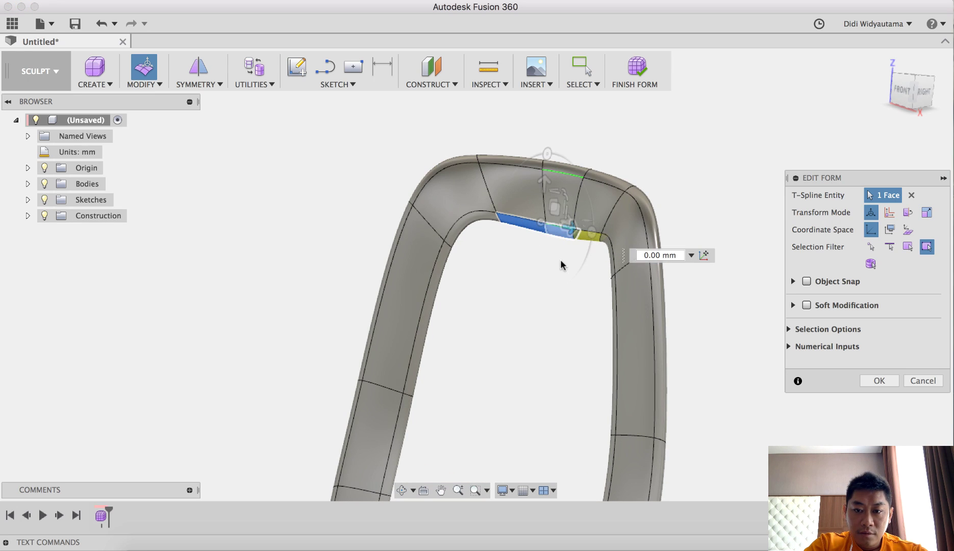
shift+click(587, 236)
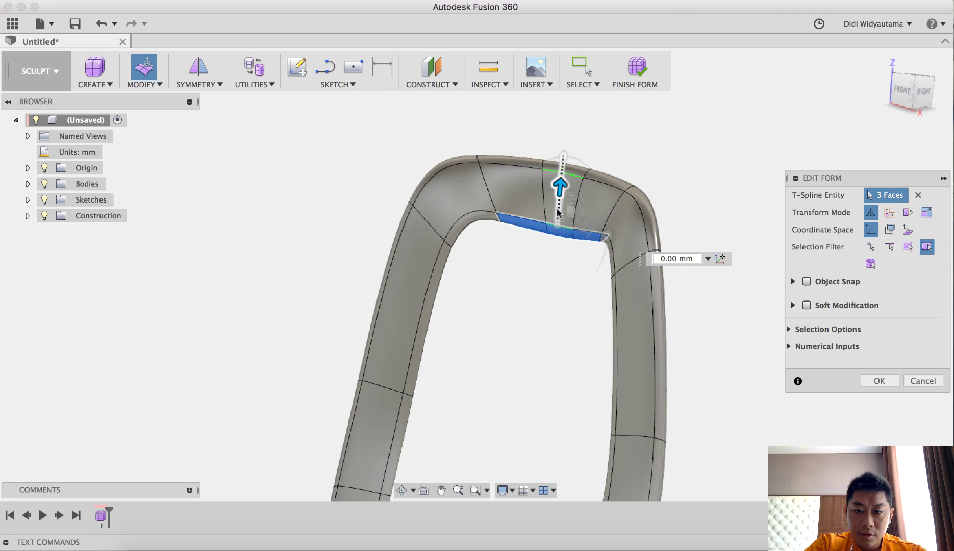
drag(558, 211, 558, 218)
click(705, 284)
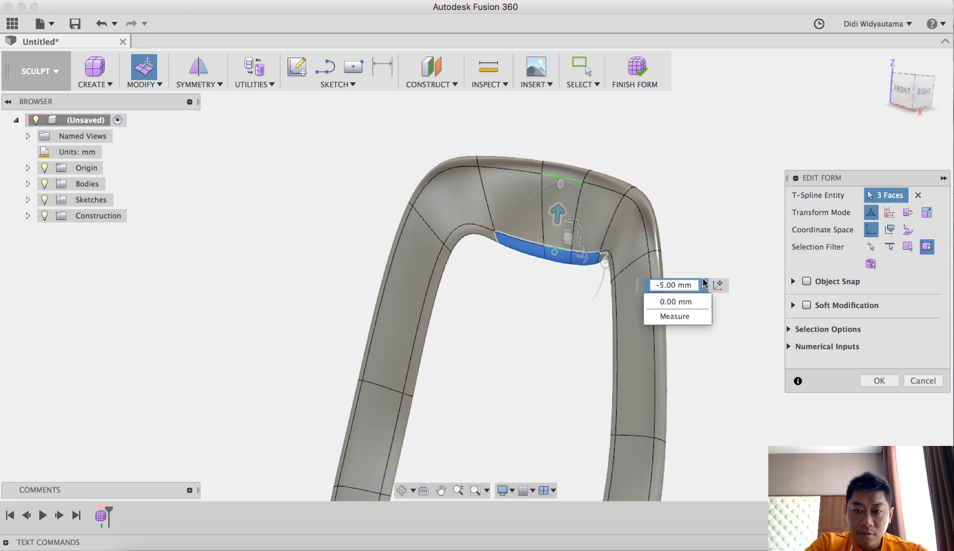
click(719, 226)
shift+middle_drag(720, 226, 724, 275)
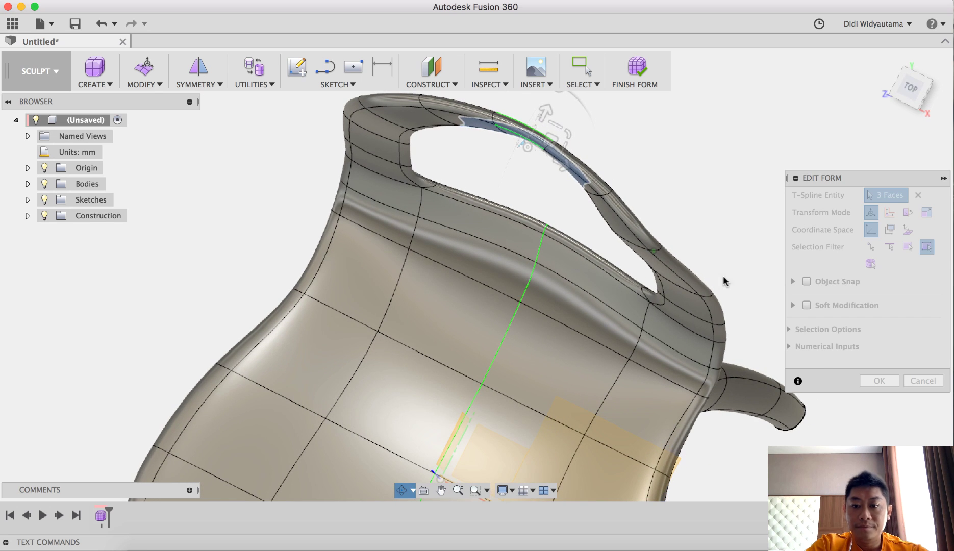
click(616, 225)
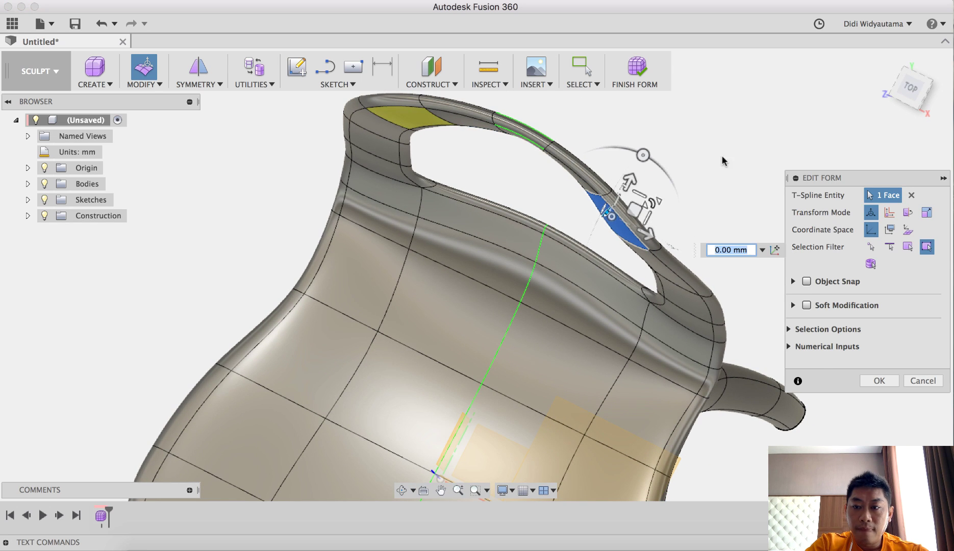
click(906, 96)
middle_drag(554, 160, 602, 164)
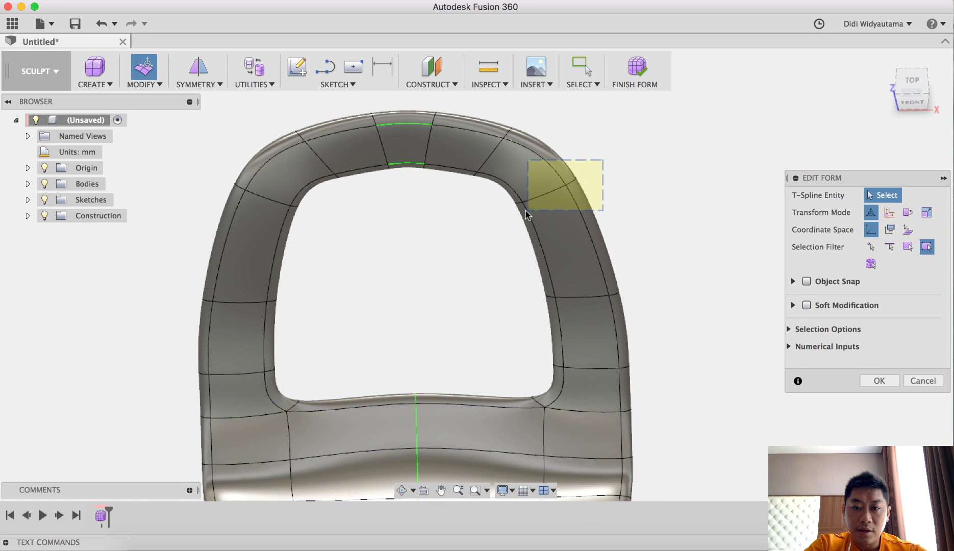
drag(506, 225, 508, 223)
shift+middle_drag(686, 196, 697, 175)
click(647, 164)
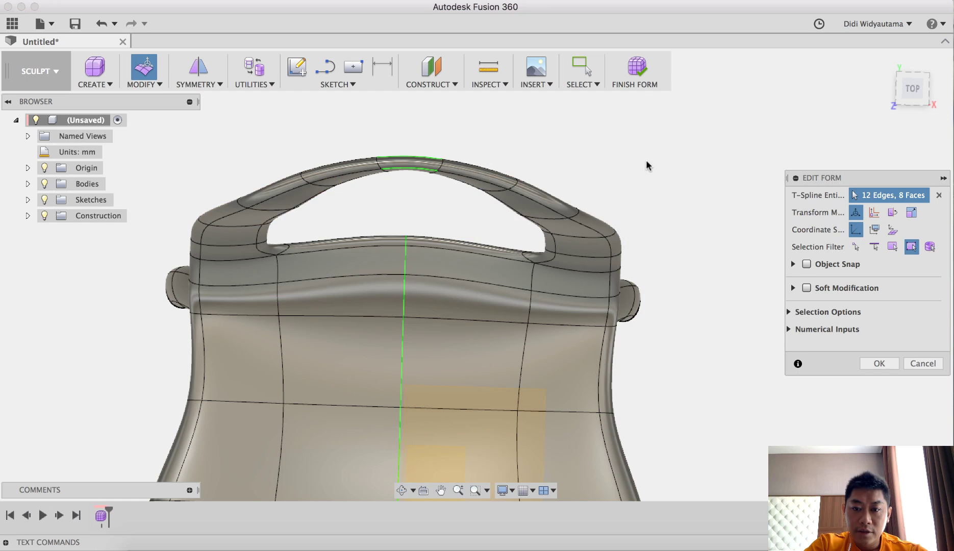
shift+middle_drag(648, 162, 647, 155)
Select the four-edge ring near the backrest's upper corner and move it 4 mm rearward in the top view.
double_click(545, 119)
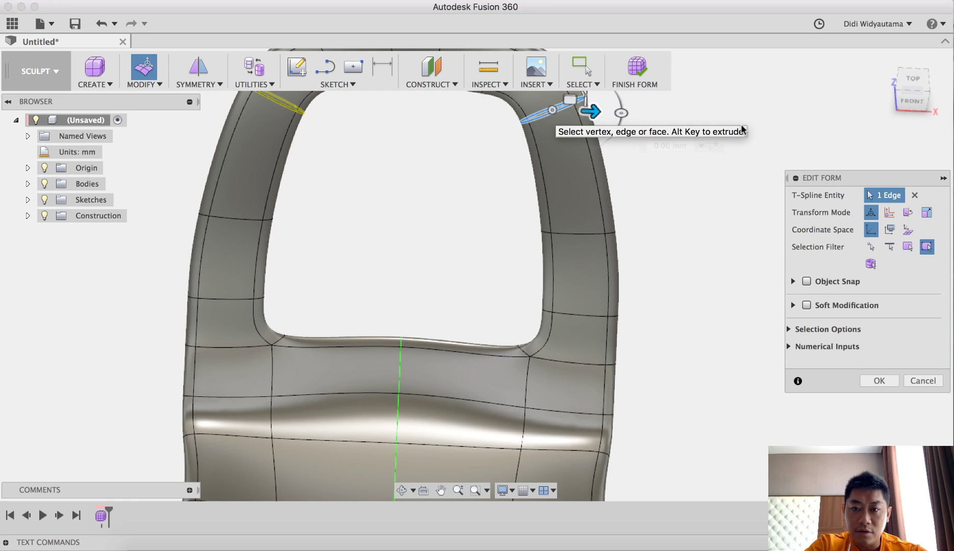
shift+middle_drag(649, 234, 630, 296)
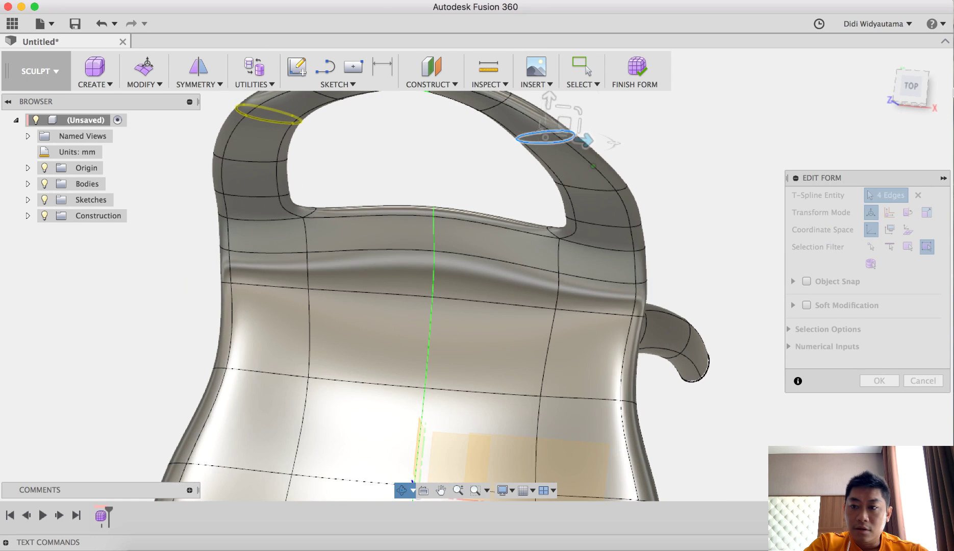
click(915, 88)
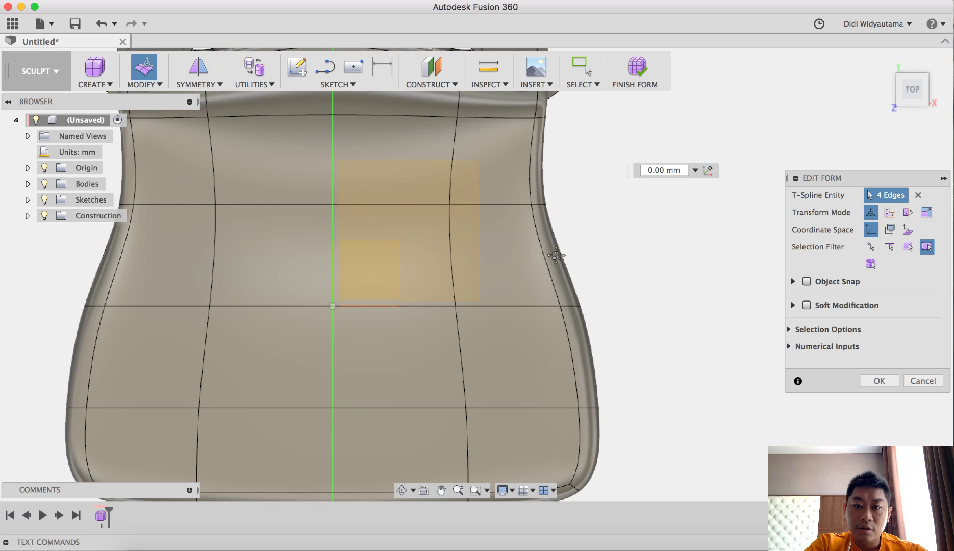
middle_drag(560, 257, 563, 362)
drag(485, 203, 486, 177)
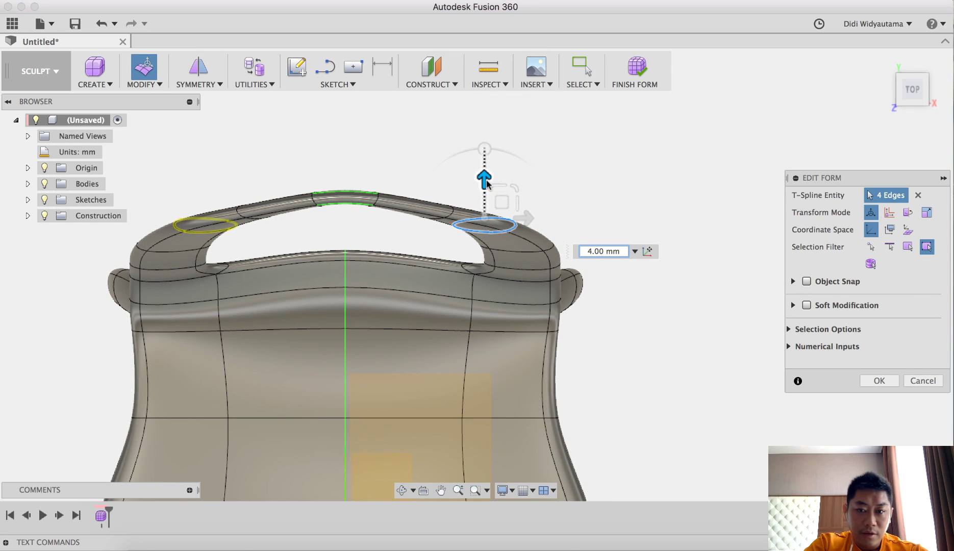
click(671, 207)
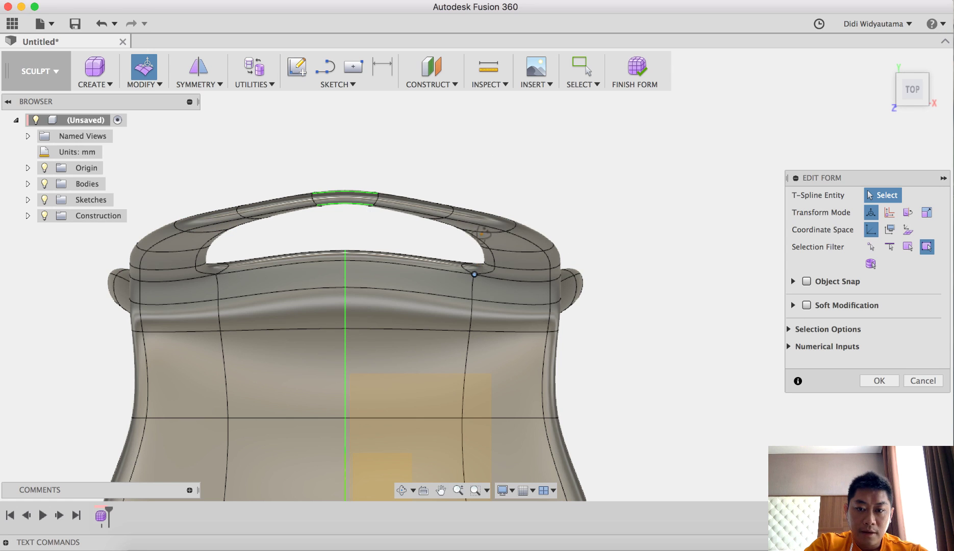
Select the inner face at the upper corner of the backrest opening and move it -5 mm vertically.
shift+middle_drag(483, 234, 476, 201)
scroll(470, 236, down, 6)
shift+middle_drag(545, 338, 656, 326)
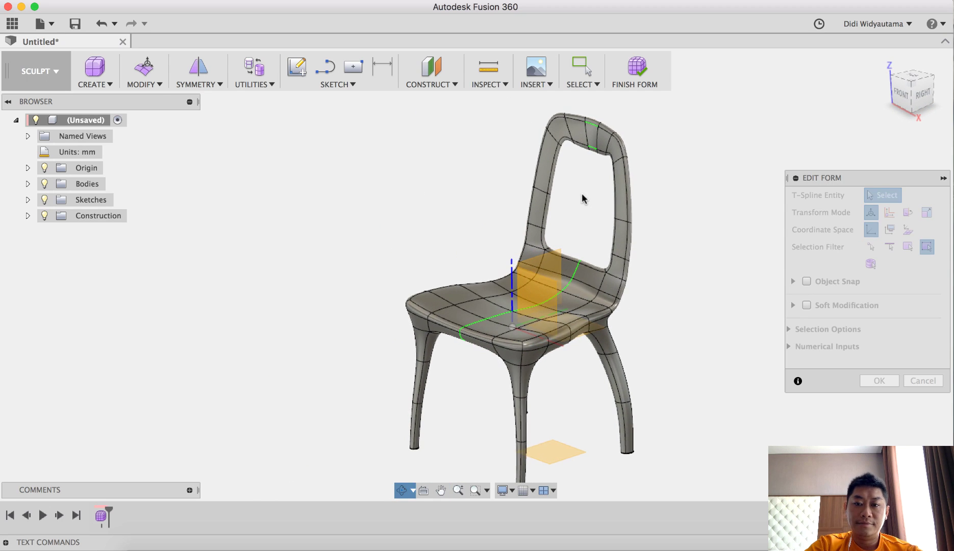
scroll(585, 199, up, 5)
click(546, 127)
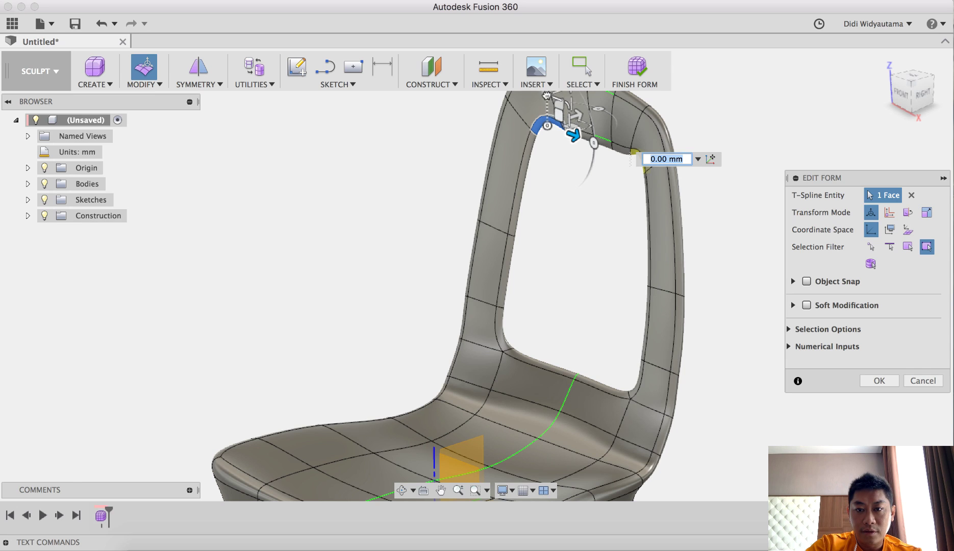
drag(547, 95, 545, 113)
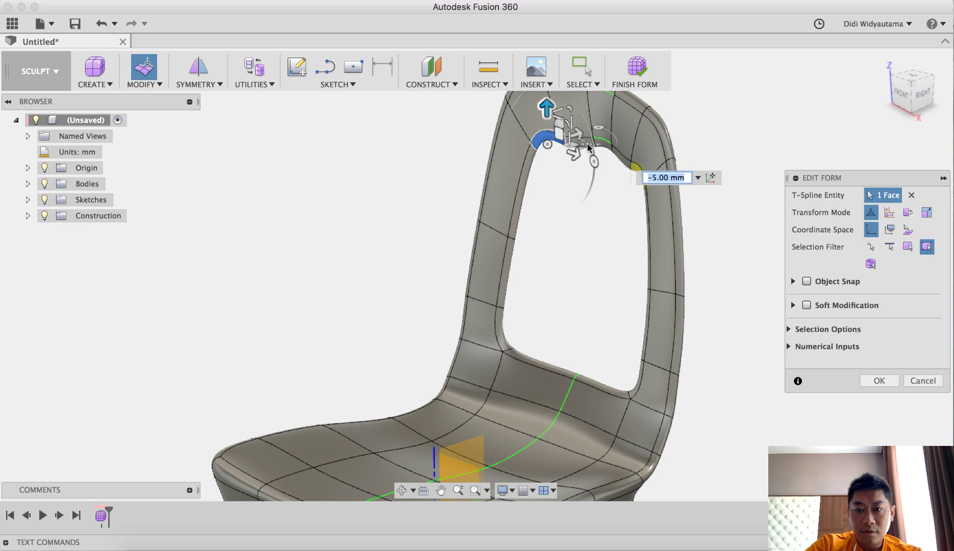
Lower the middle underside face of the backrest's top bar to even out its lower edge, and finish the form edit.
click(598, 140)
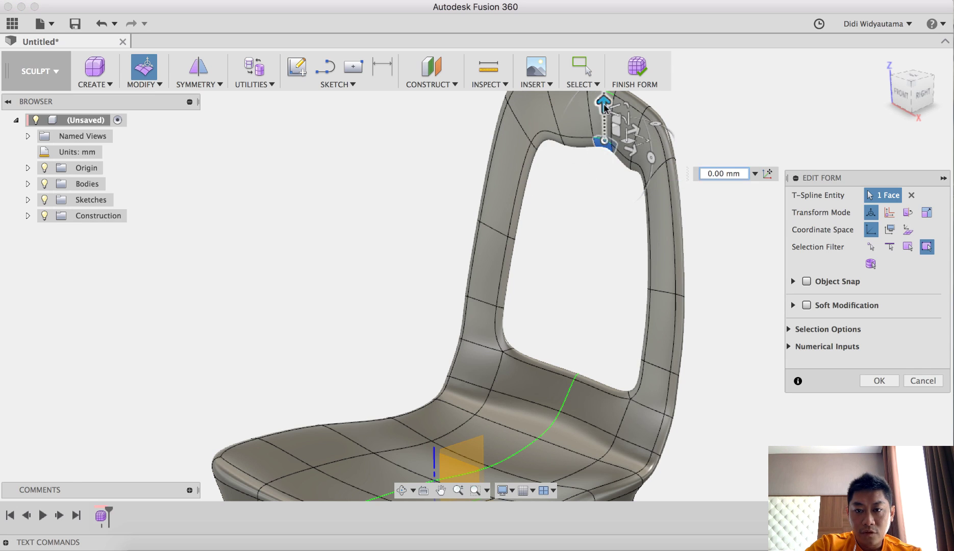
drag(603, 105, 608, 127)
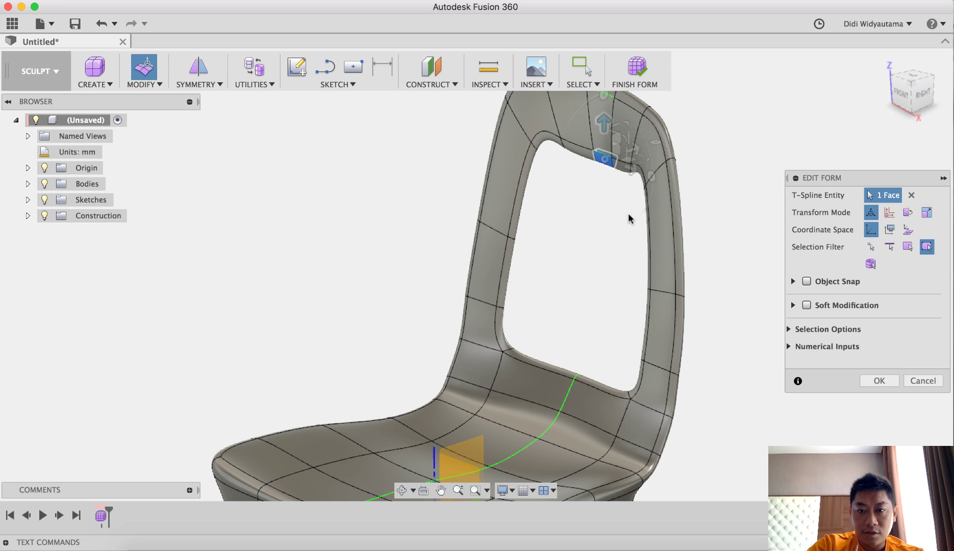
shift+middle_drag(579, 224, 654, 214)
click(871, 382)
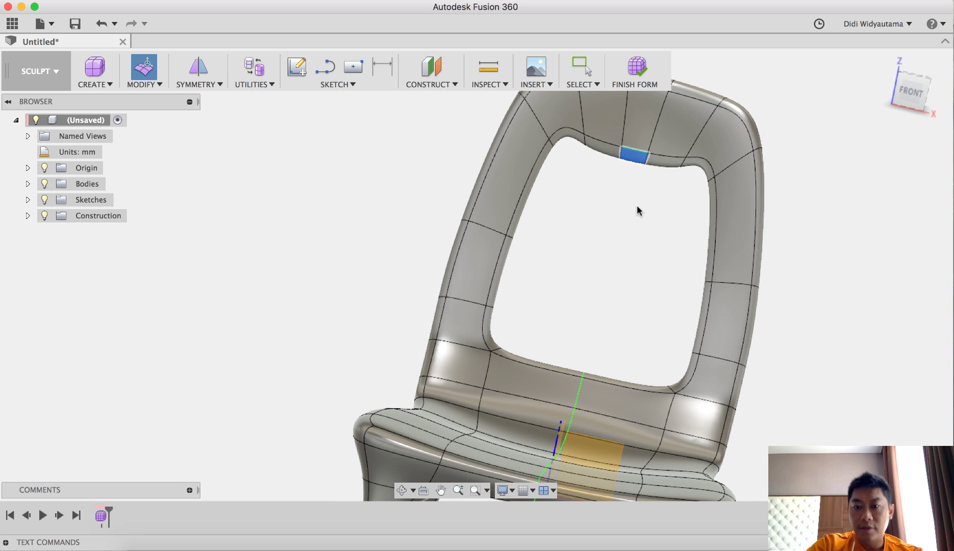
Rotate the lower backrest post's four-edge ring 15 degrees in the right view, shift it 1 mm rearward and finish the form edit.
shift+middle_drag(644, 298, 541, 287)
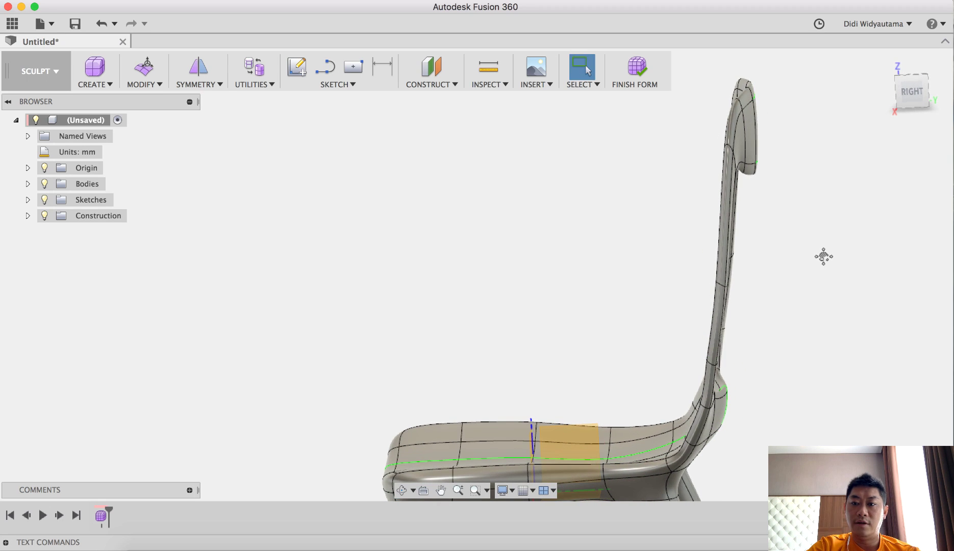
middle_drag(824, 256, 658, 216)
click(910, 93)
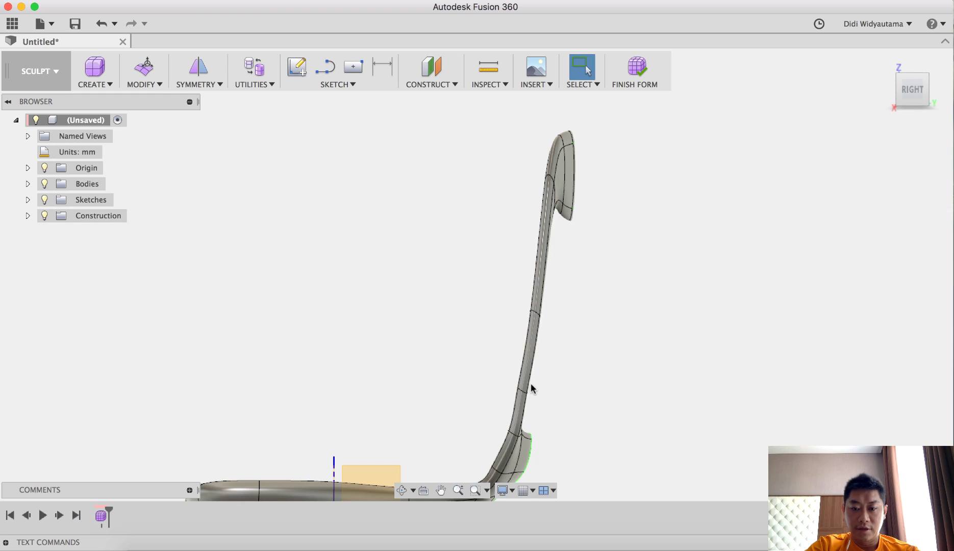
scroll(530, 383, up, 5)
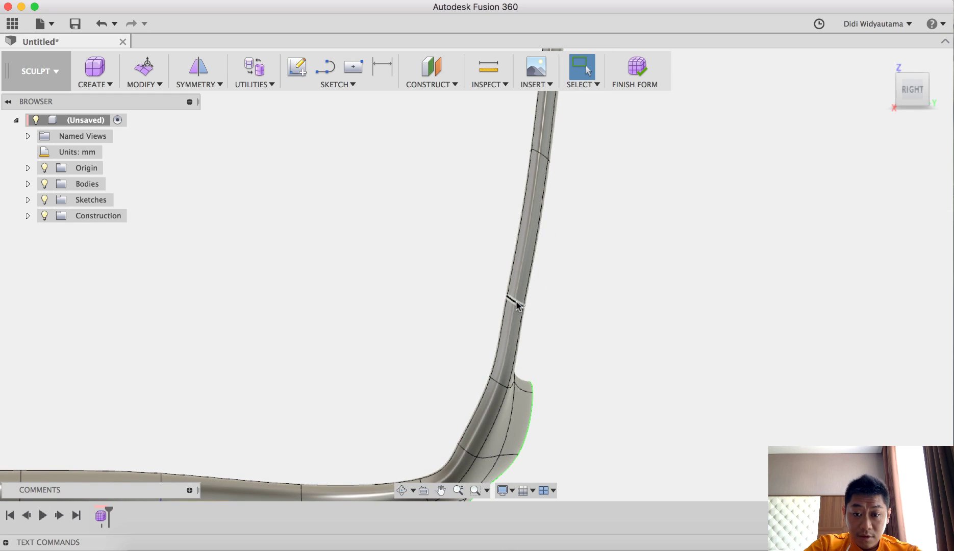
click(145, 66)
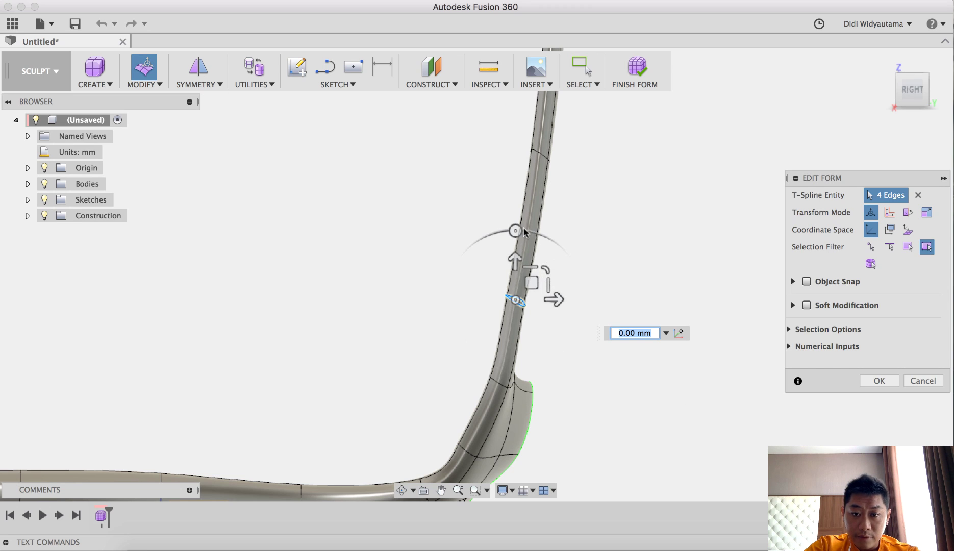
drag(515, 230, 502, 238)
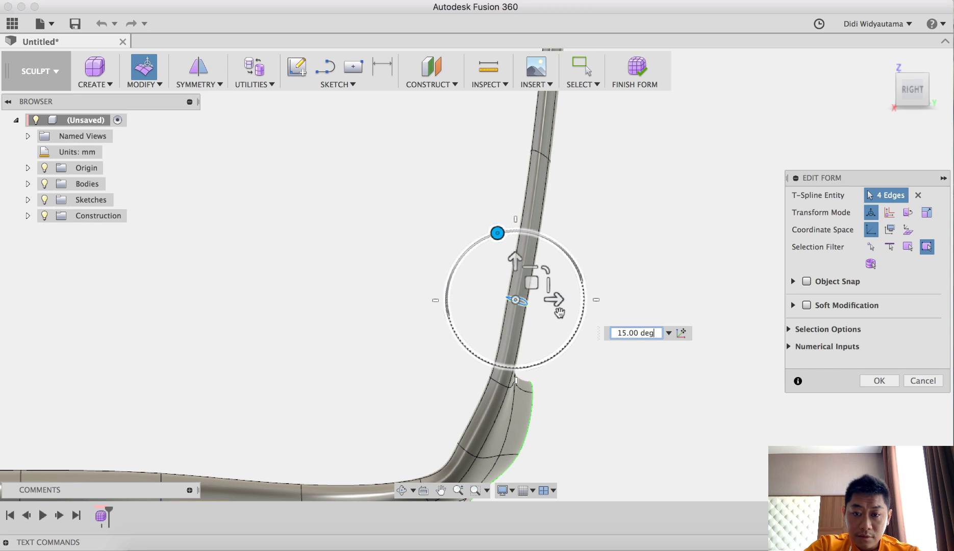
scroll(552, 305, up, 5)
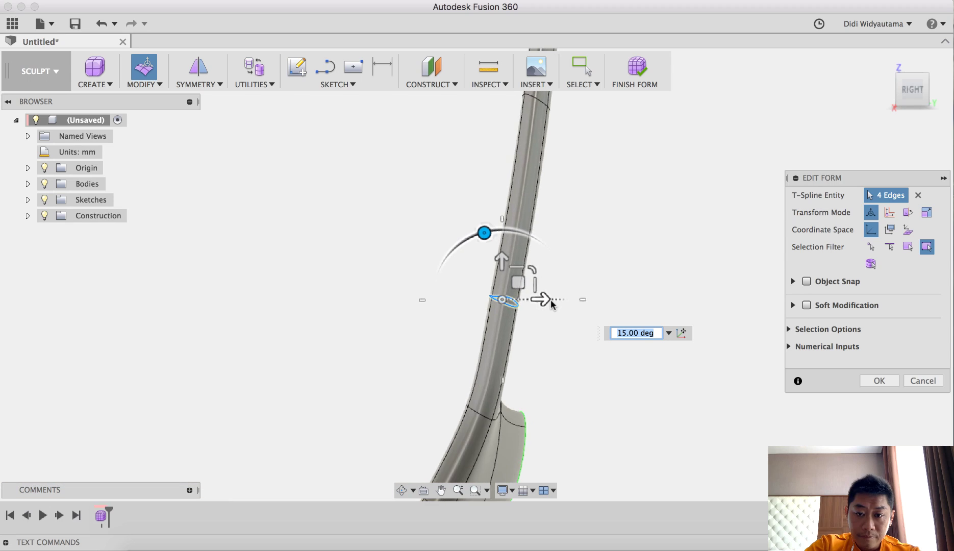
drag(519, 301, 530, 301)
scroll(667, 269, down, 10)
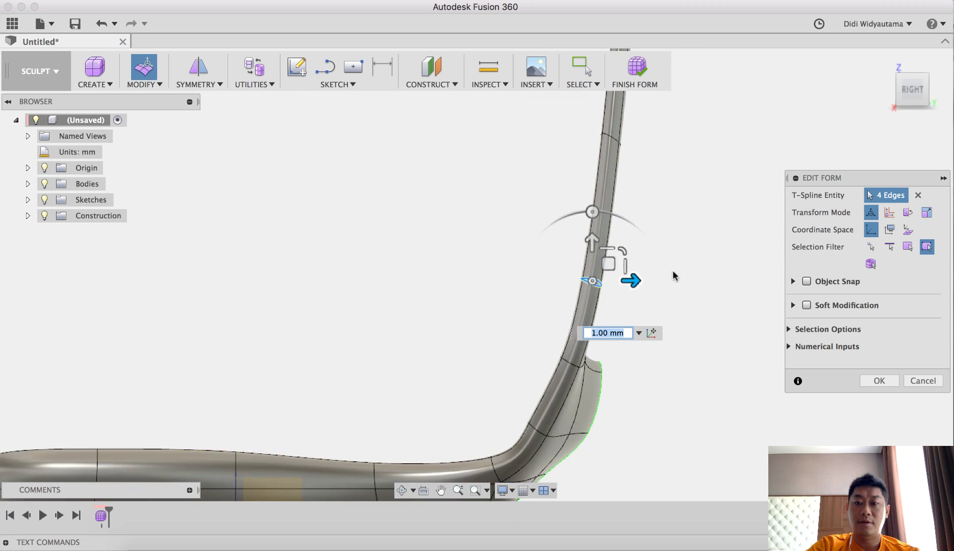
middle_drag(679, 284, 523, 375)
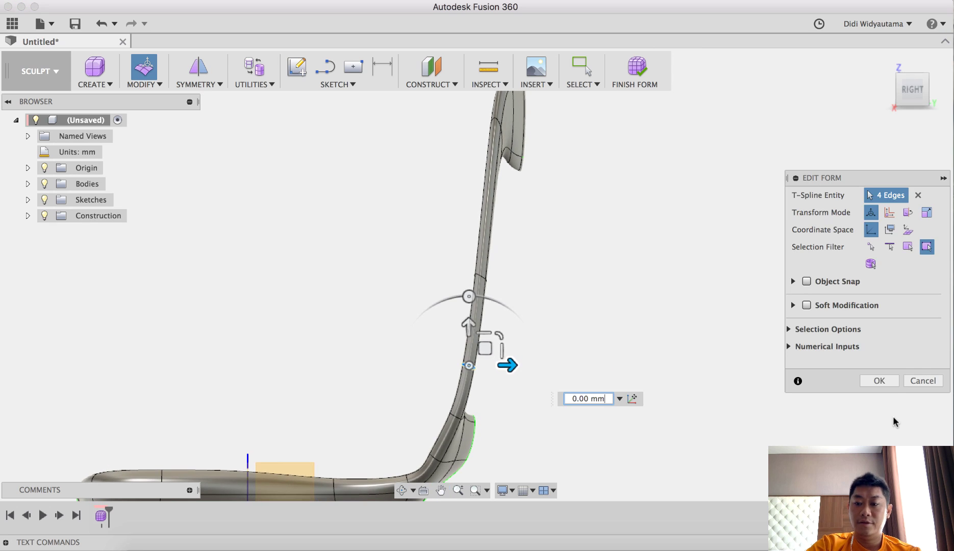
click(879, 381)
Try to finish the form of the whole chair, and return to the Sculpt workspace.
shift+middle_drag(559, 319, 782, 320)
scroll(782, 321, down, 5)
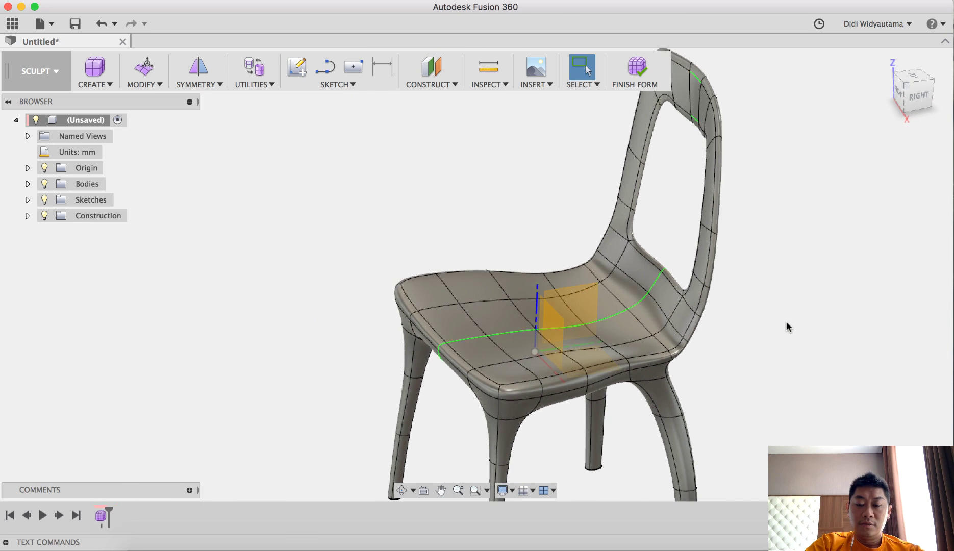
scroll(739, 296, down, 3)
shift+middle_drag(703, 296, 685, 334)
scroll(736, 367, down, 4)
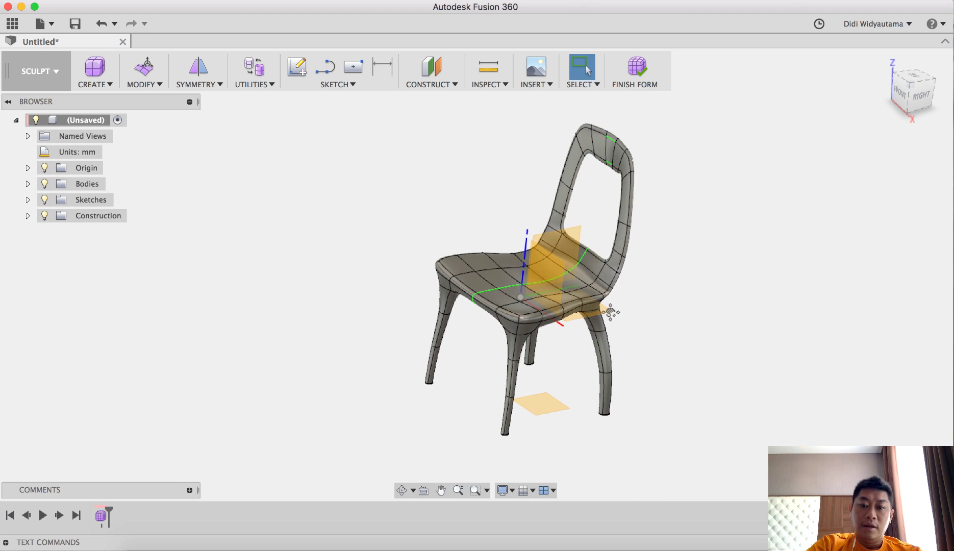
middle_drag(610, 313, 585, 317)
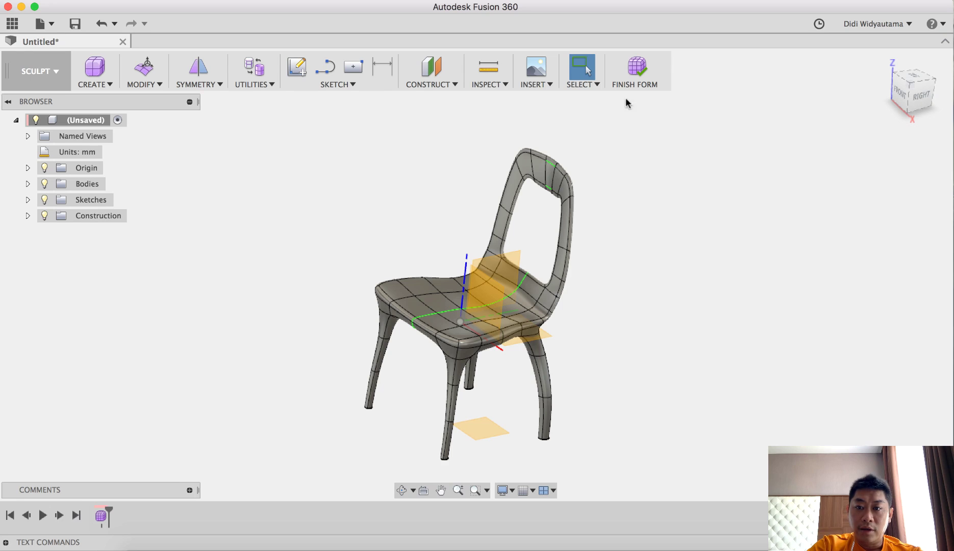
click(637, 70)
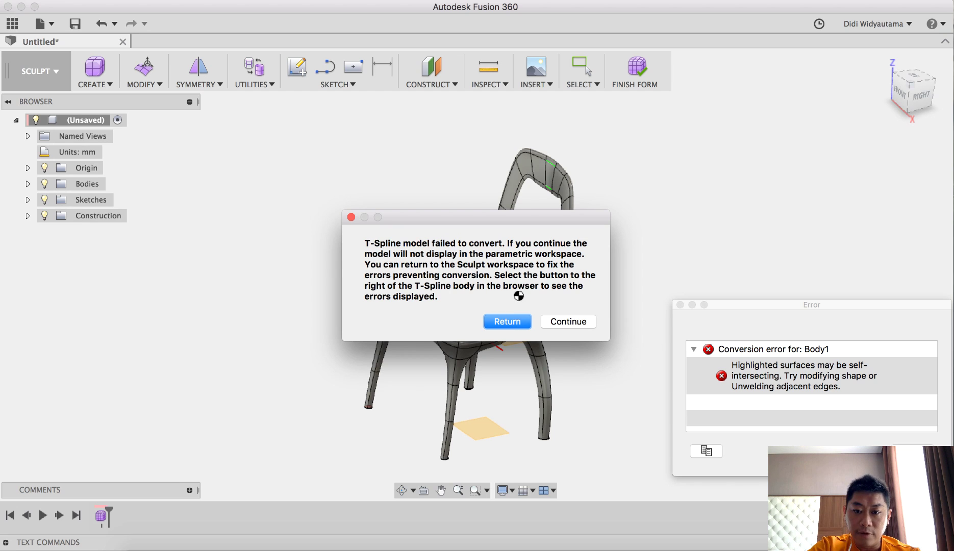
click(519, 322)
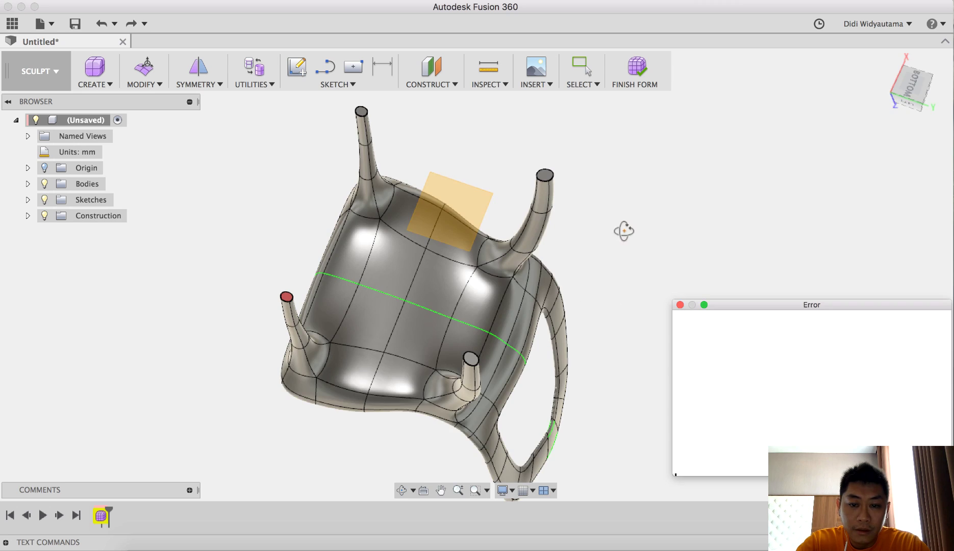
Examine the leg end face flagged by the conversion error and dismiss the error report.
shift+middle_drag(624, 232, 642, 249)
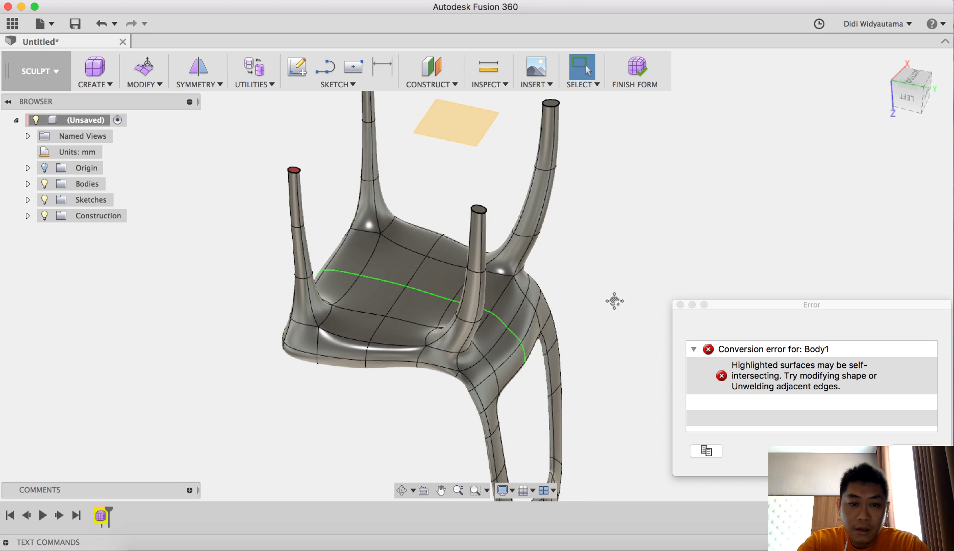
middle_drag(615, 301, 646, 352)
shift+middle_drag(452, 209, 441, 248)
scroll(276, 258, up, 5)
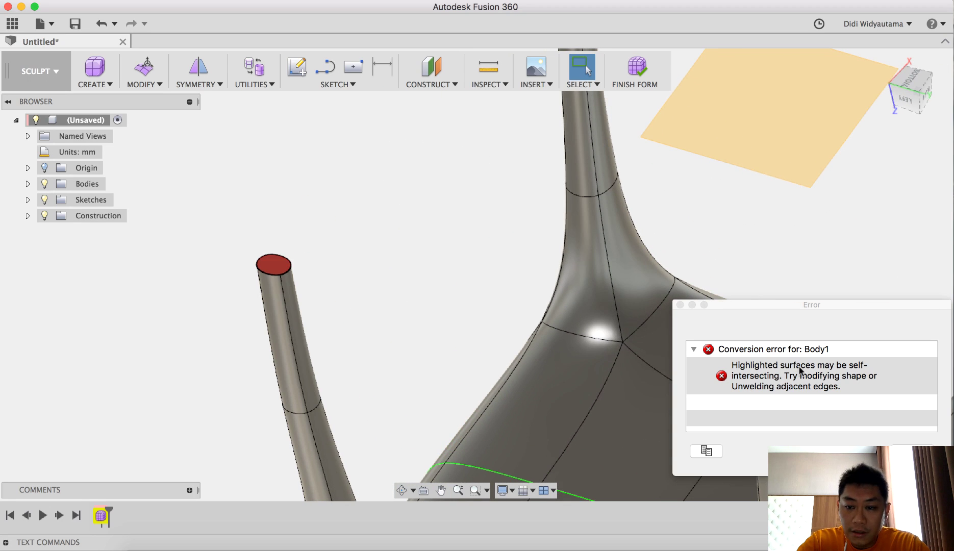
click(788, 384)
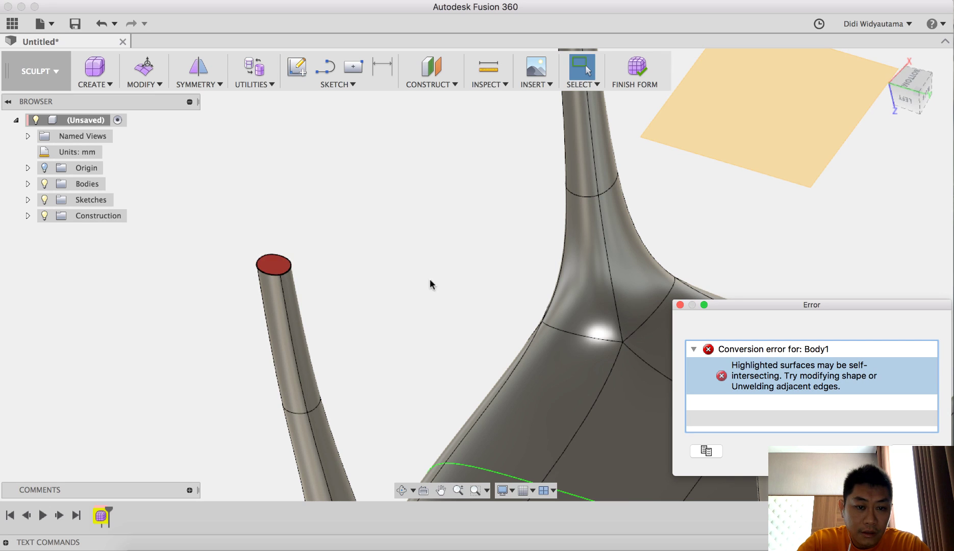
middle_drag(432, 282, 556, 277)
scroll(399, 264, up, 5)
click(864, 424)
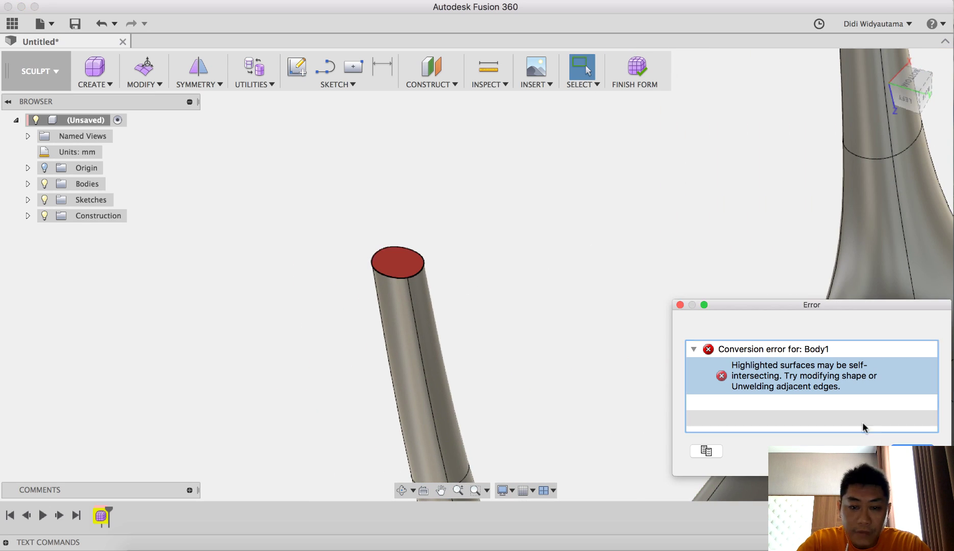
key(Return)
Delete the end cap face of the leg that the conversion error flagged.
click(403, 262)
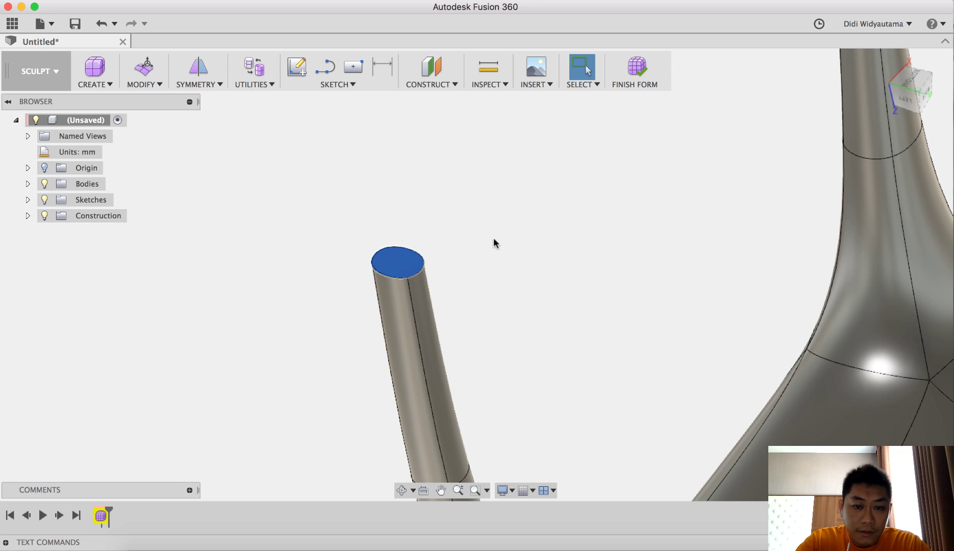
mouse_move(493, 242)
middle_down()
mouse_move(504, 236)
mouse_move(489, 247)
middle_up()
scroll(408, 249, up, 5)
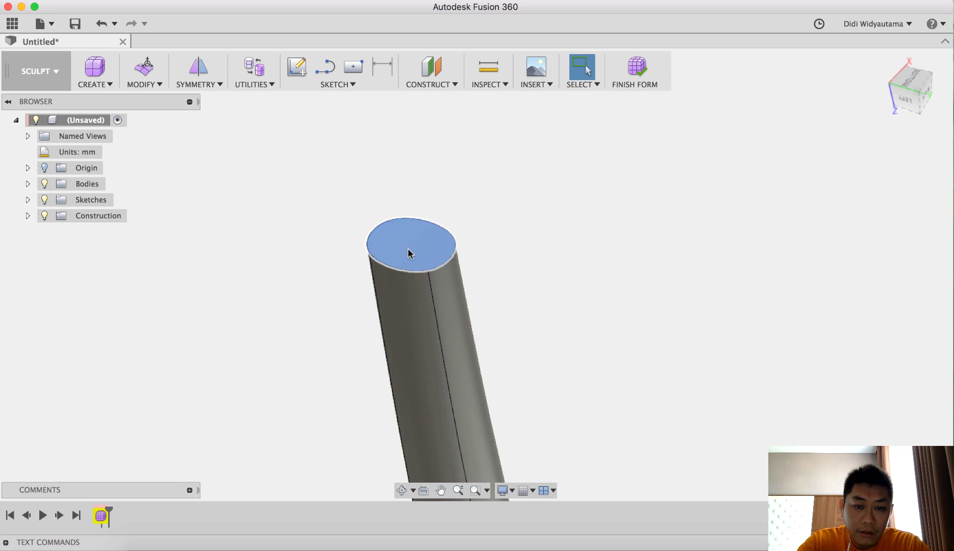
click(526, 240)
scroll(530, 231, down, 5)
shift+middle_drag(558, 298, 467, 276)
scroll(467, 276, up, 4)
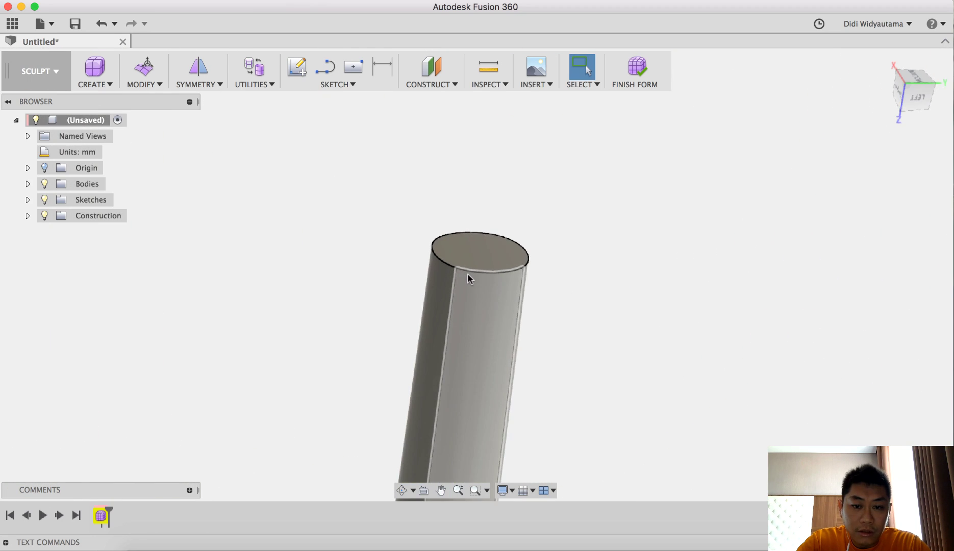
scroll(607, 249, down, 3)
mouse_move(612, 250)
shift+middle_down()
mouse_move(597, 207)
mouse_move(615, 237)
shift+middle_up()
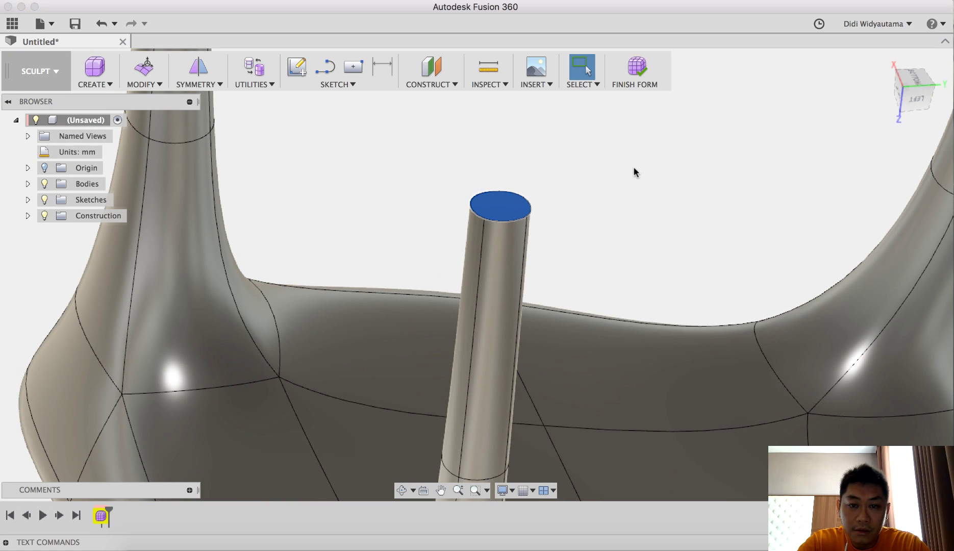
click(553, 179)
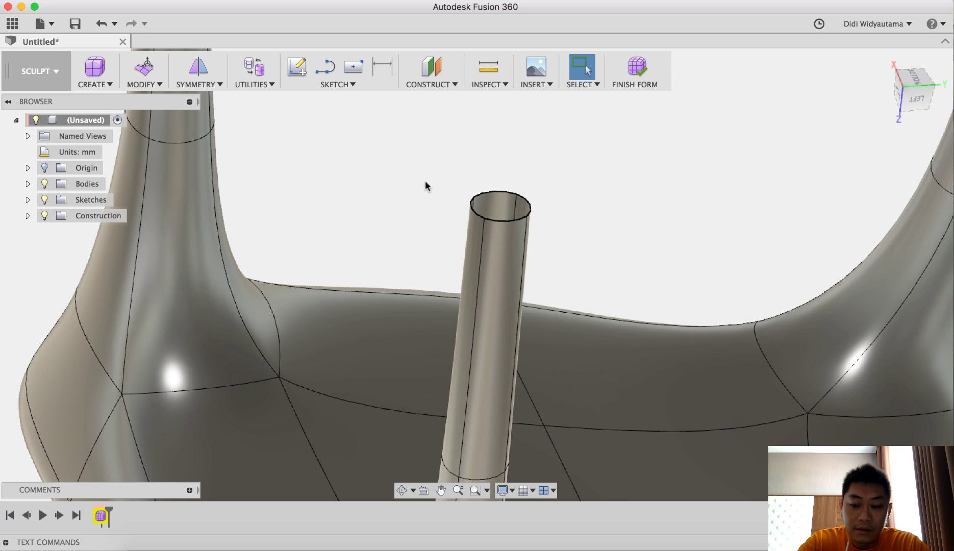
Close the open leg end with Fill Hole from one of its rim edges, with crease edges maintained.
click(149, 86)
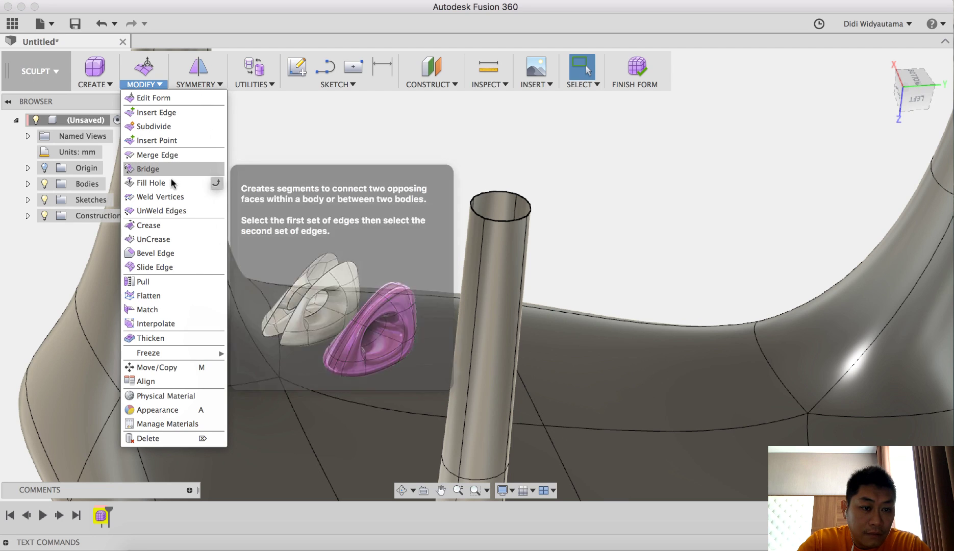
click(171, 182)
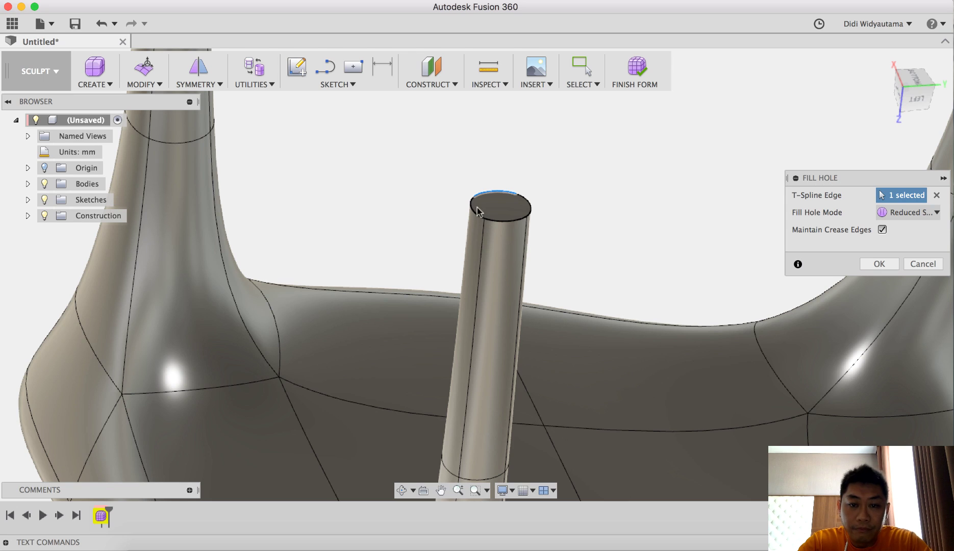
click(889, 265)
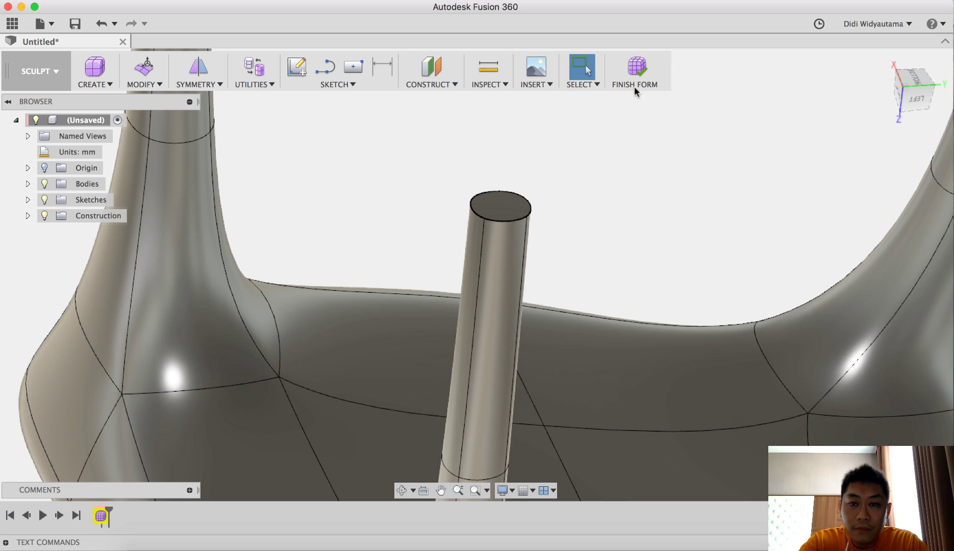
Finish the form to convert the T-spline chair, and bring the whole chair into view.
click(632, 71)
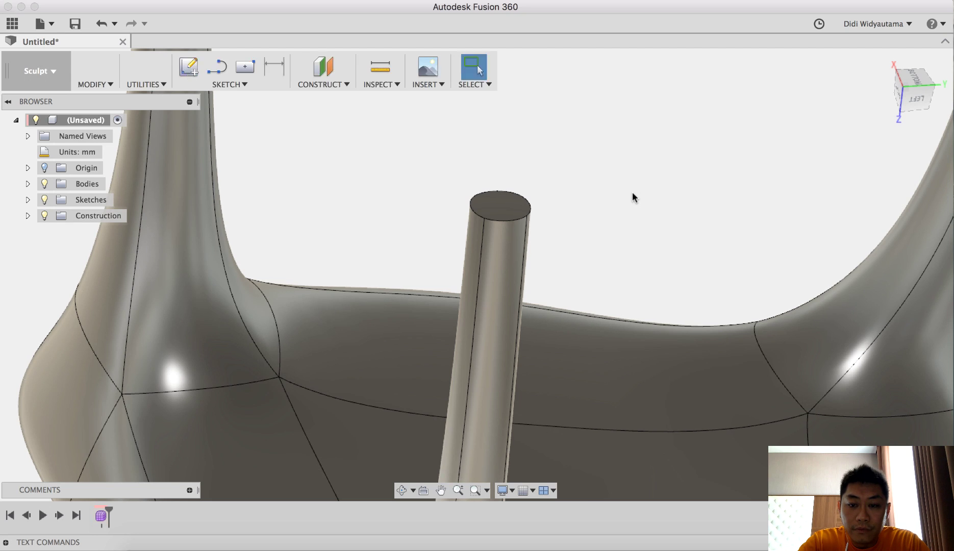
scroll(628, 197, down, 5)
shift+middle_drag(624, 196, 588, 272)
scroll(666, 257, down, 5)
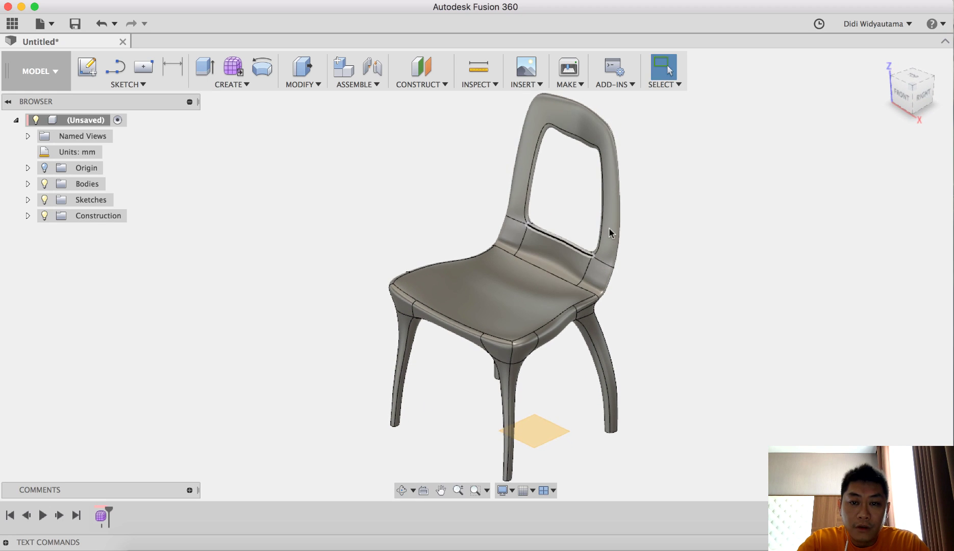
middle_drag(683, 215, 544, 260)
scroll(676, 225, down, 1)
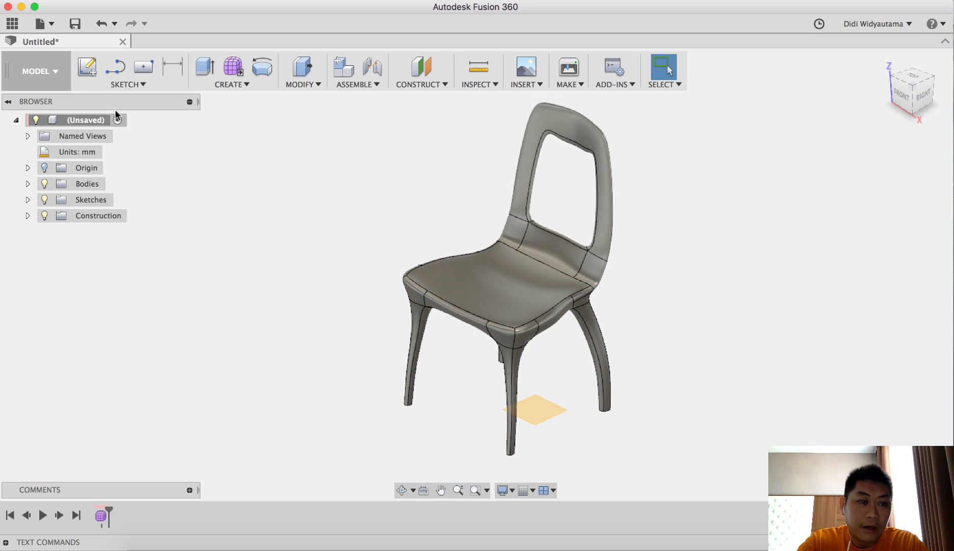
Switch to the Render workspace and frame the whole chair in a front-right perspective.
click(53, 74)
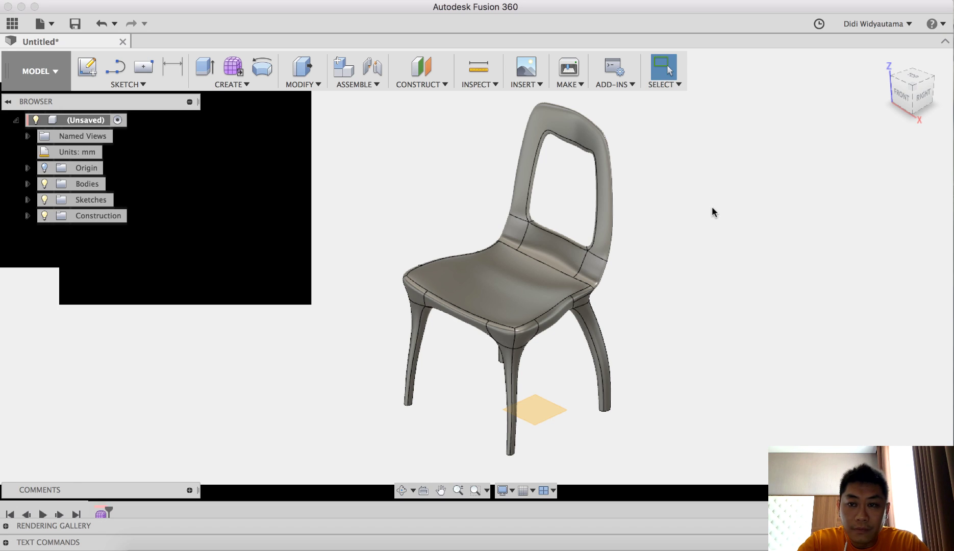
scroll(623, 250, down, 10)
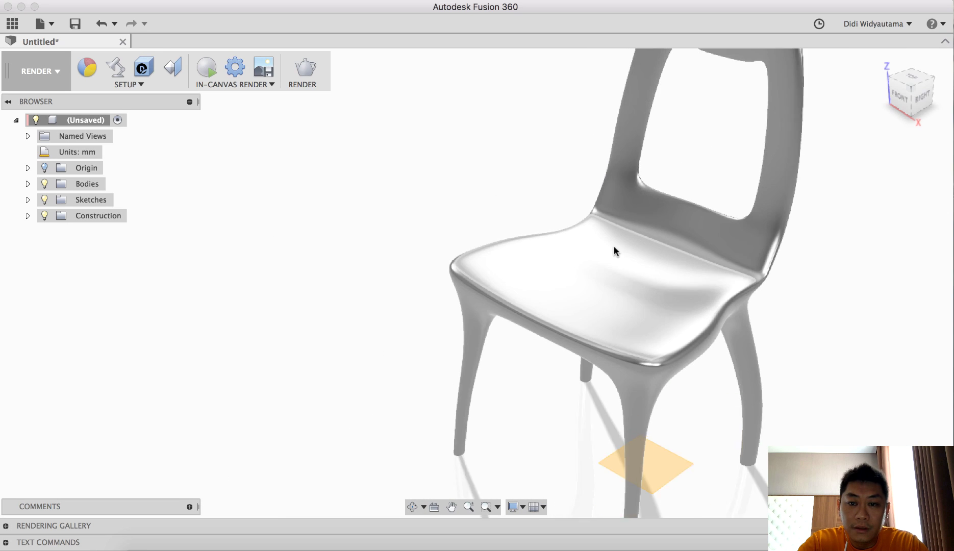
middle_drag(574, 265, 512, 283)
scroll(524, 264, down, 3)
scroll(512, 284, up, 5)
scroll(551, 283, down, 3)
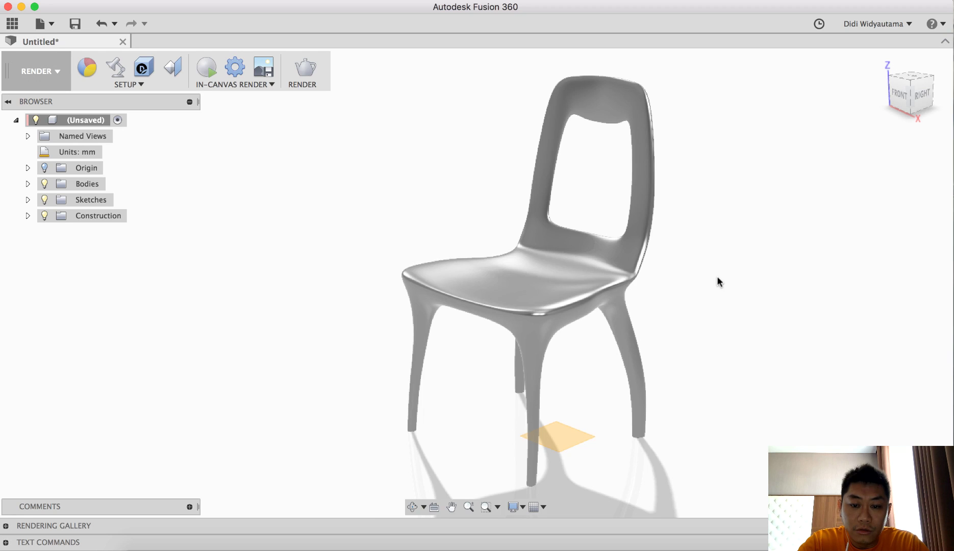
scroll(718, 280, up, 3)
middle_drag(721, 285, 664, 277)
scroll(685, 288, down, 3)
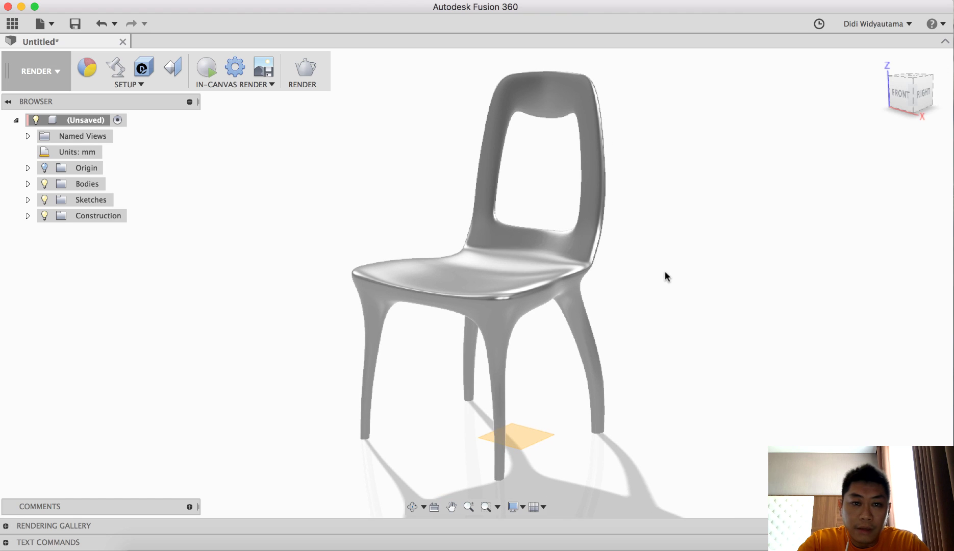
Apply the finished wood appearance Bamboo Light - Semigloss to the chair body and close the appearance settings.
click(87, 68)
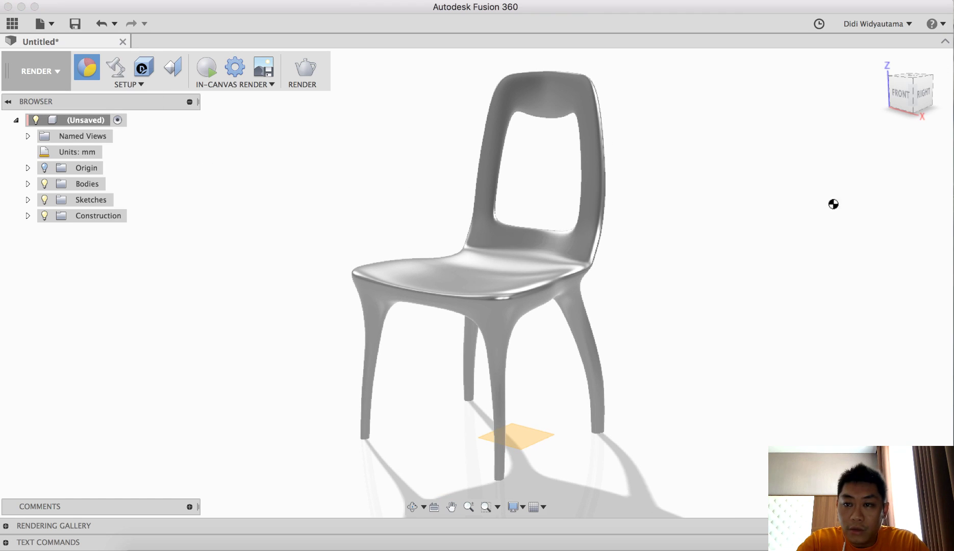
drag(843, 99, 953, 95)
scroll(831, 436, down, 5)
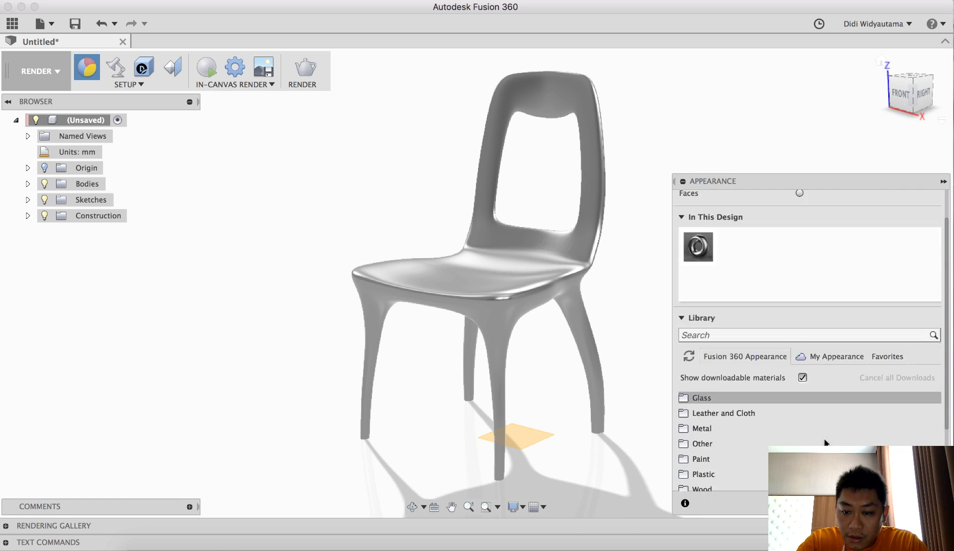
click(745, 401)
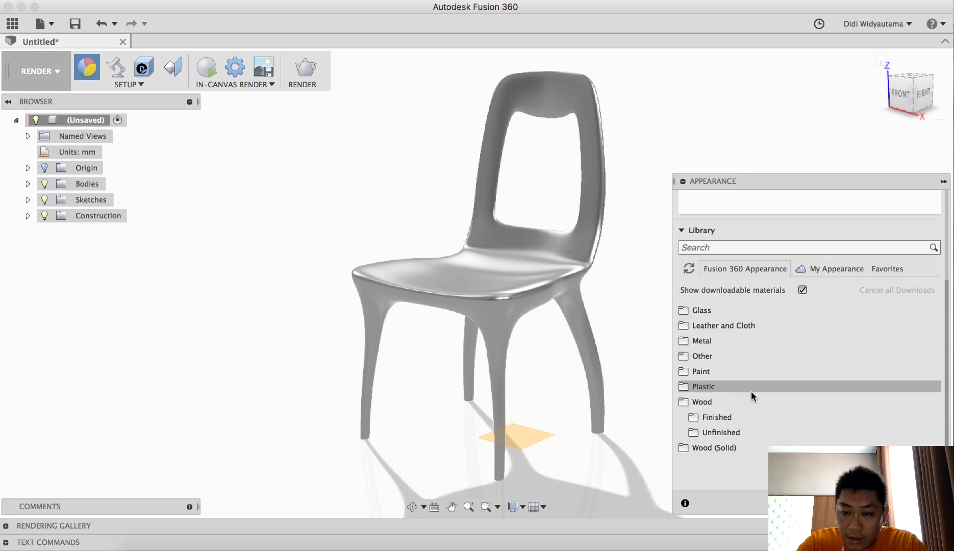
click(749, 417)
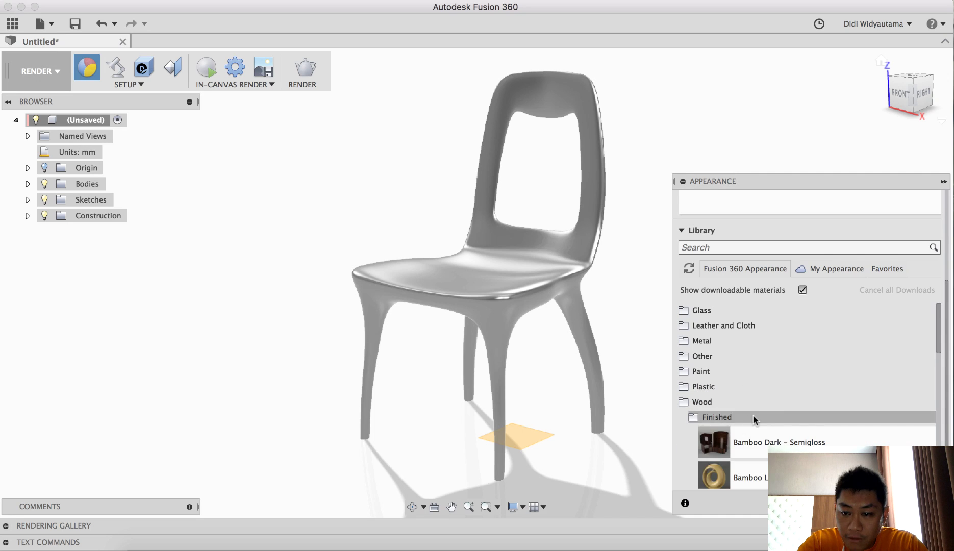
scroll(770, 405, down, 7)
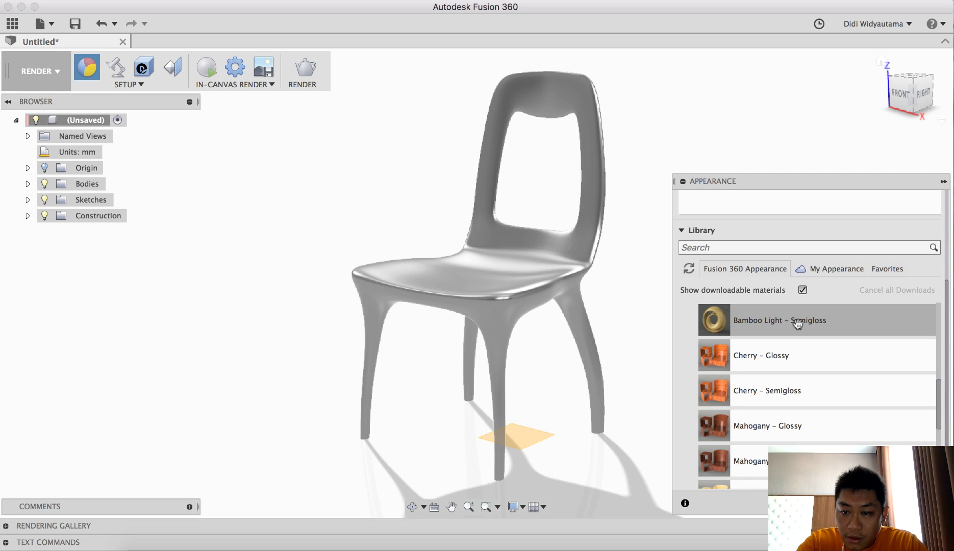
drag(635, 341, 587, 319)
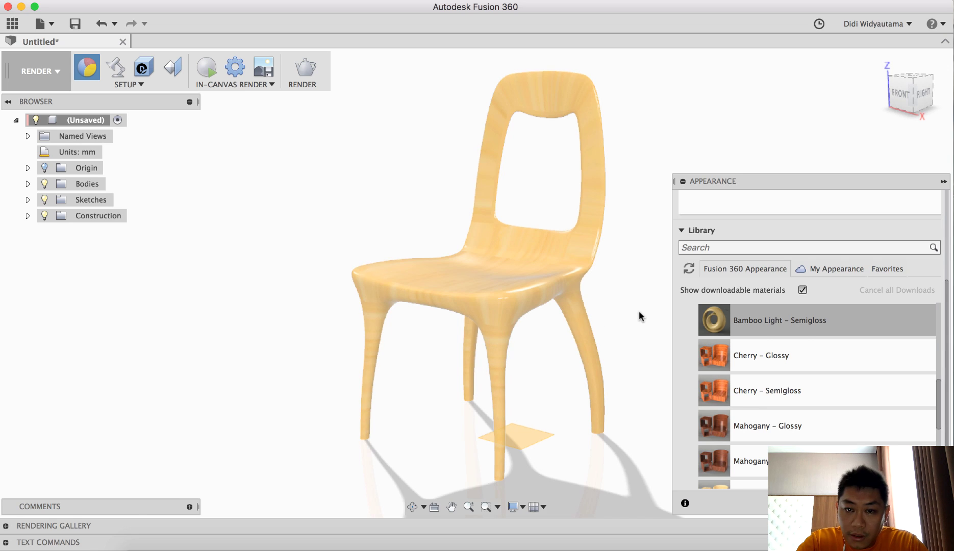
click(926, 503)
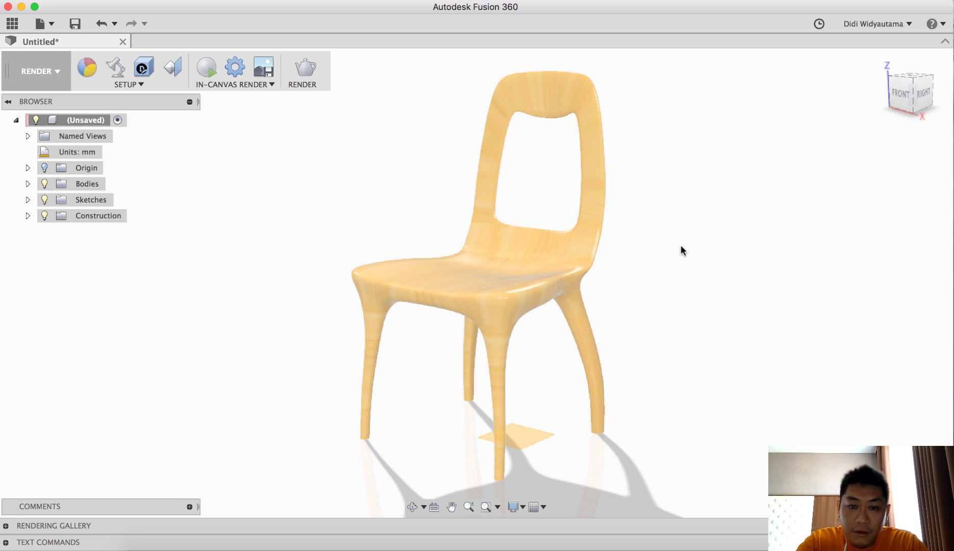
Hide the construction geometry and start an in-canvas render of the chair.
shift+middle_drag(682, 250, 666, 264)
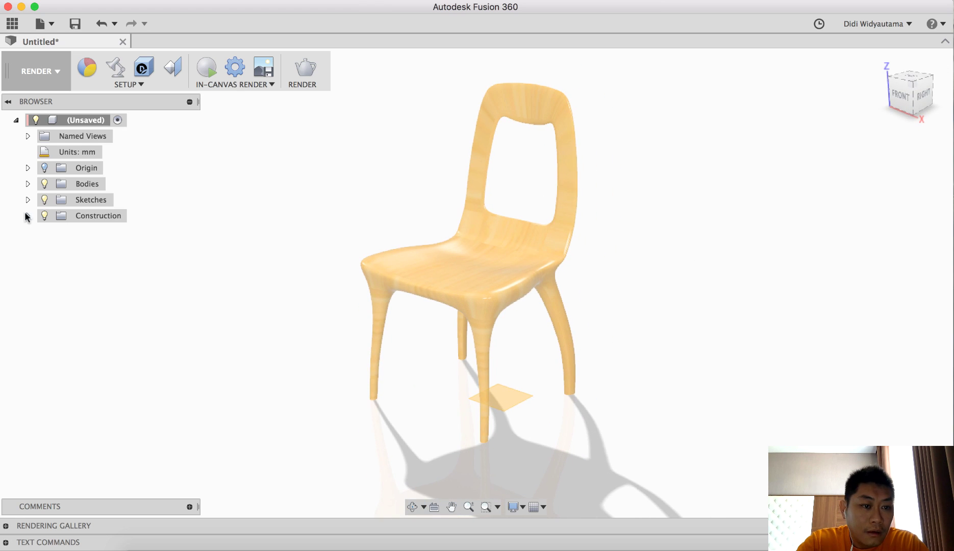
click(44, 216)
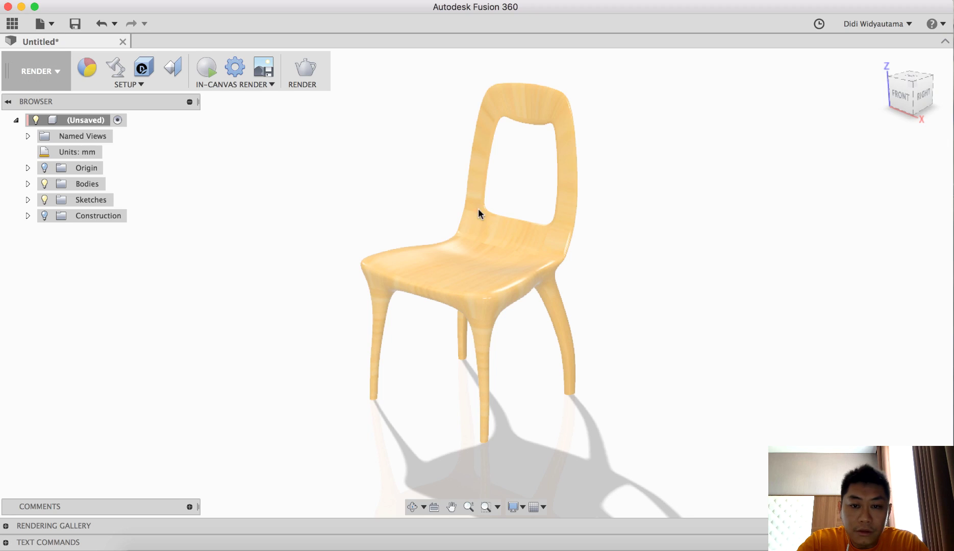
scroll(465, 222, up, 2)
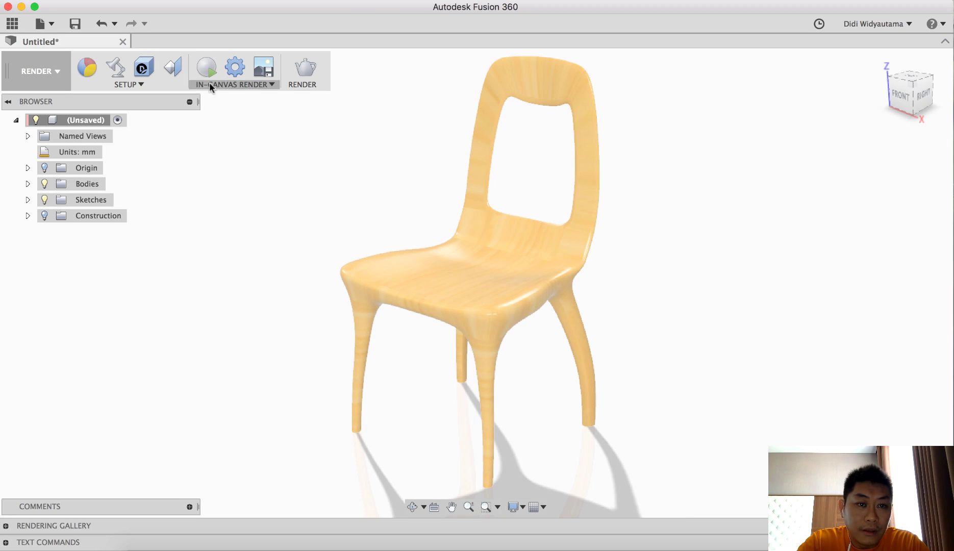
click(205, 70)
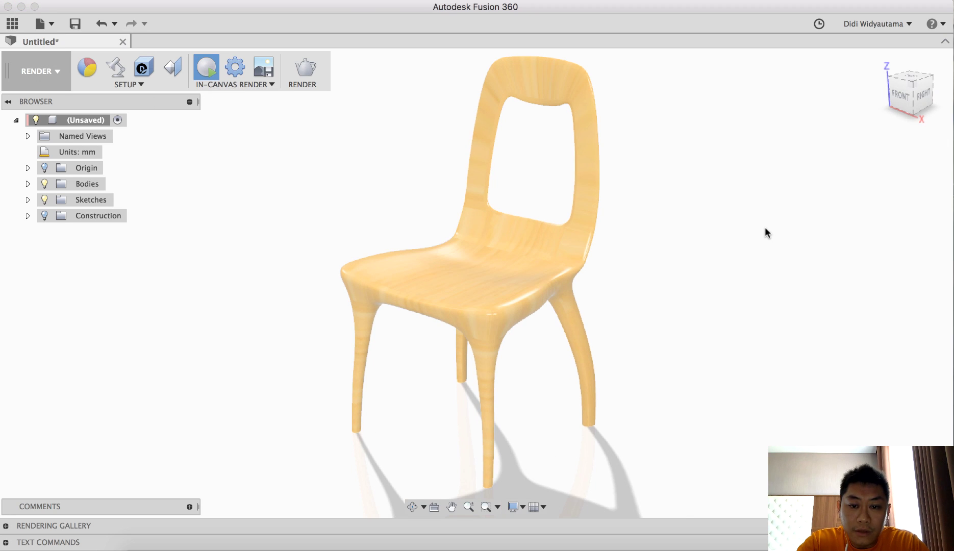